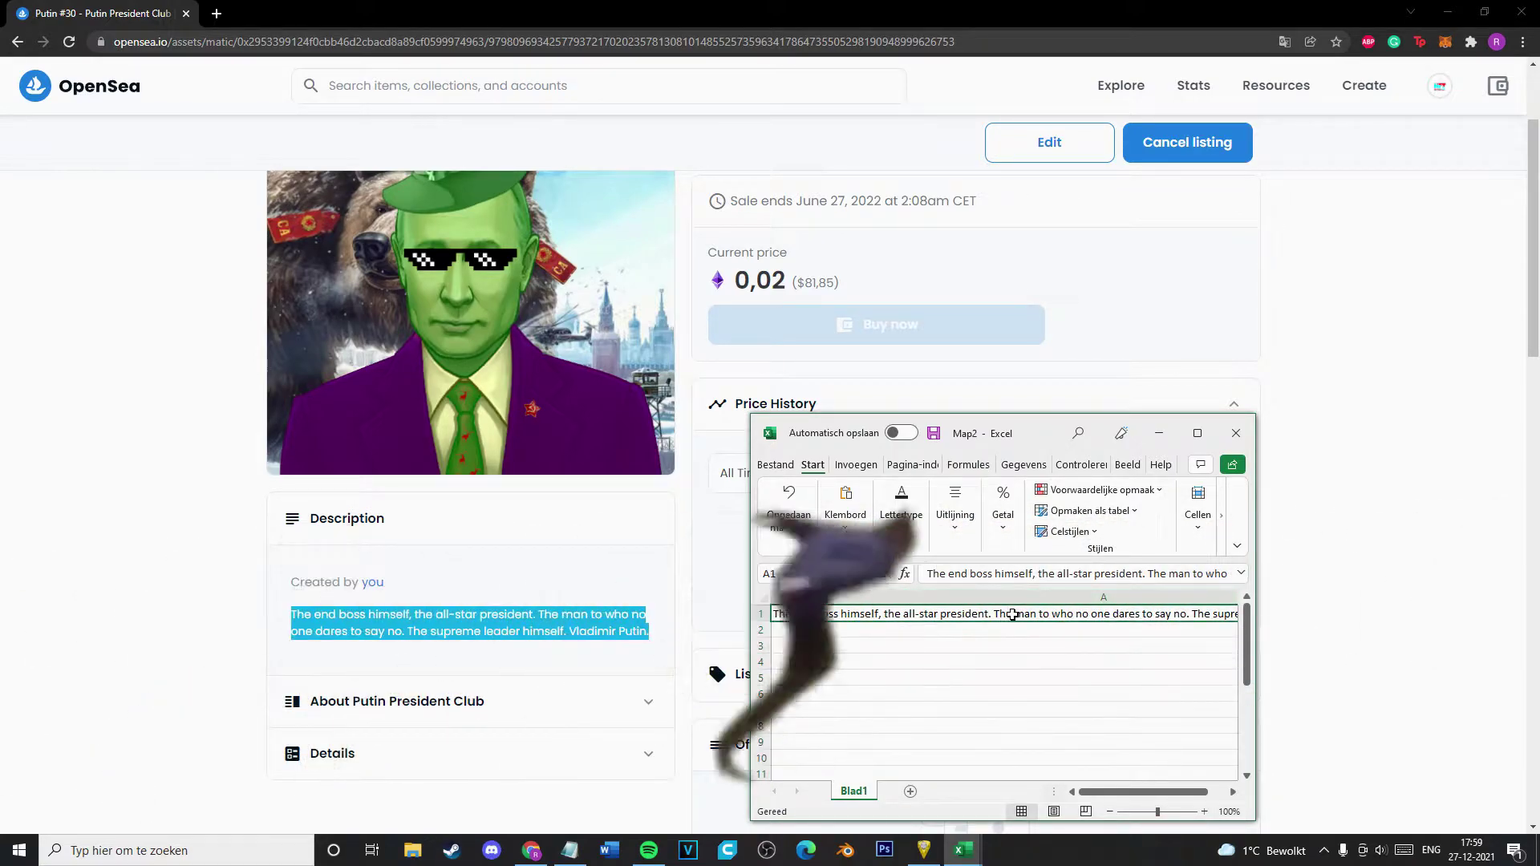
# Restore the browser to the left half and move the Map1 and Map2 spreadsheets to the right
pyautogui.click(1351, 578)
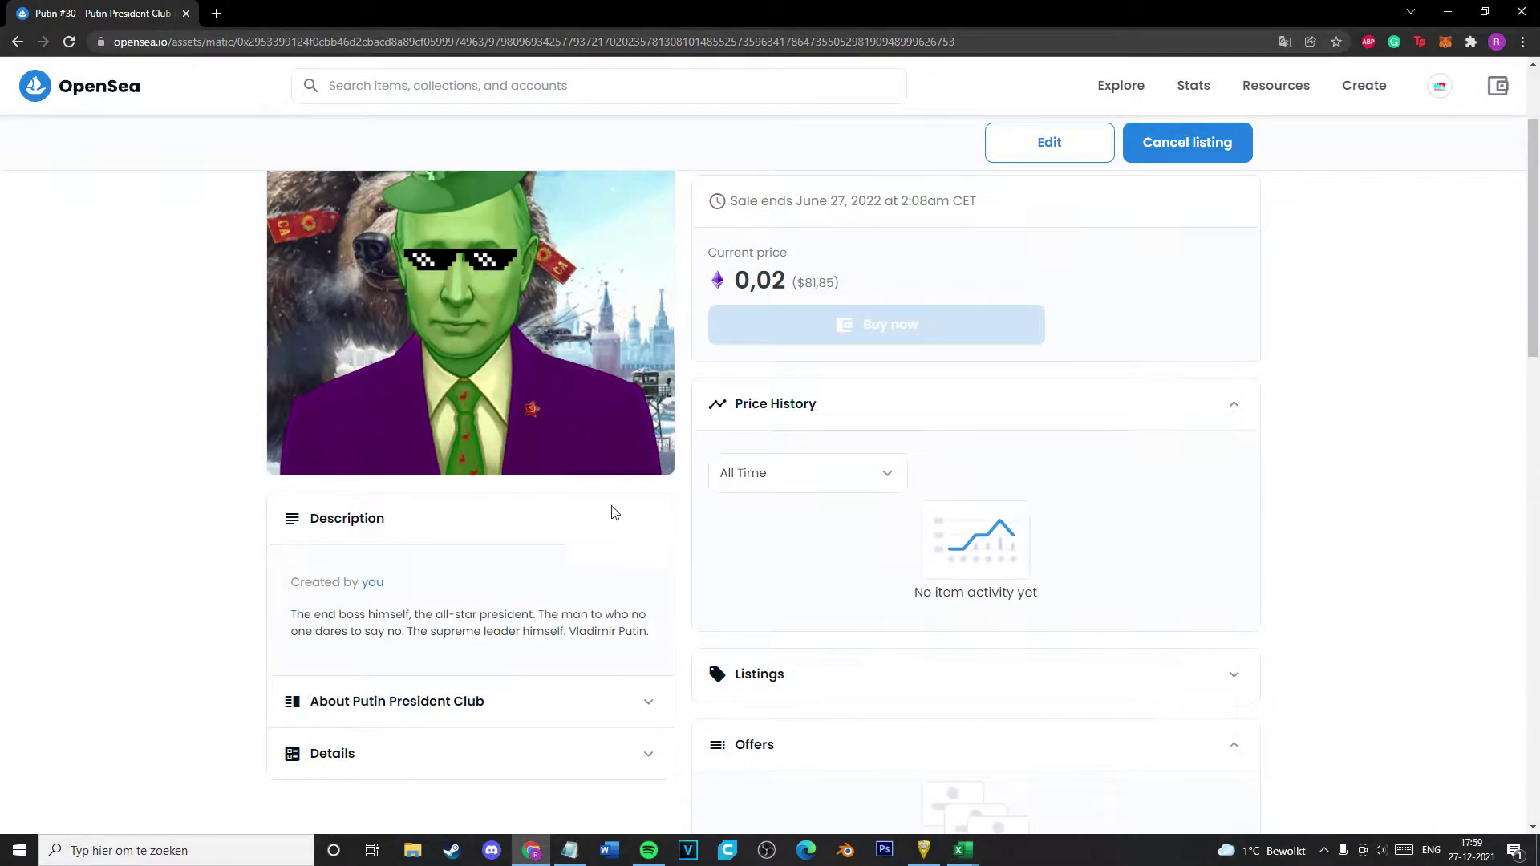
pyautogui.click(1484, 11)
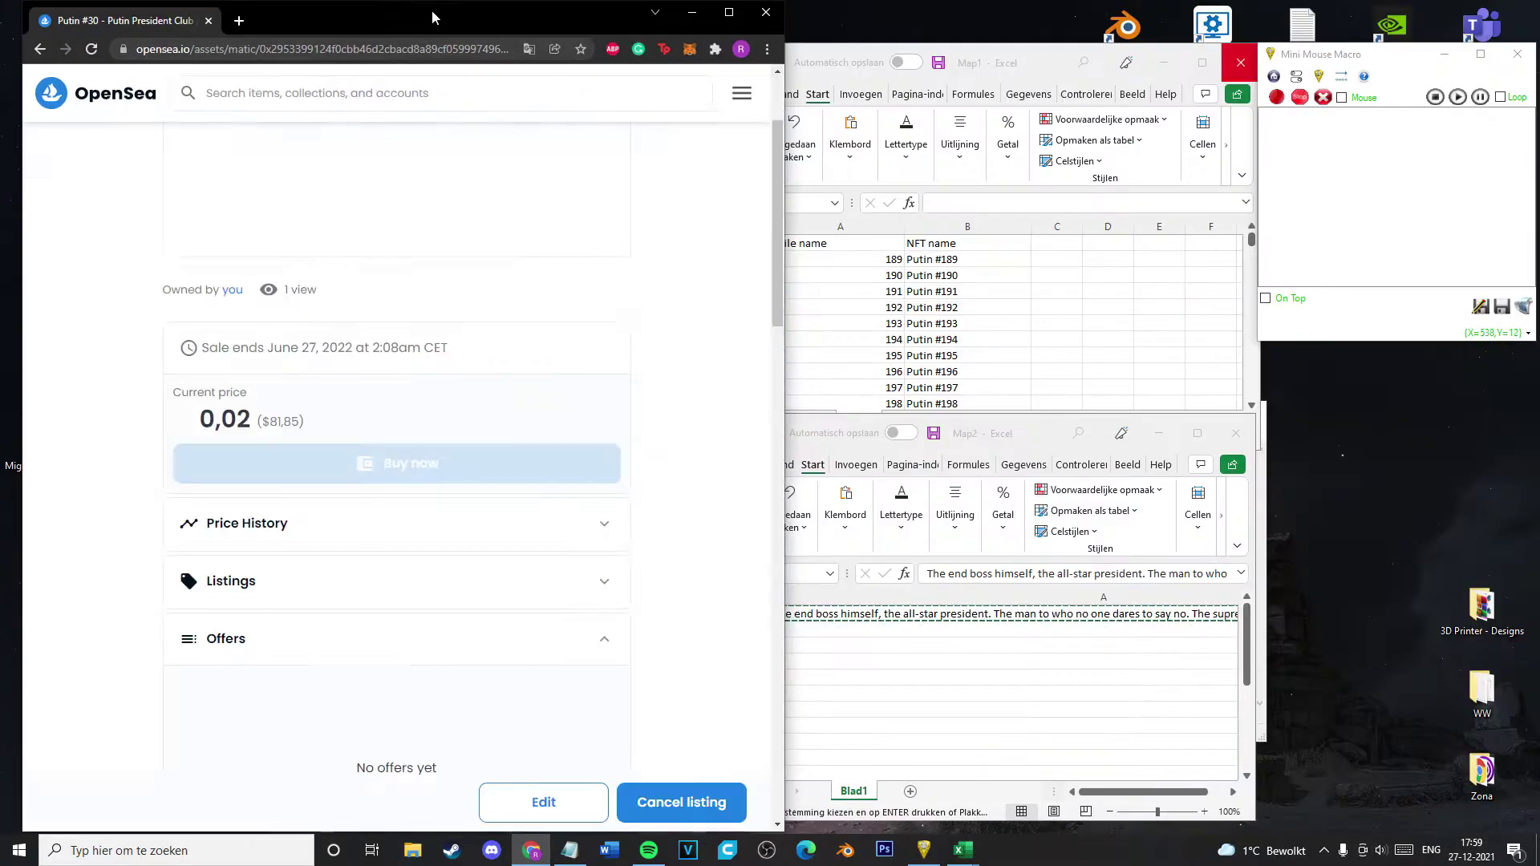
pyautogui.moveTo(416, 17); pyautogui.dragTo(416, 18)
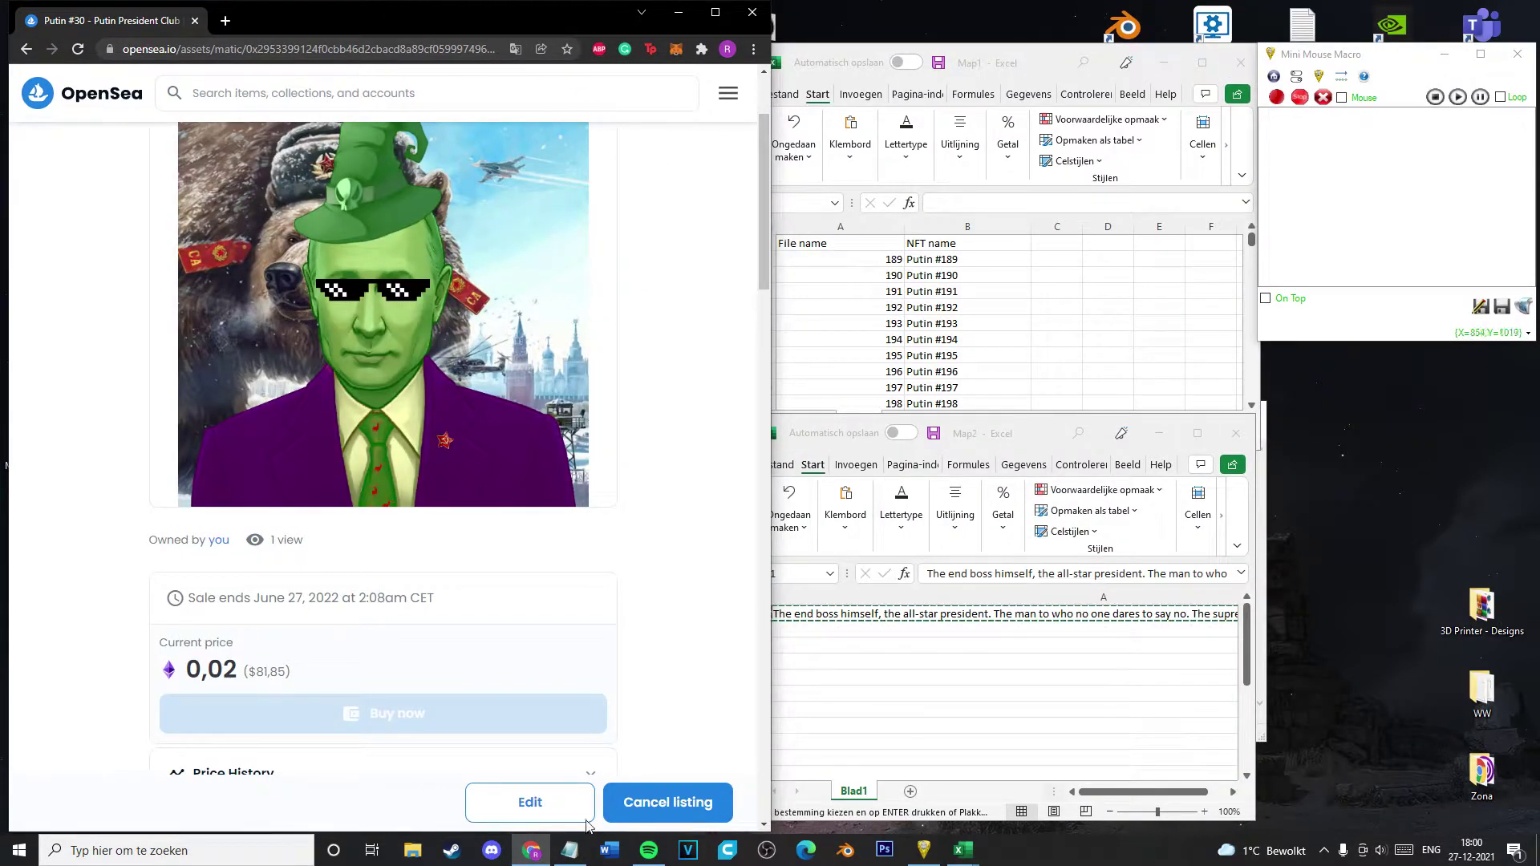
pyautogui.click(1014, 62)
pyautogui.moveTo(975, 62); pyautogui.dragTo(1002, 47)
pyautogui.click(975, 597)
pyautogui.moveTo(1034, 436); pyautogui.dragTo(1135, 460)
pyautogui.click(688, 485)
# Go back to the Putin President Club collection with Alt+Left and scroll through it
pyautogui.hotkey('alt', 'Left')
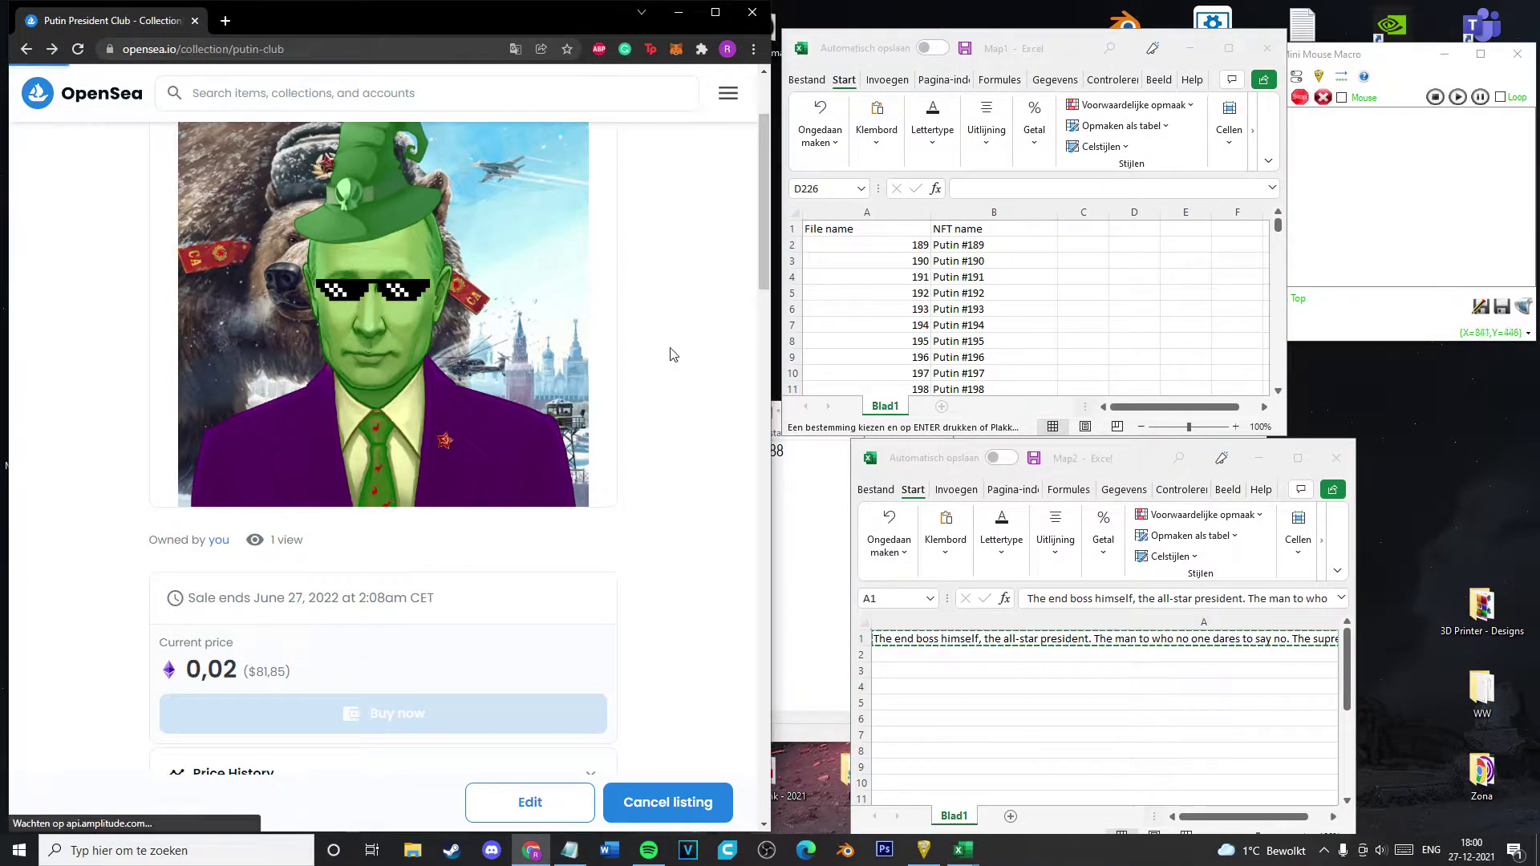
pyautogui.scroll(-5, 348, 588)
pyautogui.scroll(-3, 348, 588)
pyautogui.scroll(7, 348, 588)
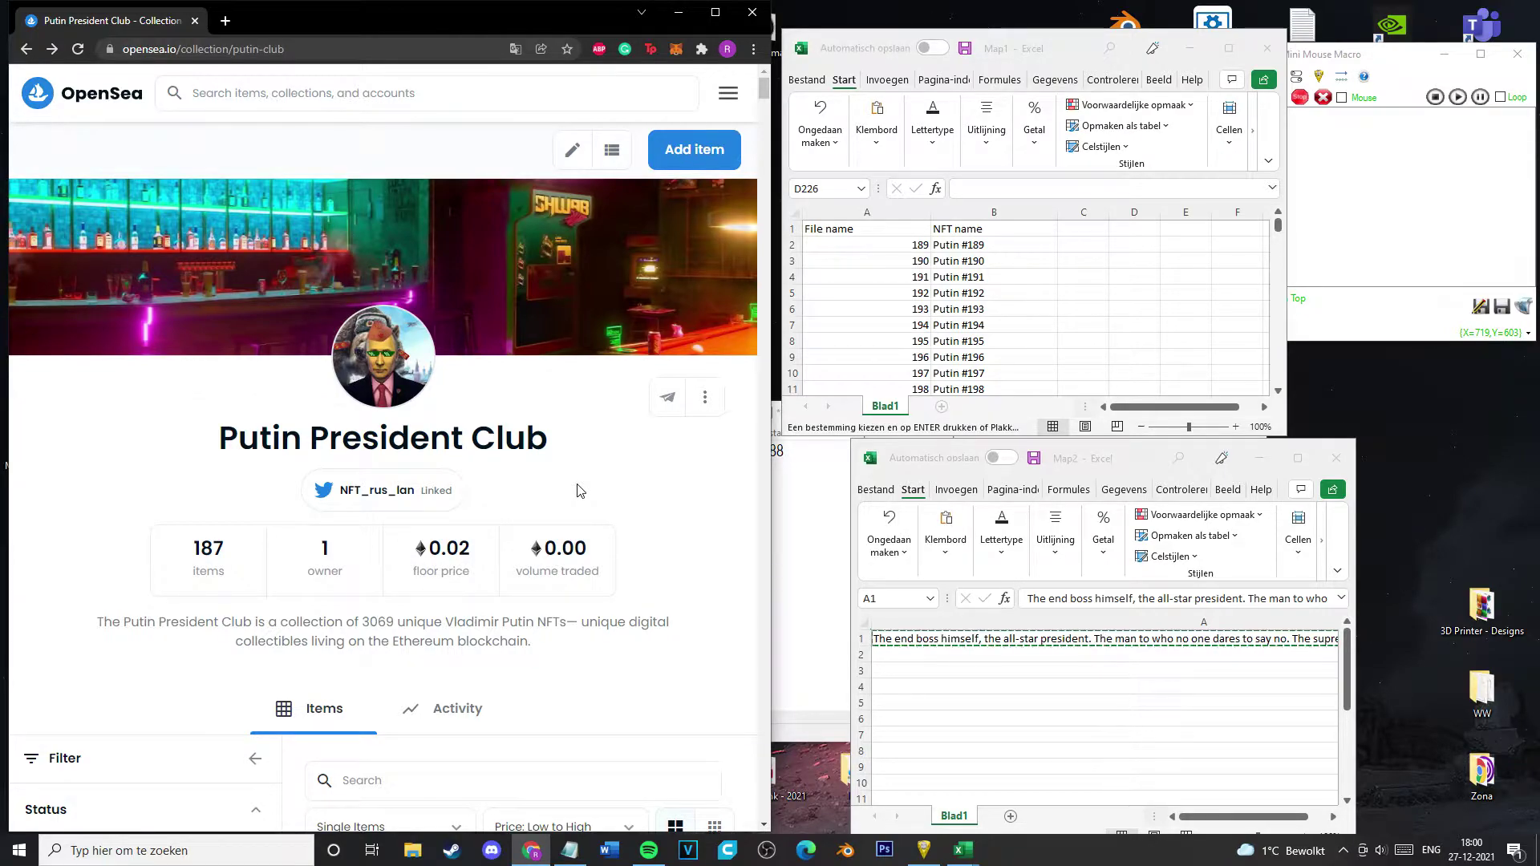
# Nudge the macro recorder right and try enabling autosave on Map2, dismissing the prompt
pyautogui.moveTo(1375, 60); pyautogui.dragTo(1404, 63)
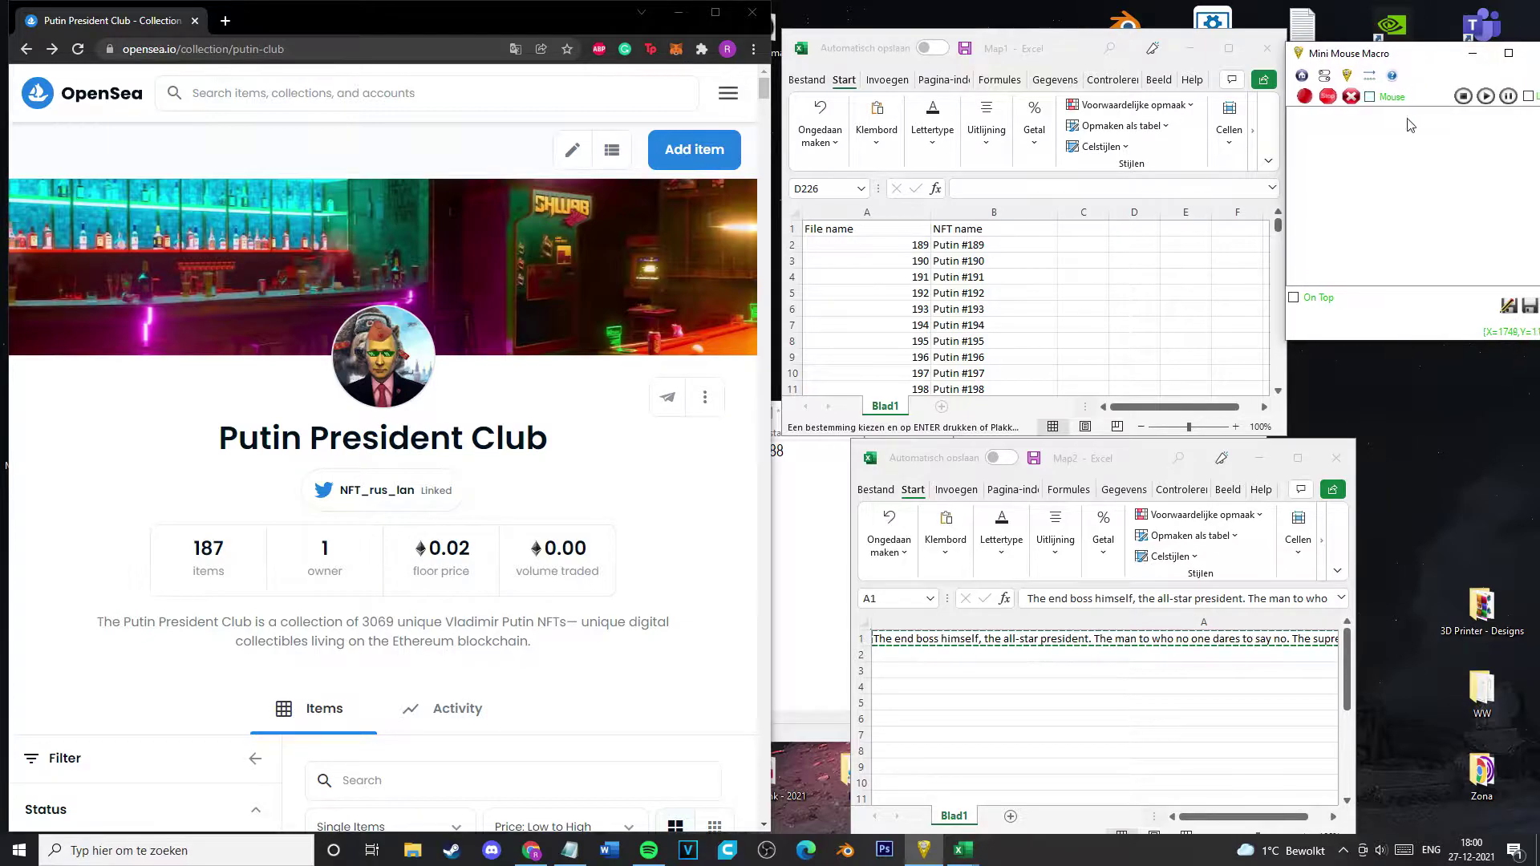
pyautogui.click(986, 452)
pyautogui.click(1001, 457)
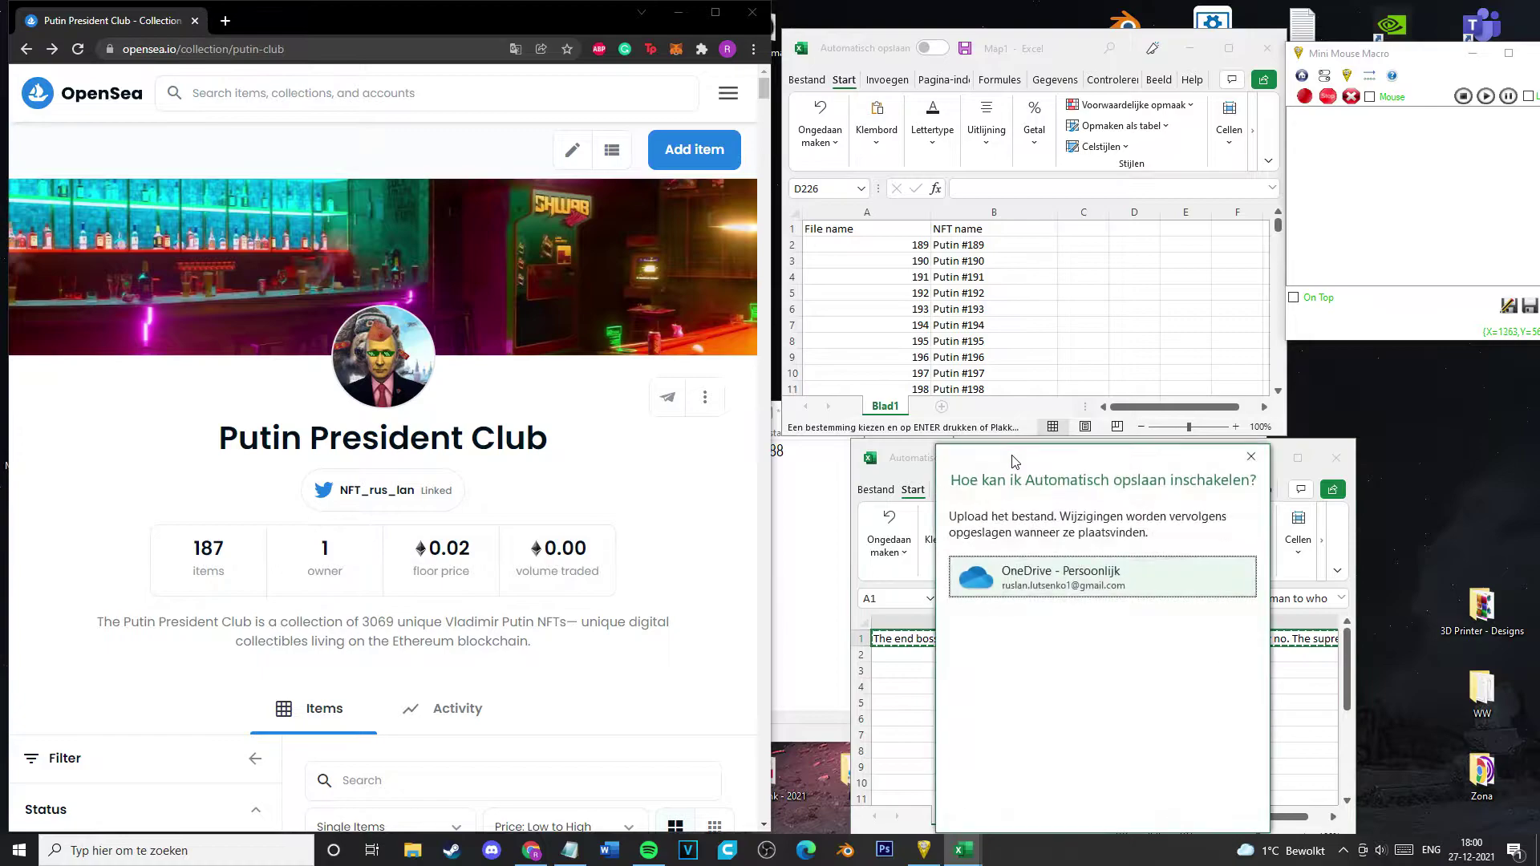
pyautogui.moveTo(1149, 460); pyautogui.dragTo(1159, 497)
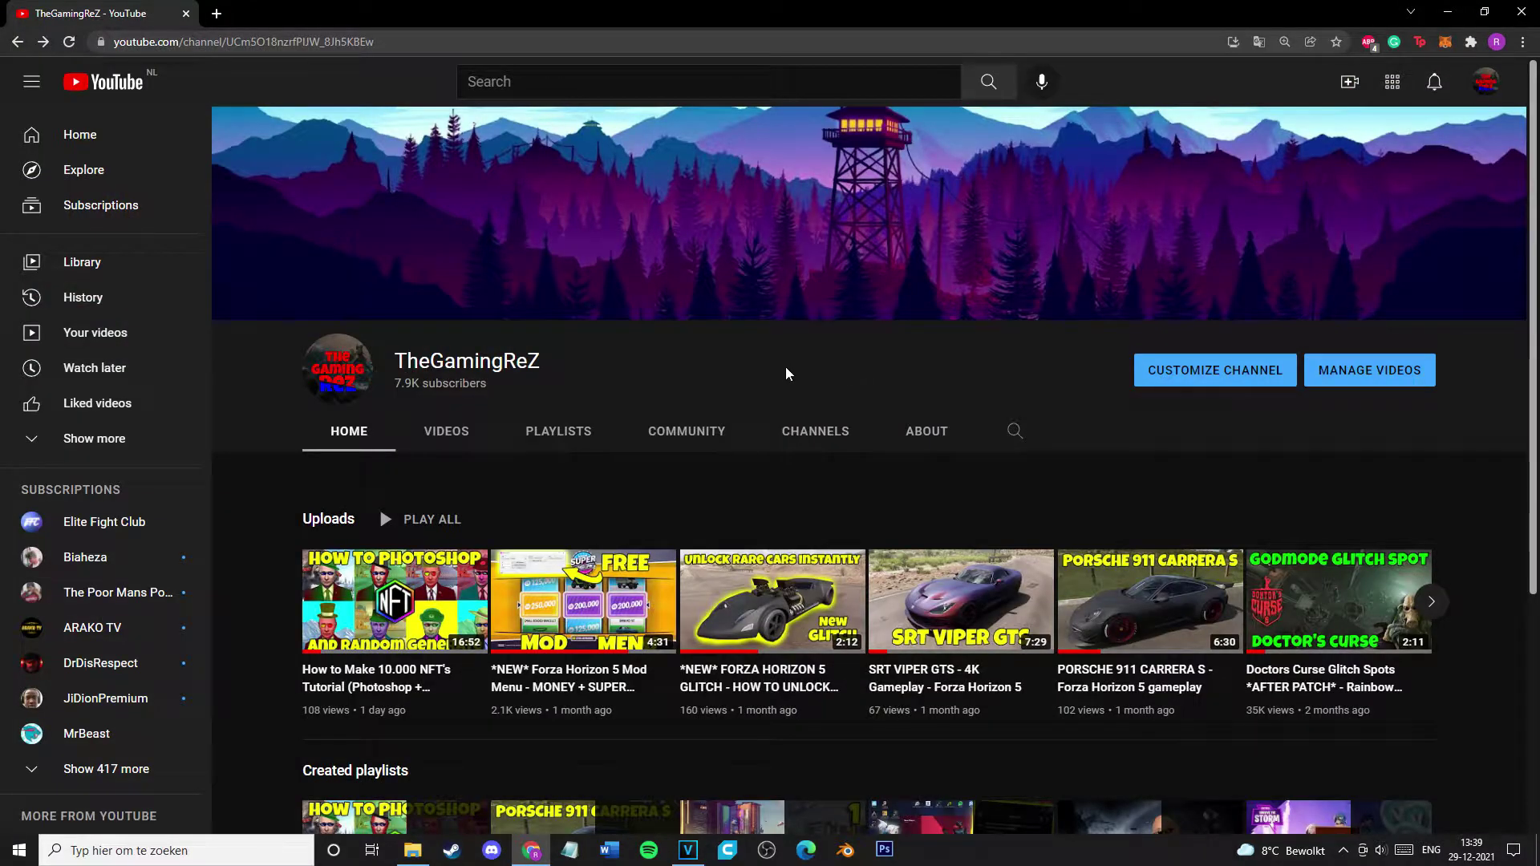
# Open the channel's first upload, the 10.000 NFT's tutorial, and give it a thumbs-up
pyautogui.moveTo(556, 364); pyautogui.dragTo(391, 363)
pyautogui.click(624, 373)
pyautogui.click(430, 581)
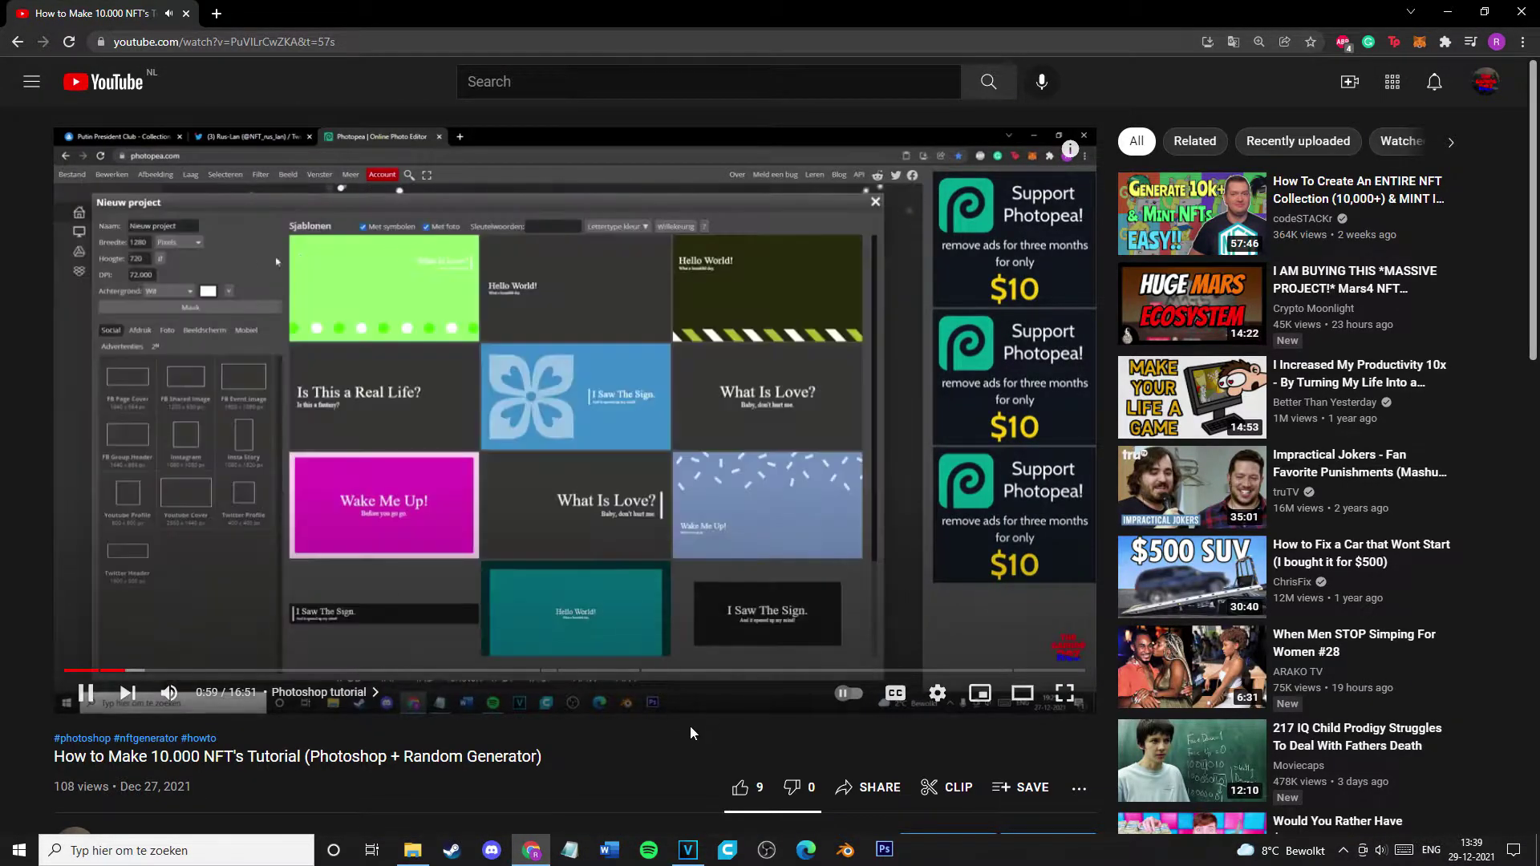
pyautogui.click(733, 794)
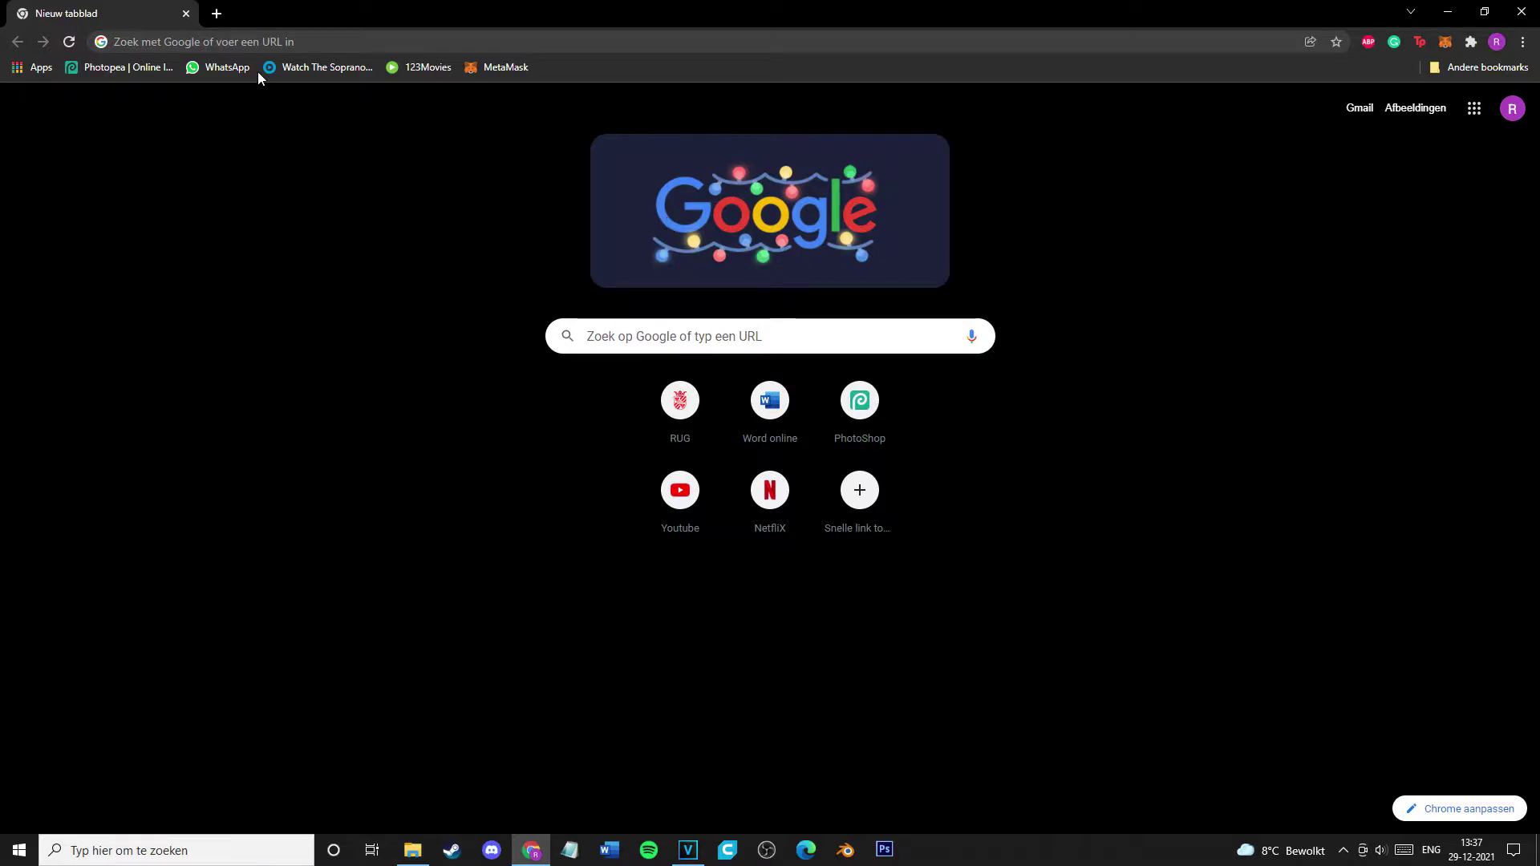
# Search the web for MiniMouseMacro and open its SourceForge result
pyautogui.click(252, 42)
pyautogui.write('MiniMouseMacro')
pyautogui.press('Return')
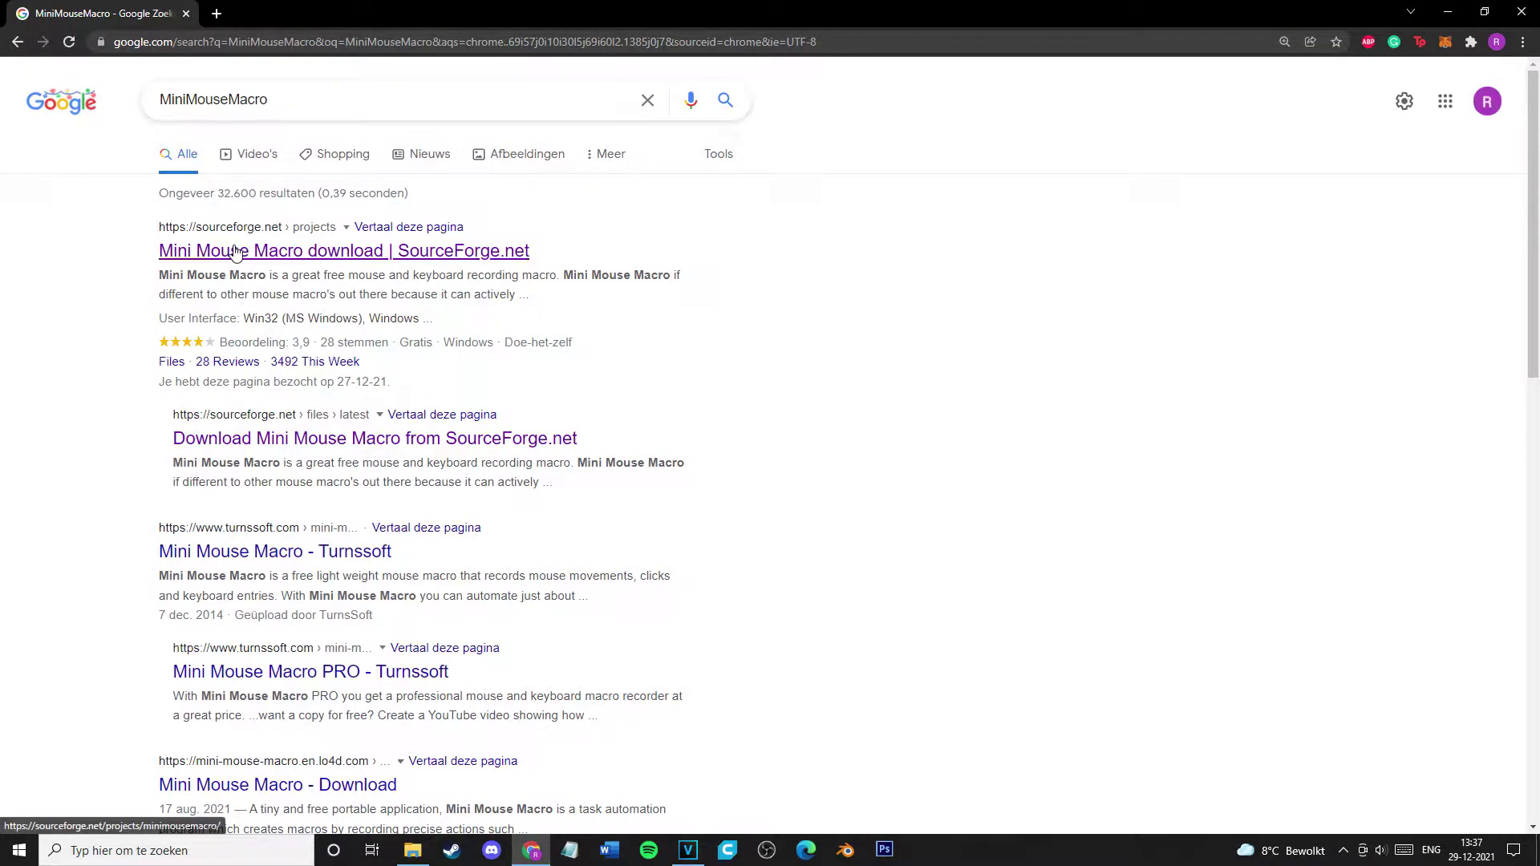
pyautogui.click(249, 255)
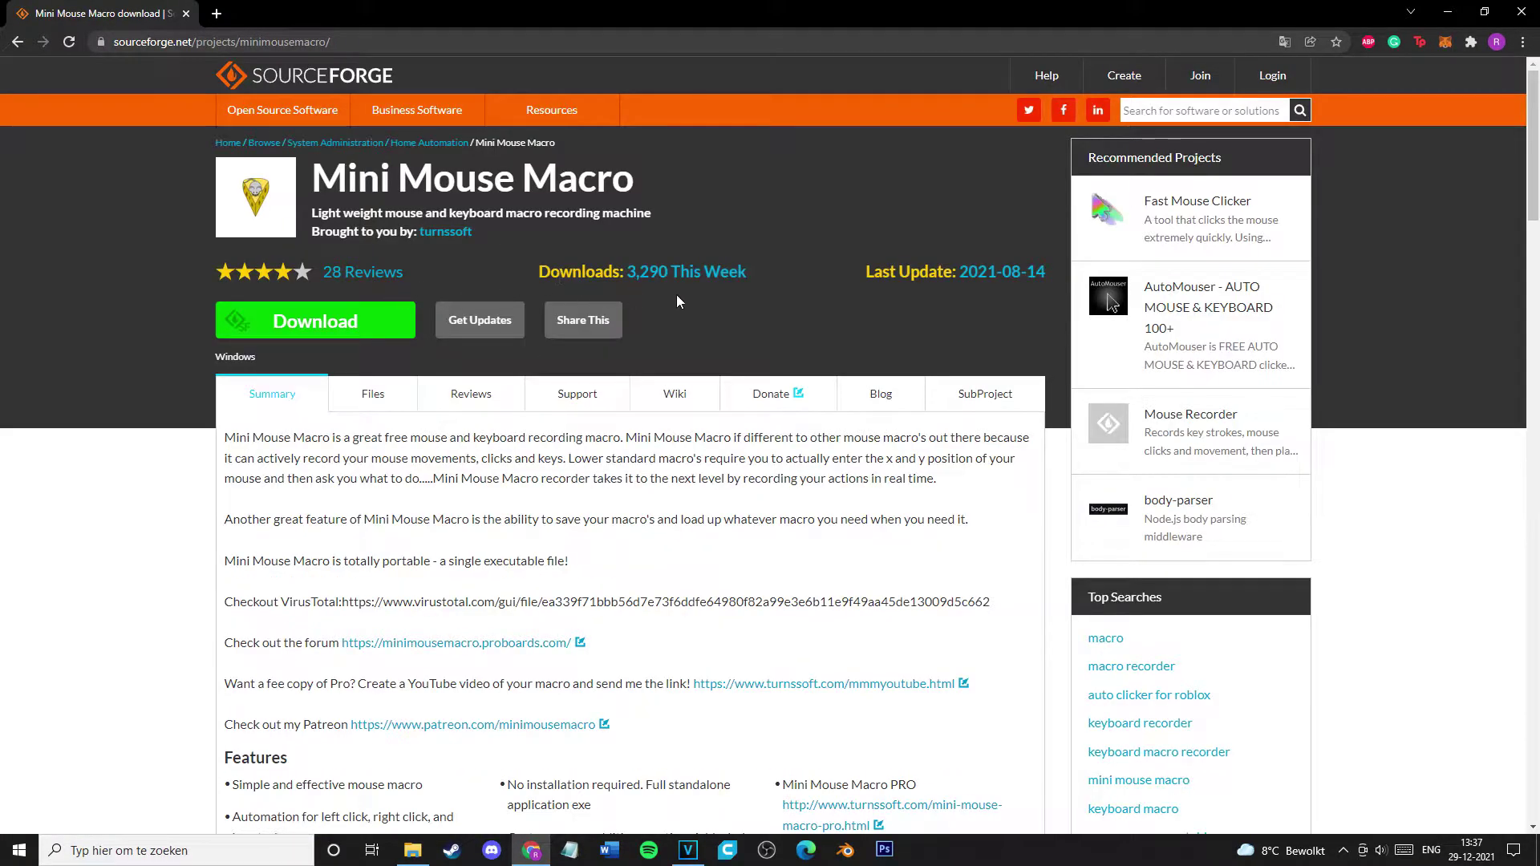
# Scroll through the Mini Mouse Macro project summary, description and feature list
pyautogui.scroll(-2, 185, 244)
pyautogui.scroll(2, 185, 244)
pyautogui.scroll(-4, 571, 304)
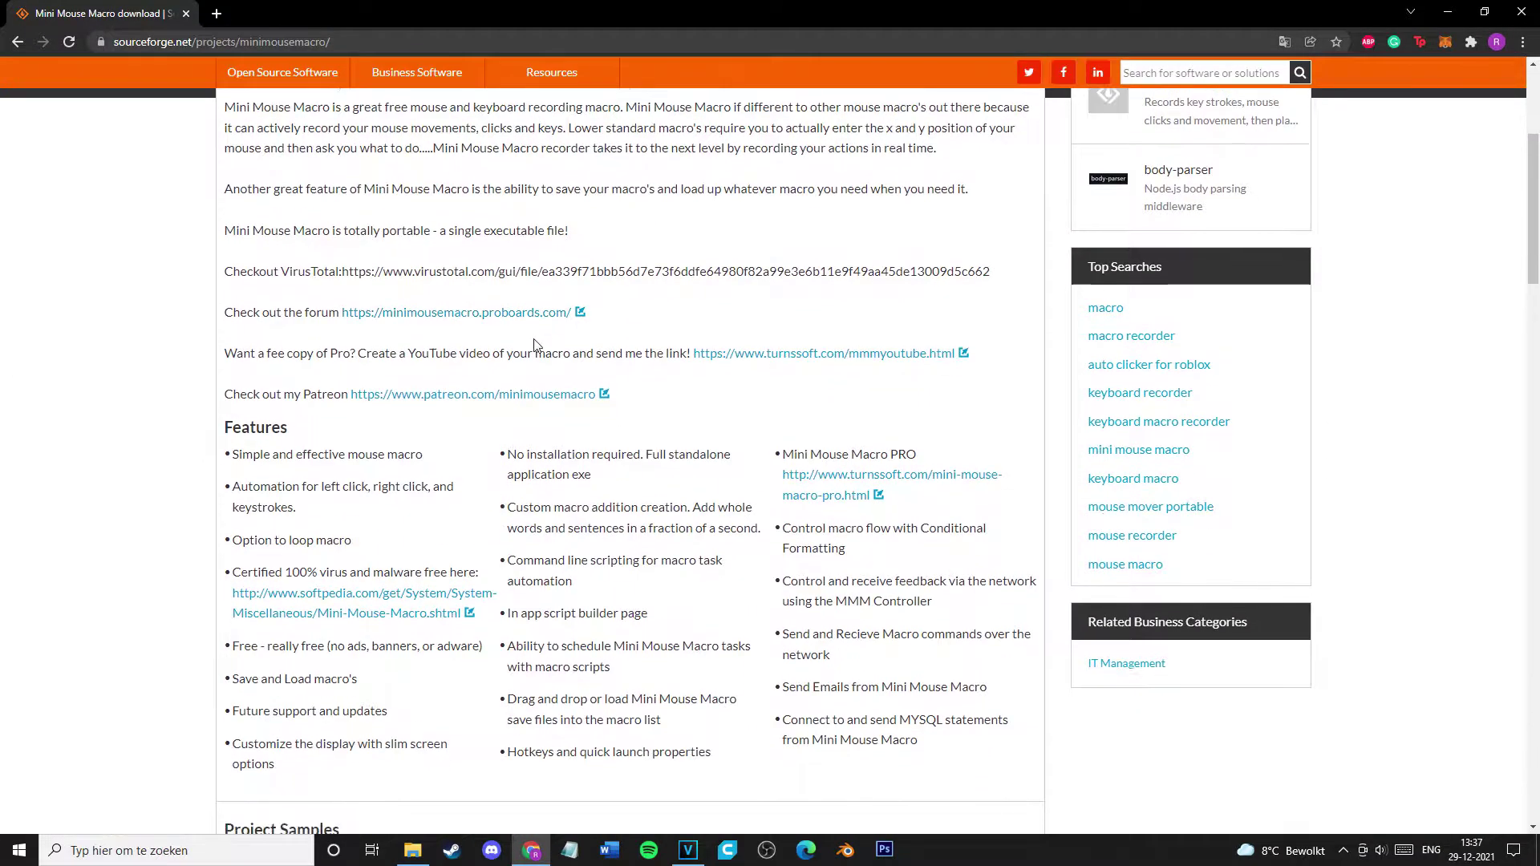
pyautogui.scroll(4, 482, 321)
pyautogui.moveTo(326, 181); pyautogui.dragTo(642, 184)
pyautogui.click(671, 192)
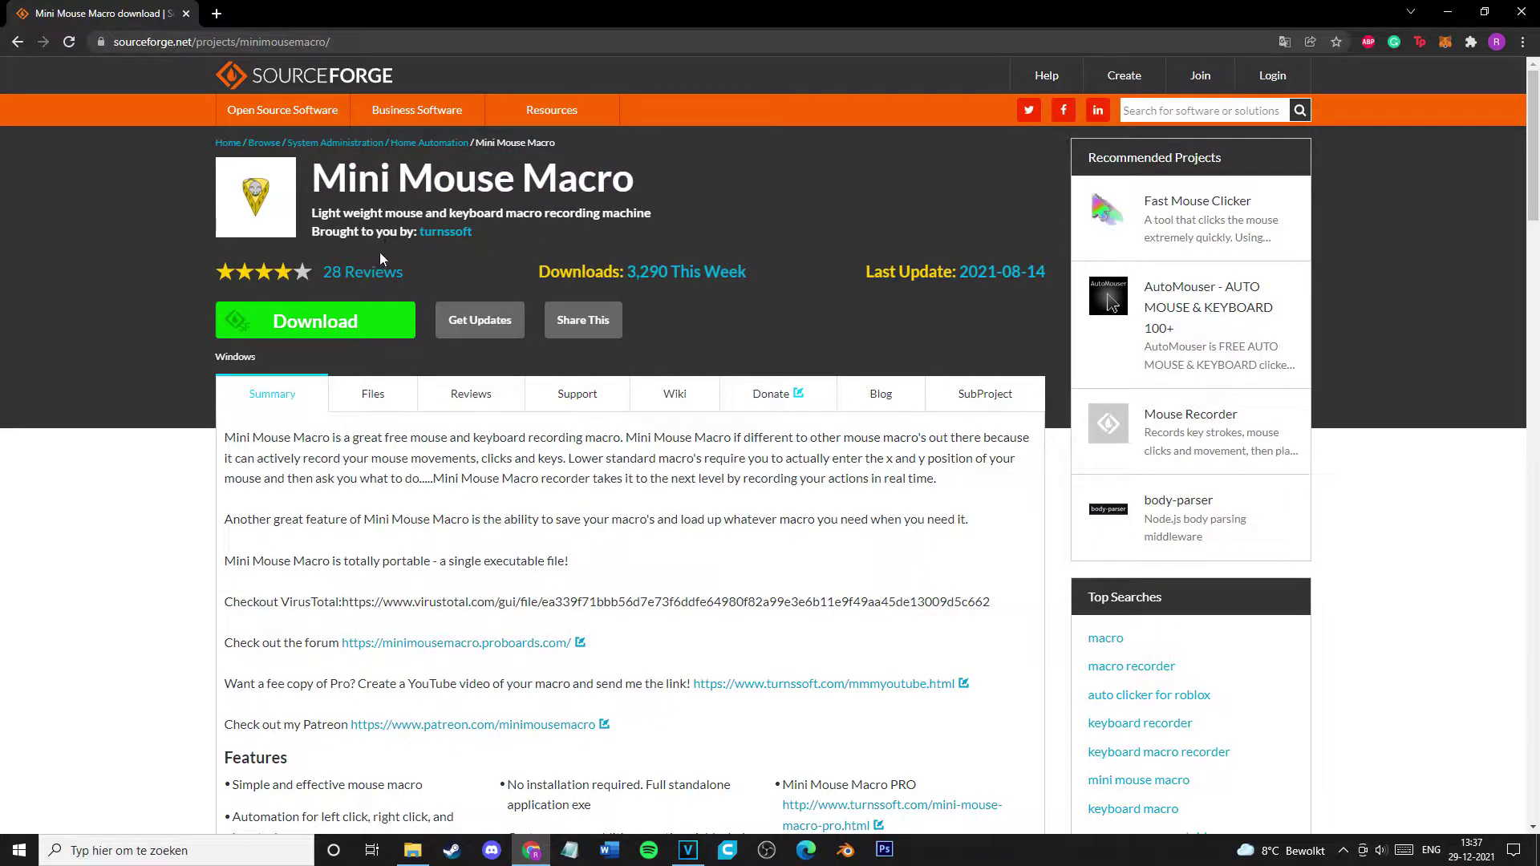
pyautogui.scroll(-10, 521, 228)
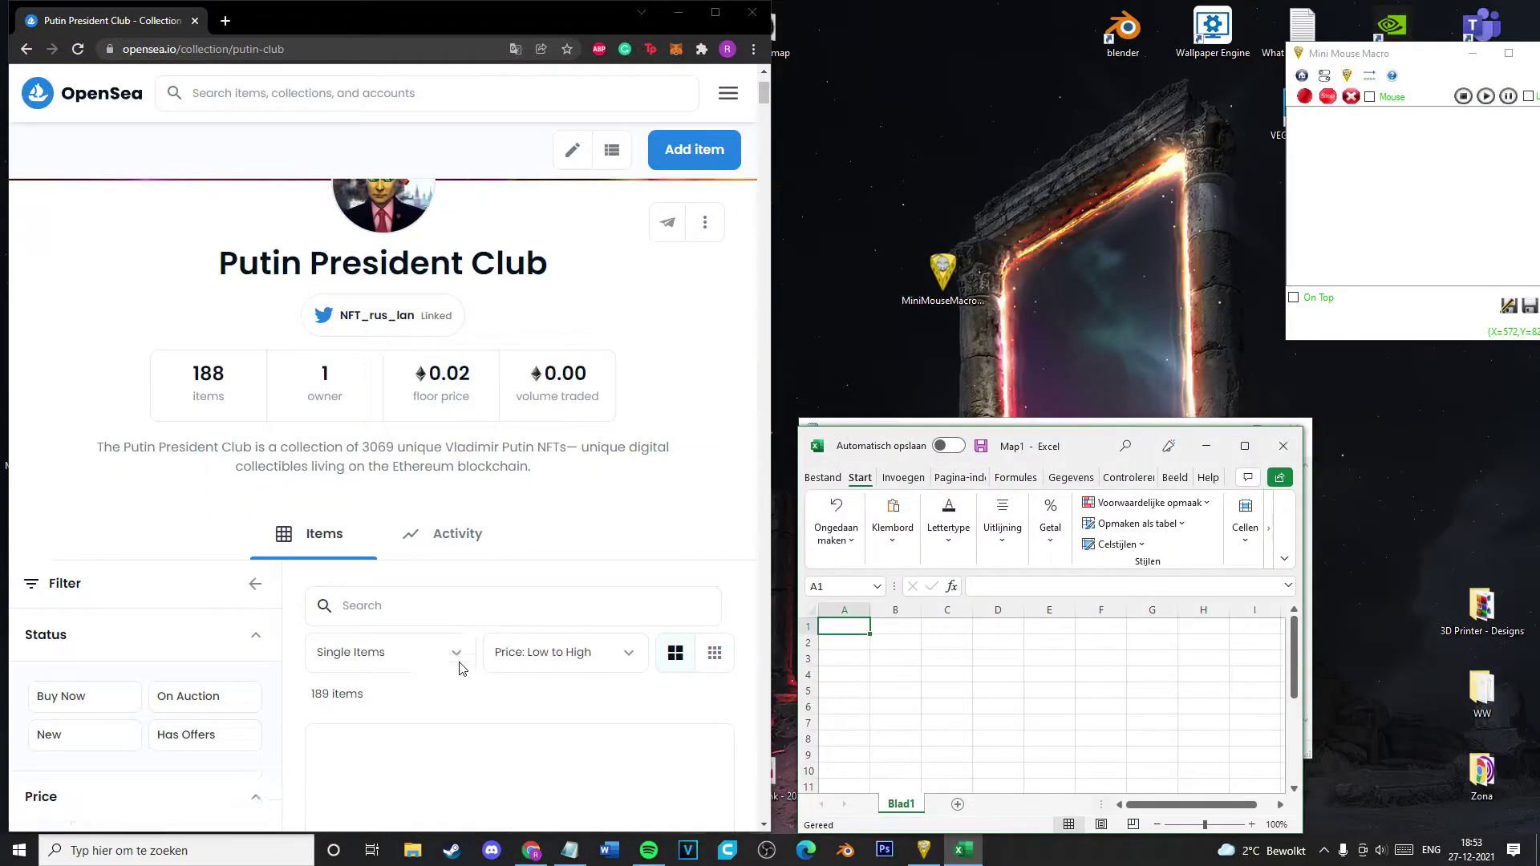
pyautogui.scroll(-2, 462, 669)
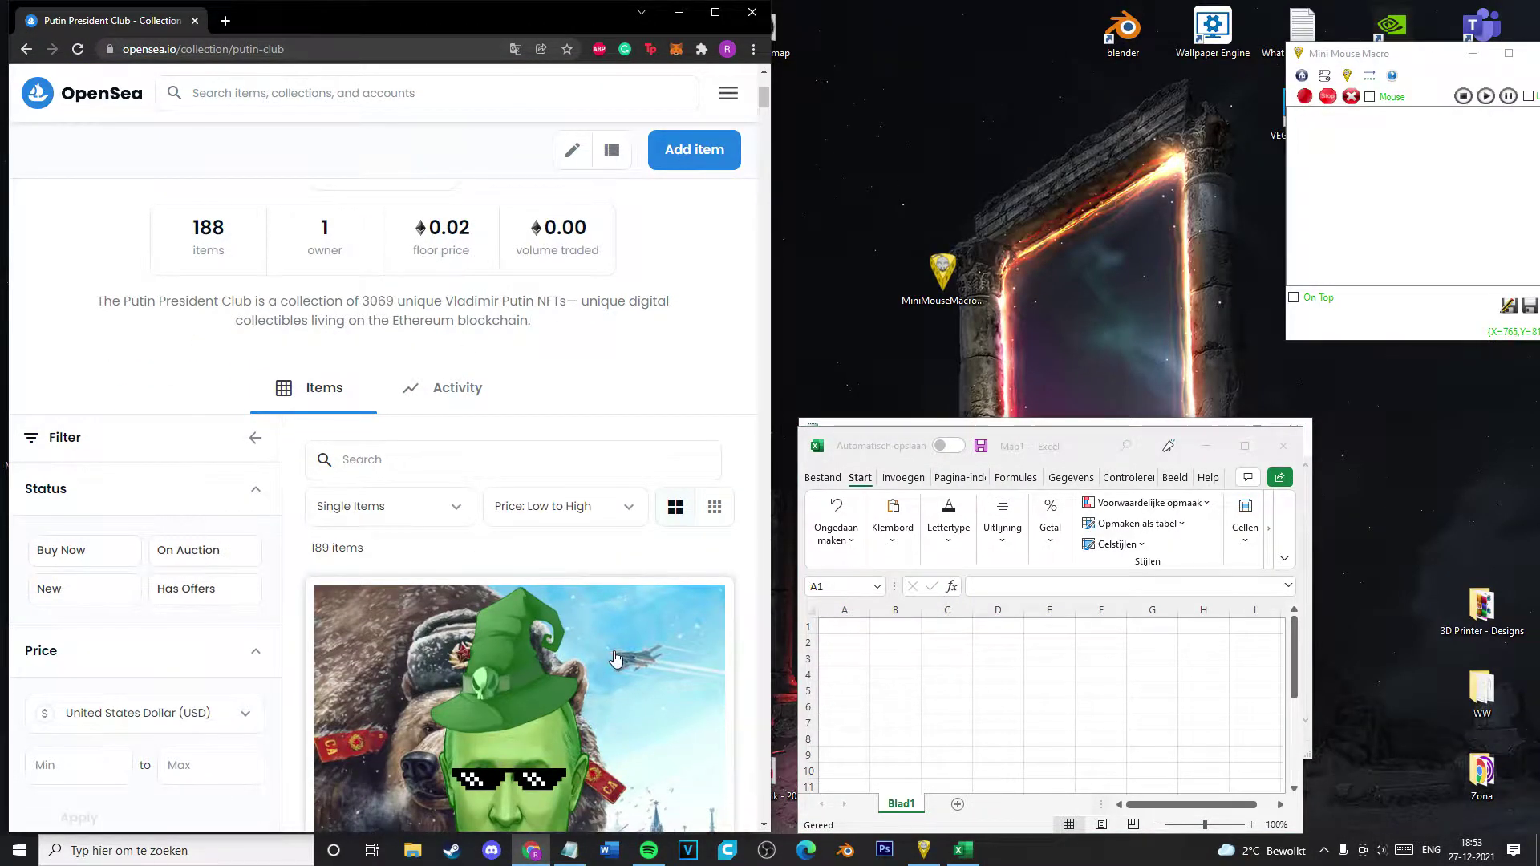
# Widen column A of the Map1 sheet by dragging its header border right
pyautogui.click(639, 636)
pyautogui.click(838, 623)
pyautogui.moveTo(869, 609); pyautogui.dragTo(1104, 610)
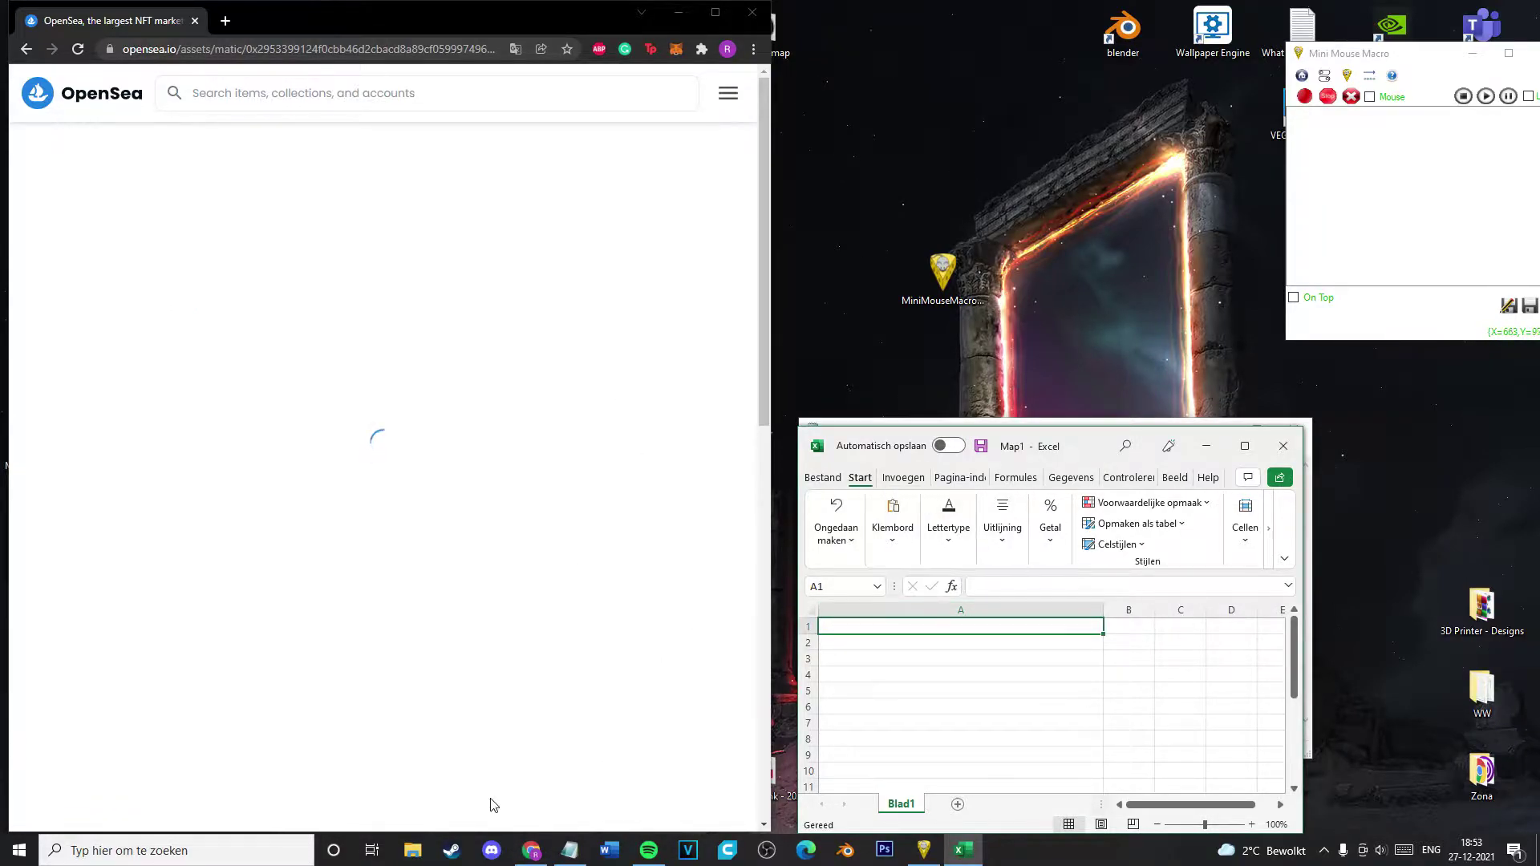
pyautogui.write('sss')
# Search Windows for Excel to return to the sheet, then maximize and restore the browser
pyautogui.click(177, 850)
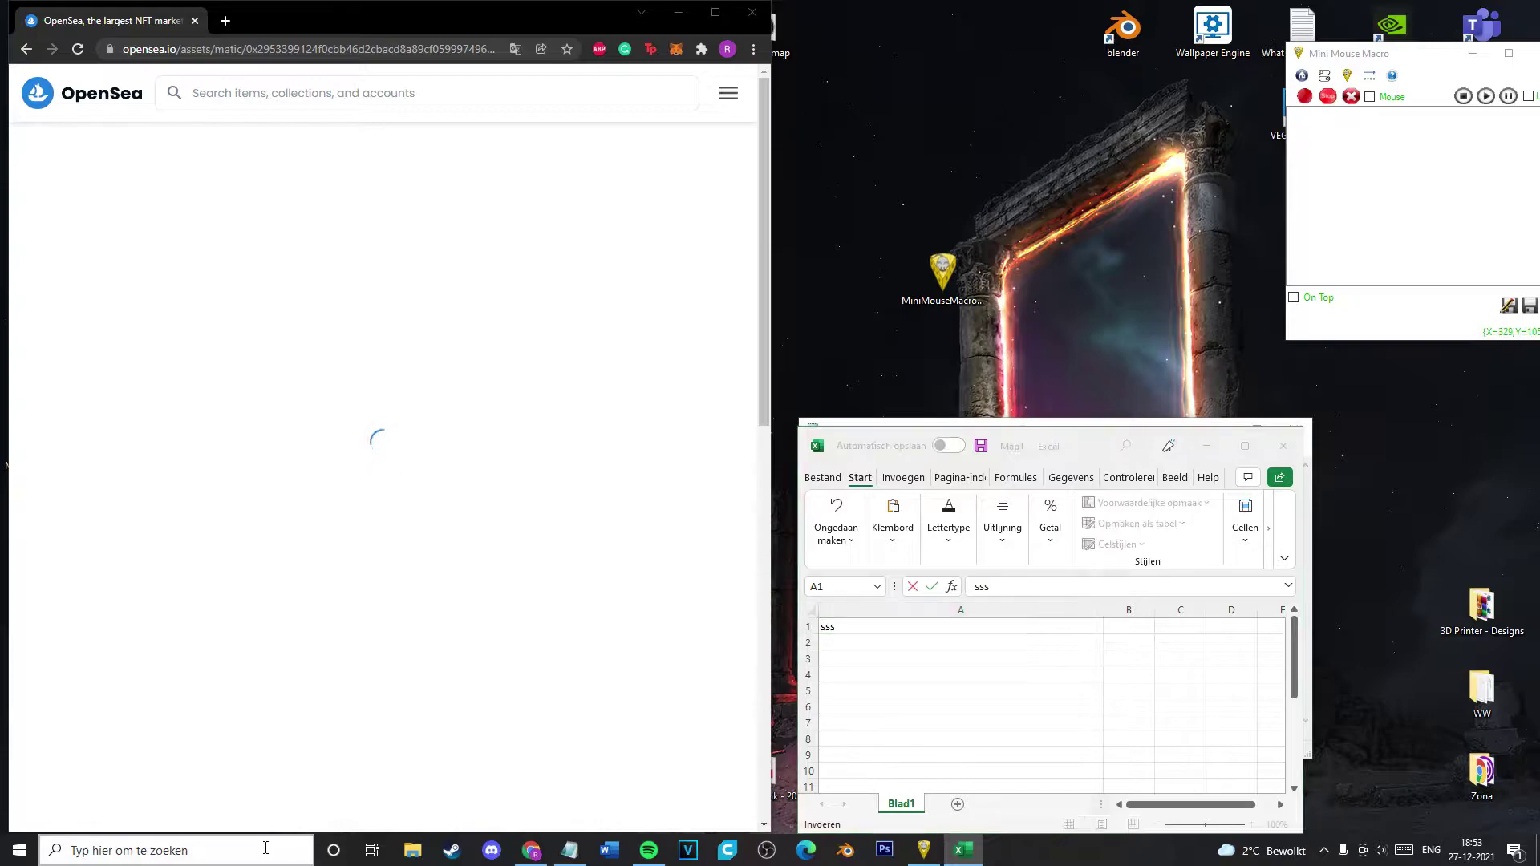
pyautogui.write('ex')
pyautogui.click(1072, 444)
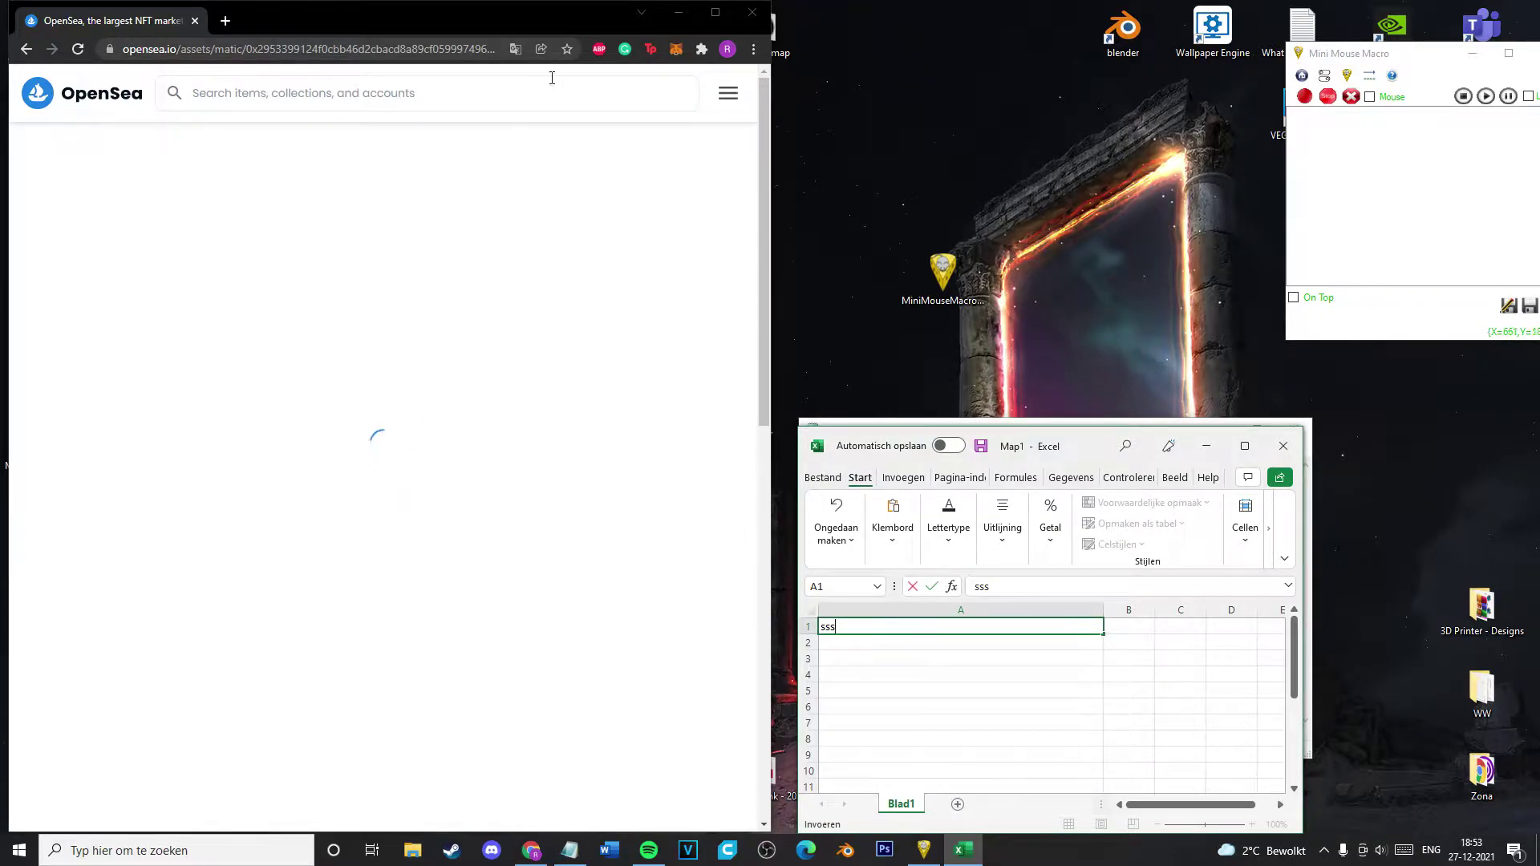
pyautogui.click(715, 12)
pyautogui.click(1484, 12)
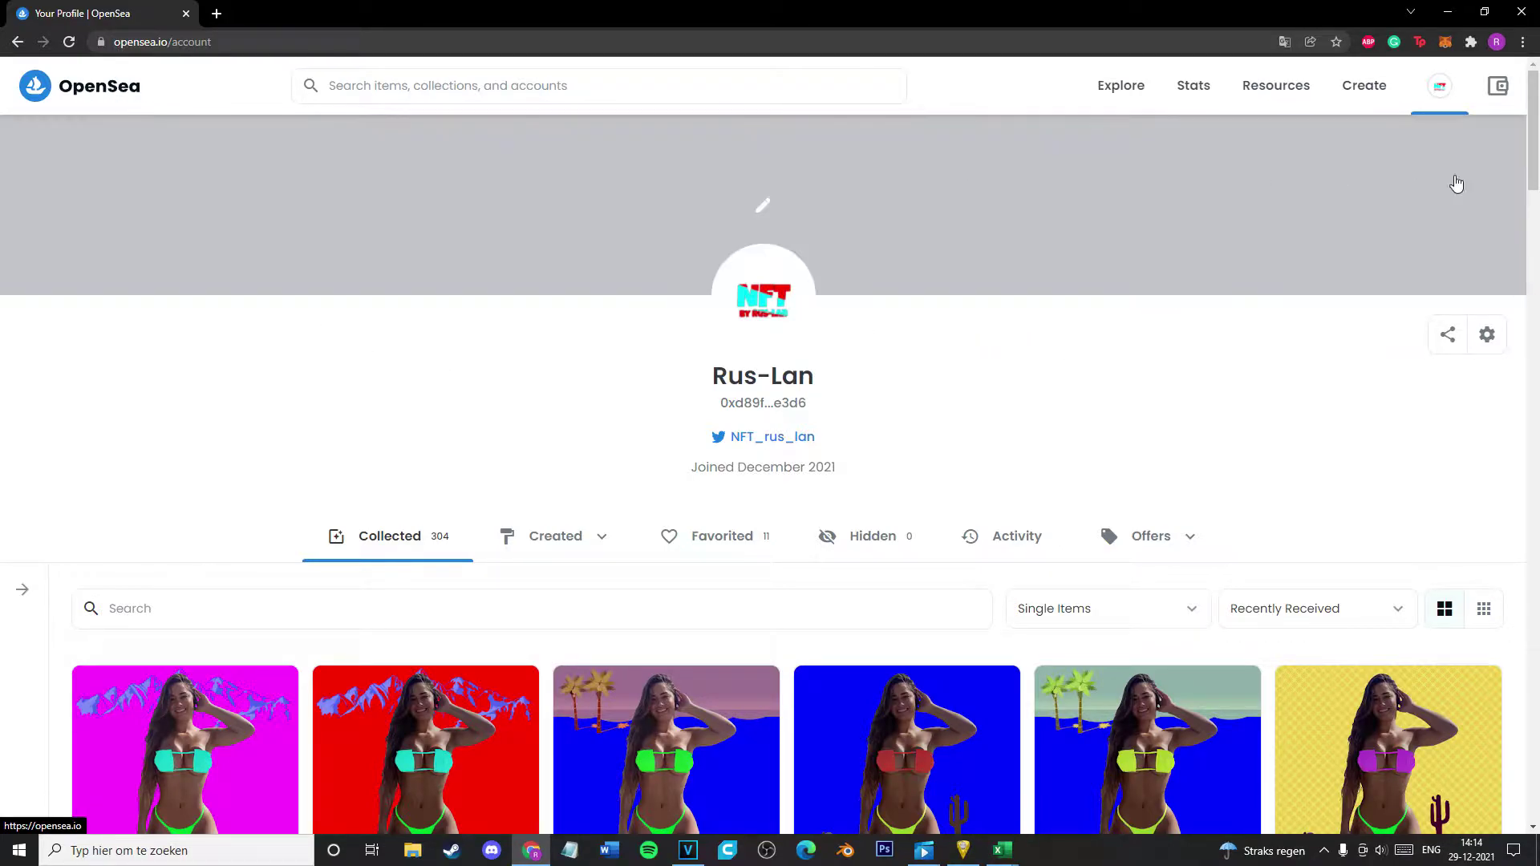
# Go from Create through Collection info to My Collections and start a new collection
pyautogui.click(1366, 88)
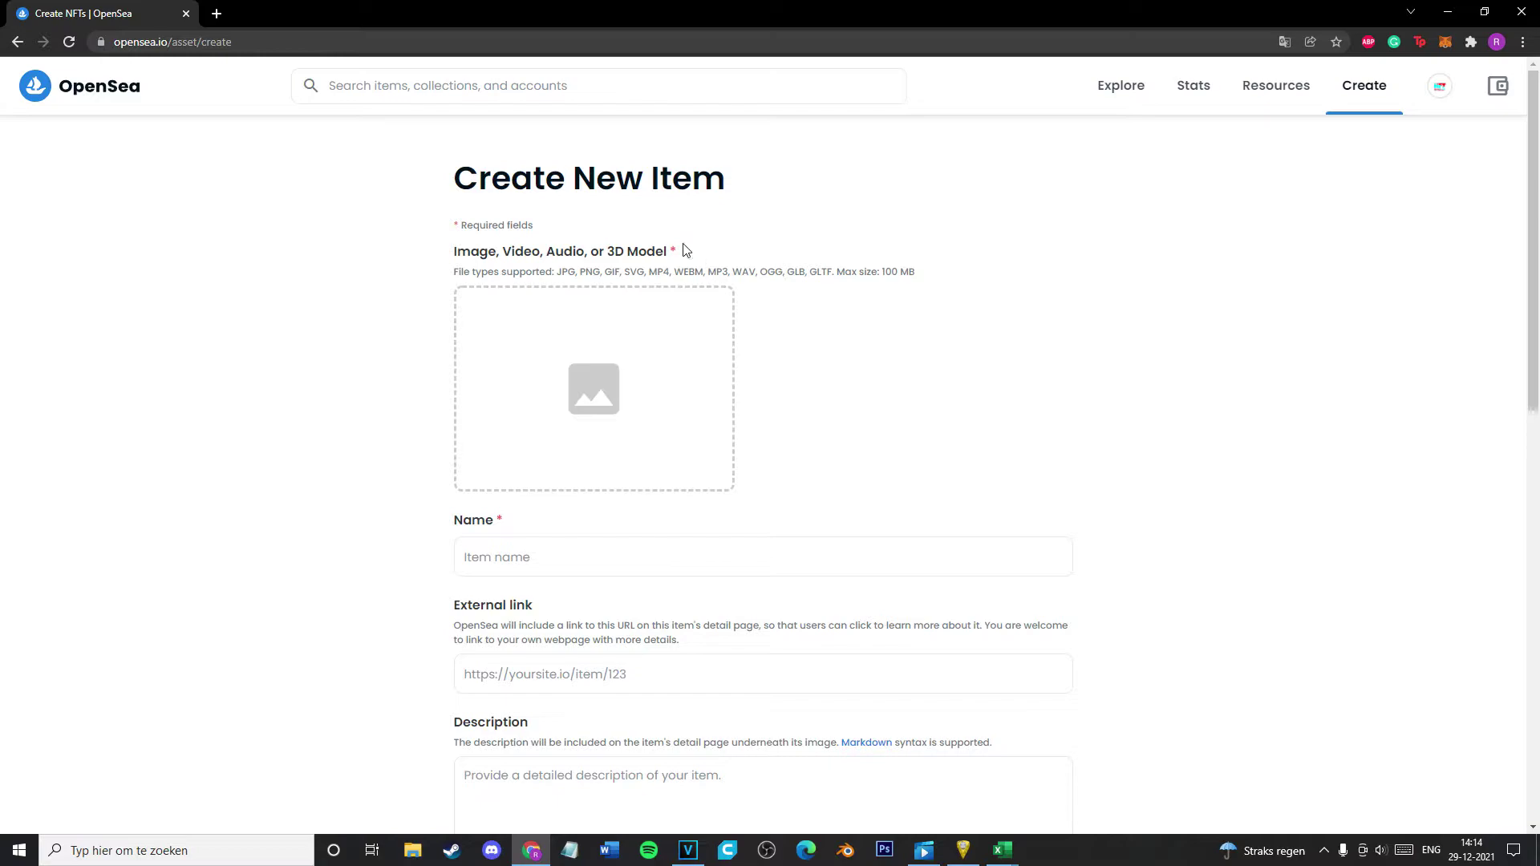
pyautogui.scroll(-5, 686, 321)
pyautogui.click(770, 534)
pyautogui.moveTo(704, 498)
pyautogui.click(745, 462)
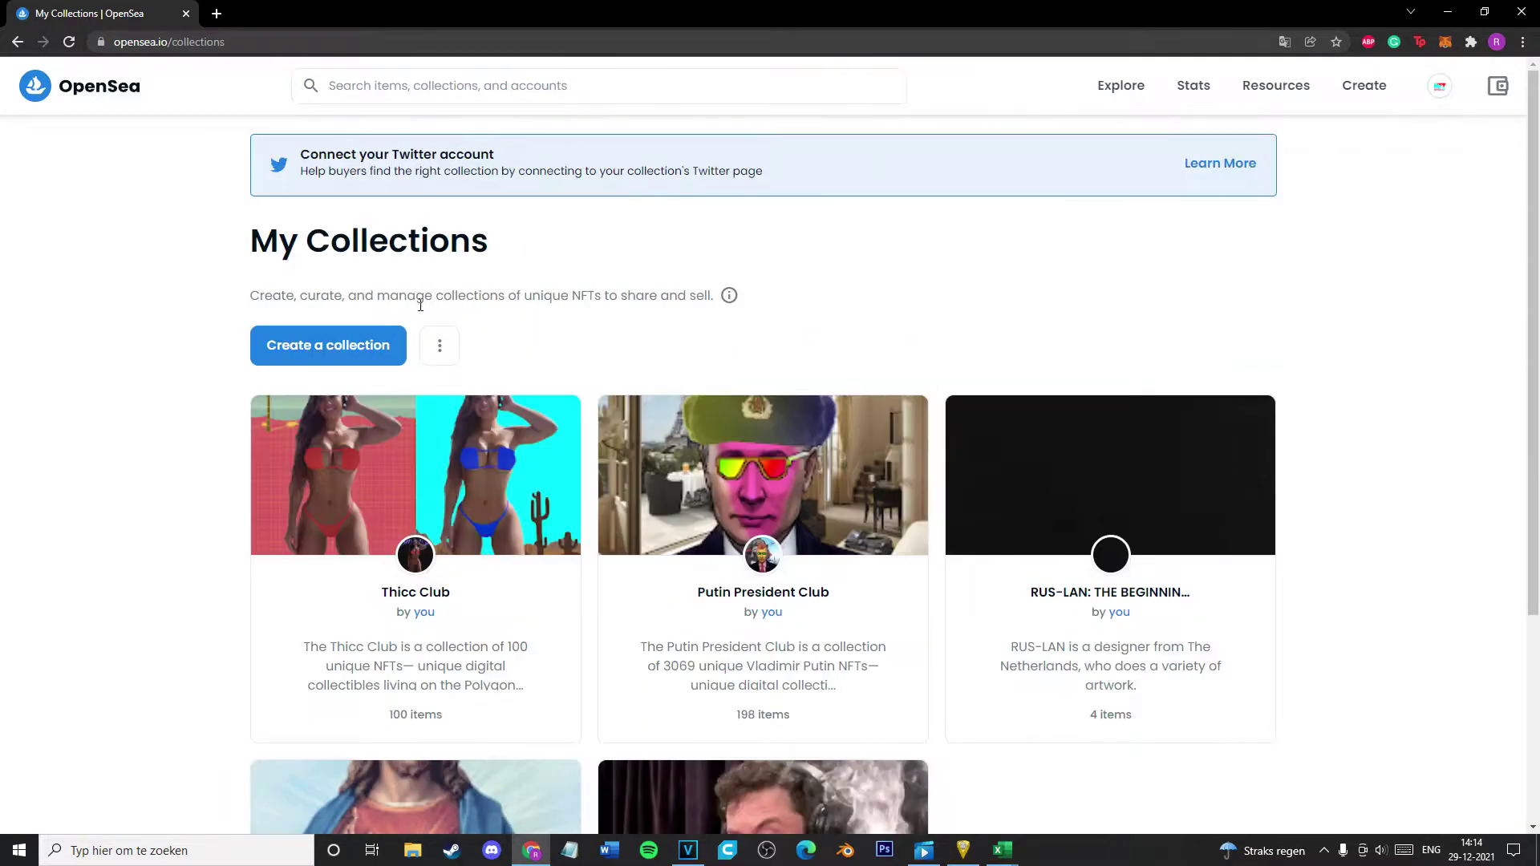
pyautogui.click(325, 361)
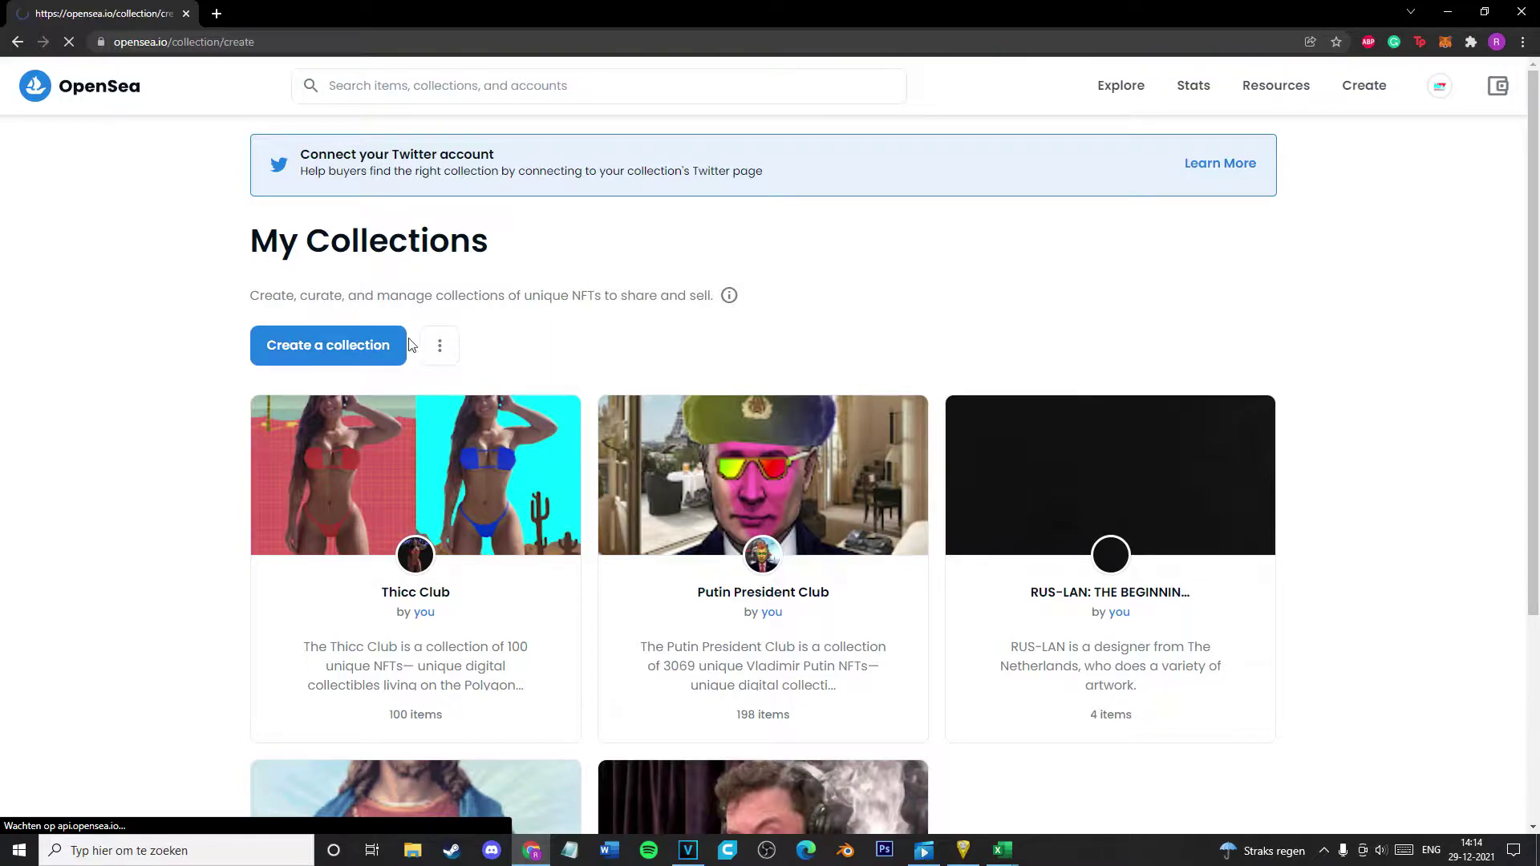
# Review the form's recommended image sizes: 1400 x 400 banner and 600 x 400 featured
pyautogui.scroll(-3, 417, 554)
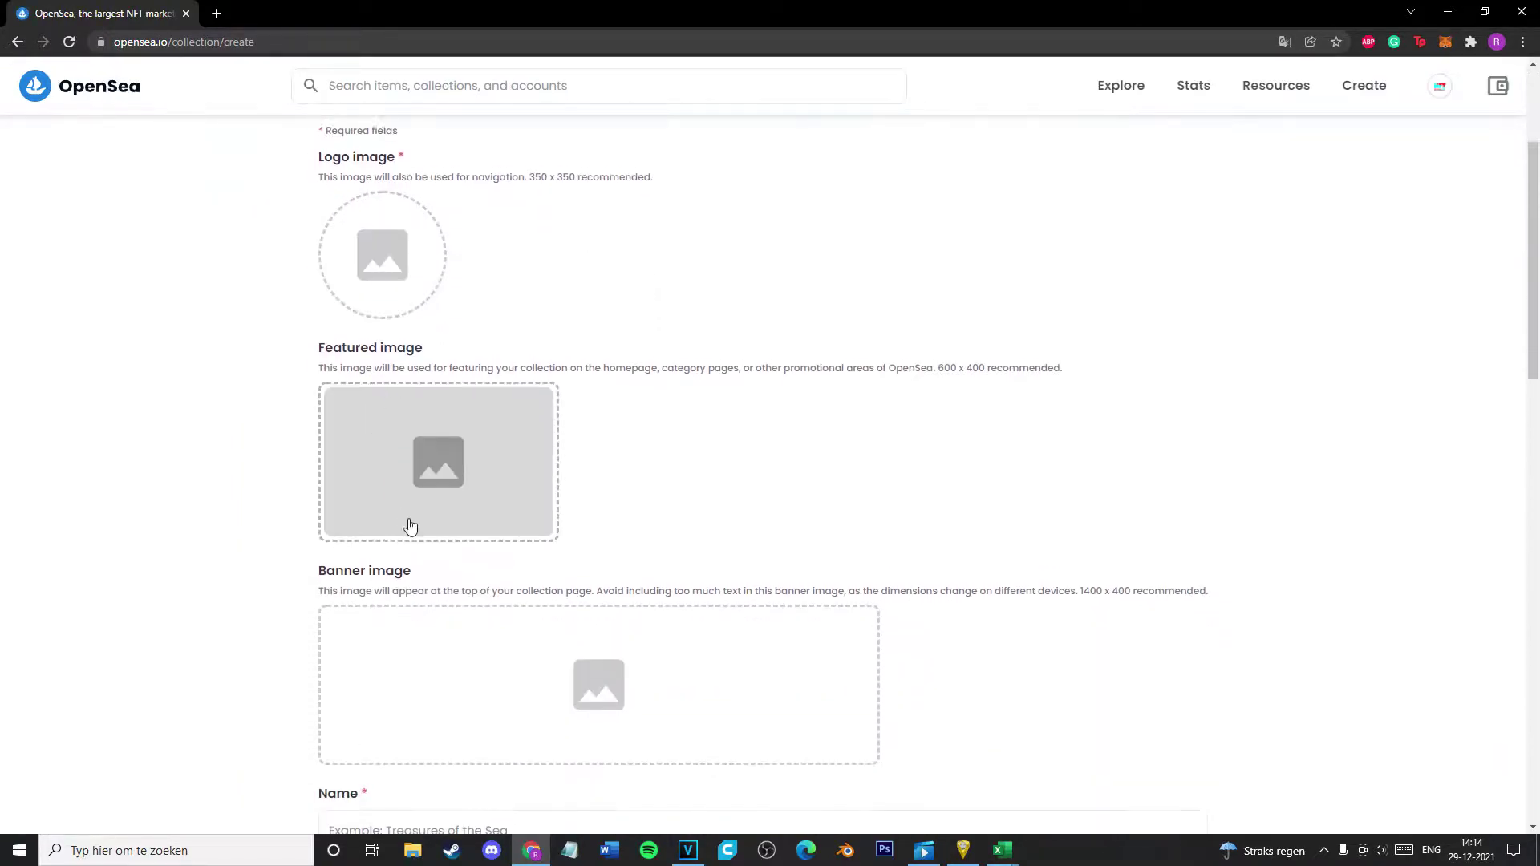
pyautogui.scroll(-2, 323, 591)
pyautogui.scroll(2, 874, 526)
pyautogui.moveTo(1085, 585); pyautogui.dragTo(1128, 584)
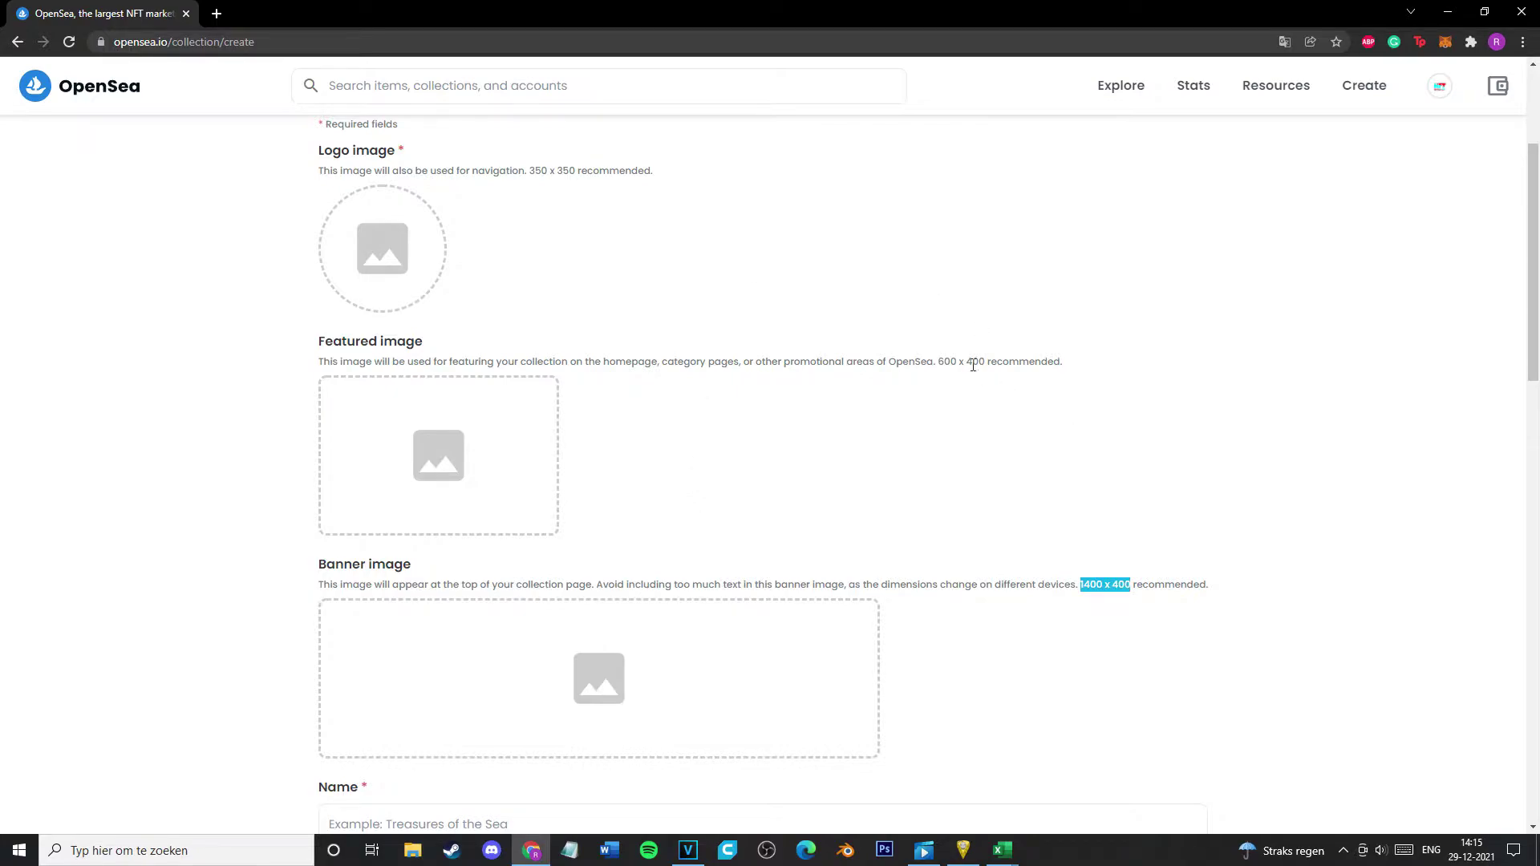
pyautogui.moveTo(941, 361); pyautogui.dragTo(977, 363)
# Enter 'test' as the new collection's name
pyautogui.click(761, 467)
pyautogui.scroll(-4, 491, 406)
pyautogui.click(412, 499)
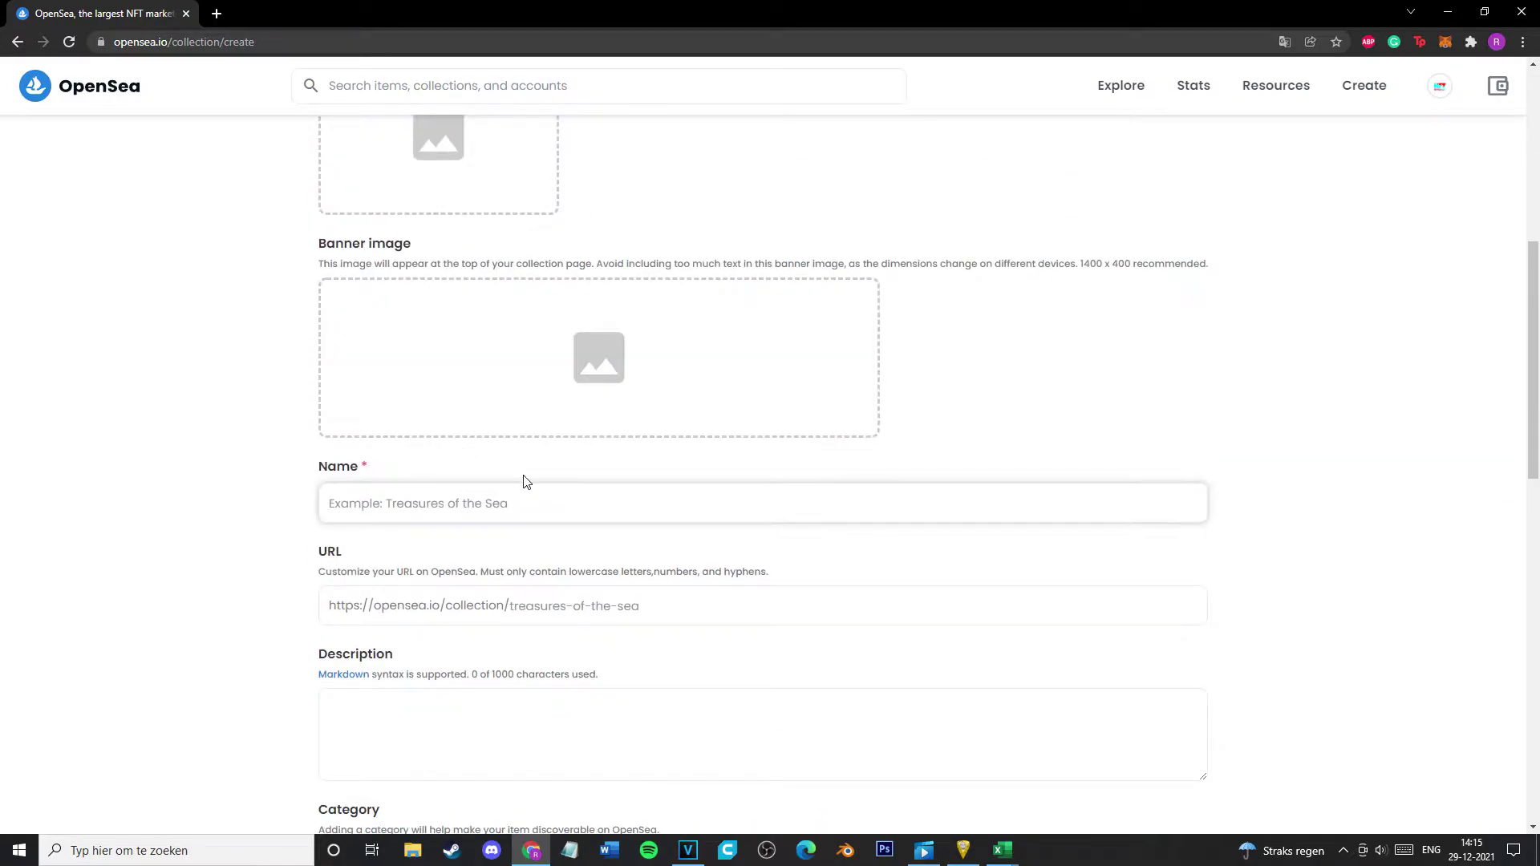
pyautogui.write('test')
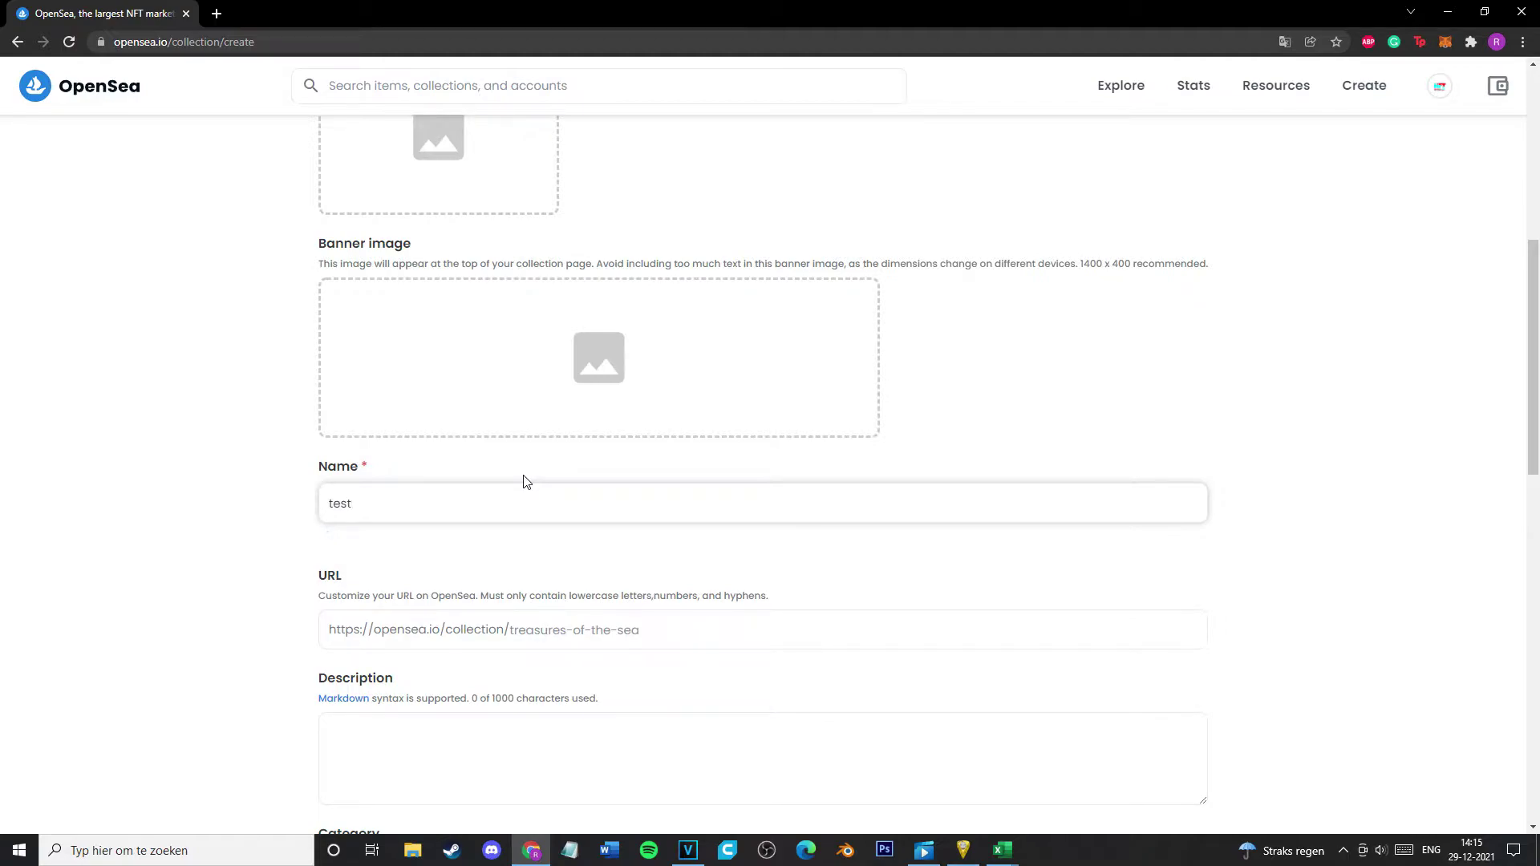
# Type 'test' as the collection description, correcting a typo
pyautogui.scroll(-2, 525, 482)
pyautogui.click(394, 621)
pyautogui.write('tste')
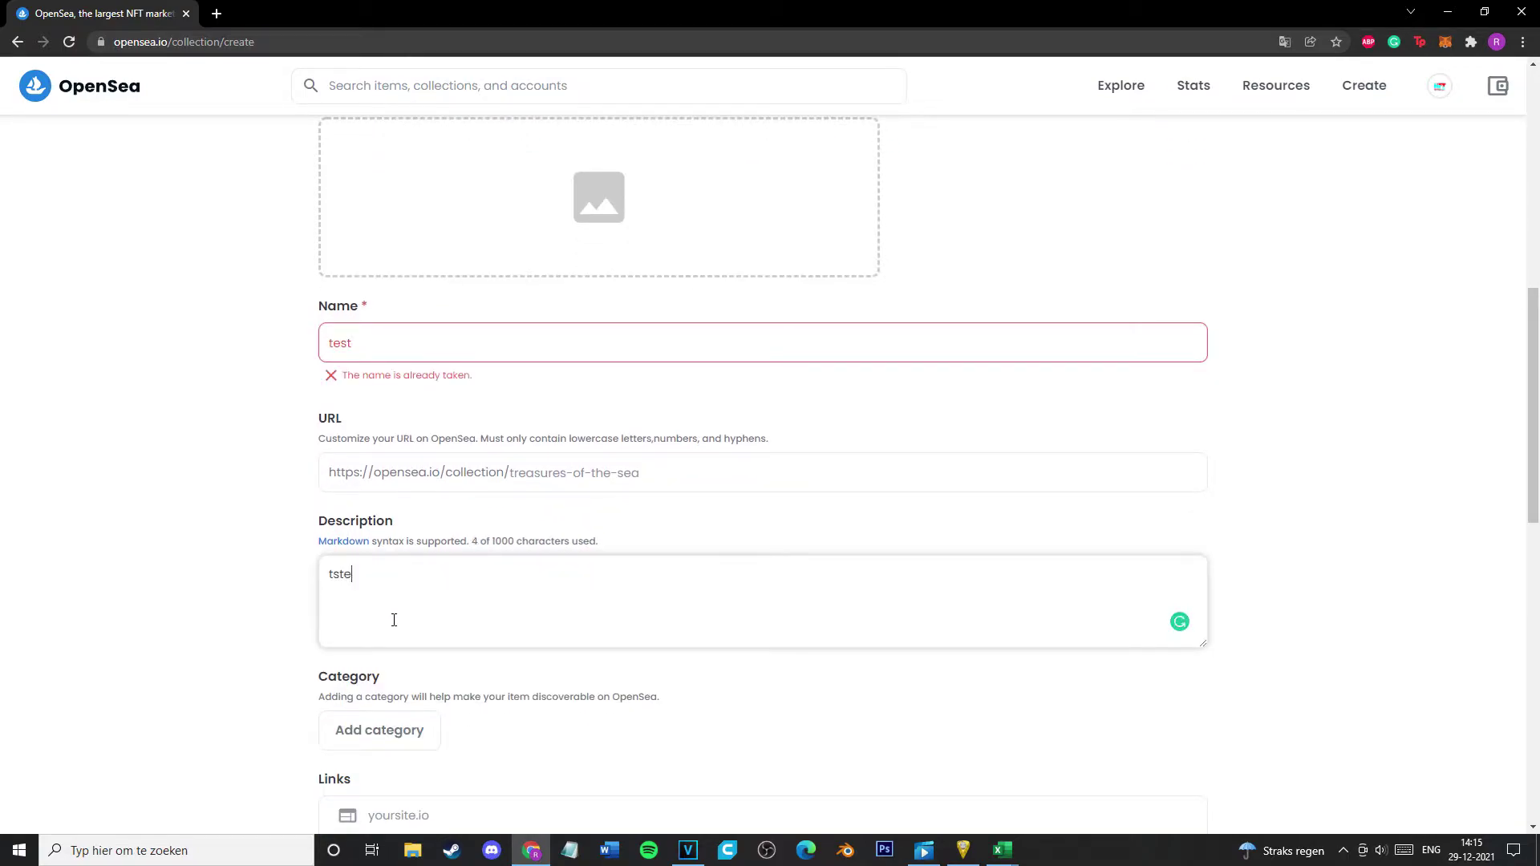
pyautogui.press('BackSpace')
pyautogui.write('est')
pyautogui.scroll(-4, 297, 610)
pyautogui.click(298, 609)
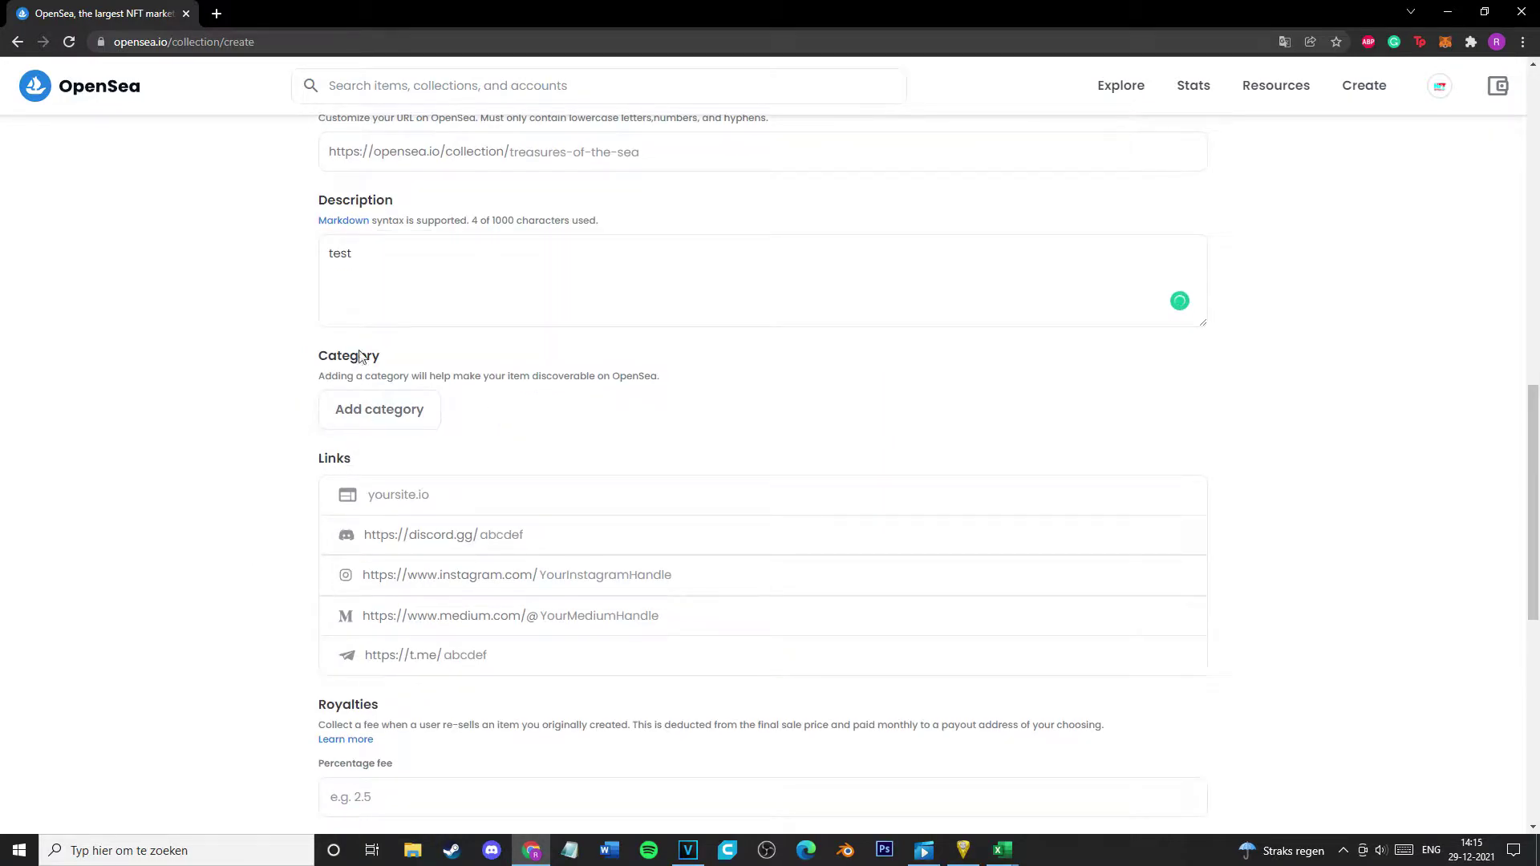
# Open the Blockchain dropdown to show the available chains, including Polygon
pyautogui.scroll(6, 430, 358)
pyautogui.scroll(-11, 670, 347)
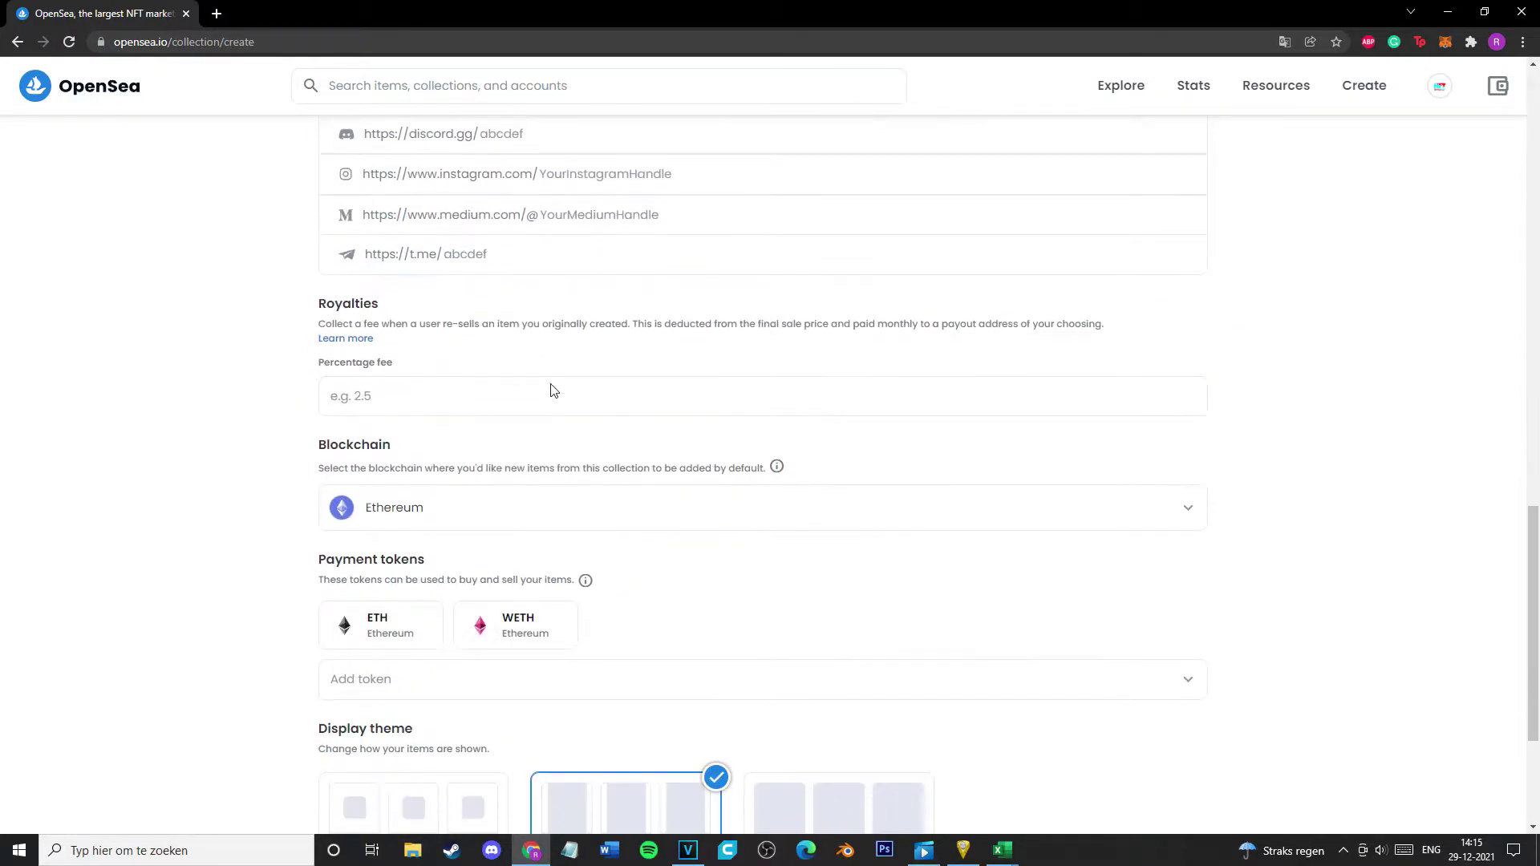
pyautogui.scroll(-2, 551, 391)
pyautogui.click(537, 353)
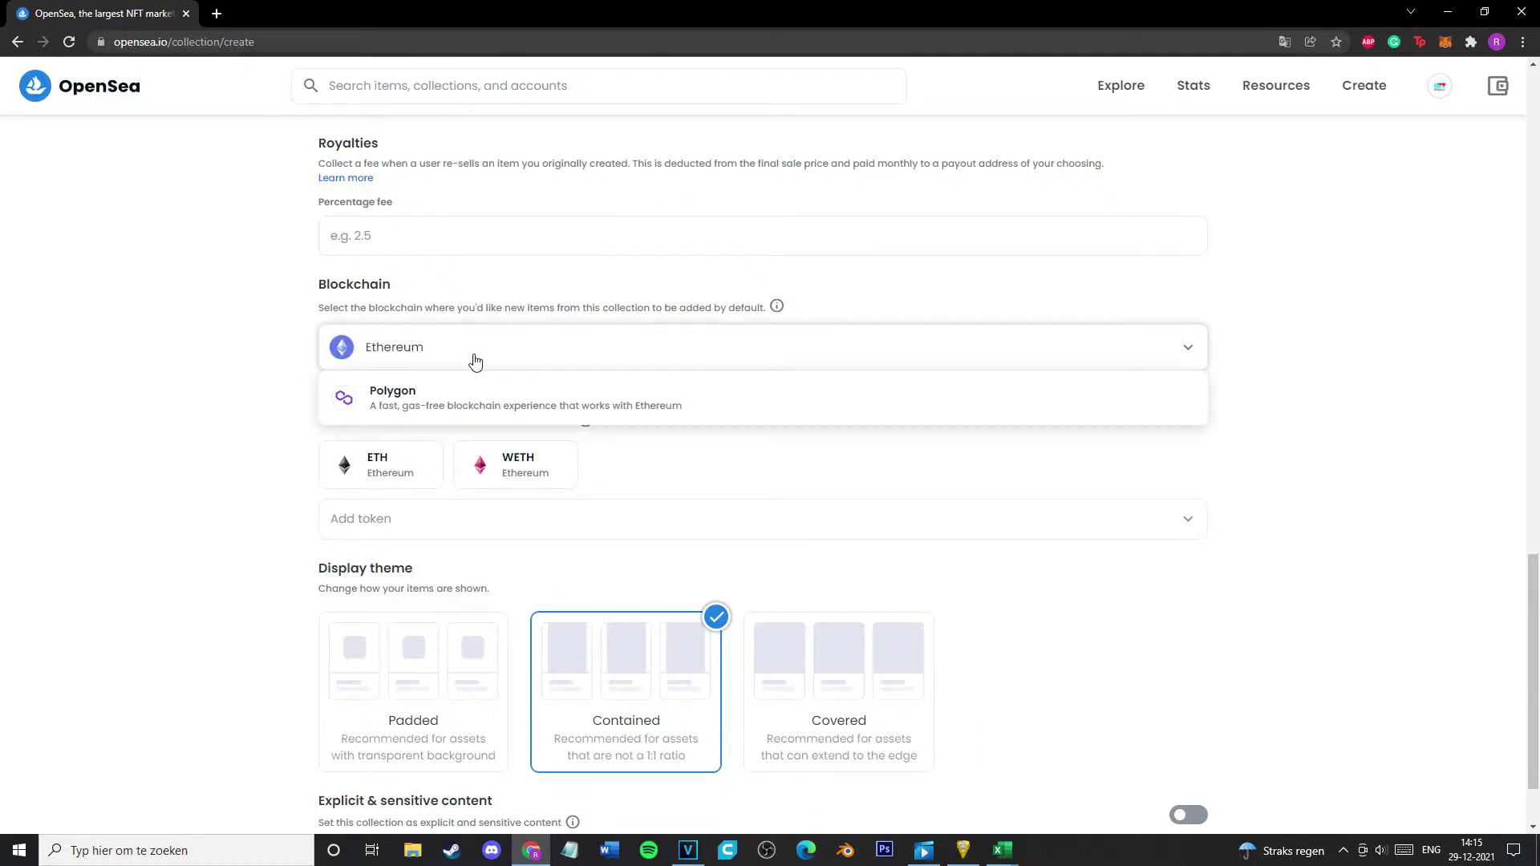
# Confirm Polygon as blockchain and add DAI, USDC and REVV through Add token
pyautogui.click(413, 407)
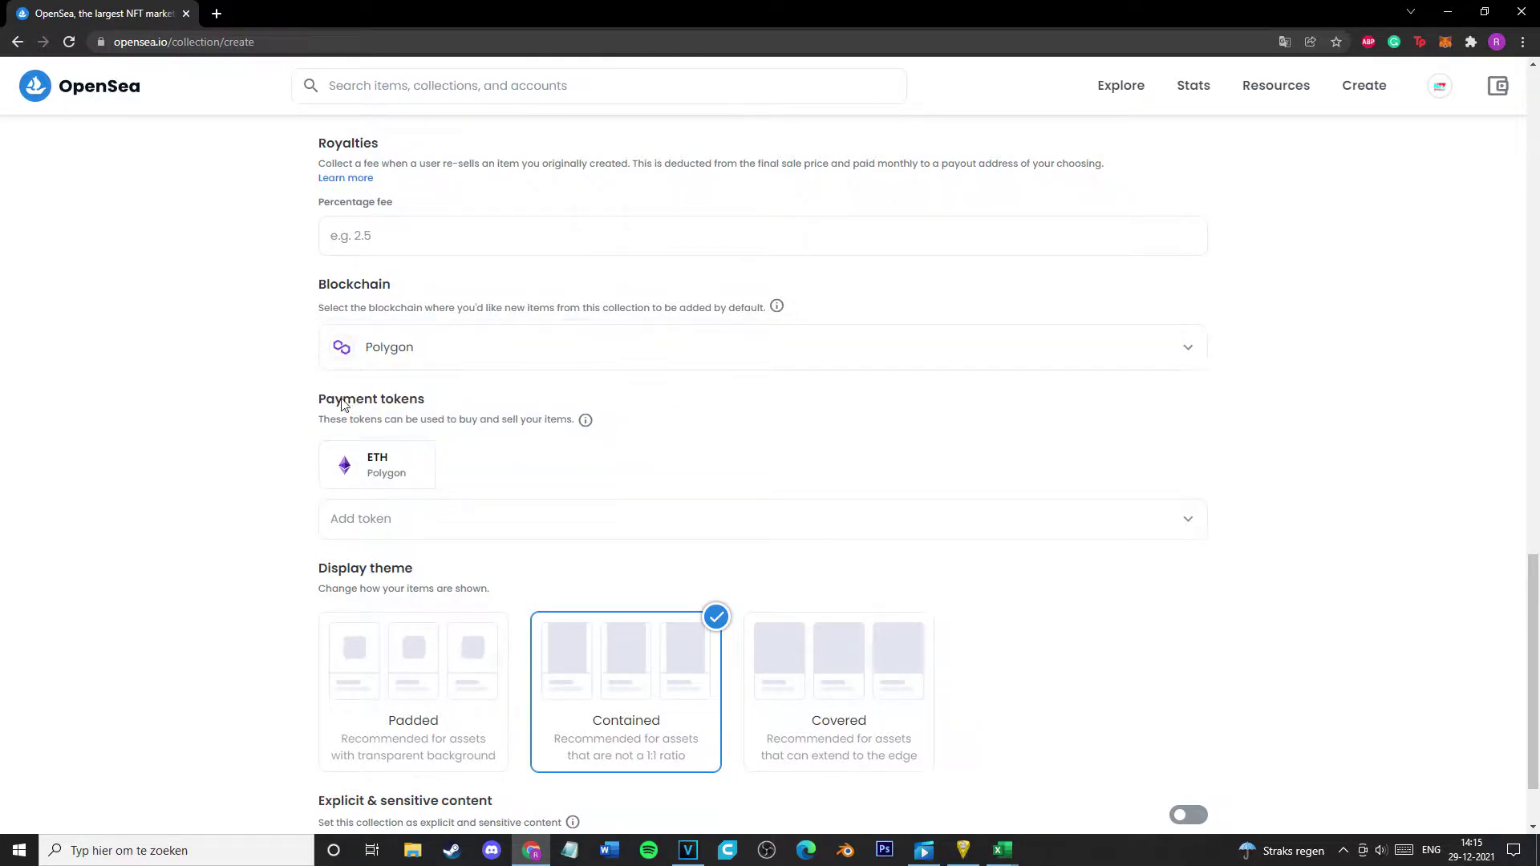
pyautogui.click(389, 520)
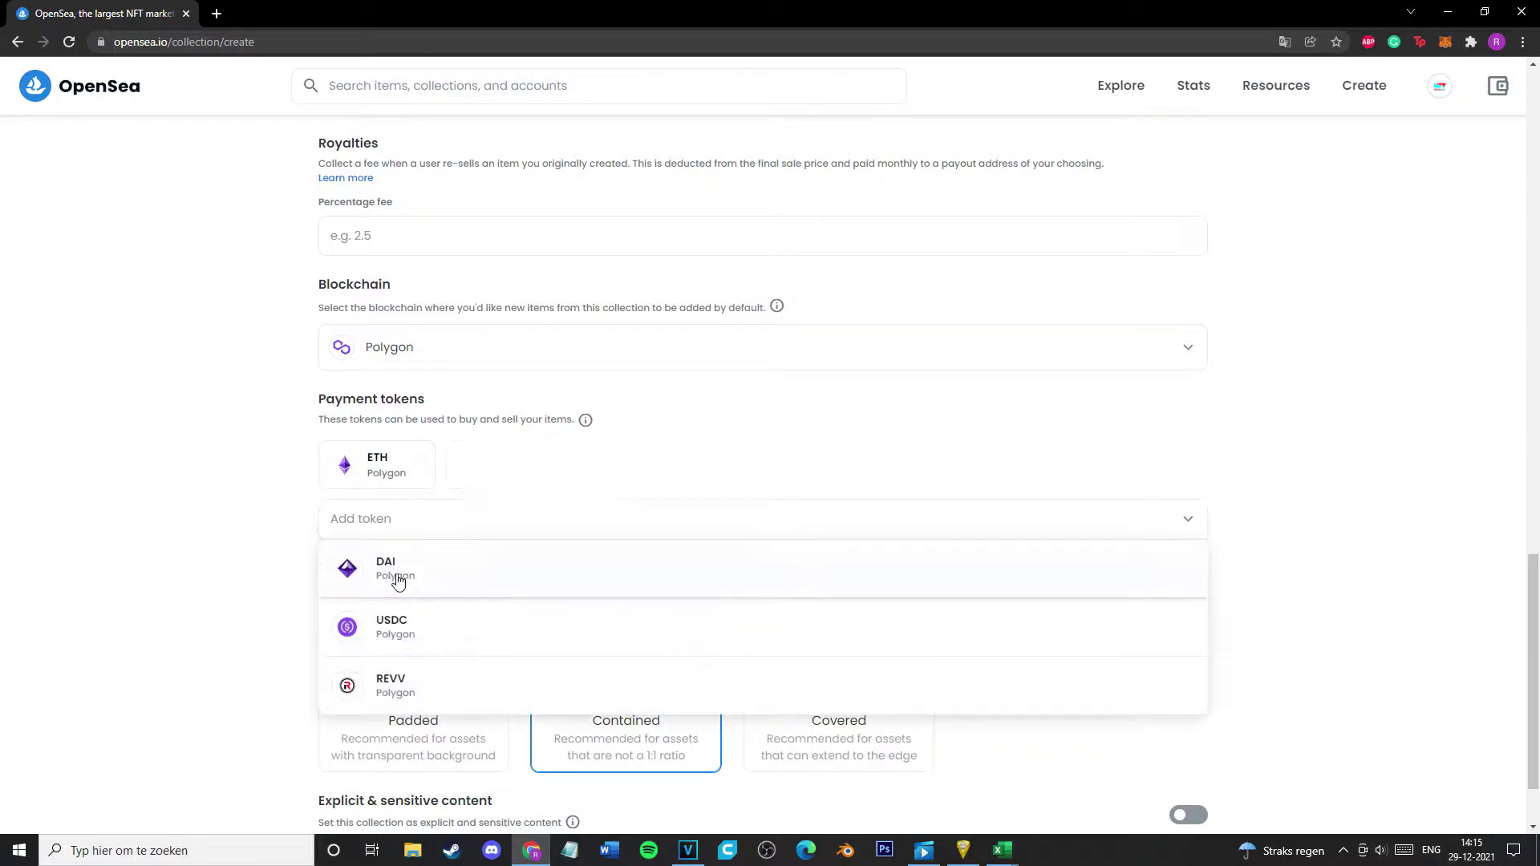
pyautogui.click(397, 574)
pyautogui.click(402, 568)
pyautogui.click(406, 529)
pyautogui.click(406, 577)
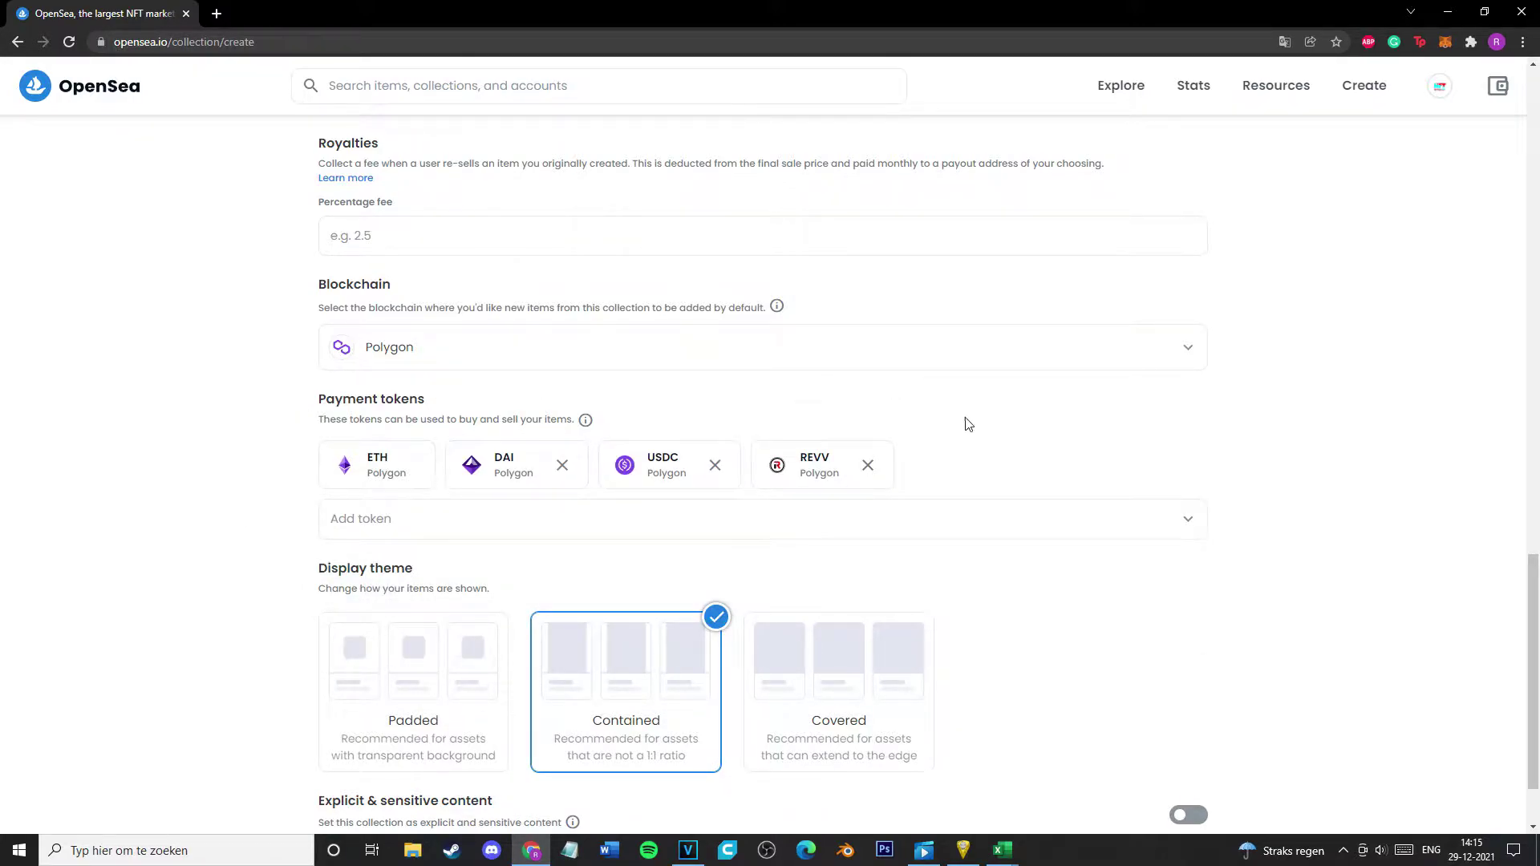
pyautogui.scroll(-2, 397, 414)
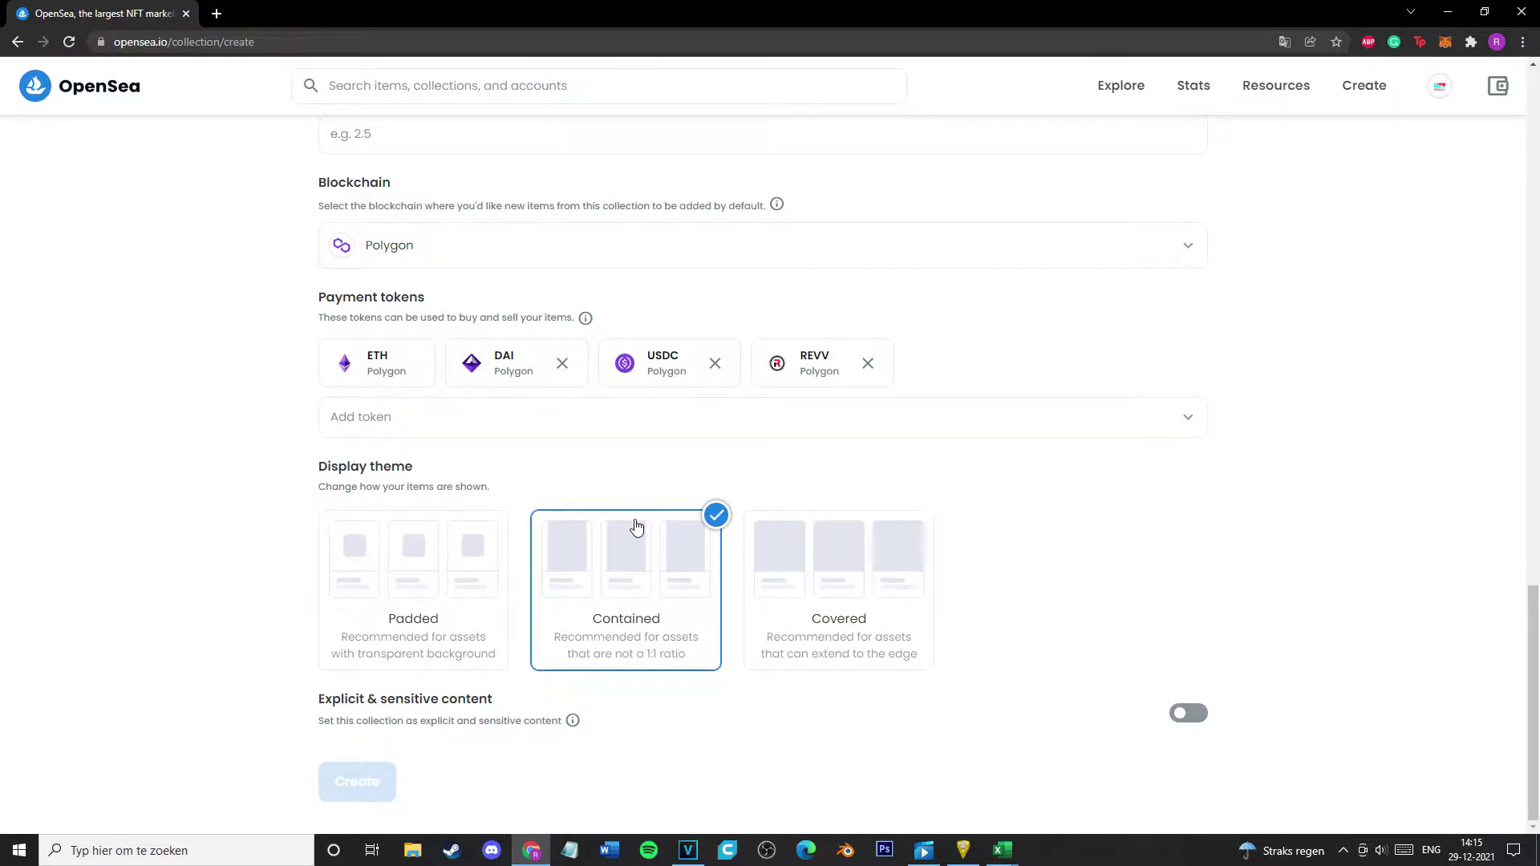
pyautogui.scroll(12, 633, 525)
# Replace the collection name with 'Test club rez' and confirm it is available
pyautogui.click(407, 406)
pyautogui.hotkey('ctrl', 'a')
pyautogui.write('Te')
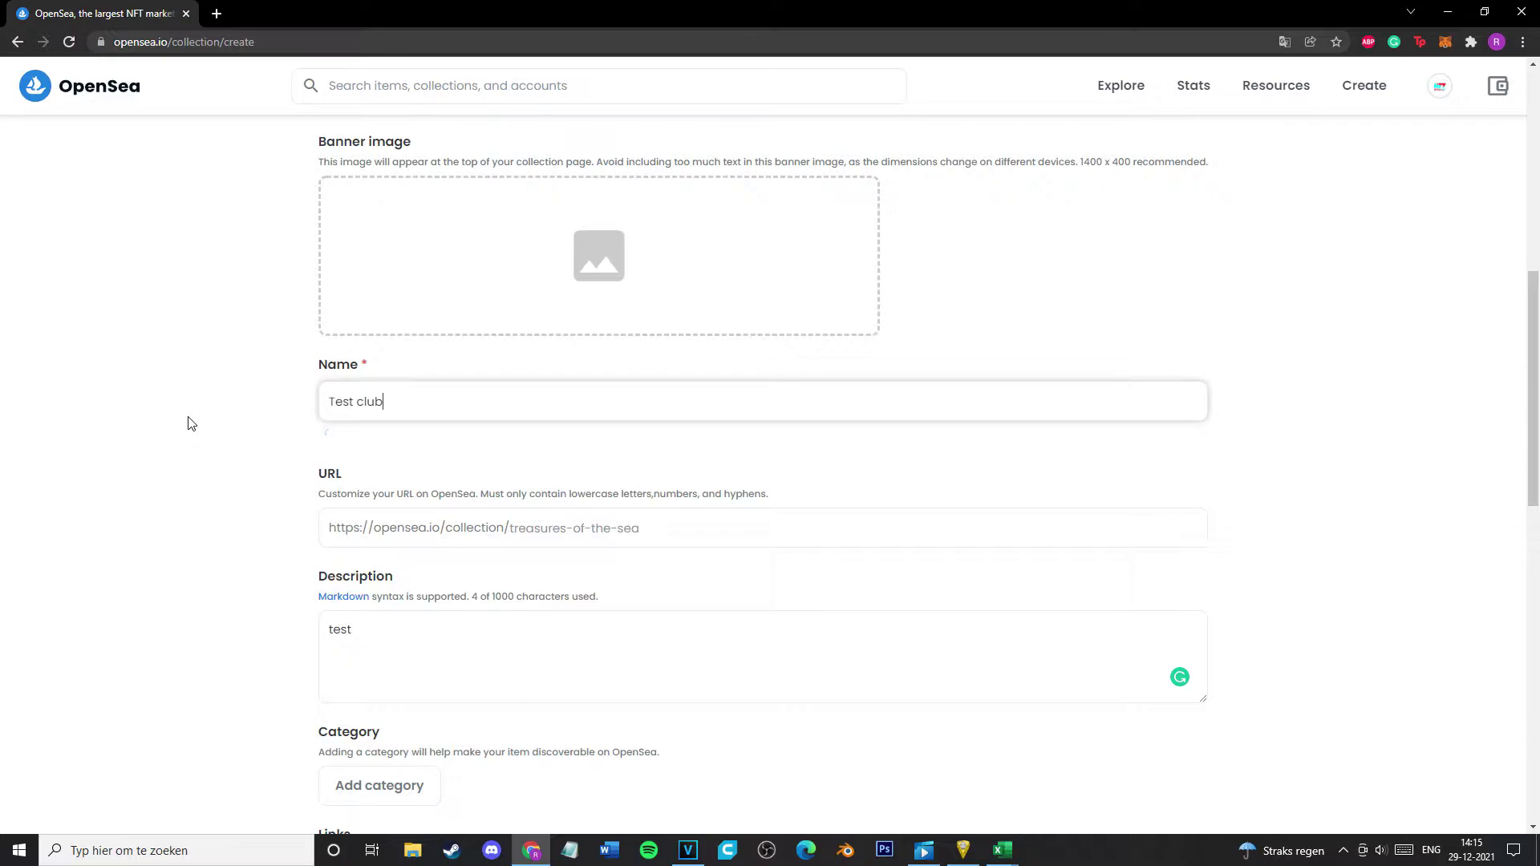
pyautogui.click(190, 424)
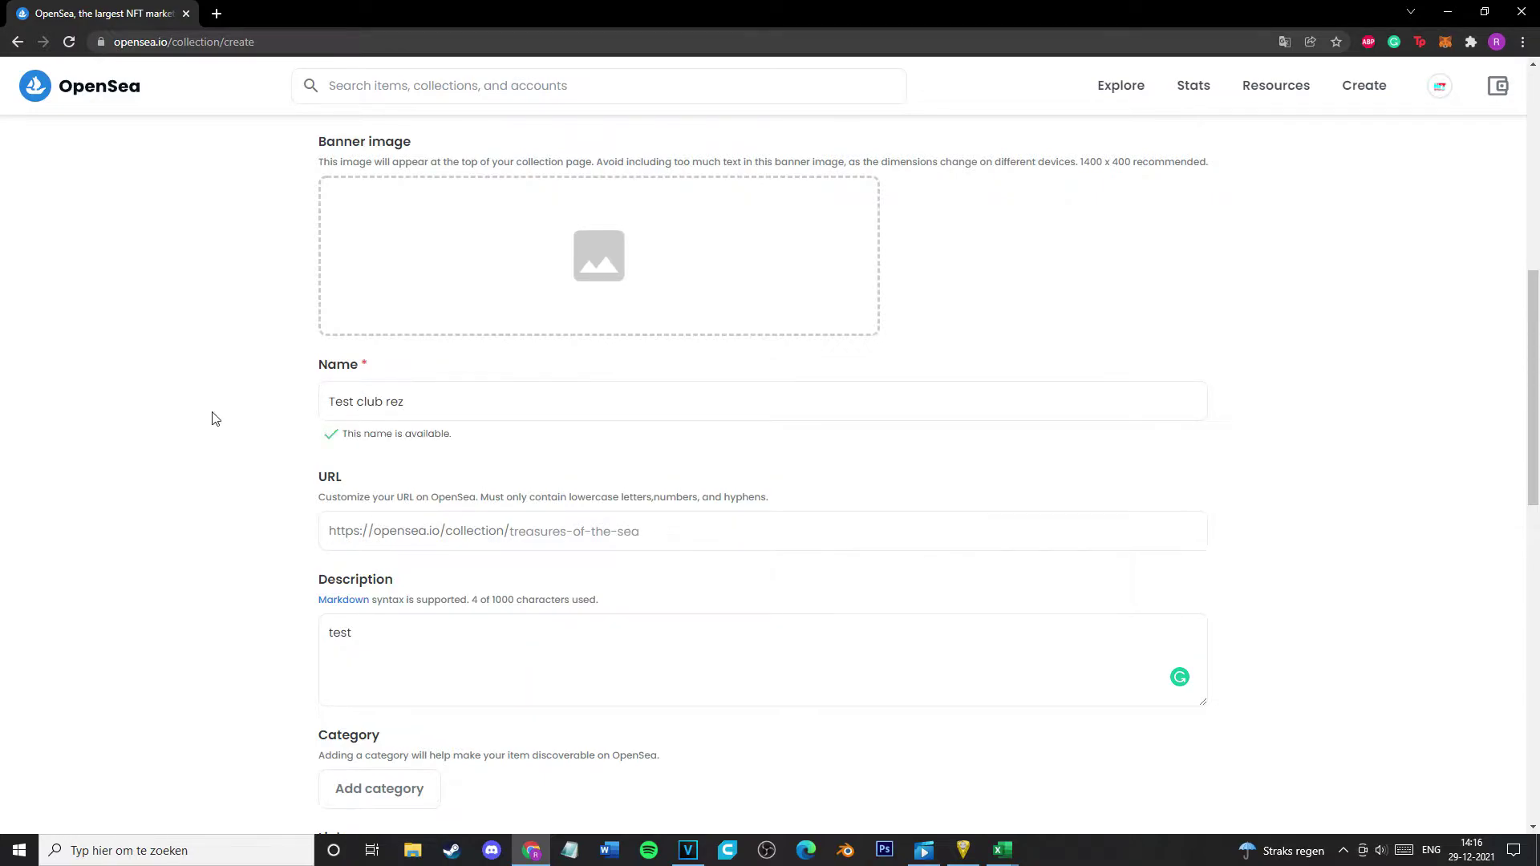
# Bring up the file picker for the collection's logo image
pyautogui.moveTo(339, 436); pyautogui.dragTo(503, 439)
pyautogui.scroll(-13, 533, 592)
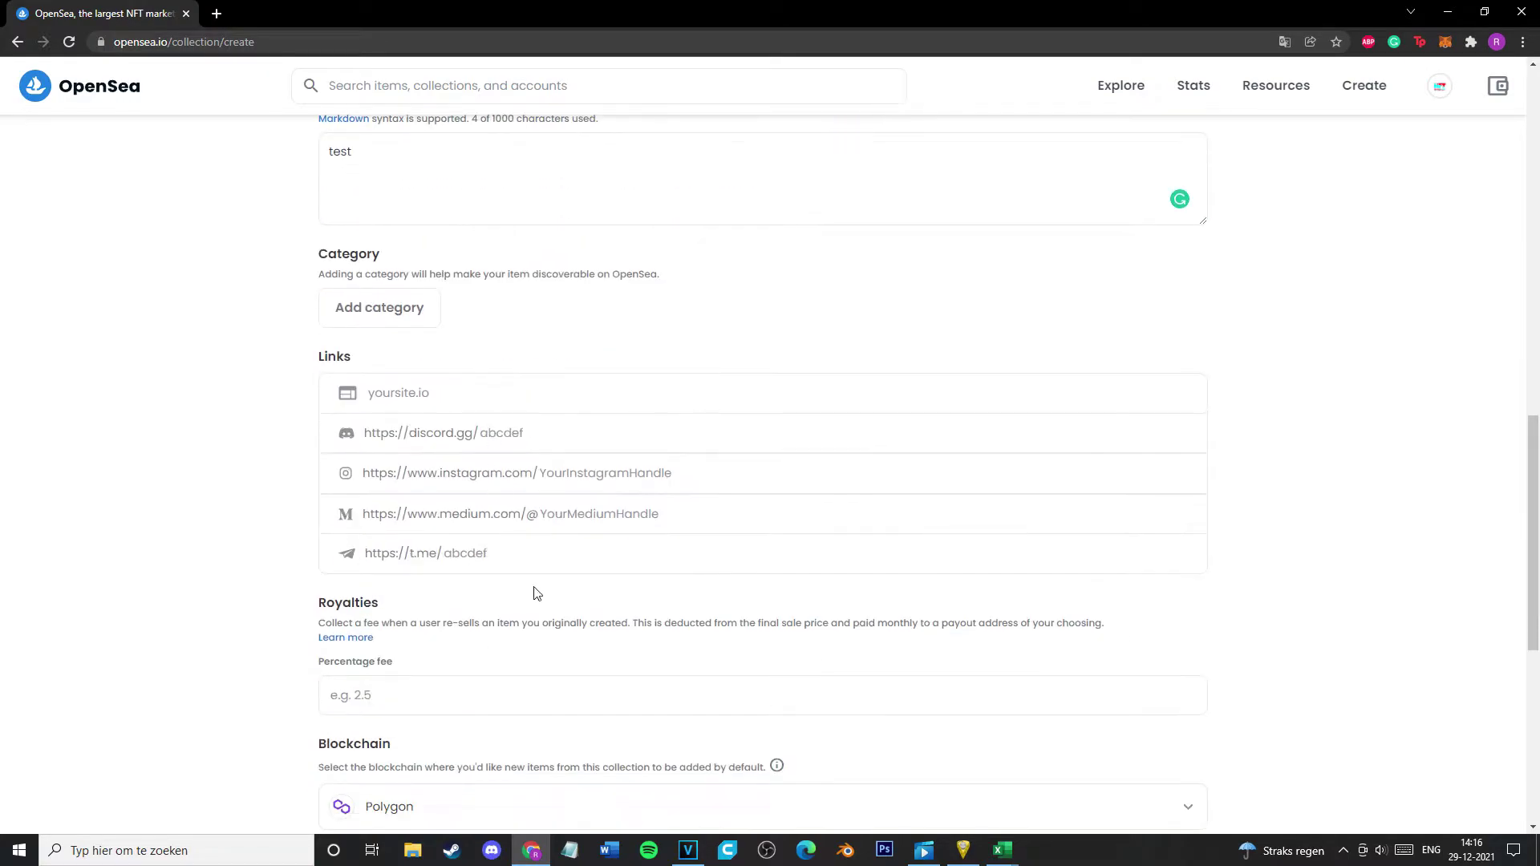
pyautogui.scroll(18, 921, 625)
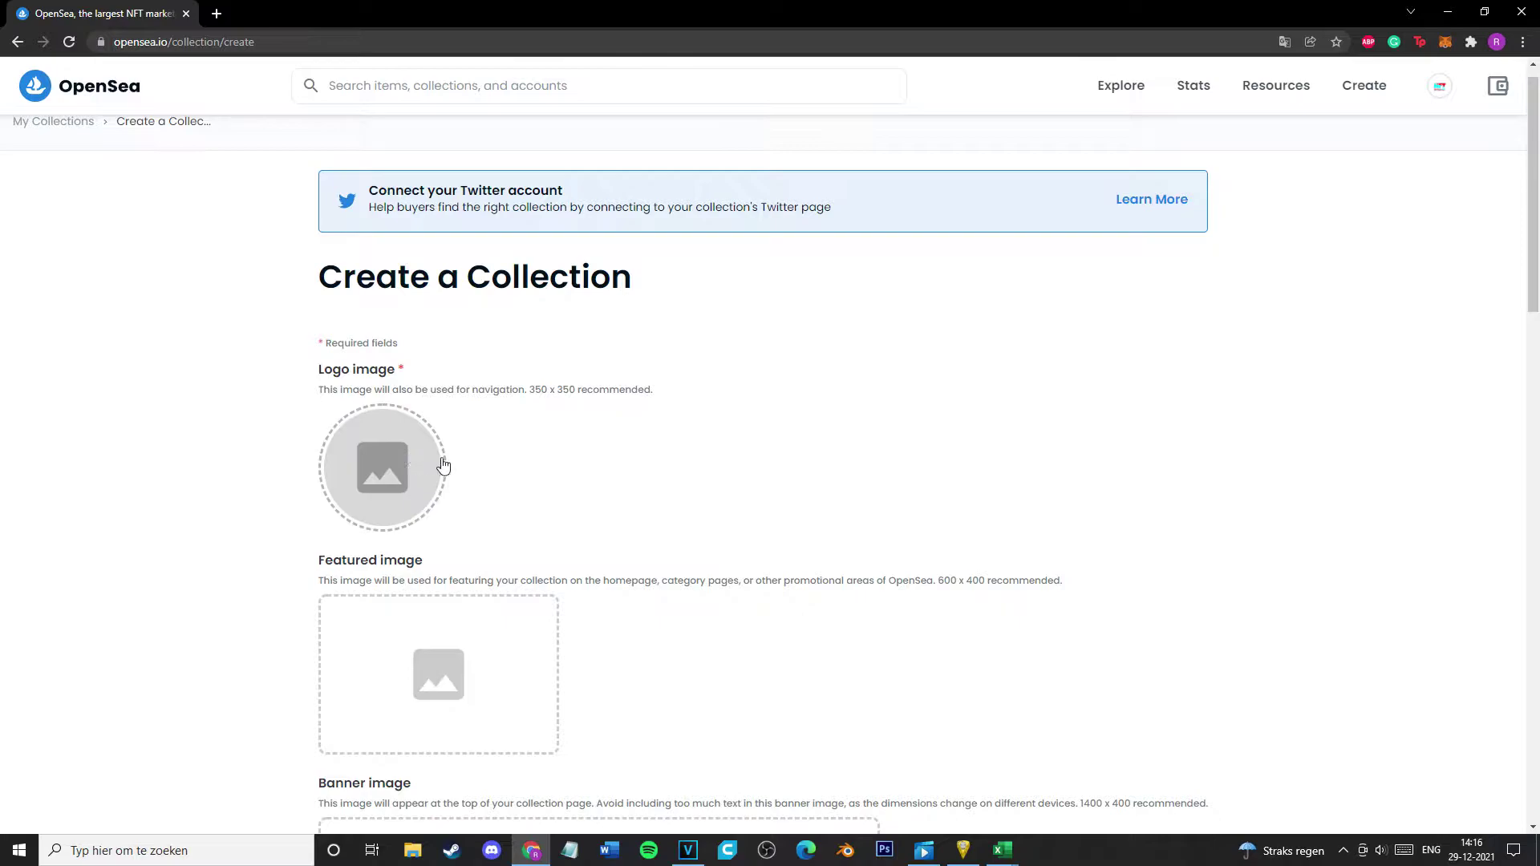
pyautogui.click(369, 448)
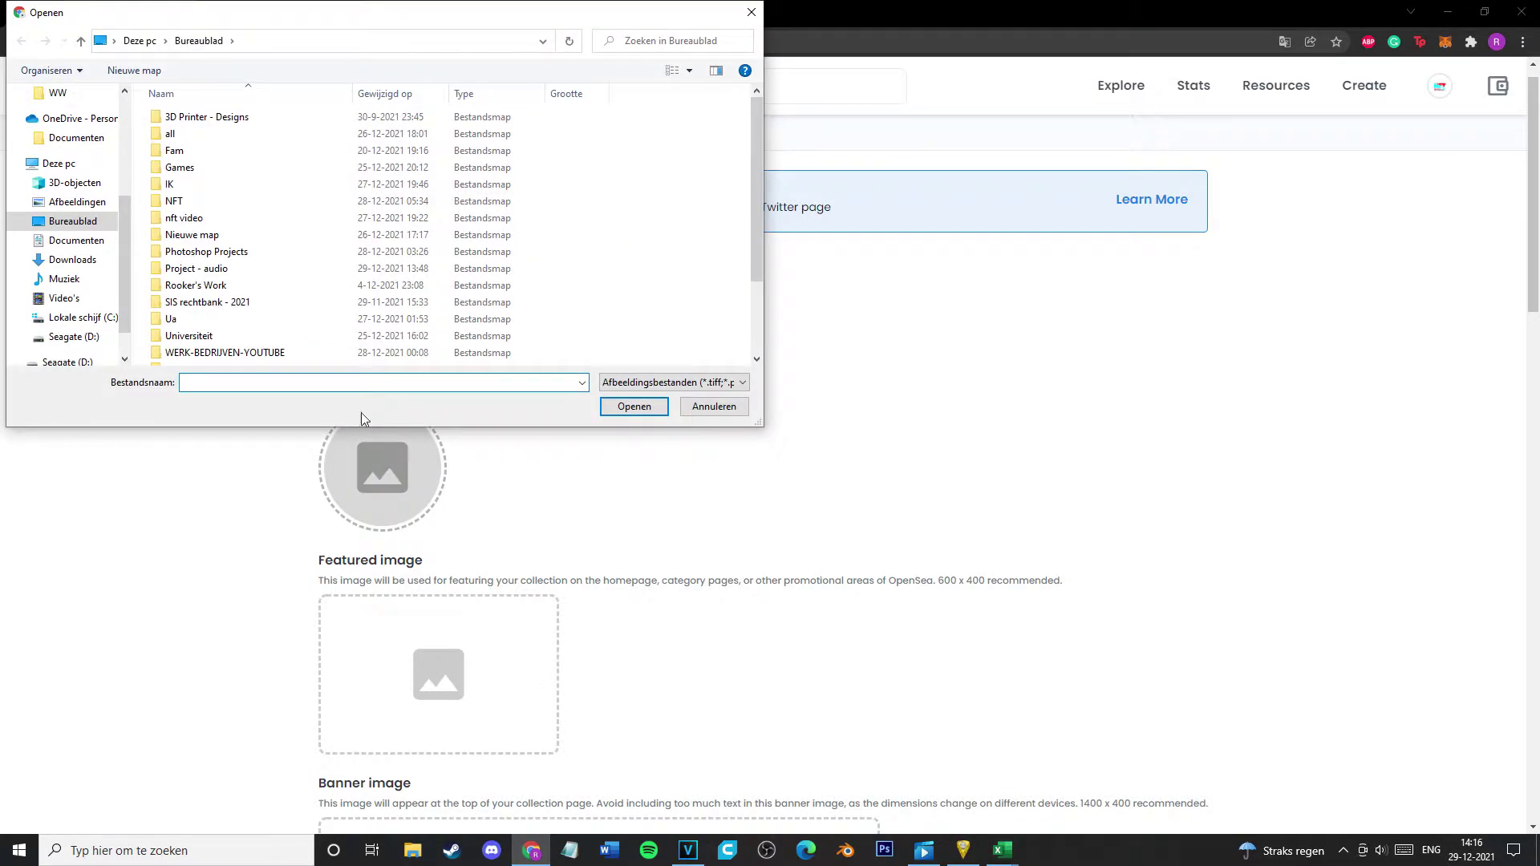
# Browse NFT > ready NFT's > Putin President Club > NFT ready > images and pick 18.png as logo
pyautogui.doubleClick(190, 202)
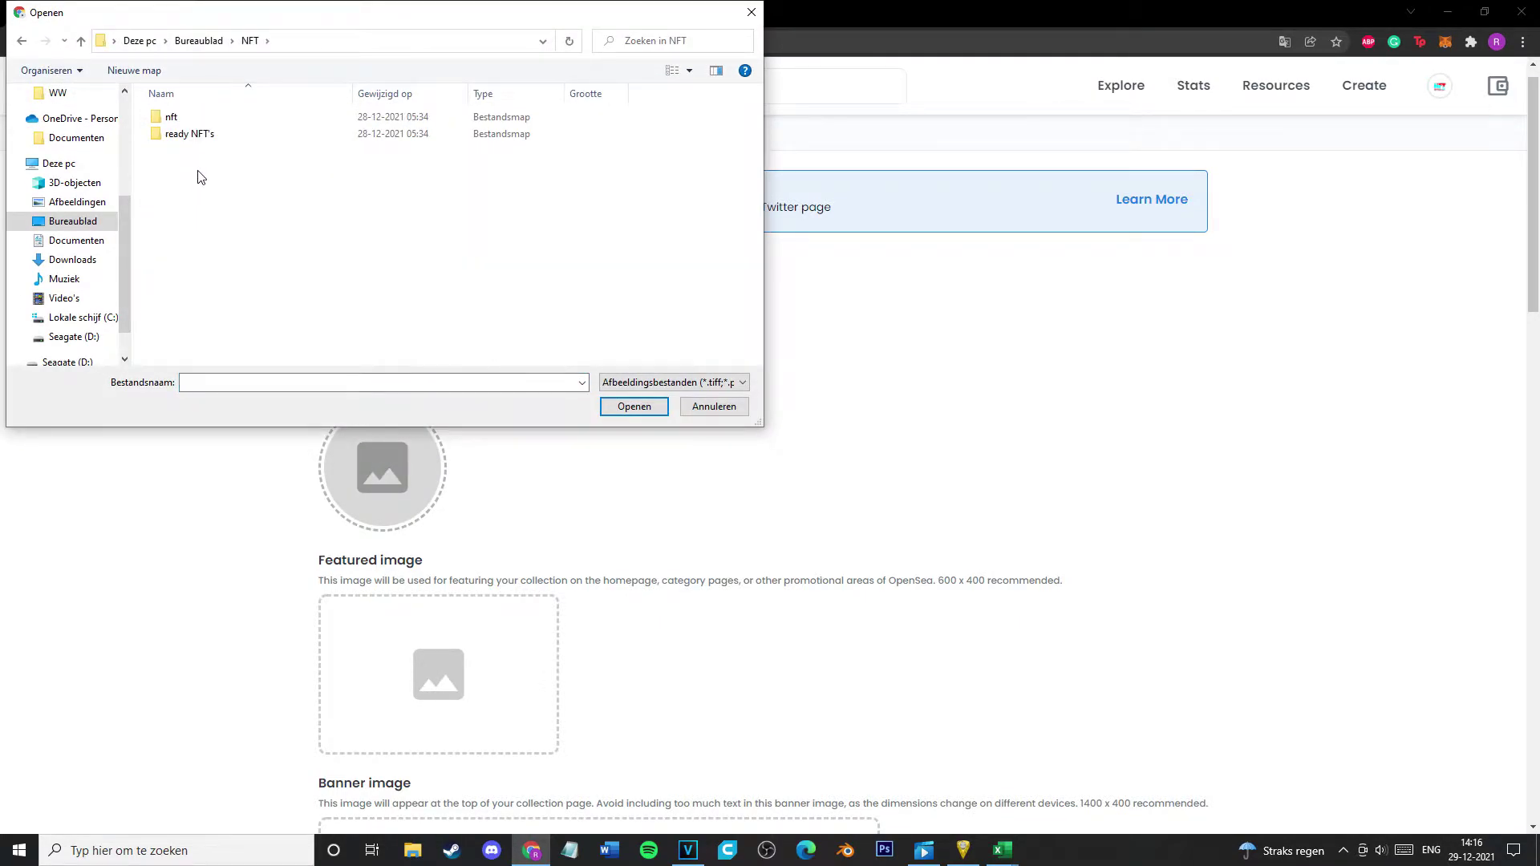
pyautogui.doubleClick(205, 134)
pyautogui.doubleClick(202, 117)
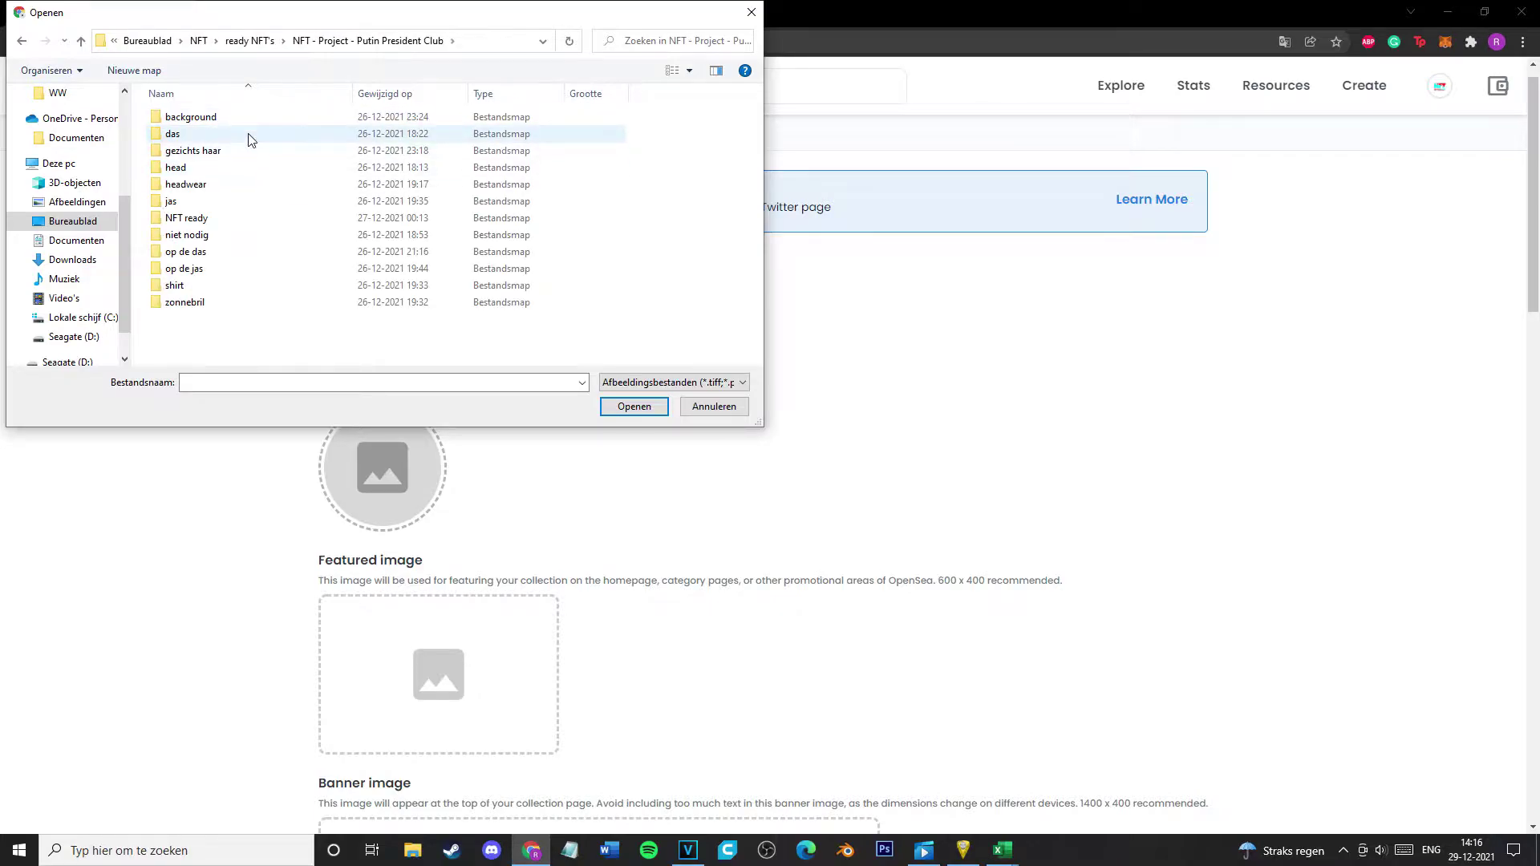
pyautogui.doubleClick(207, 219)
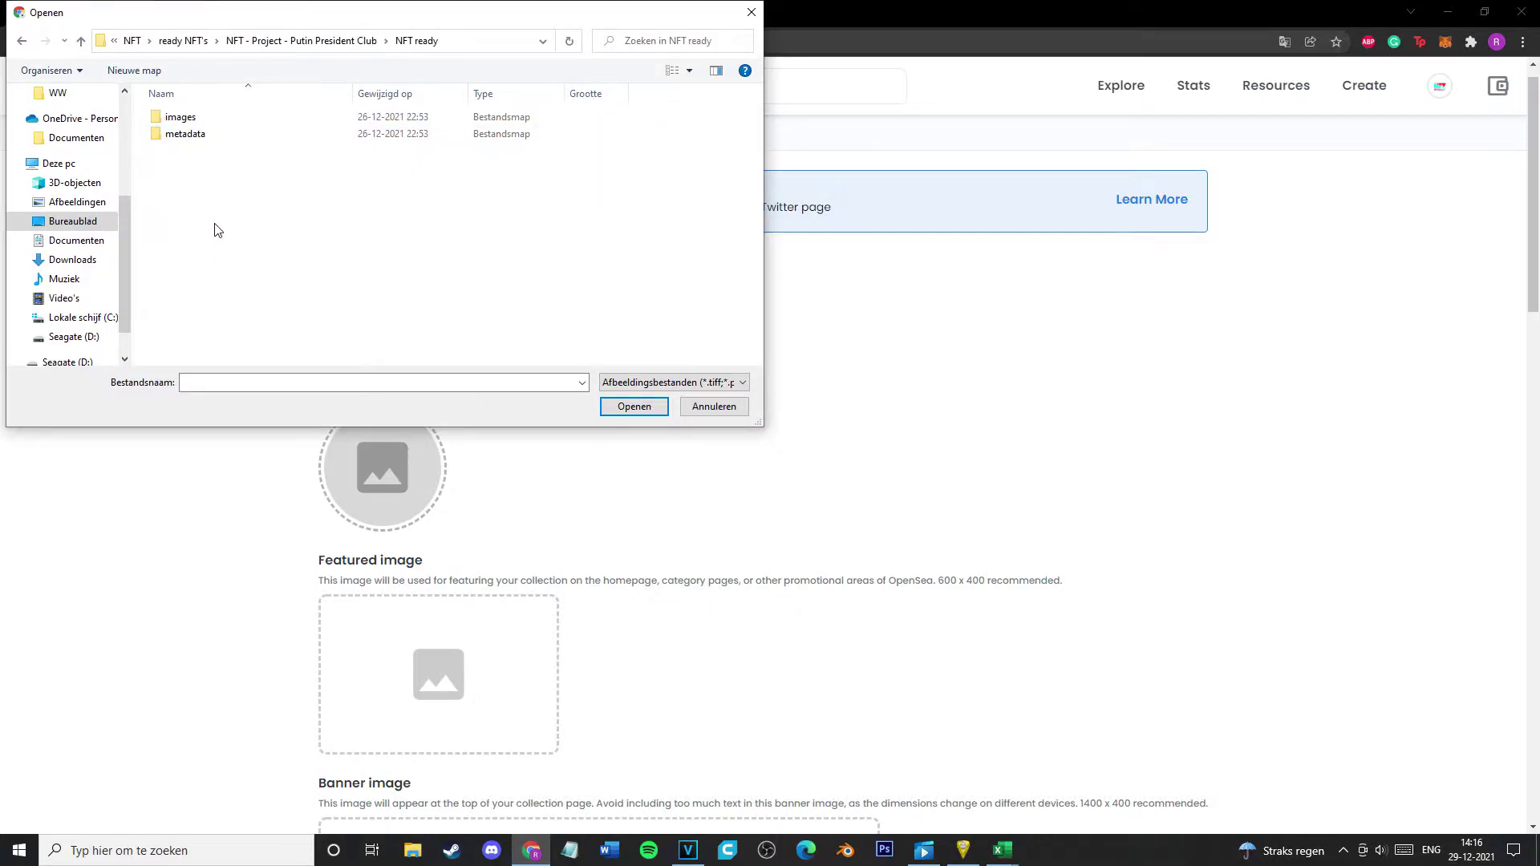
pyautogui.doubleClick(180, 117)
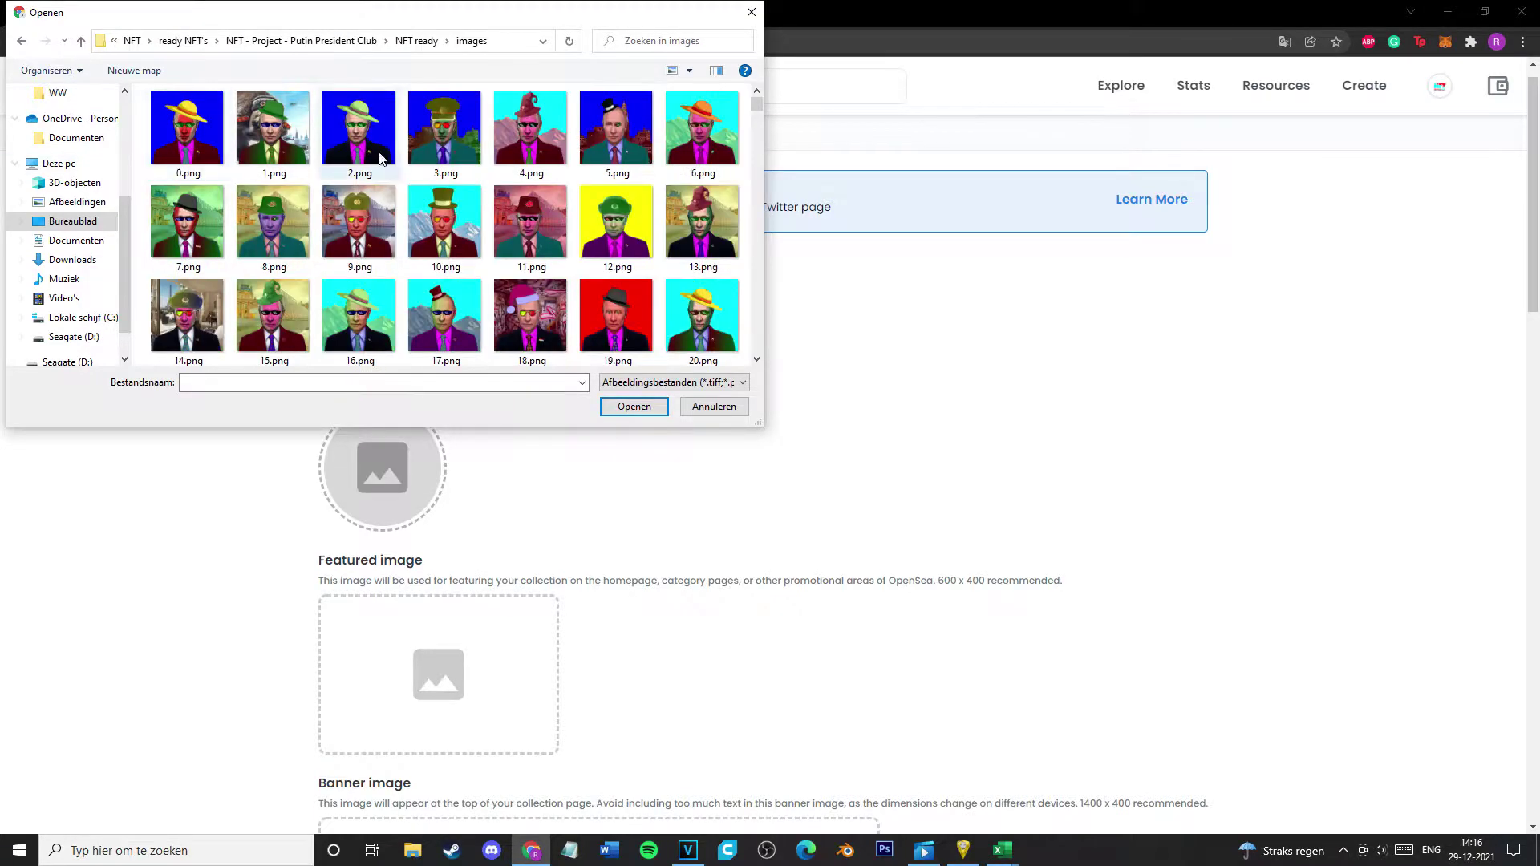
pyautogui.doubleClick(529, 317)
pyautogui.scroll(-20, 684, 454)
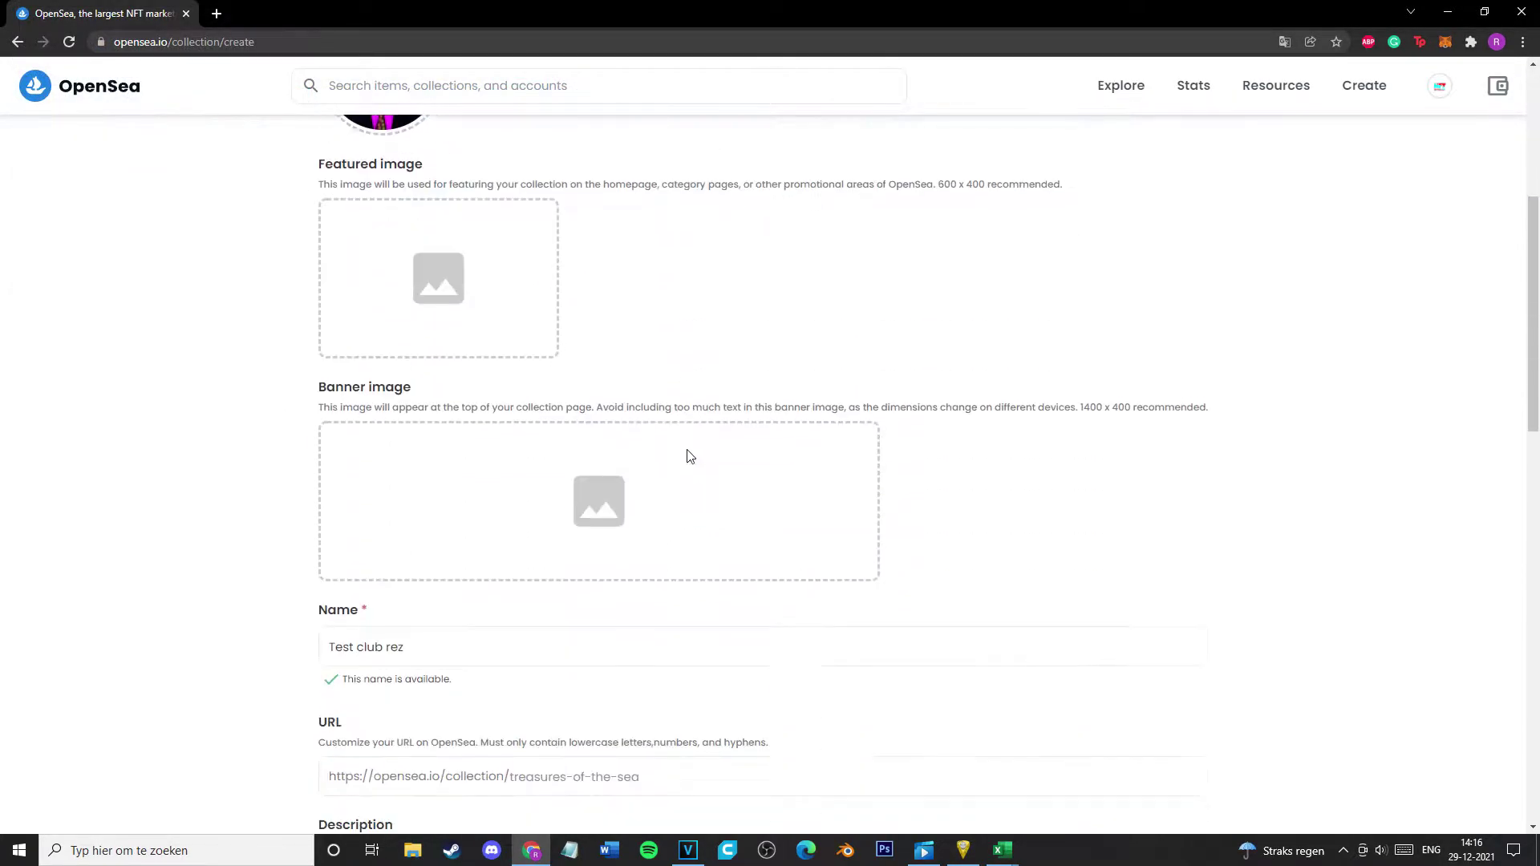
pyautogui.scroll(20, 464, 361)
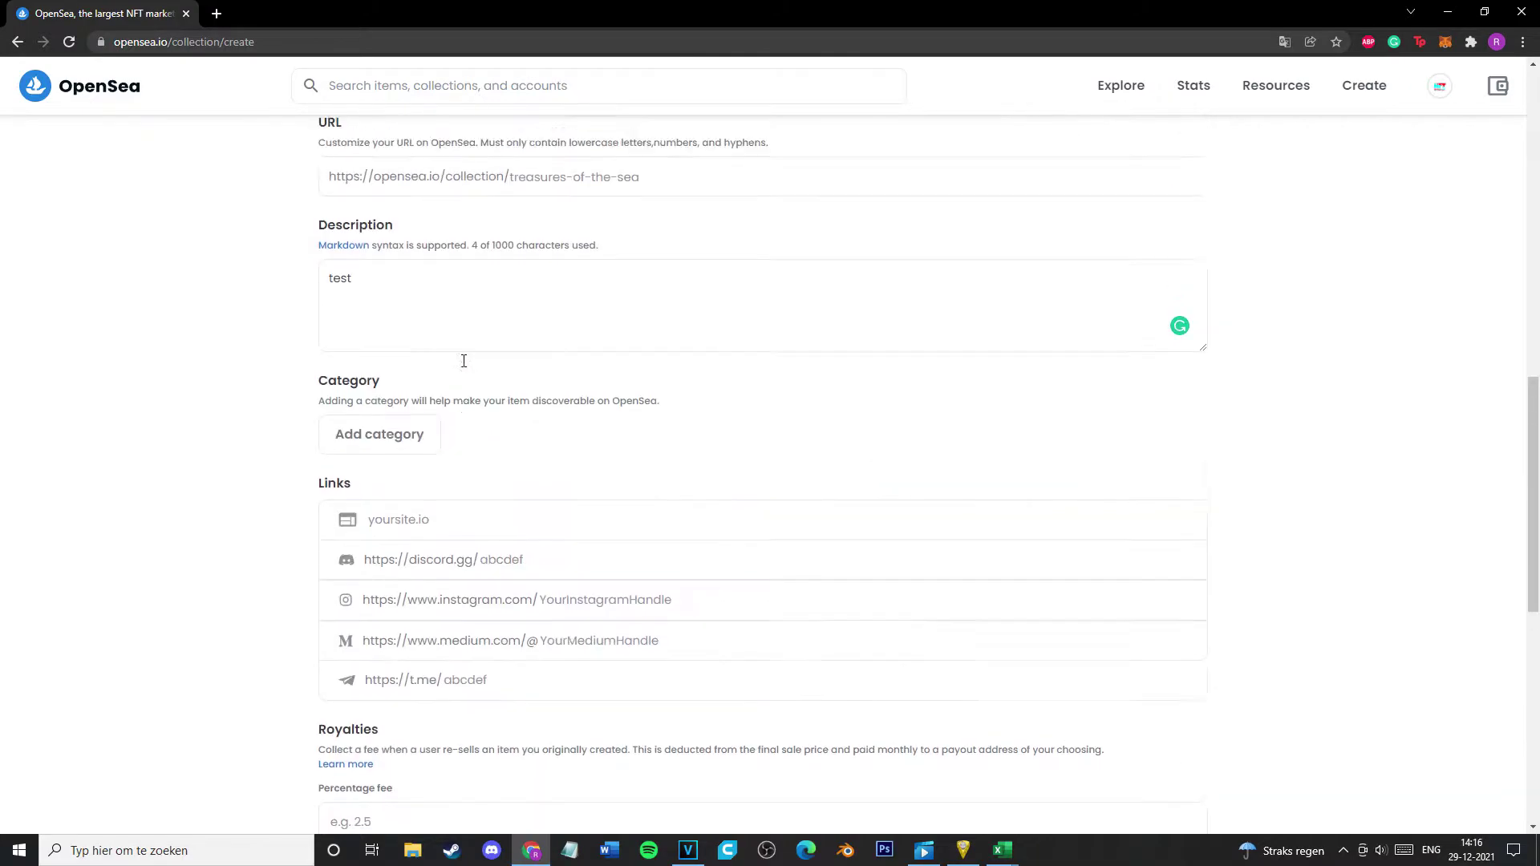
pyautogui.scroll(-5, 464, 372)
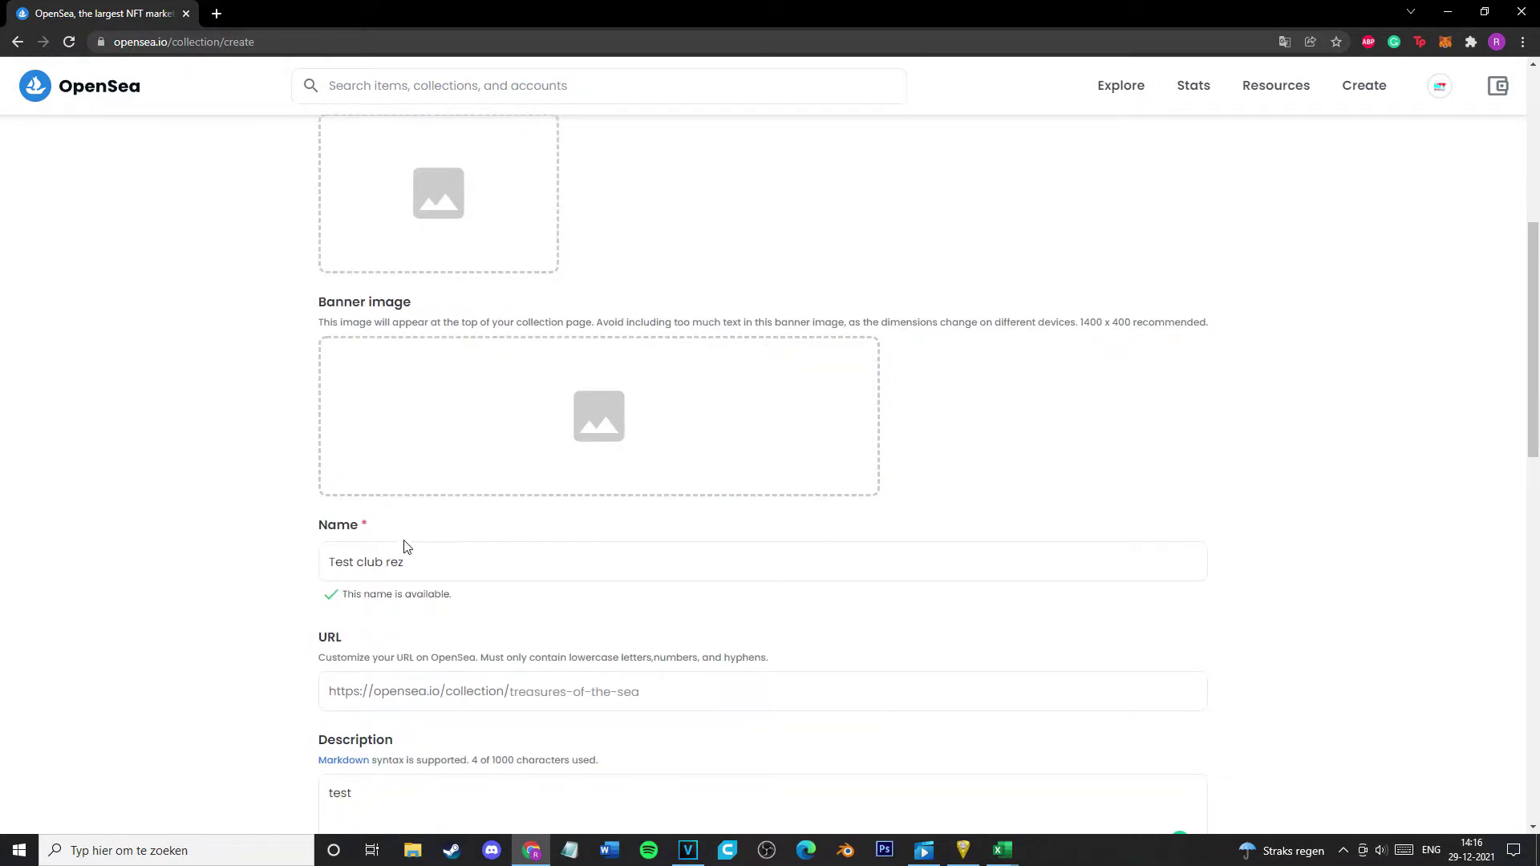
pyautogui.scroll(5, 407, 537)
pyautogui.scroll(-10, 401, 481)
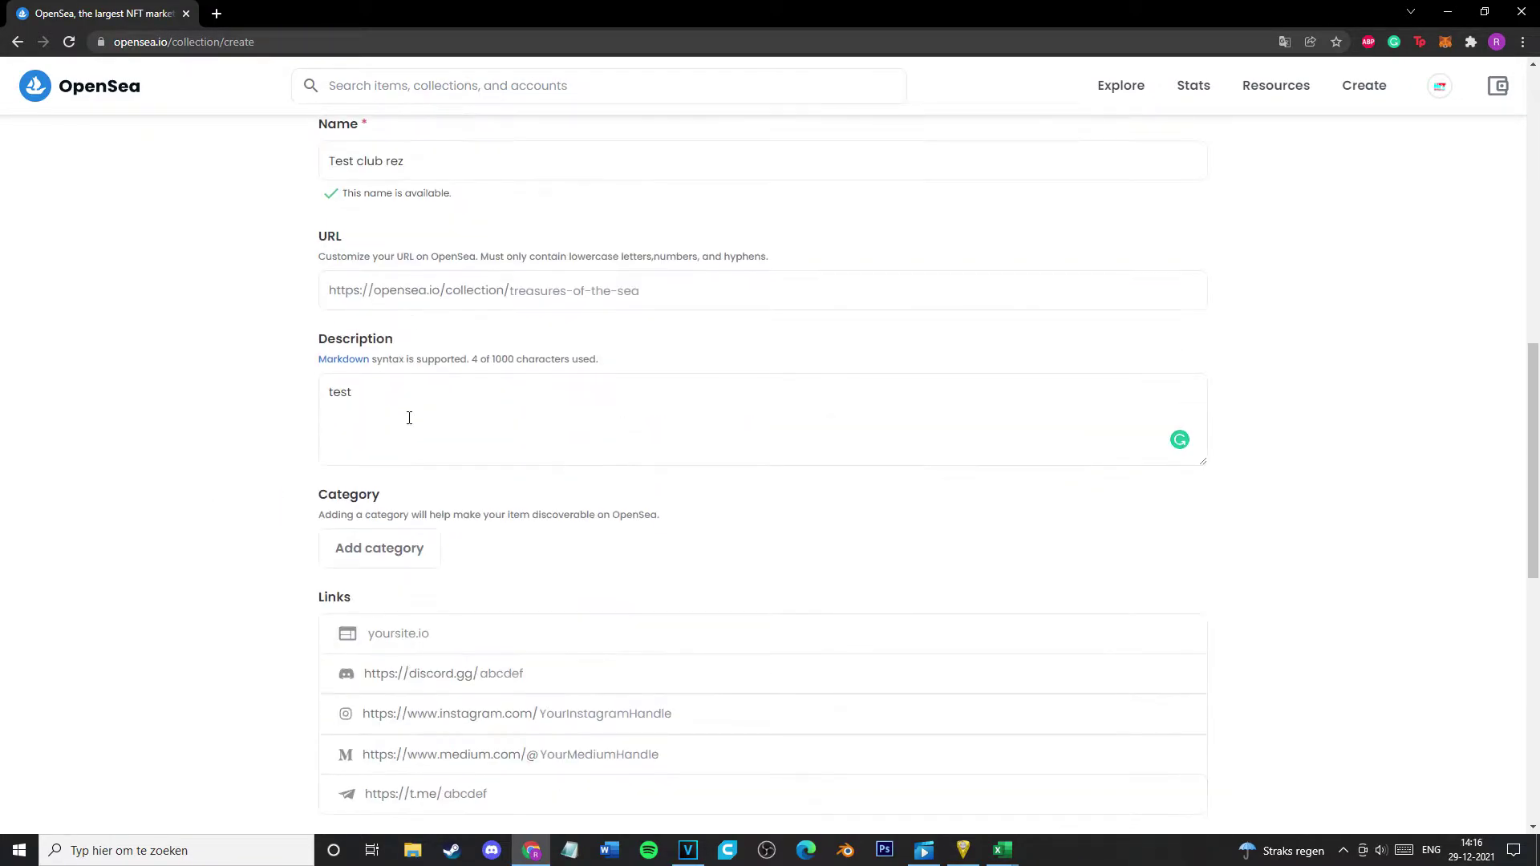
# Set a 10 percent royalty fee and paste the MetaMask wallet address as payout address
pyautogui.scroll(-7, 399, 445)
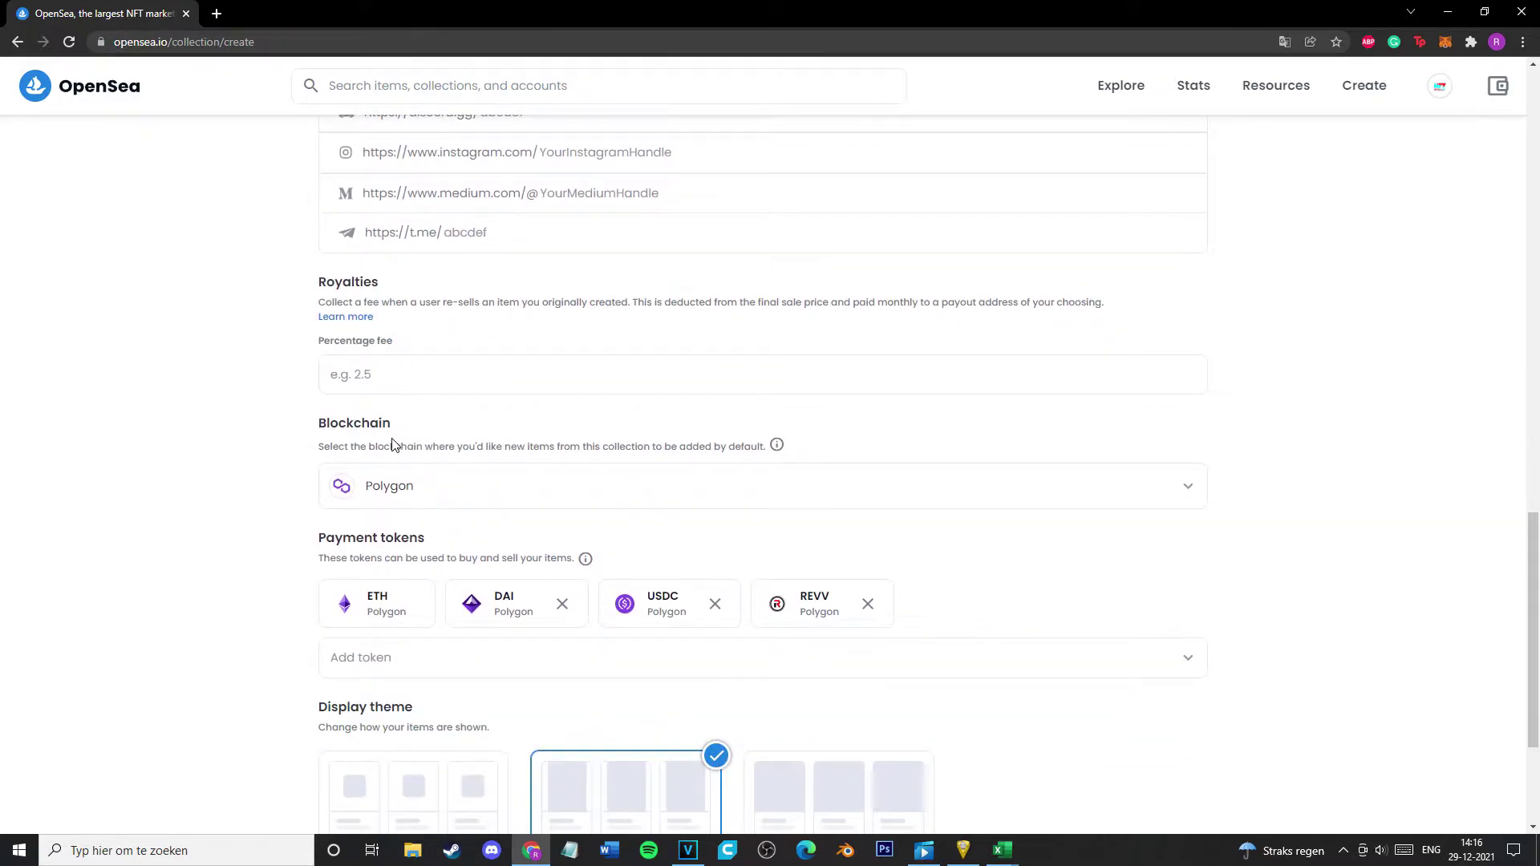
pyautogui.click(377, 383)
pyautogui.write('10')
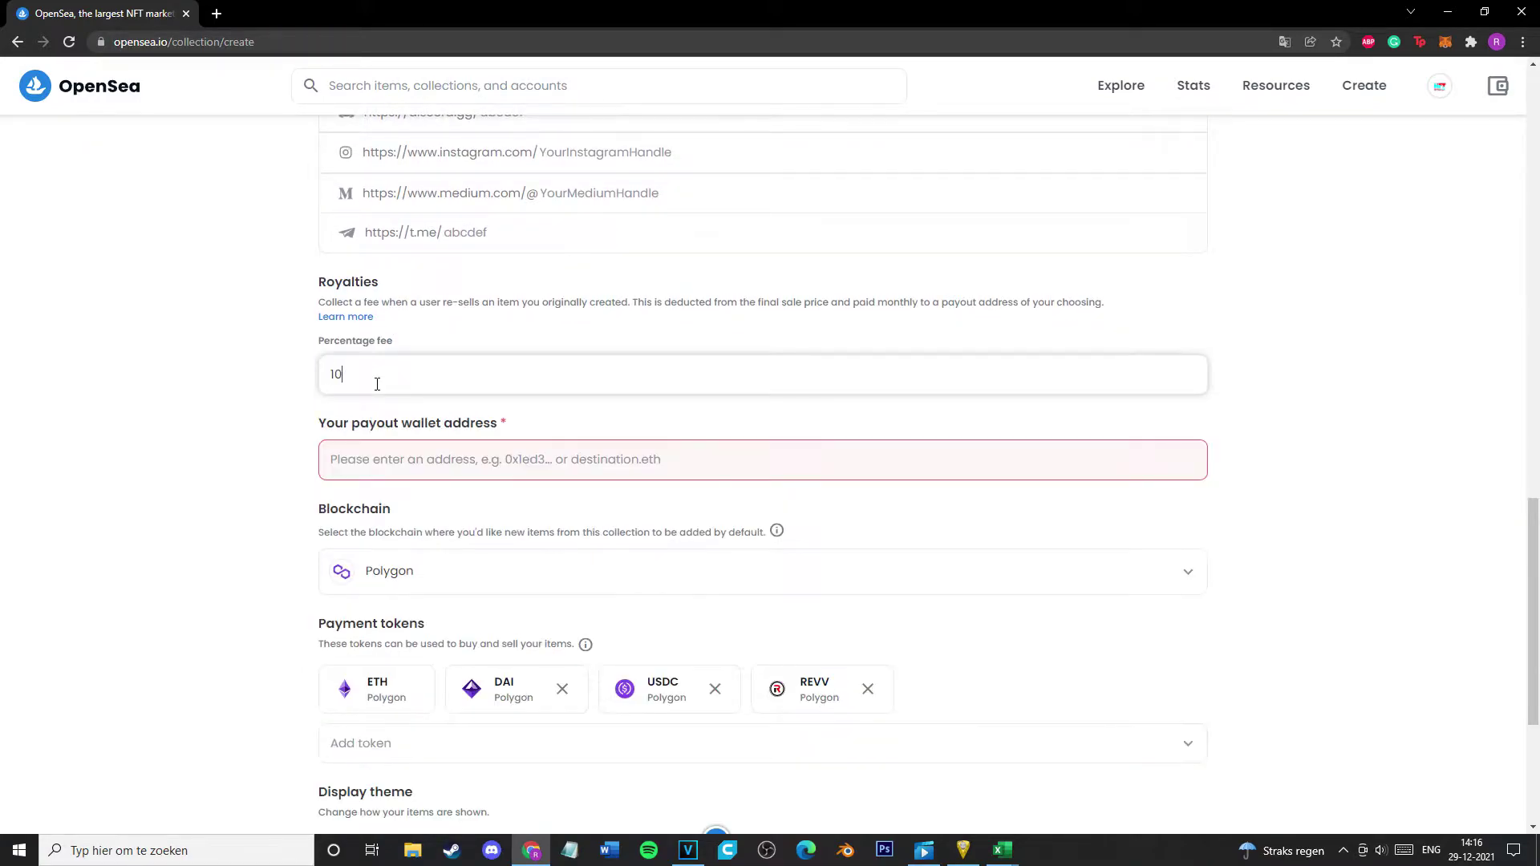
pyautogui.click(411, 477)
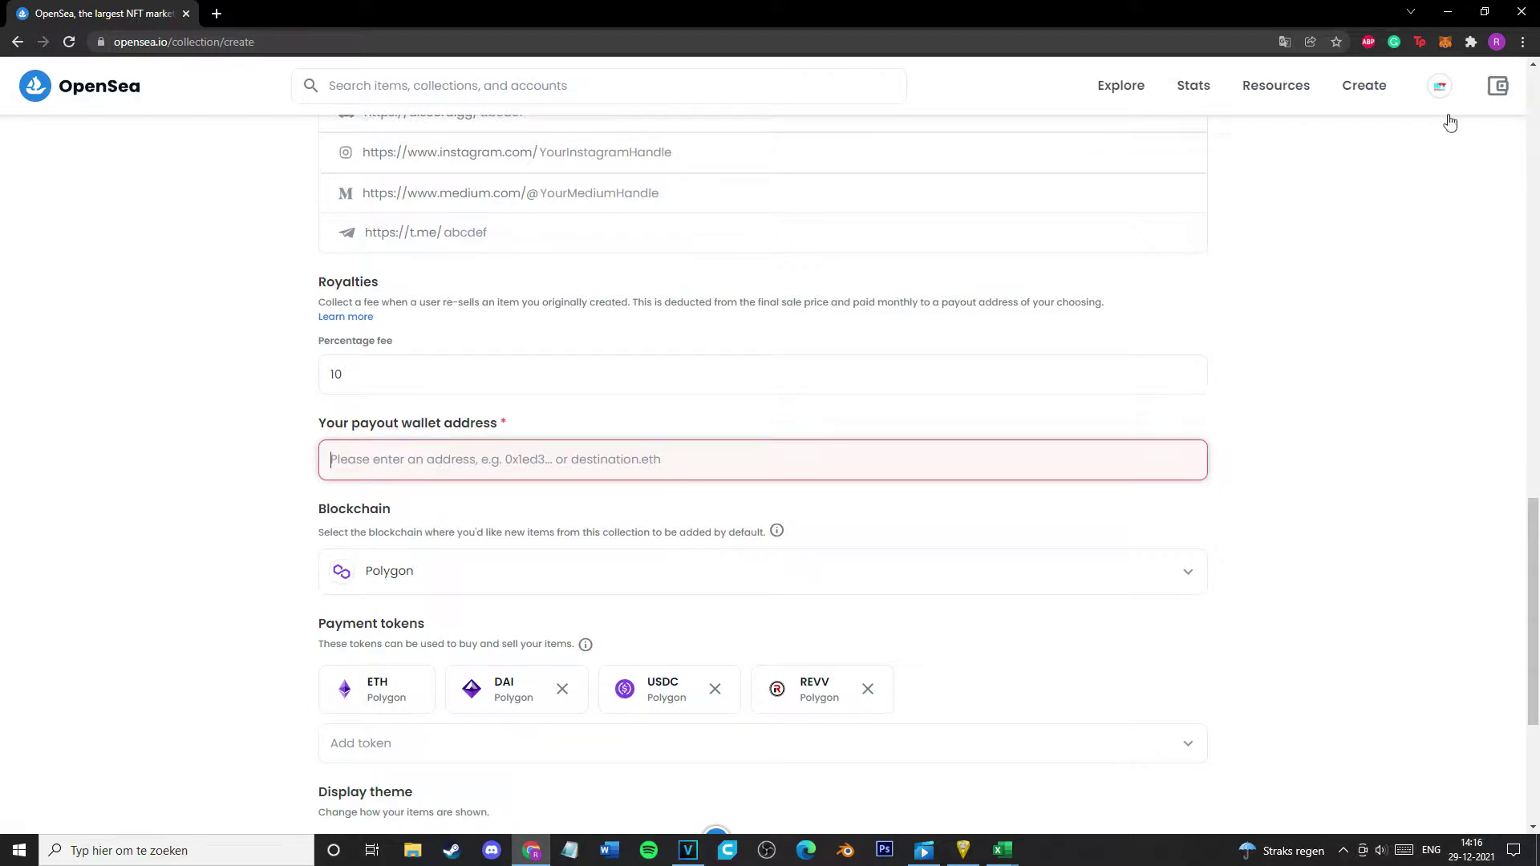
pyautogui.click(1446, 42)
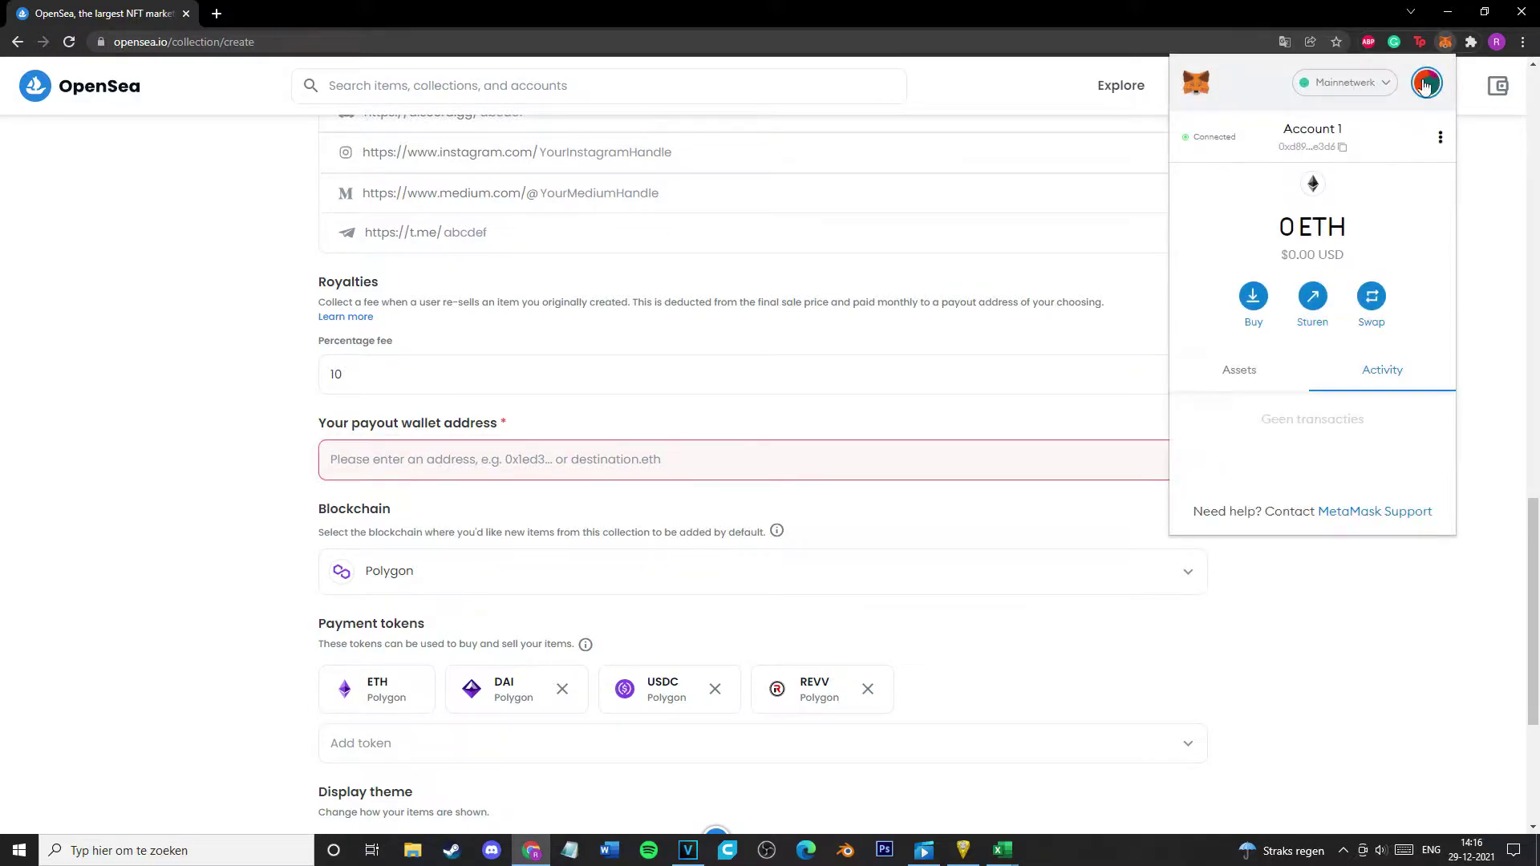
pyautogui.click(493, 489)
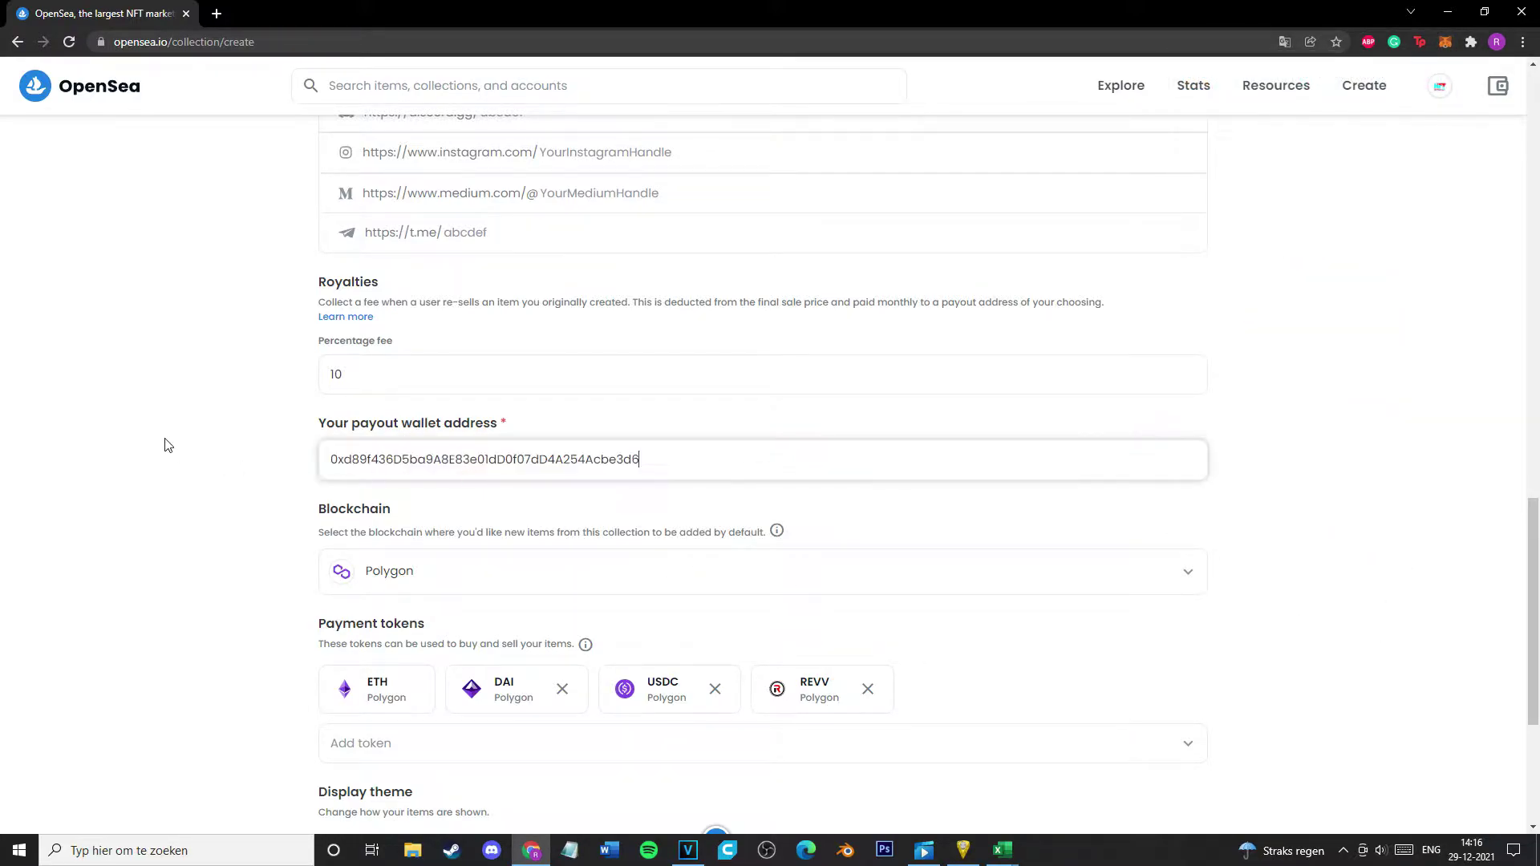
# Submit the collection, which OpenSea rejects because the name is too similar
pyautogui.scroll(-4, 161, 441)
pyautogui.click(342, 767)
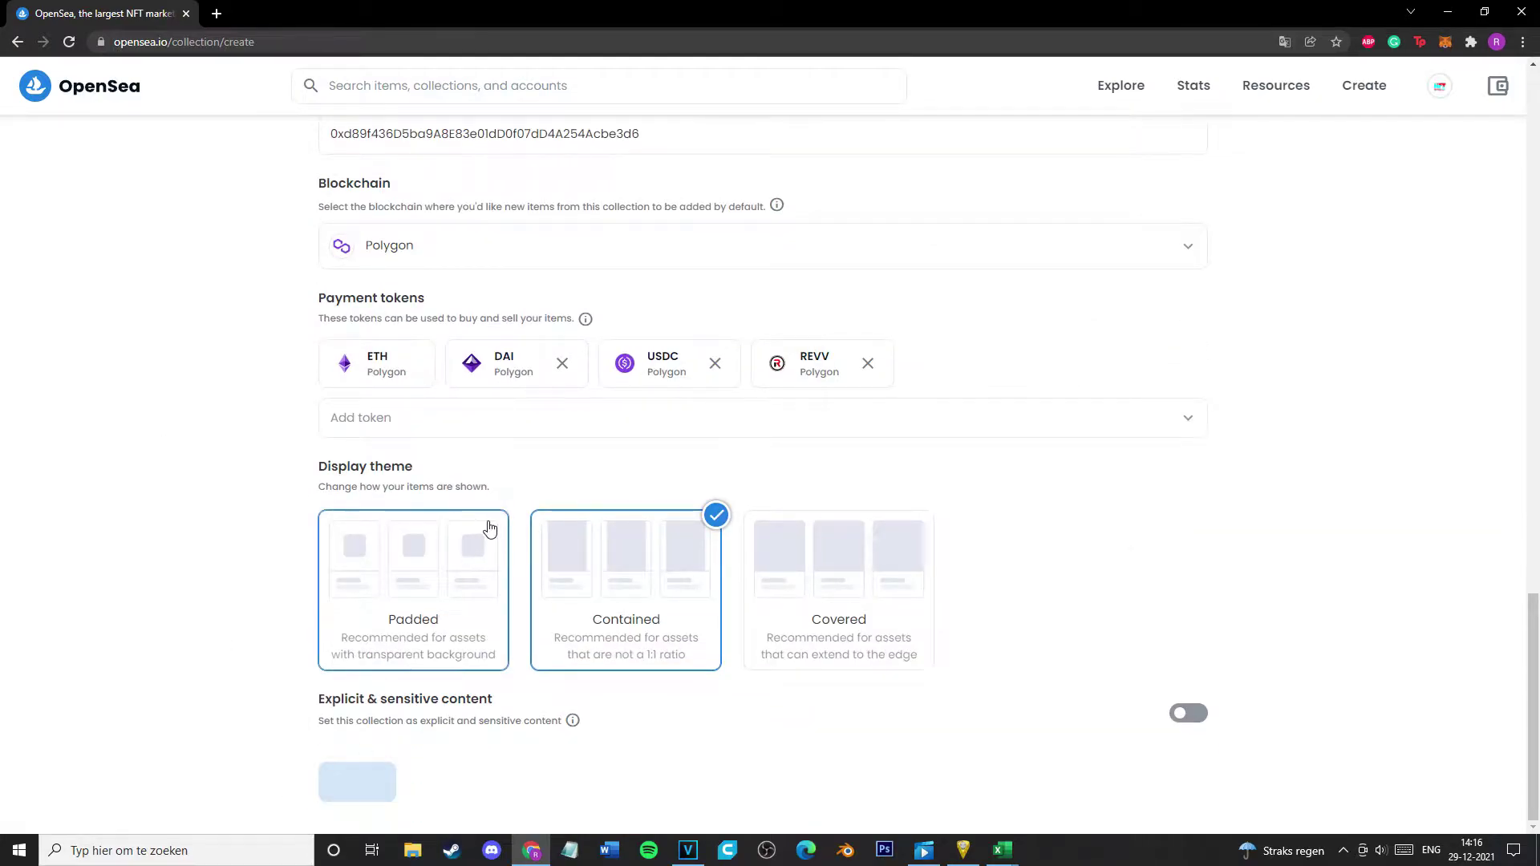
pyautogui.scroll(-1, 464, 632)
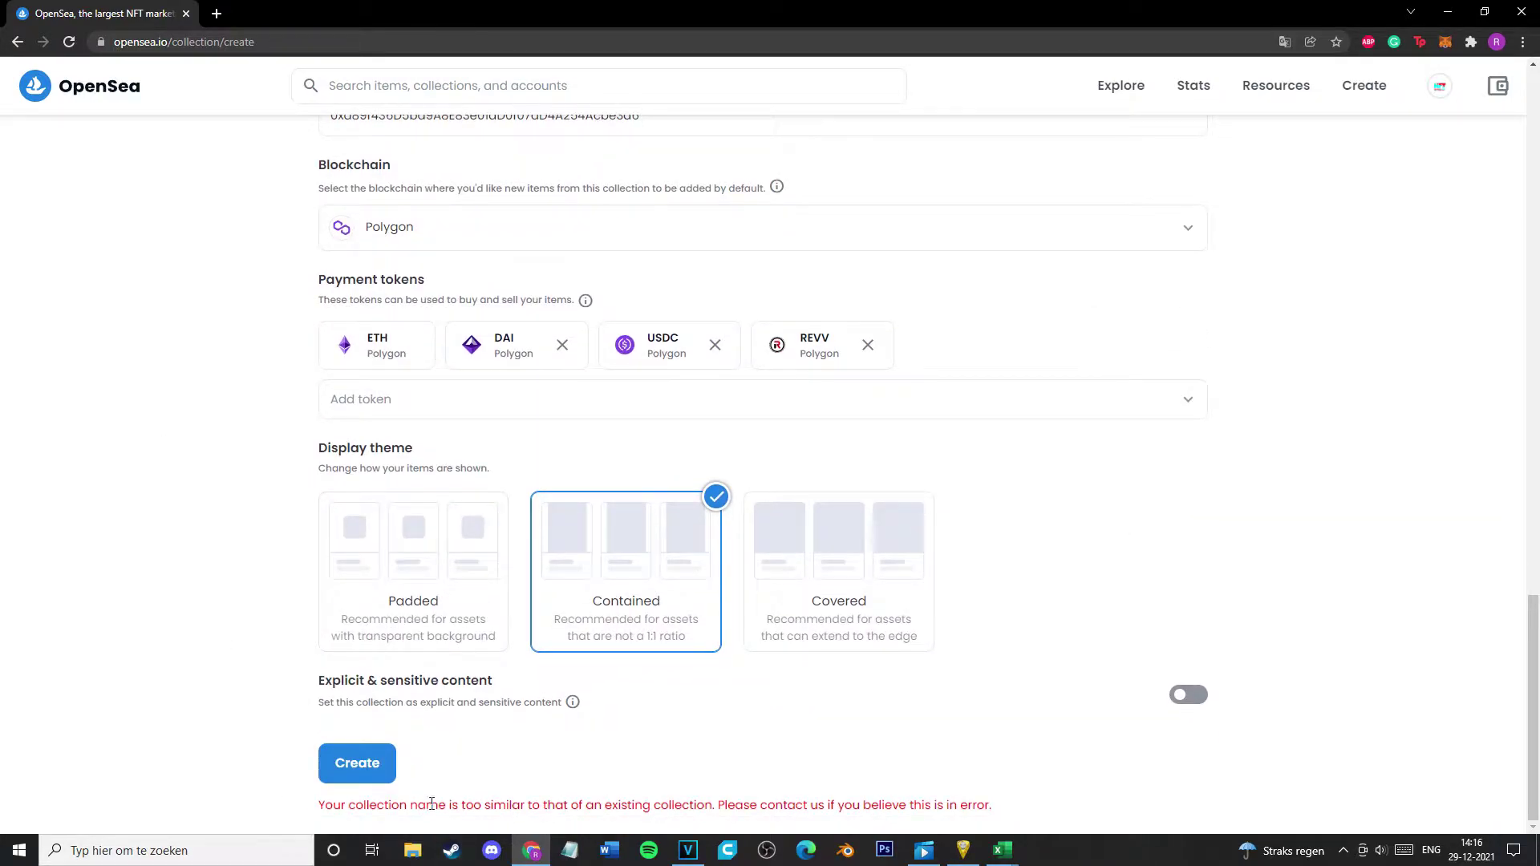
pyautogui.moveTo(545, 798); pyautogui.dragTo(717, 804)
pyautogui.click(757, 743)
pyautogui.scroll(12, 481, 481)
pyautogui.scroll(1, 376, 331)
# Replace the collection name 'Test' with 'THEGAMINGREZ CLUB' and create the collection
pyautogui.doubleClick(350, 291)
pyautogui.press('BackSpace')
pyautogui.moveTo(443, 315); pyautogui.dragTo(2, 284)
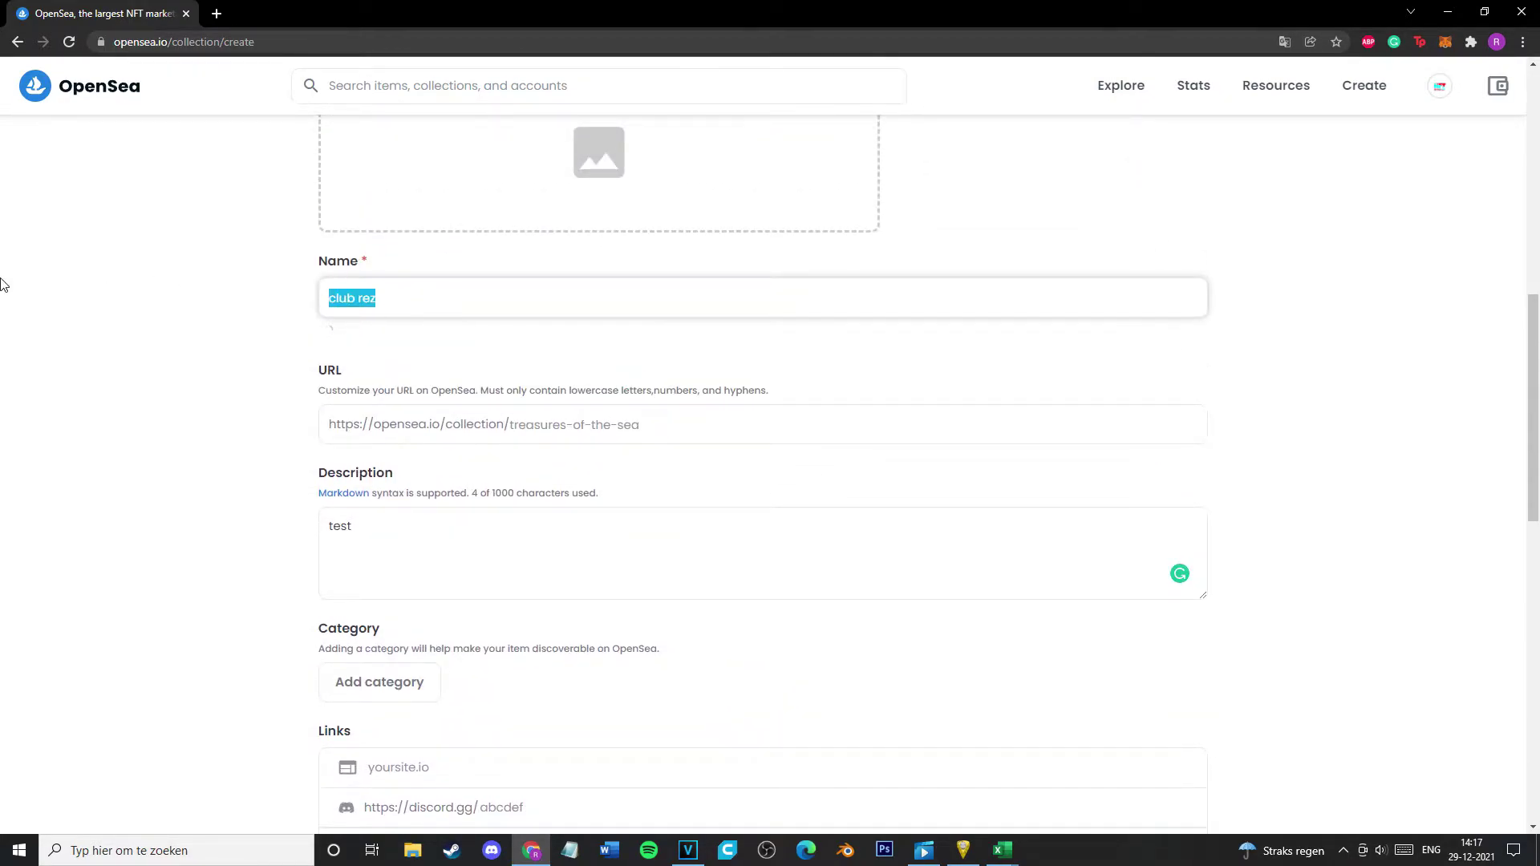
pyautogui.write('THEGAMINGREZ CLUB')
pyautogui.scroll(-15, 235, 393)
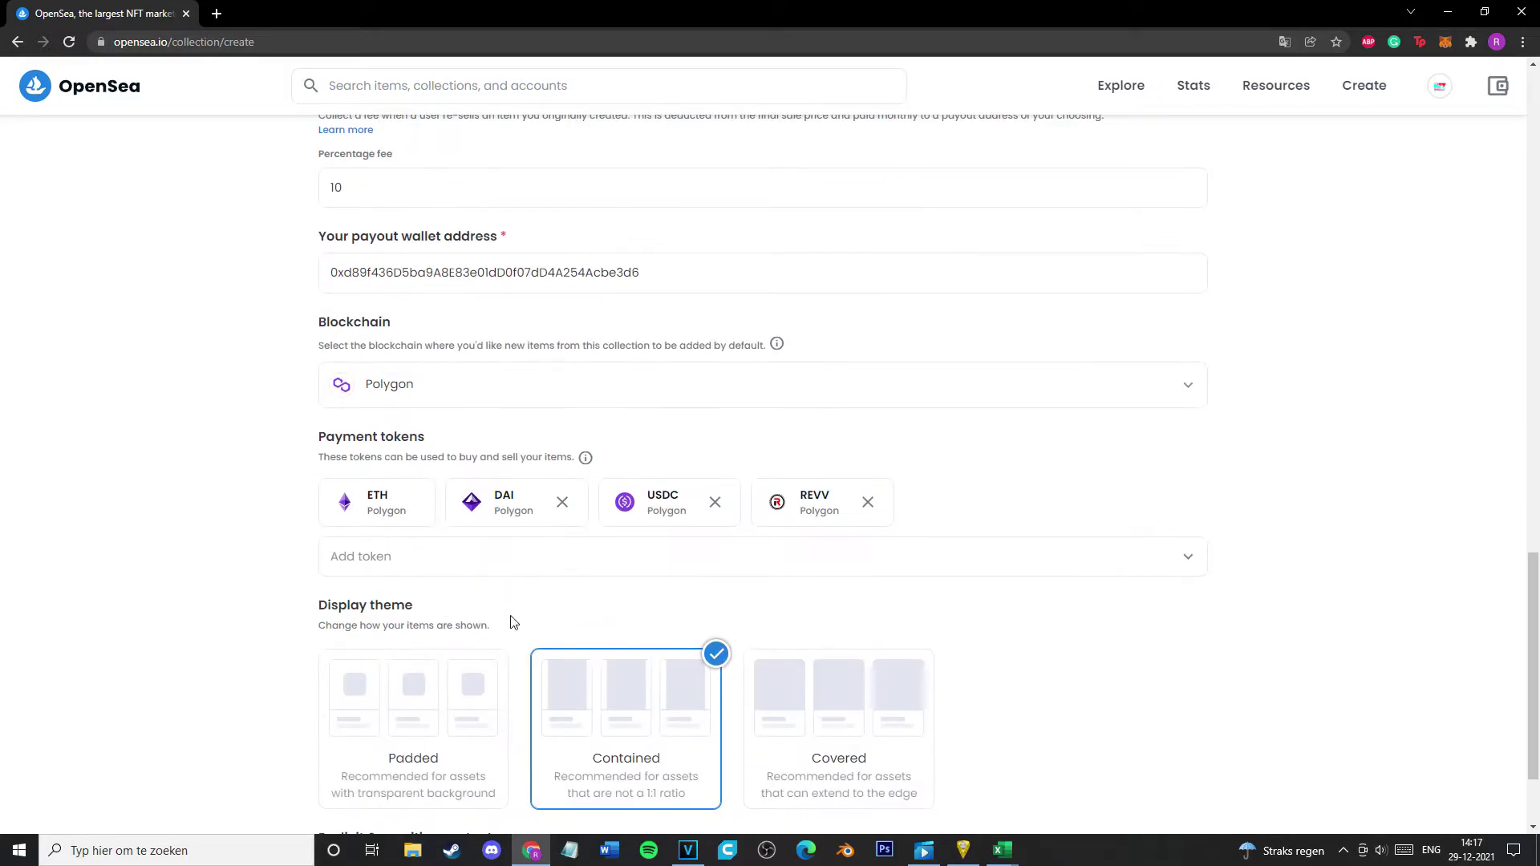
pyautogui.scroll(12, 204, 539)
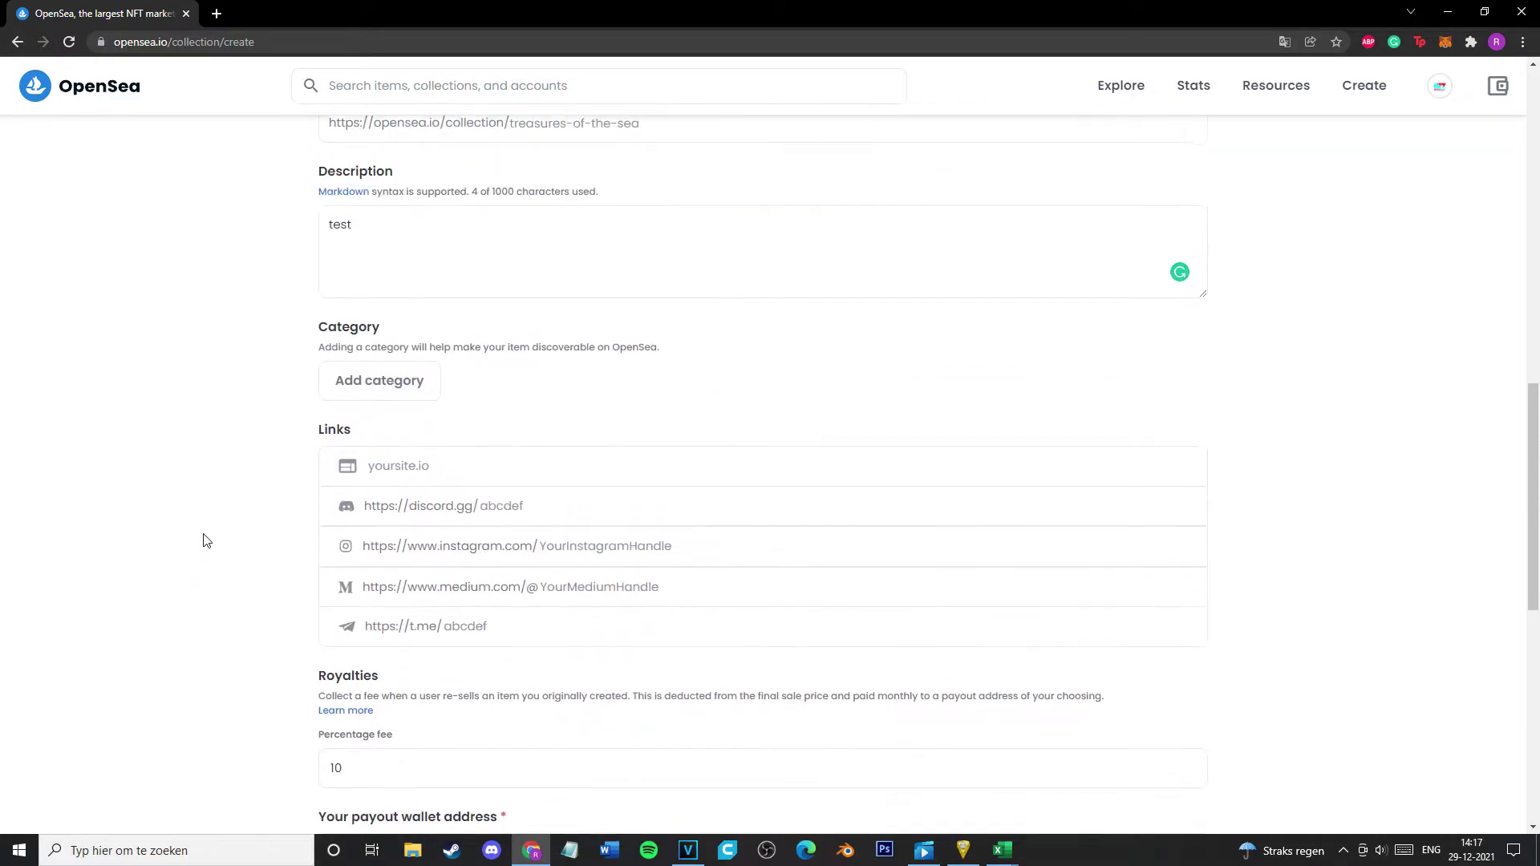
pyautogui.scroll(-12, 223, 530)
pyautogui.click(357, 781)
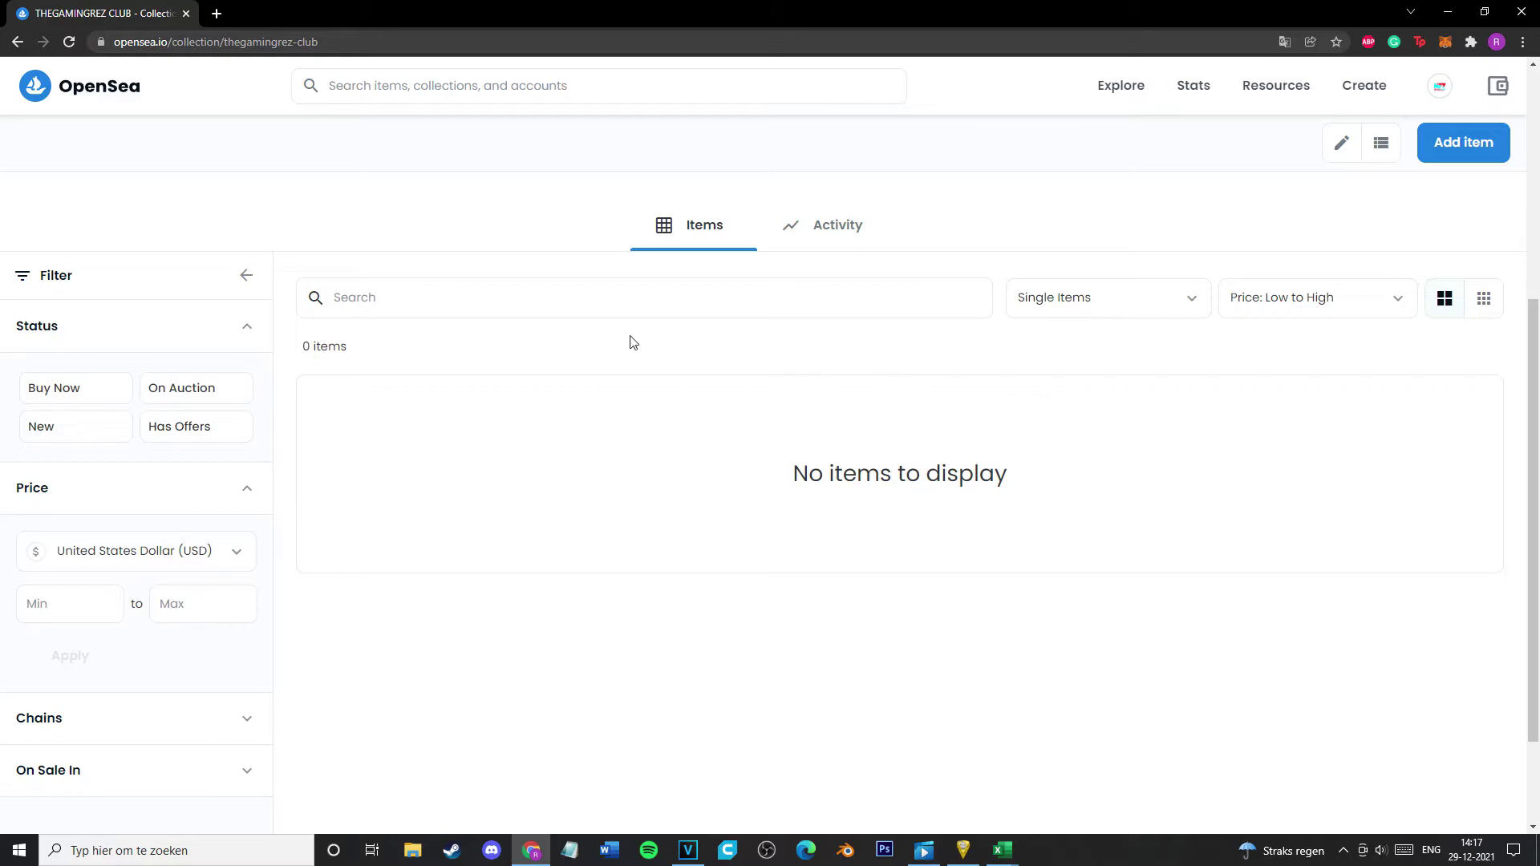
# Arrange the browser and both Excel workbook windows side by side on screen
pyautogui.click(1486, 13)
pyautogui.moveTo(599, 41); pyautogui.dragTo(295, 24)
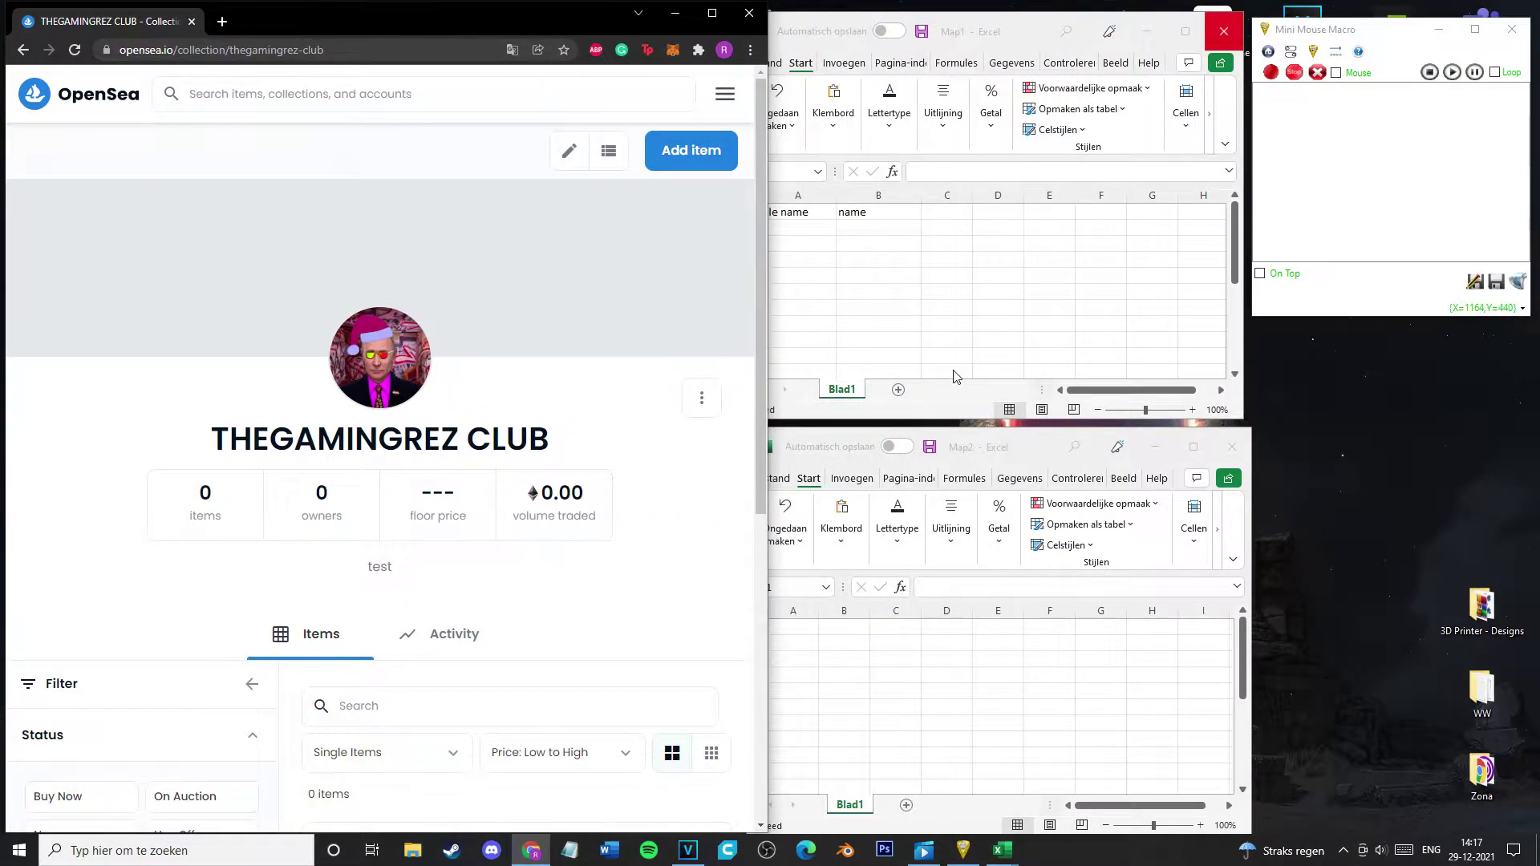
pyautogui.moveTo(1042, 446); pyautogui.dragTo(1176, 452)
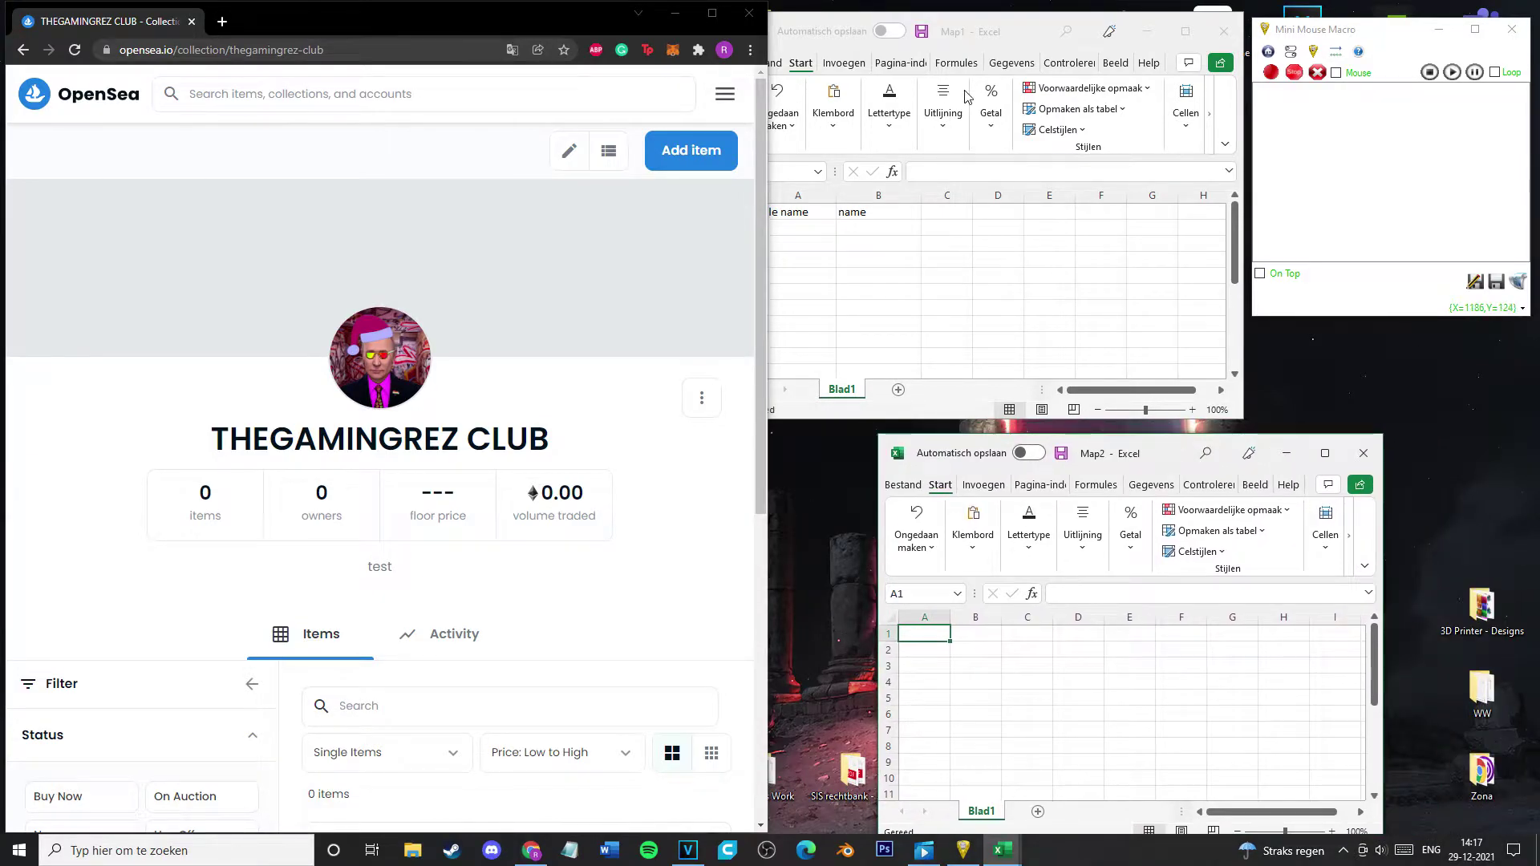
pyautogui.click(1023, 31)
pyautogui.doubleClick(1022, 31)
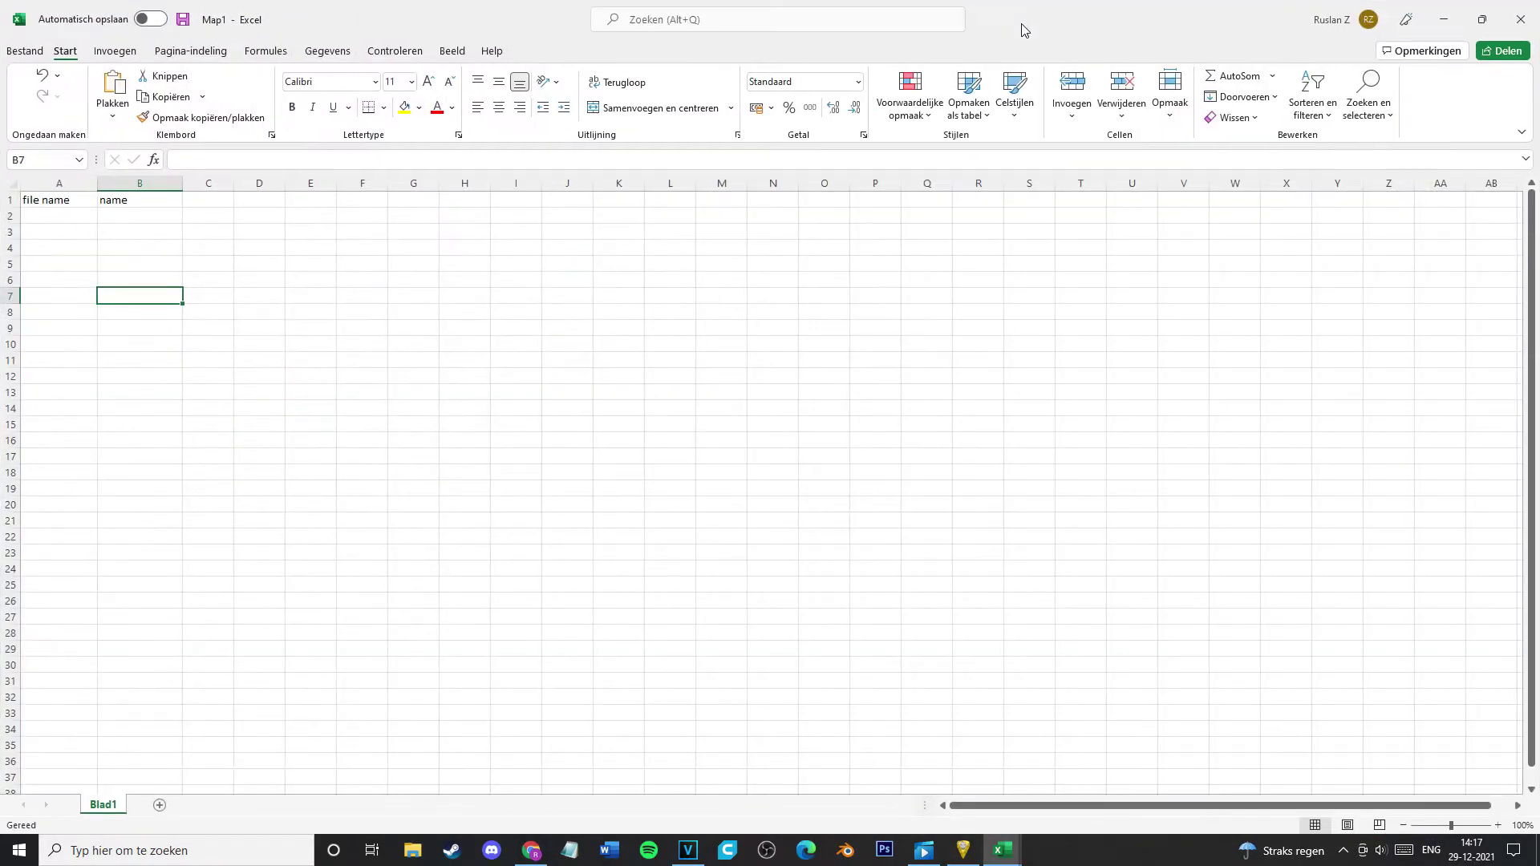
pyautogui.doubleClick(1022, 28)
pyautogui.moveTo(1038, 29); pyautogui.dragTo(1072, 24)
pyautogui.click(1165, 450)
pyautogui.moveTo(1165, 450); pyautogui.dragTo(1074, 441)
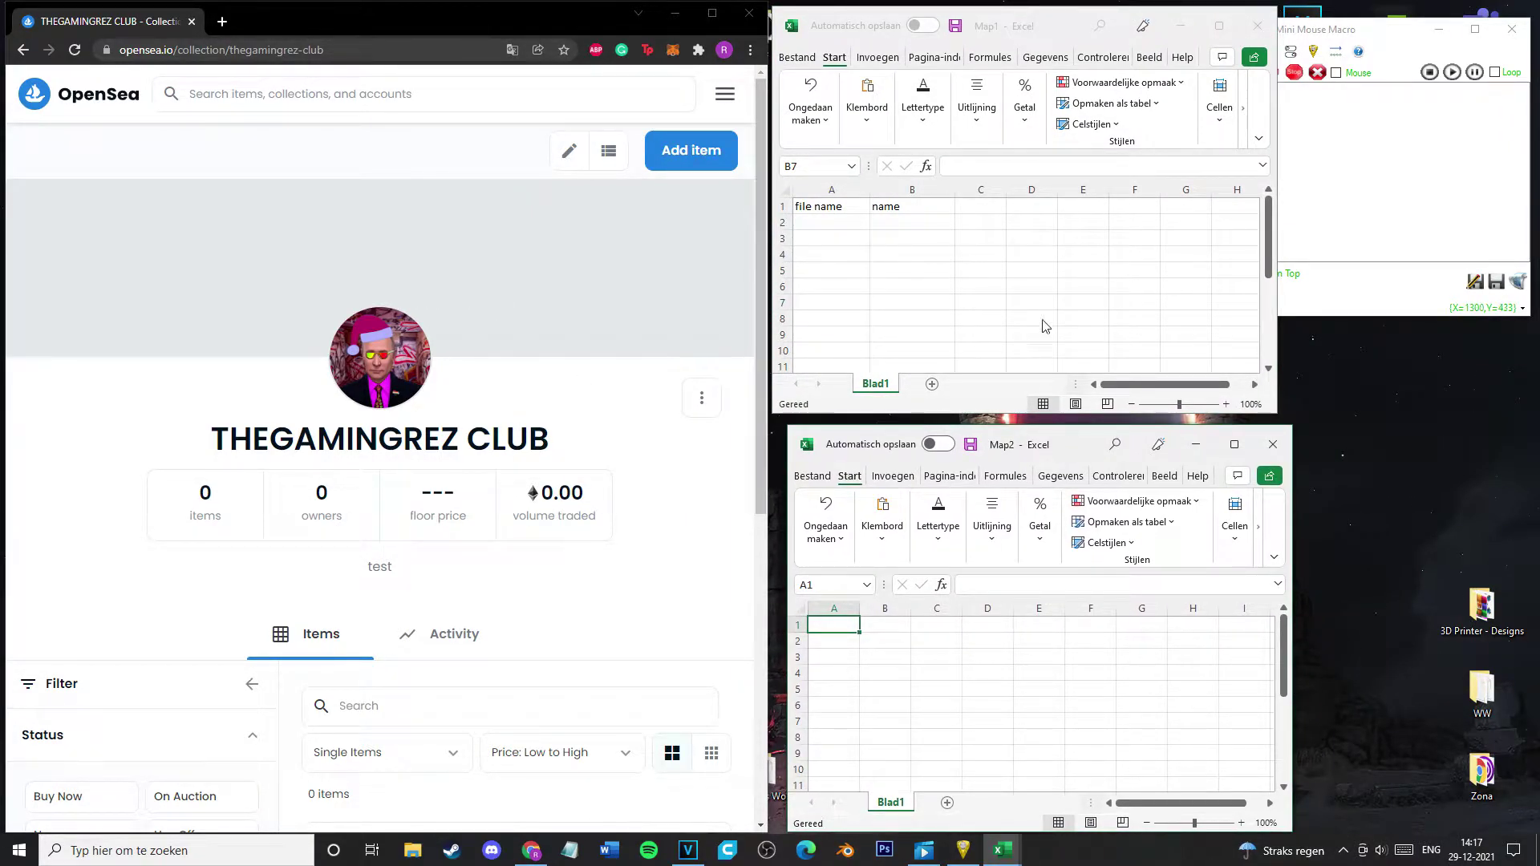
pyautogui.click(825, 223)
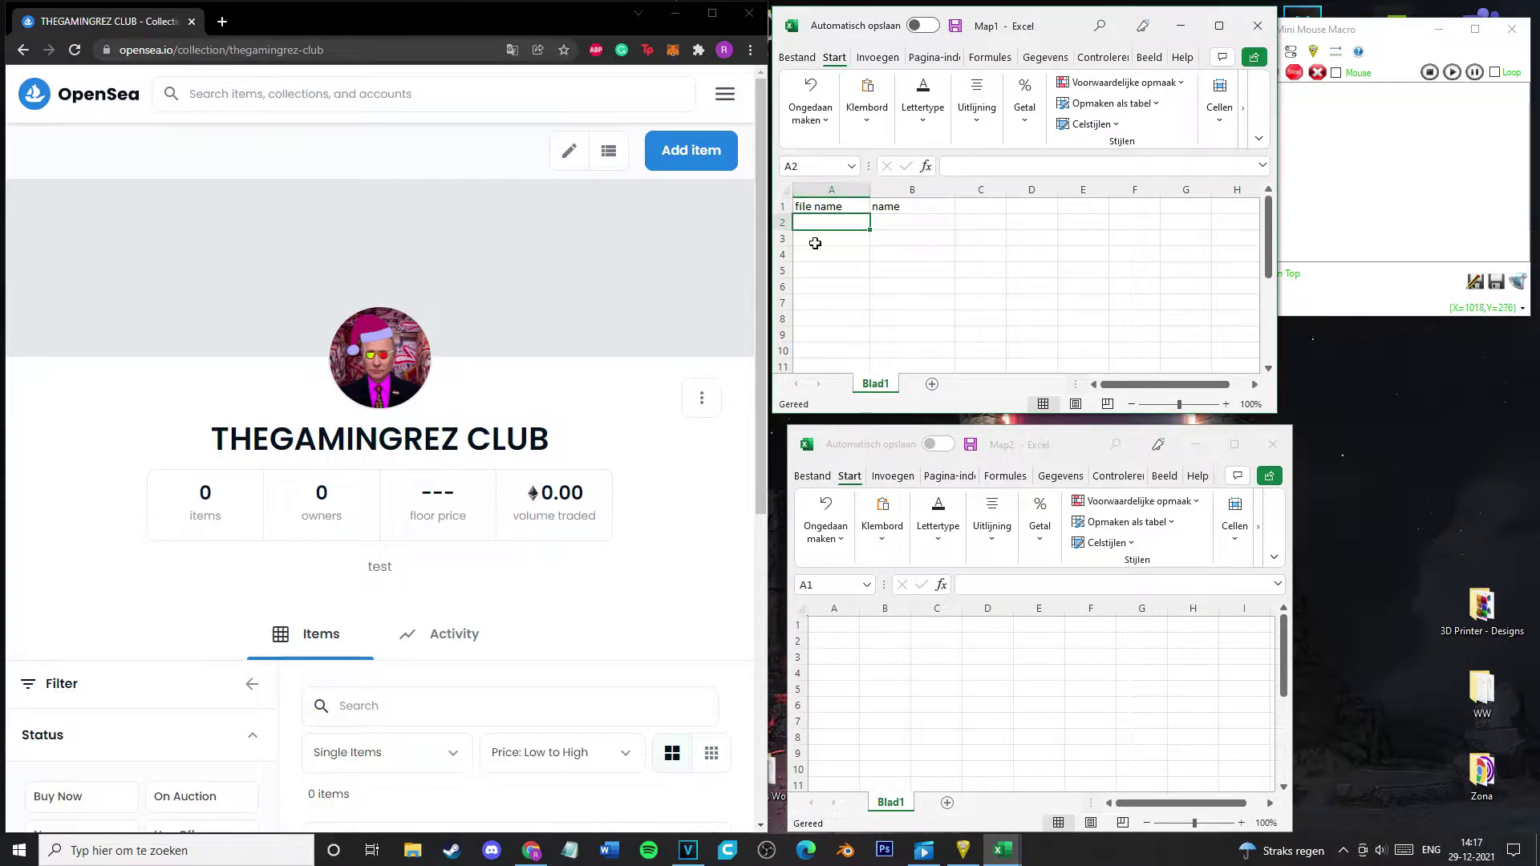
# Widen column A and make row 1 taller in the empty Map2 sheet
pyautogui.click(826, 626)
pyautogui.moveTo(860, 610); pyautogui.dragTo(1069, 611)
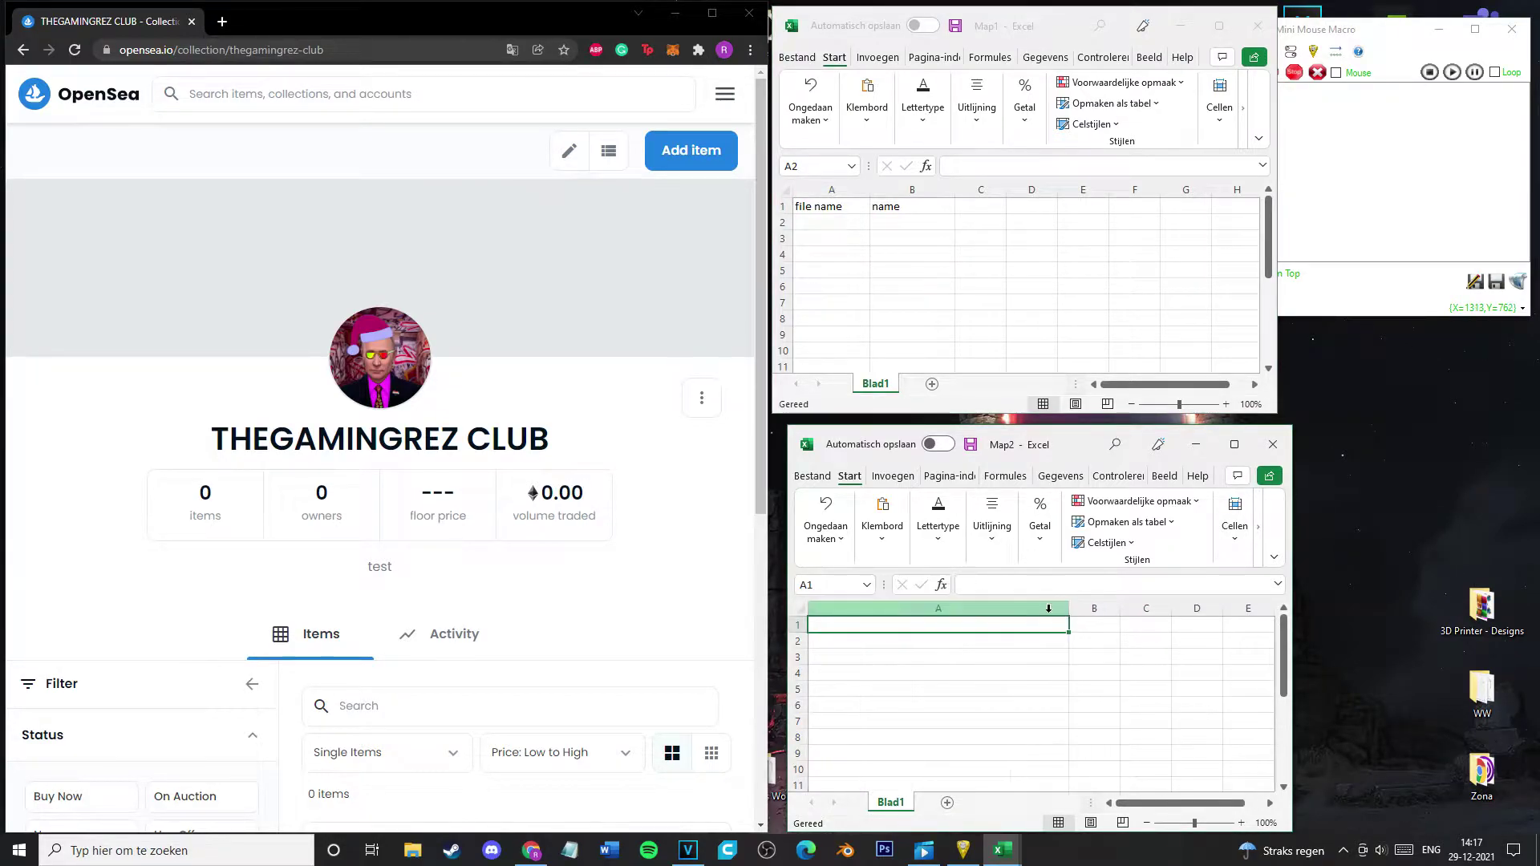
pyautogui.moveTo(803, 633); pyautogui.dragTo(807, 654)
pyautogui.click(692, 150)
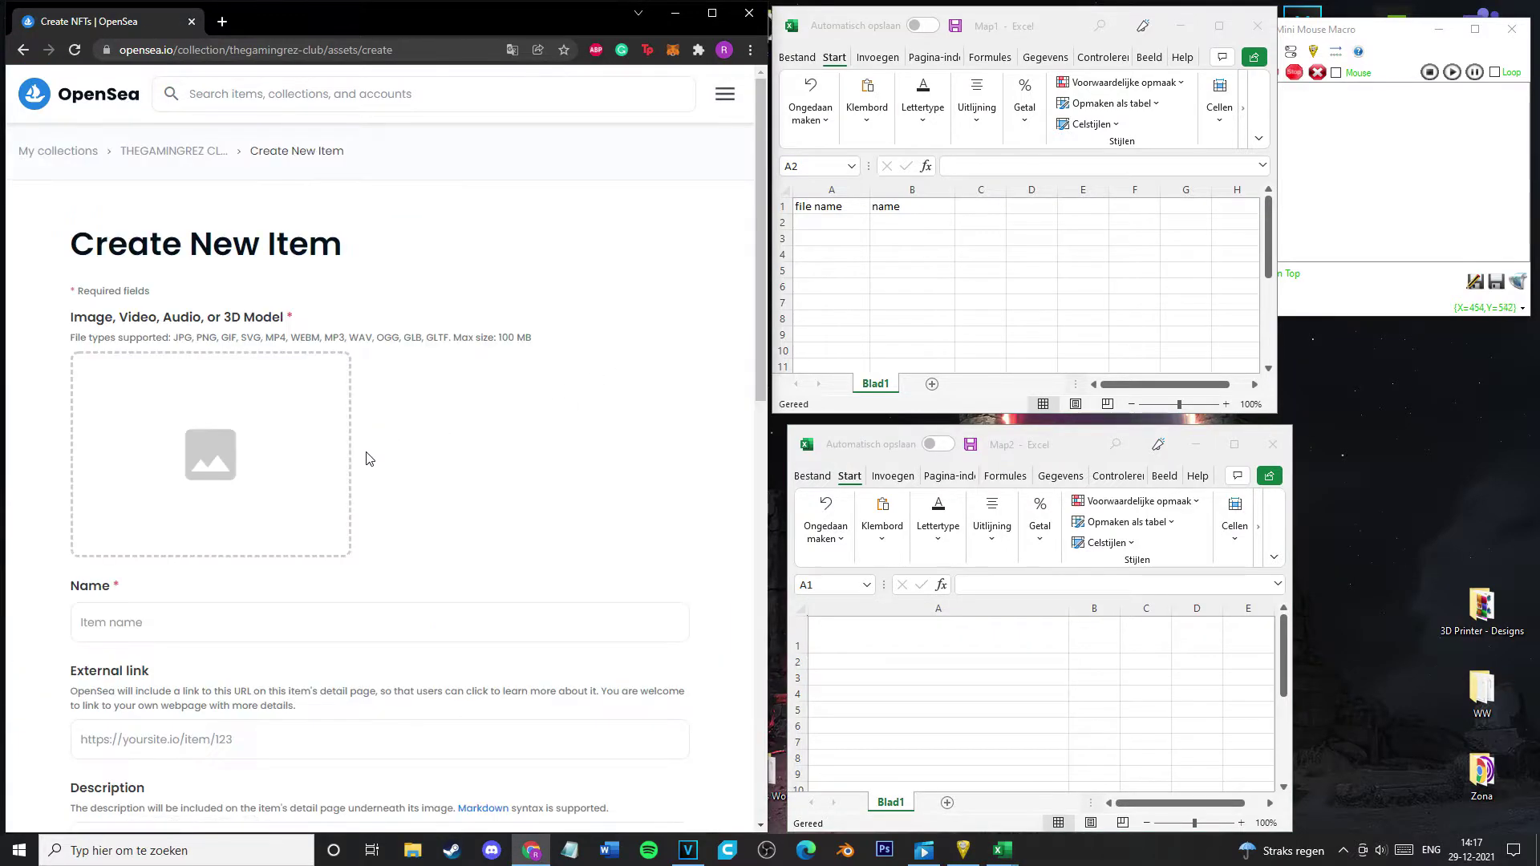
# Open the Properties and Levels dialogs and close each without adding anything
pyautogui.scroll(-7, 412, 425)
pyautogui.click(666, 499)
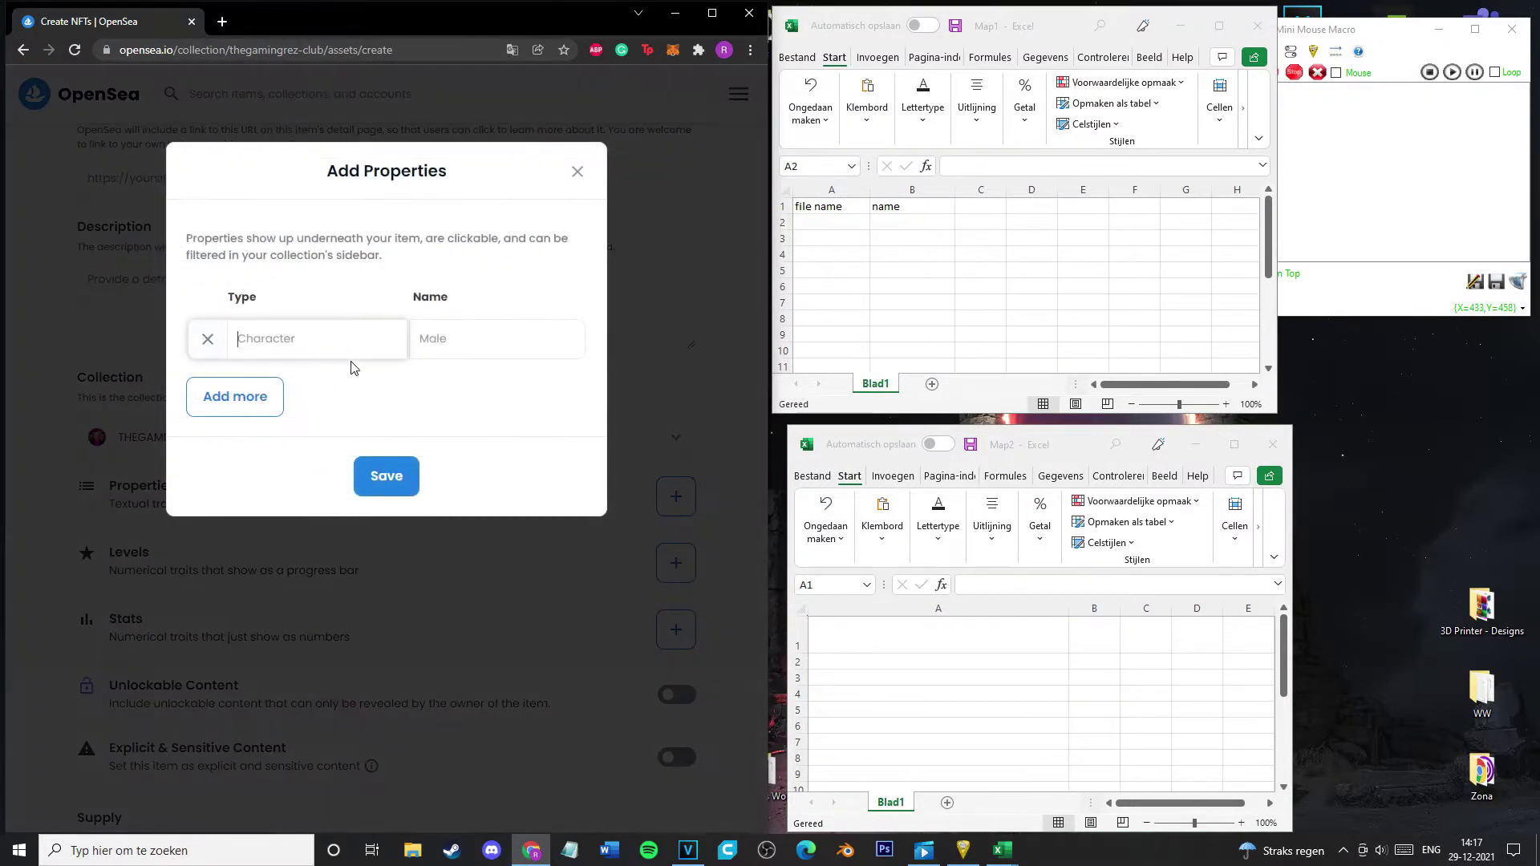
pyautogui.click(578, 171)
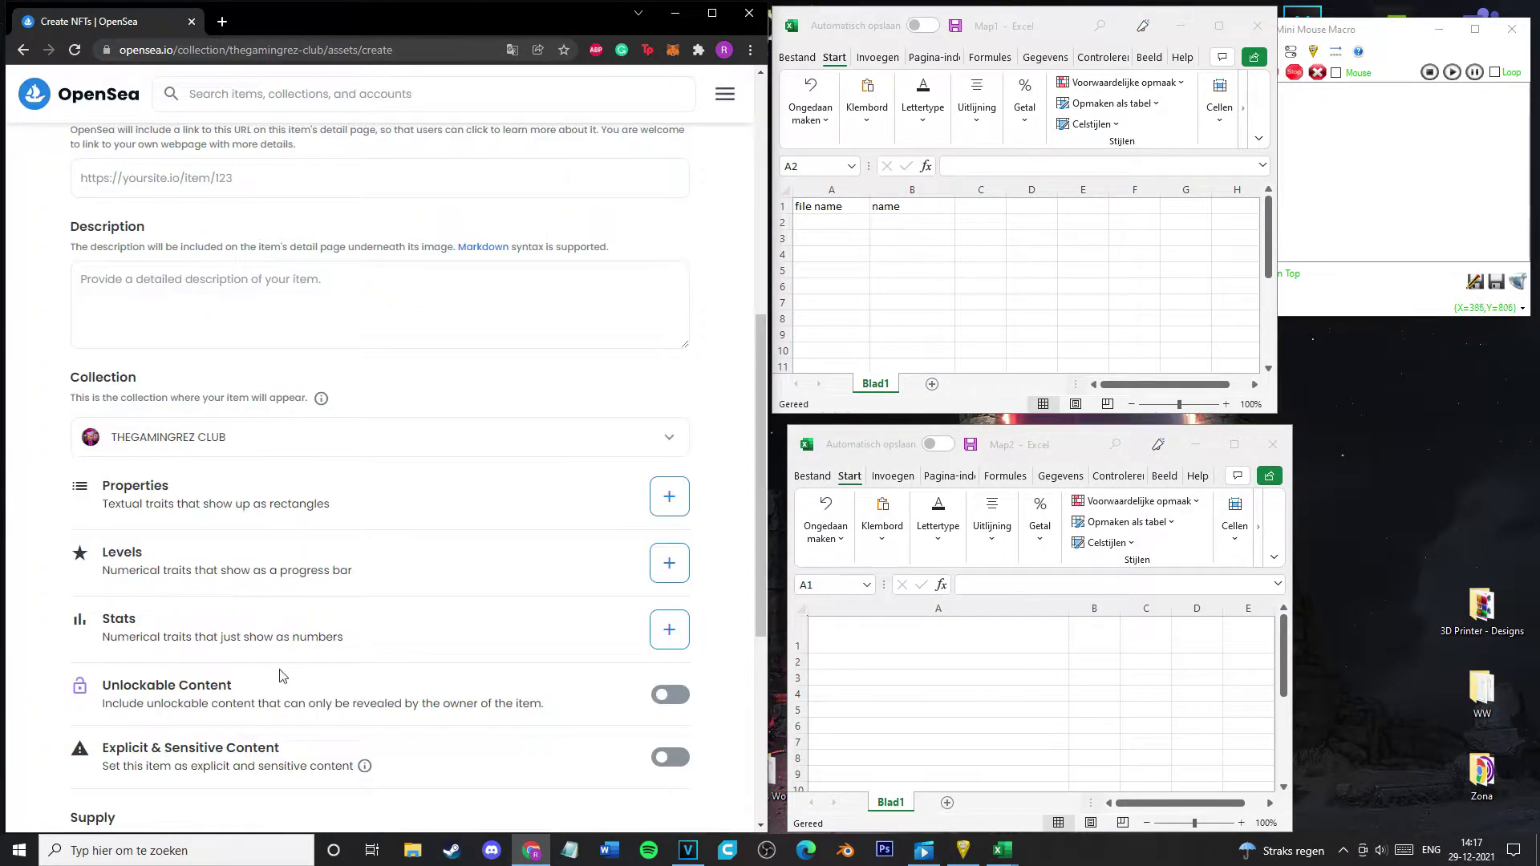
pyautogui.click(672, 563)
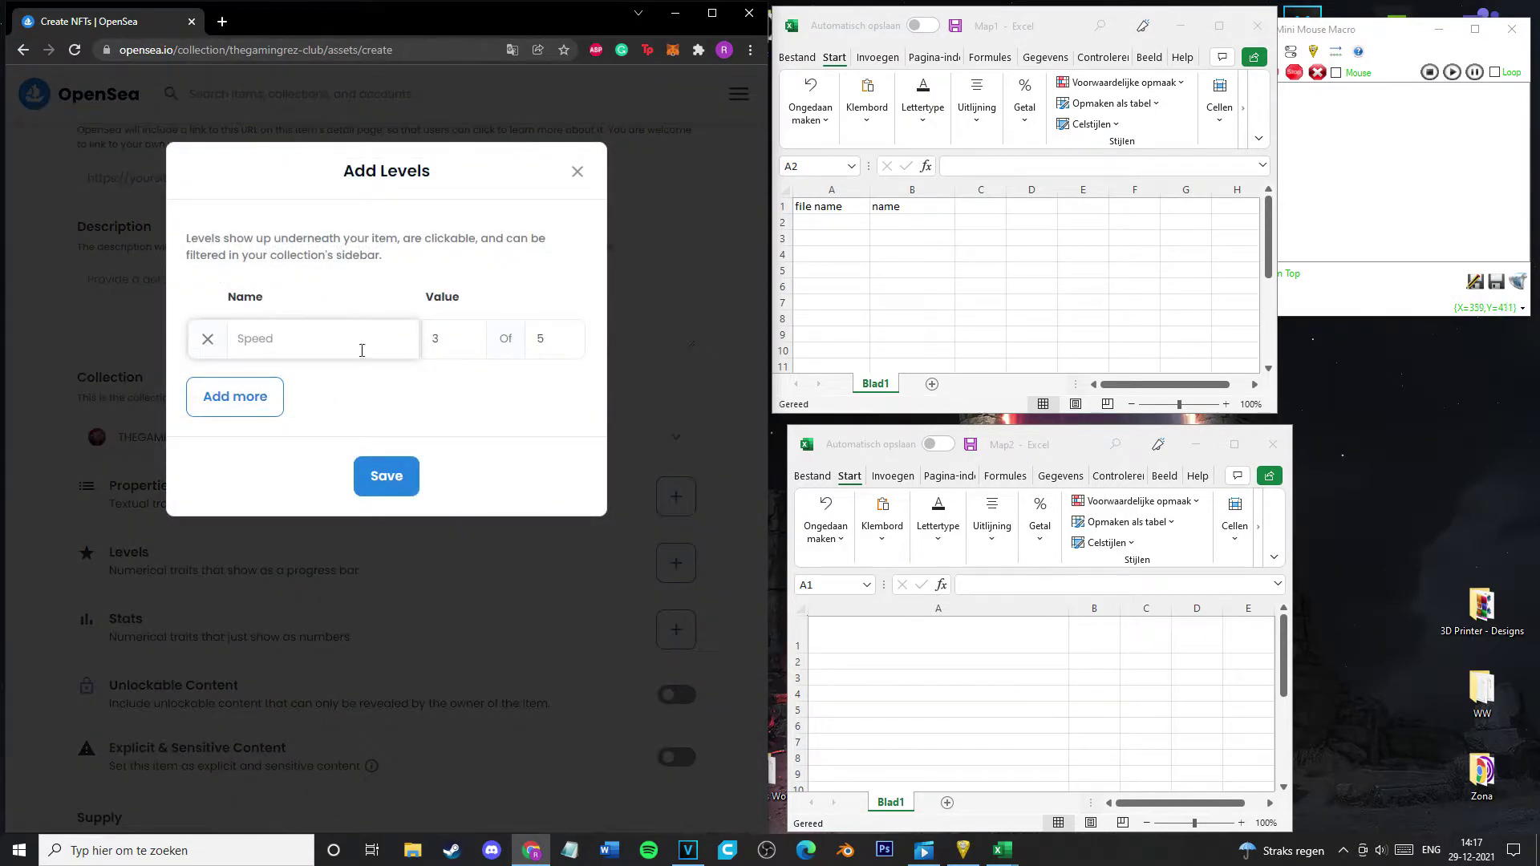
pyautogui.click(578, 172)
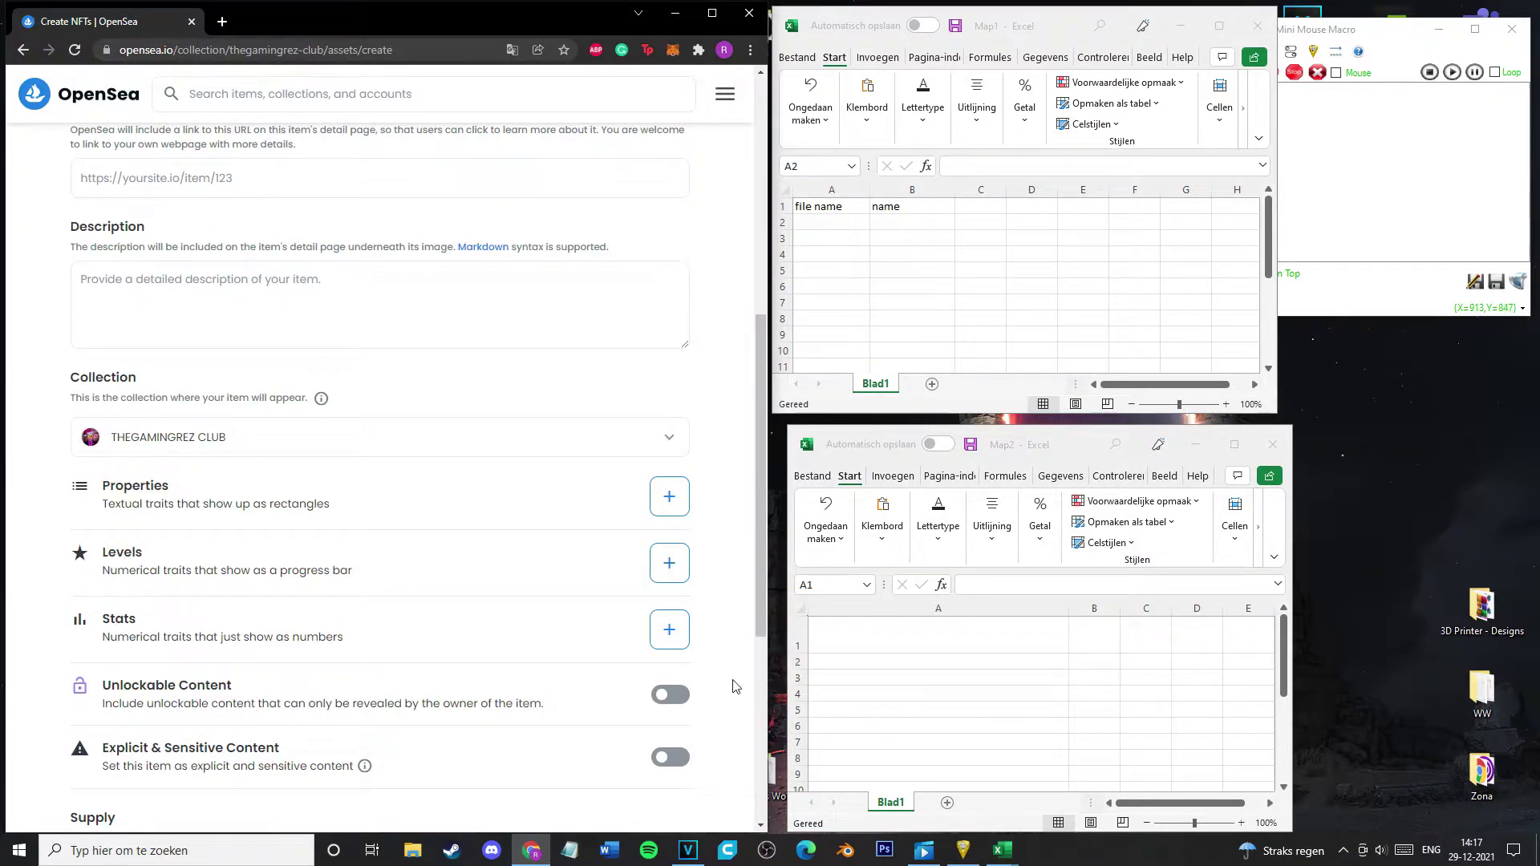
# Toggle Unlockable Content on and back off, then return to the collection page
pyautogui.click(671, 695)
pyautogui.scroll(-2, 118, 603)
pyautogui.click(118, 603)
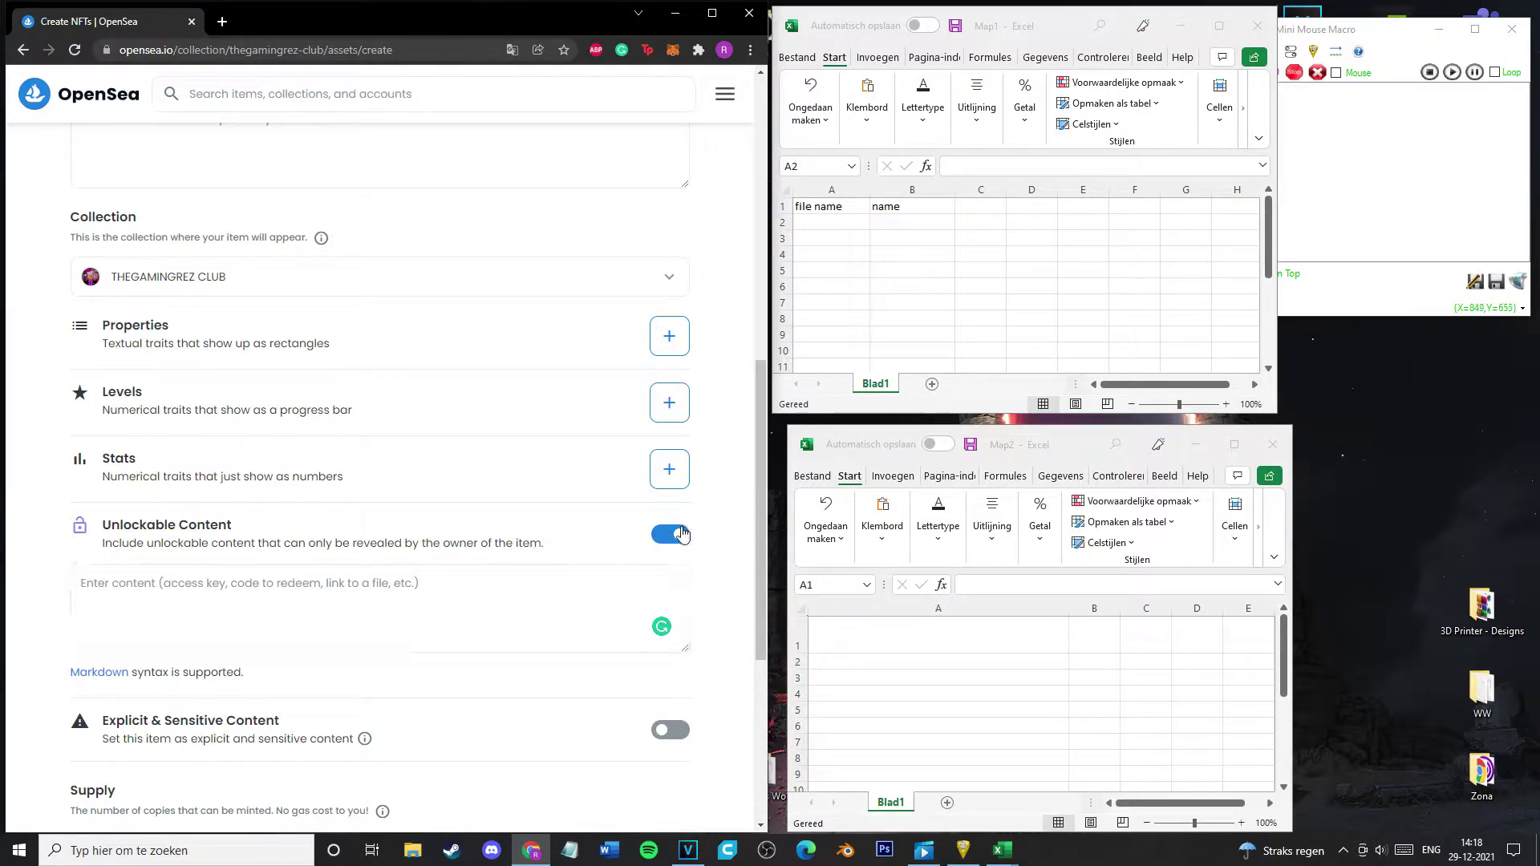
pyautogui.click(672, 534)
pyautogui.scroll(-3, 130, 459)
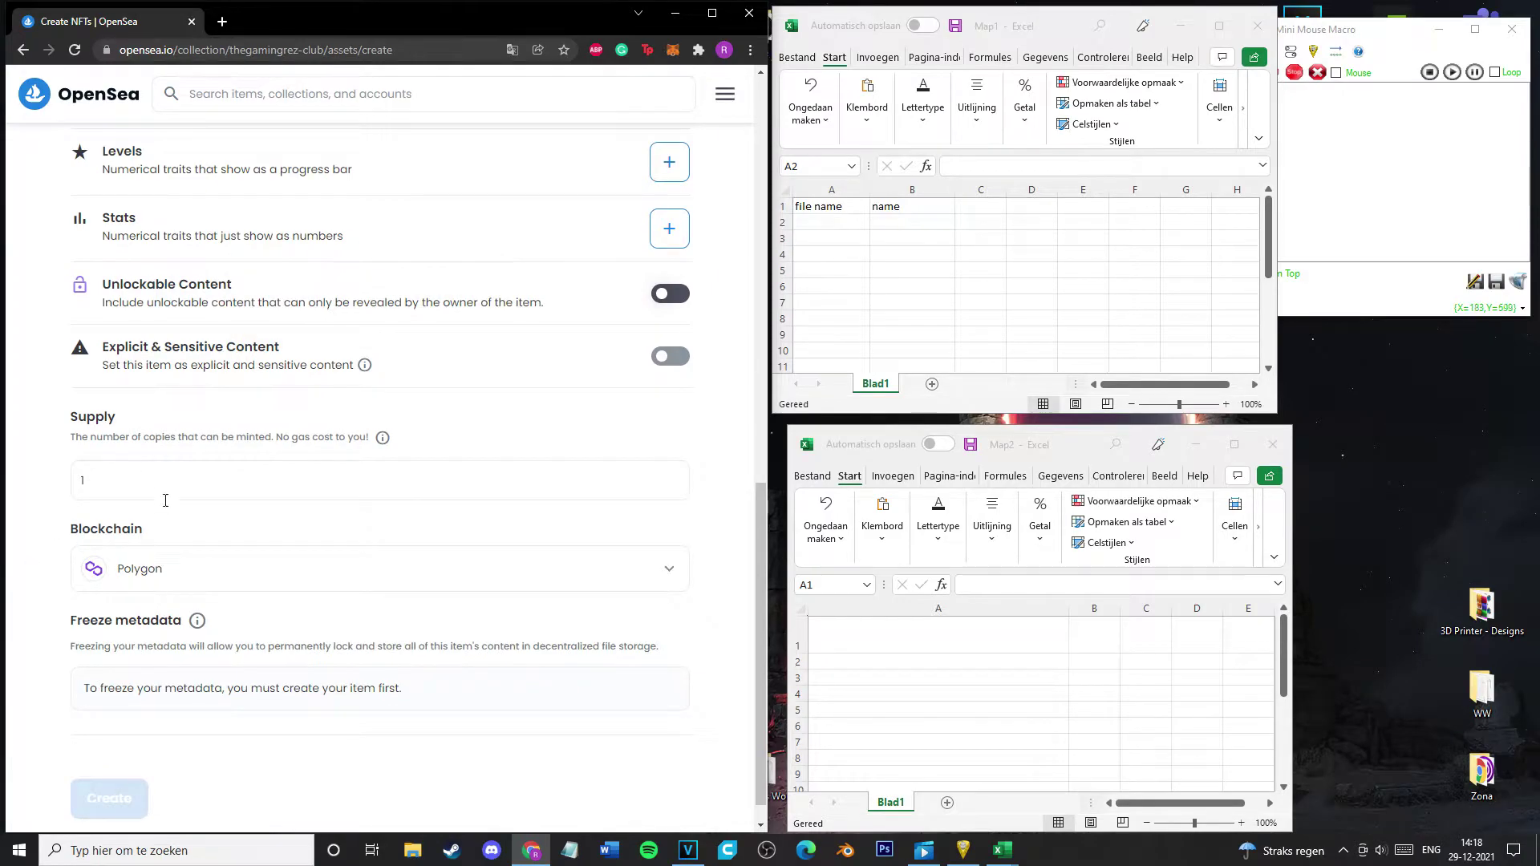
pyautogui.scroll(15, 414, 306)
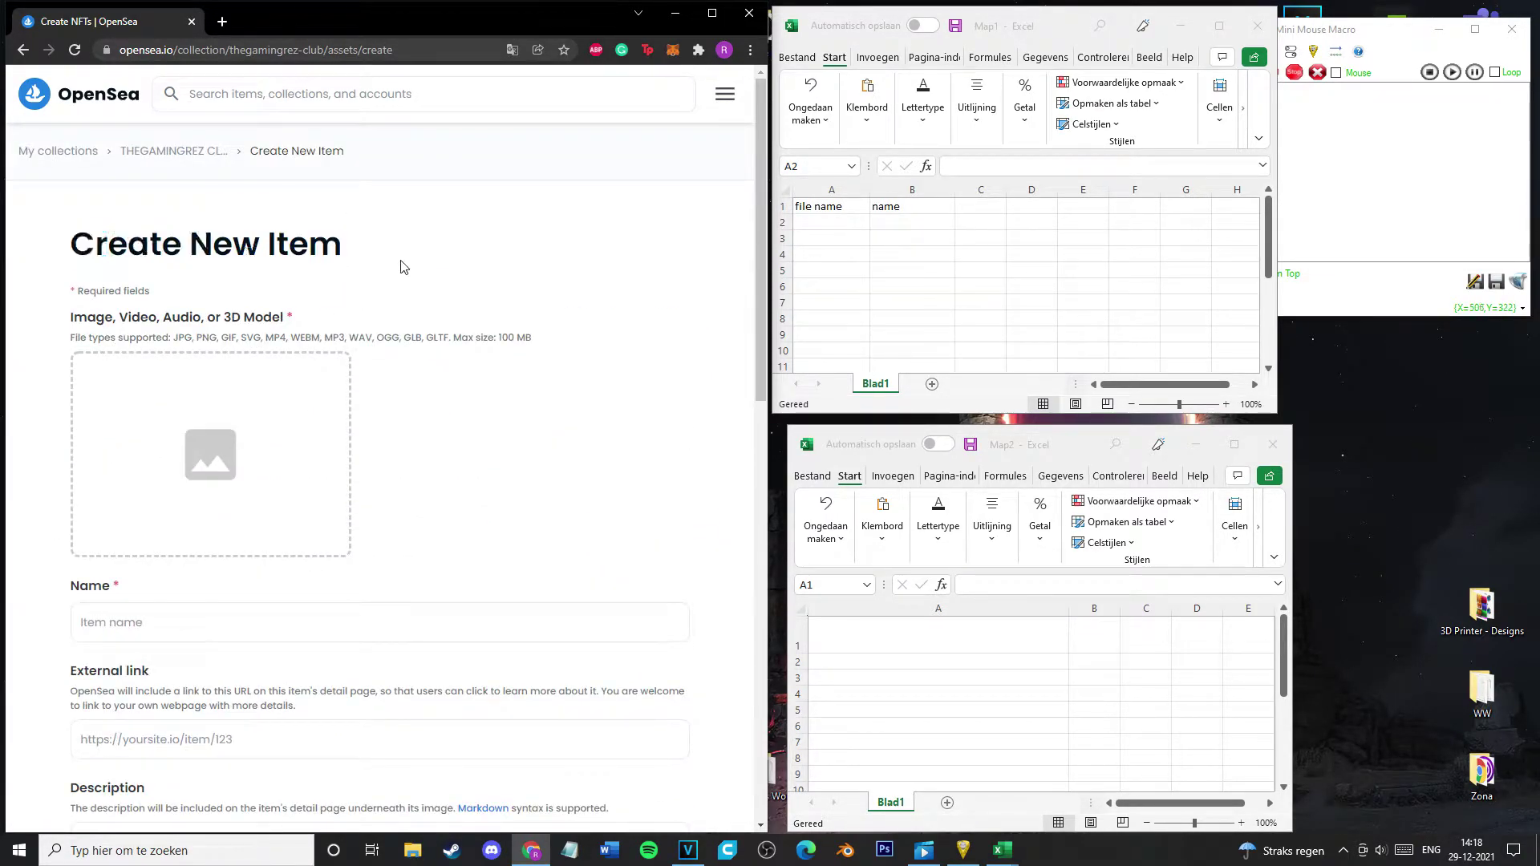
pyautogui.scroll(-4, 223, 331)
pyautogui.scroll(2, 223, 254)
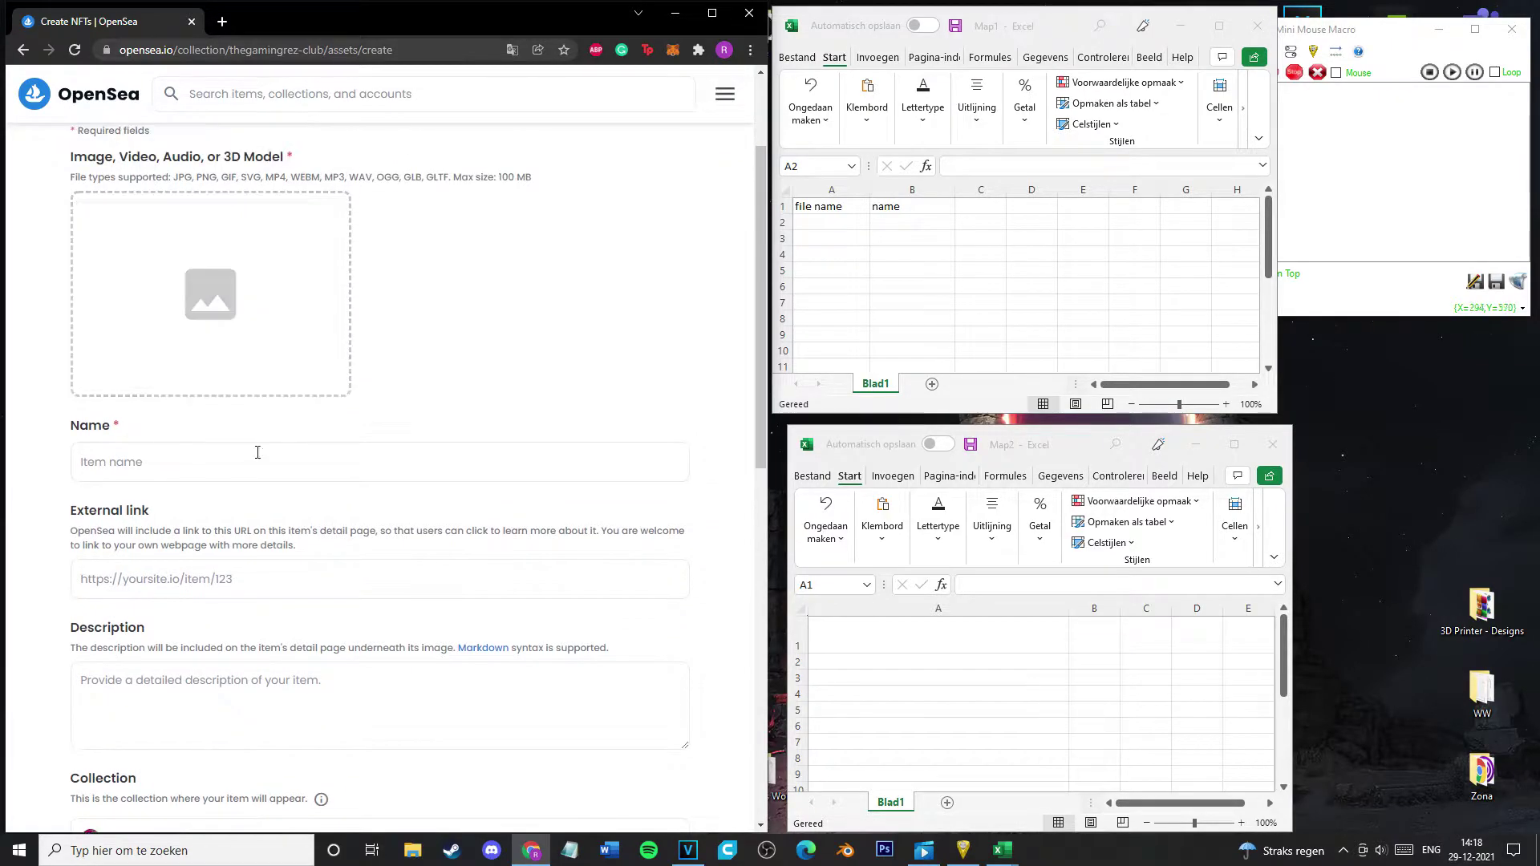
pyautogui.scroll(-6, 316, 495)
pyautogui.scroll(-4, 257, 561)
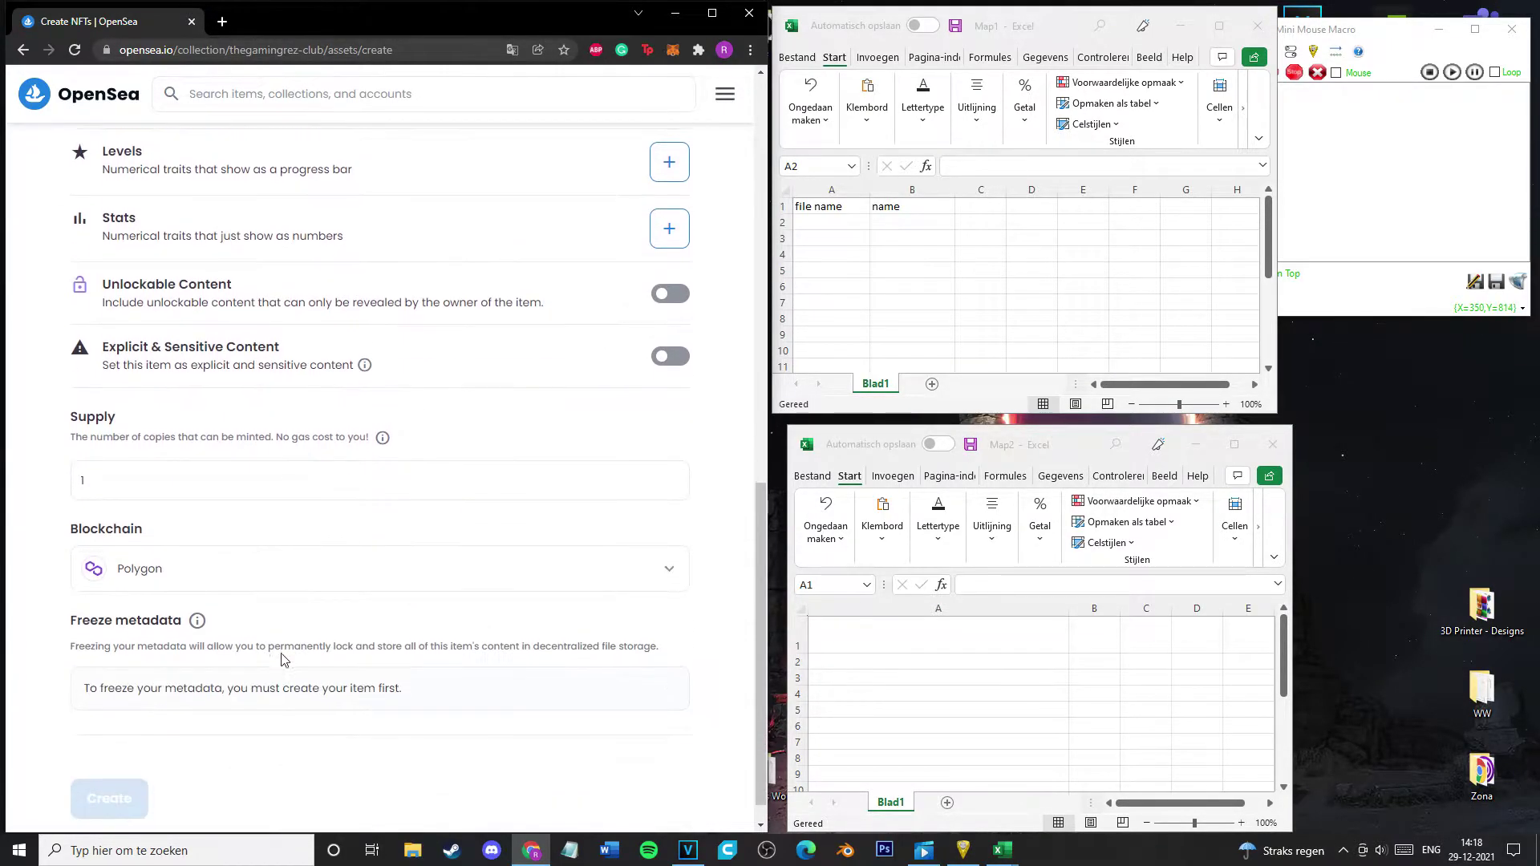
pyautogui.scroll(12, 578, 329)
pyautogui.hotkey('alt', 'Left')
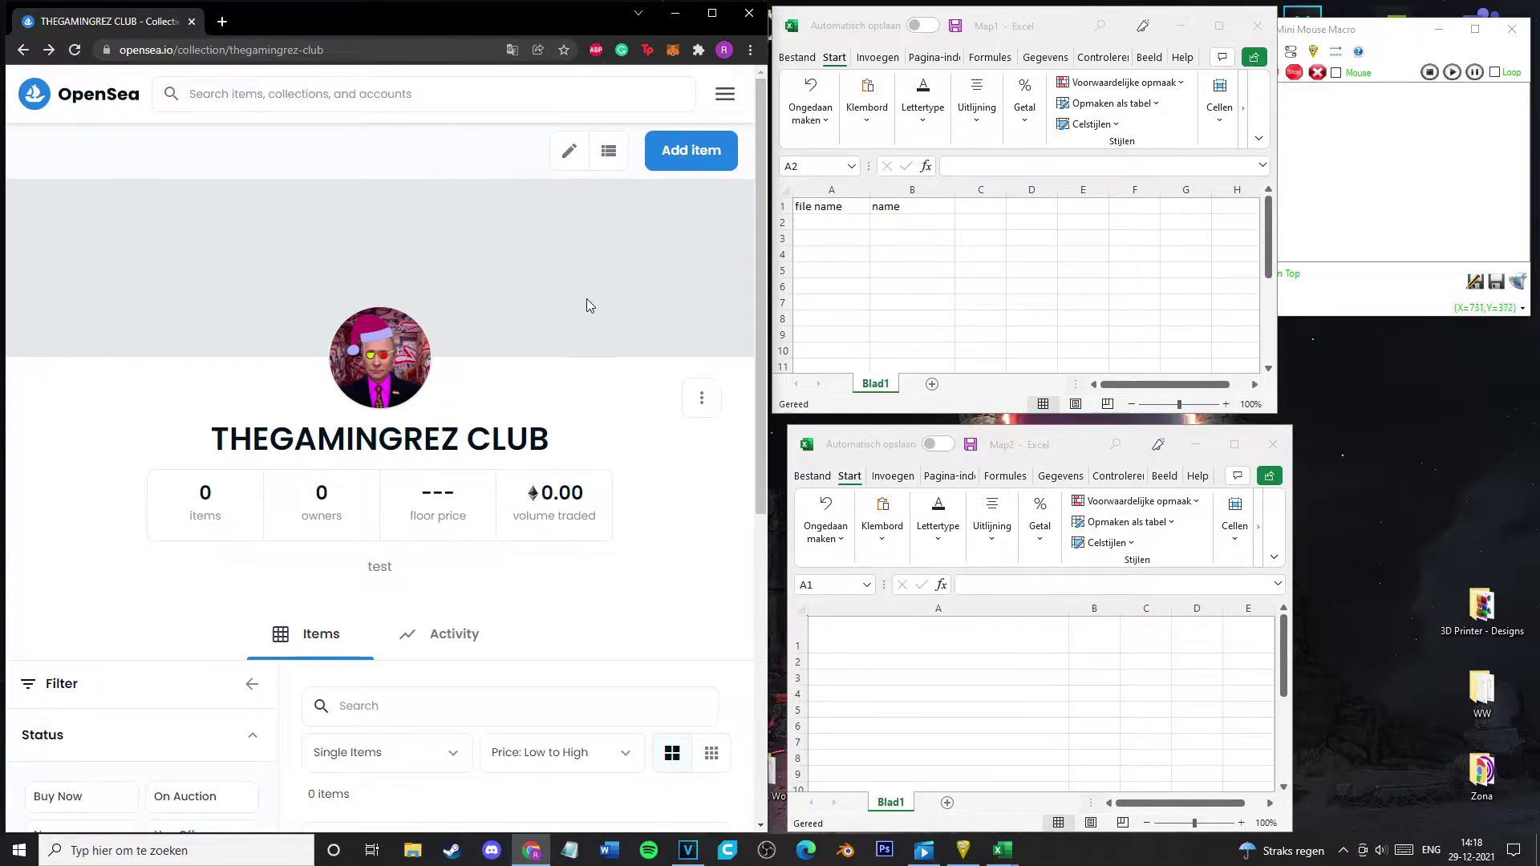
# Enter 1 in A2 and 2 in A3, then fill column A down to 245
pyautogui.click(855, 233)
pyautogui.click(507, 401)
pyautogui.click(866, 224)
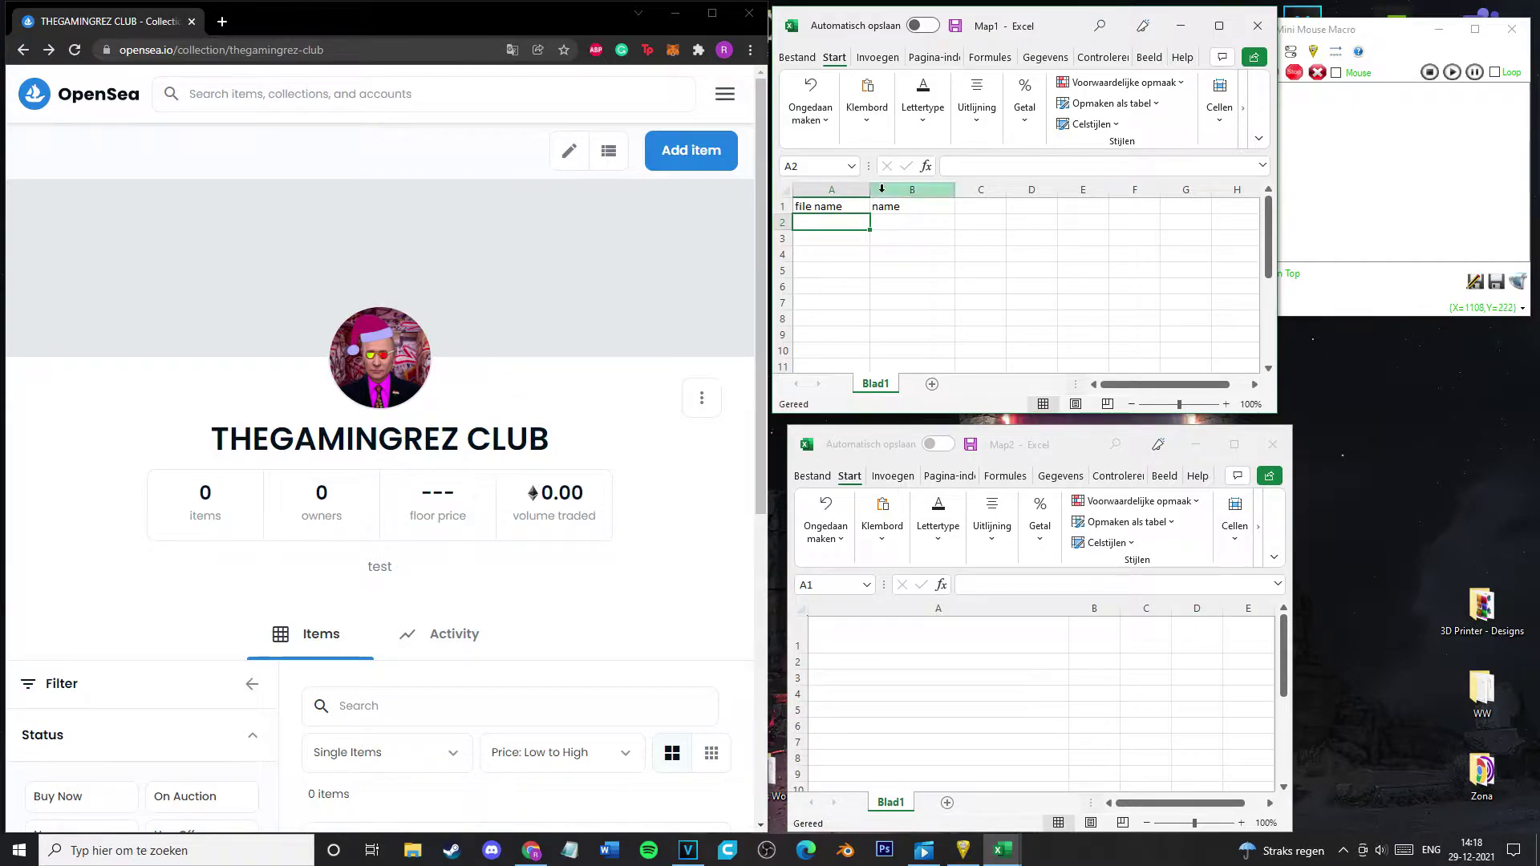
pyautogui.click(986, 167)
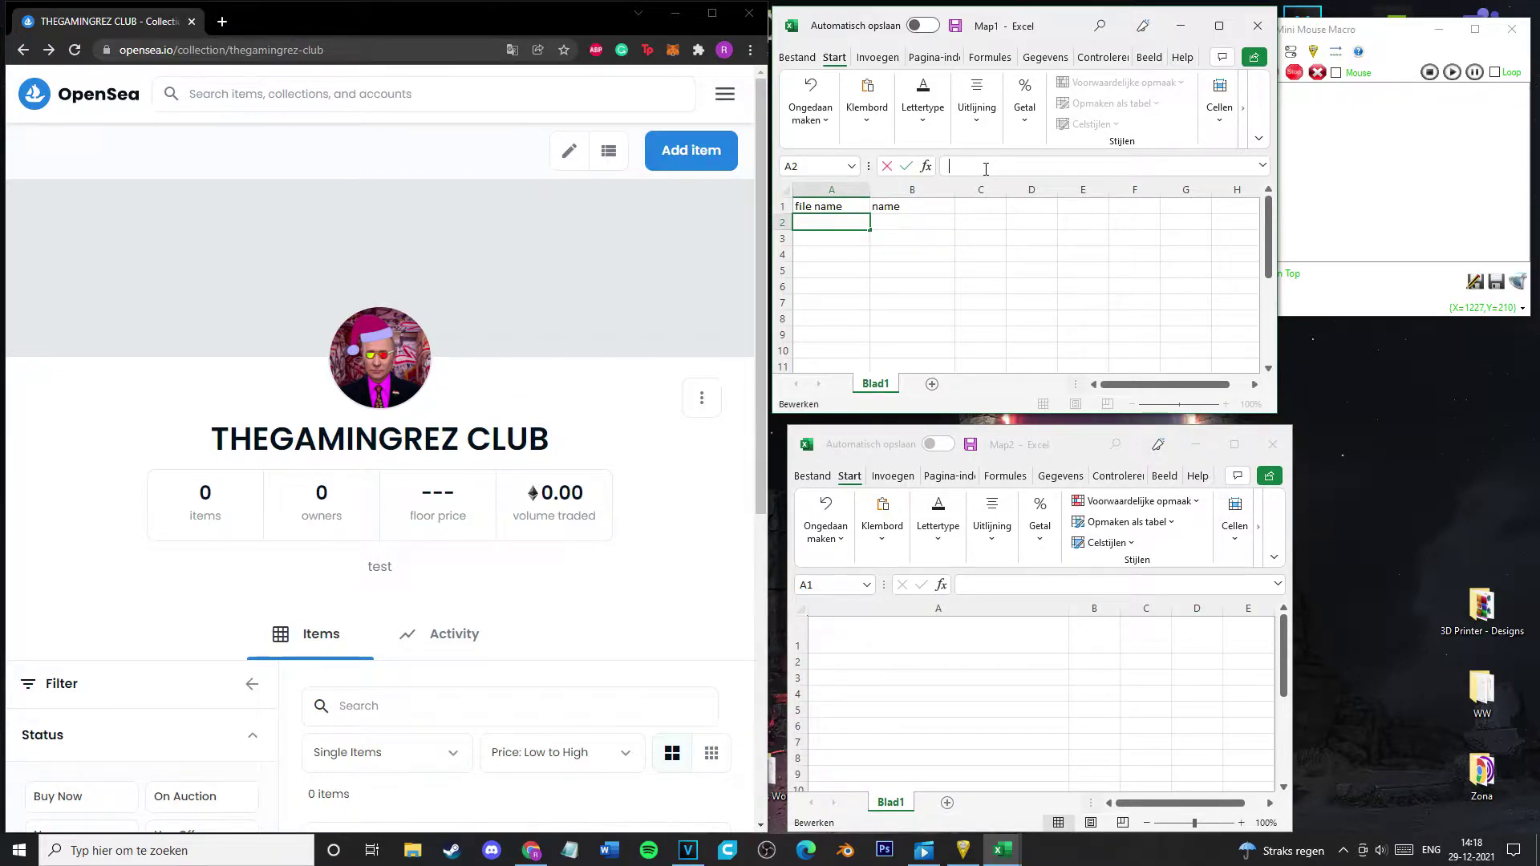
pyautogui.write('1')
pyautogui.press('Return')
pyautogui.write('2')
pyautogui.moveTo(827, 222); pyautogui.dragTo(876, 323)
pyautogui.scroll(6, 872, 304)
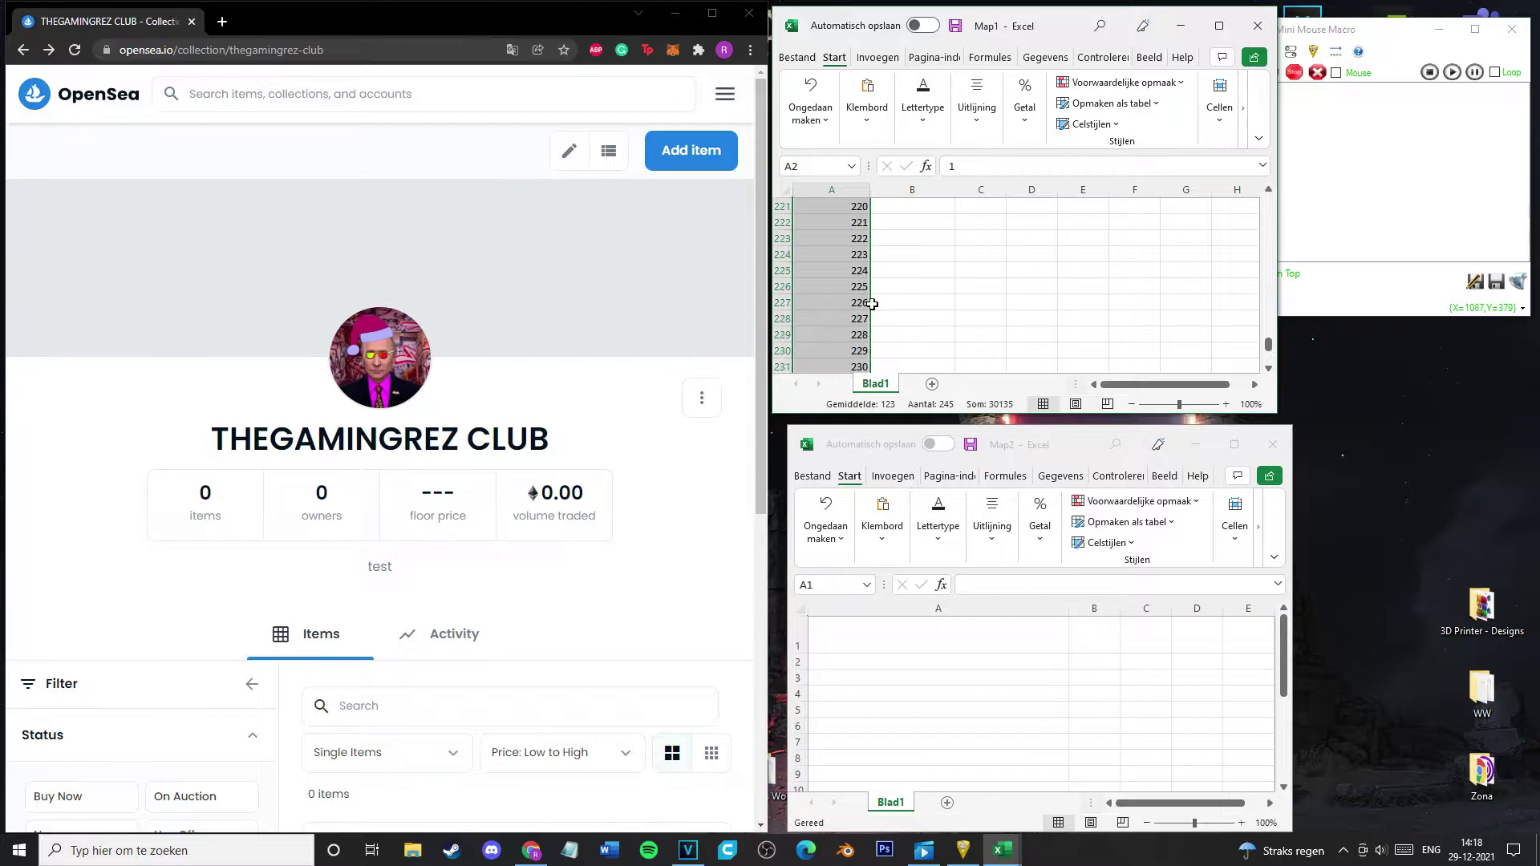
pyautogui.scroll(6, 843, 353)
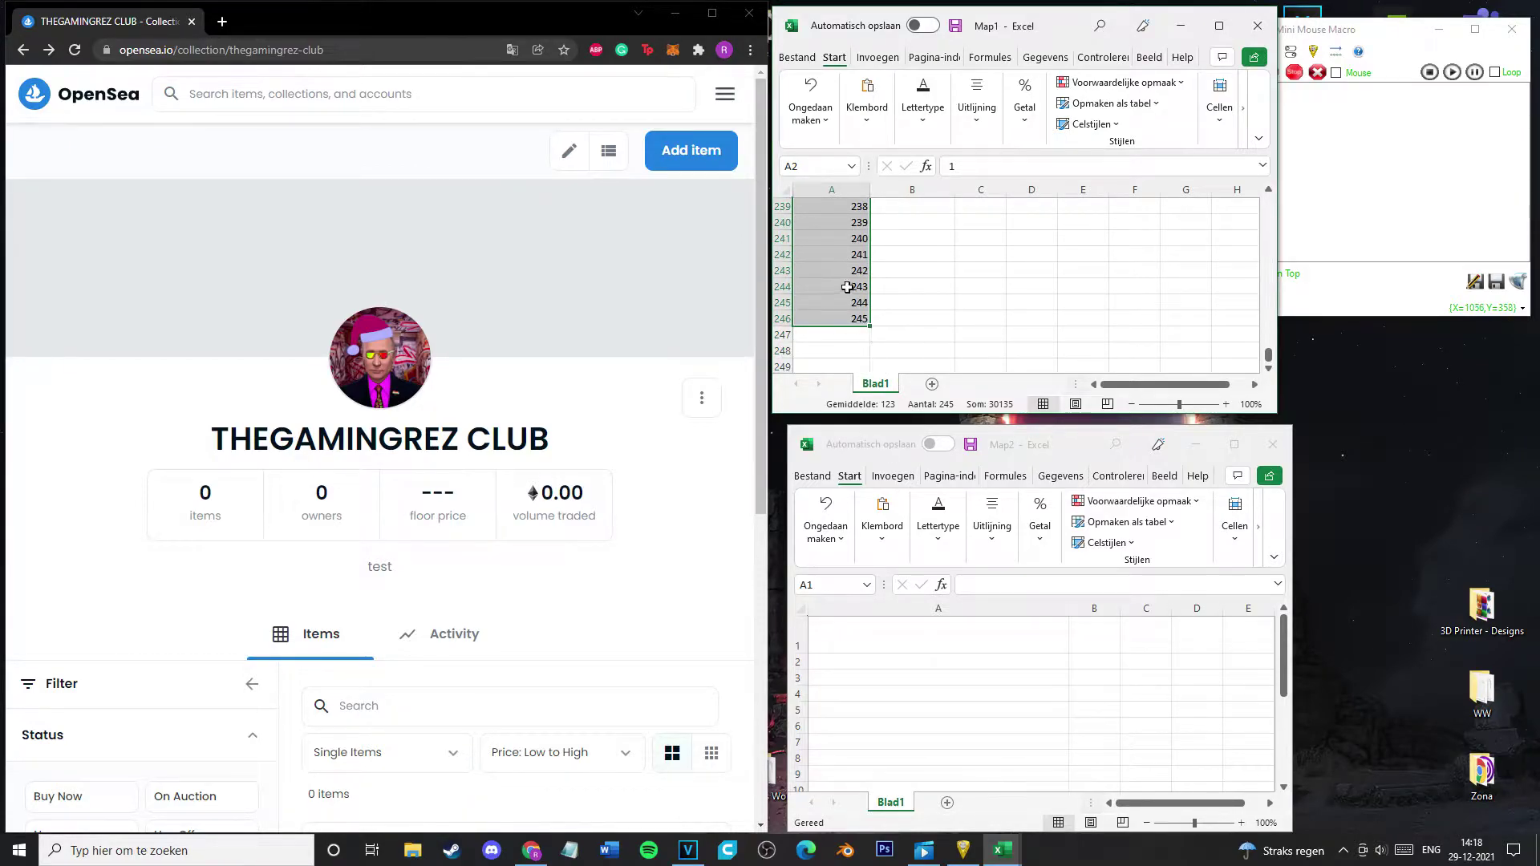
pyautogui.scroll(20, 890, 268)
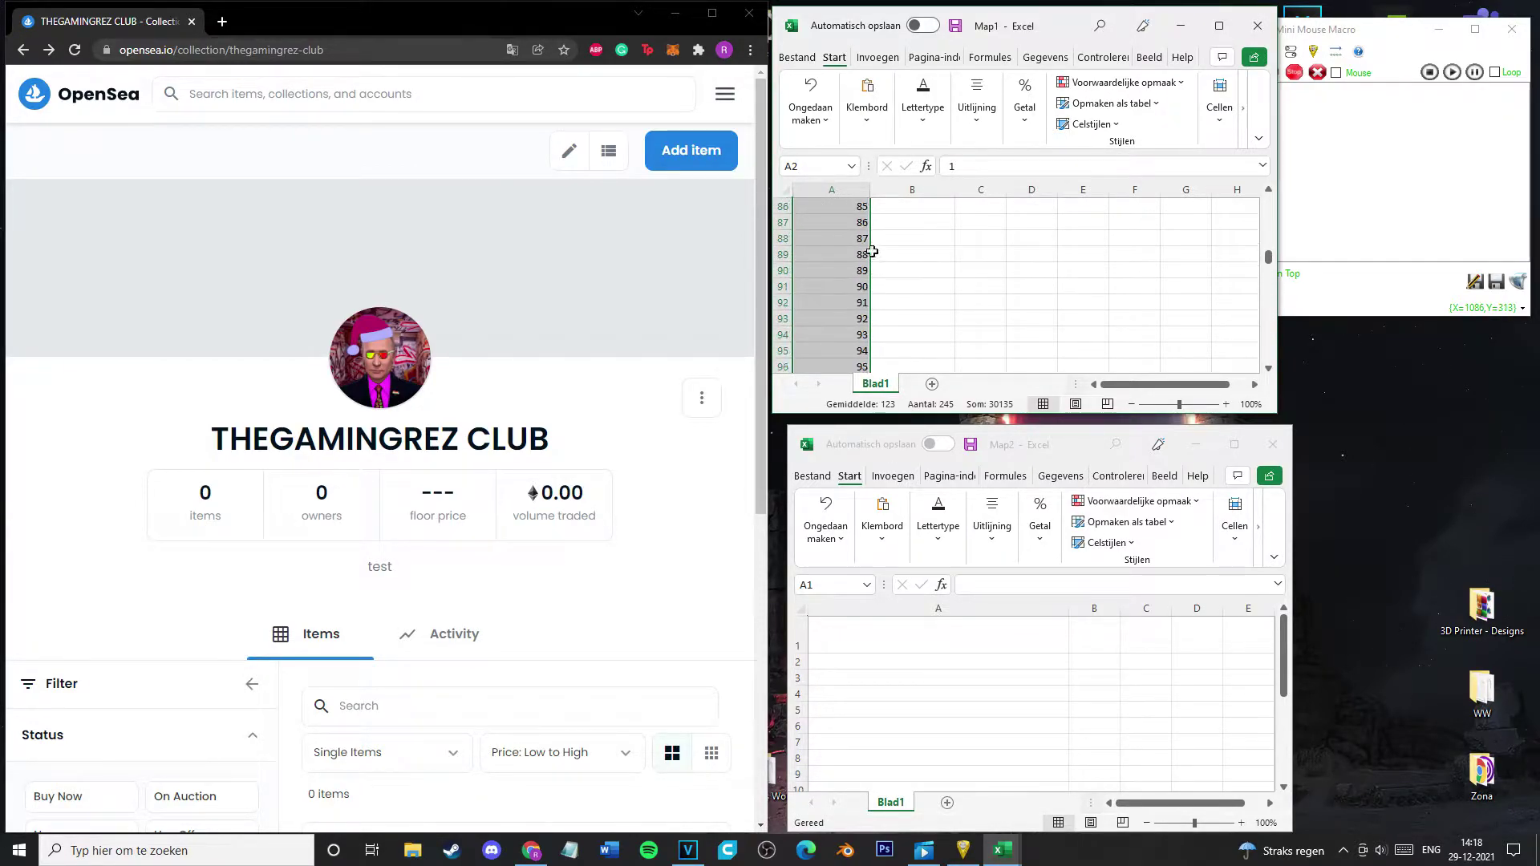
pyautogui.scroll(18, 876, 249)
# Enter 'President #1' in B2 and fill it down column B beside the numbers
pyautogui.click(910, 225)
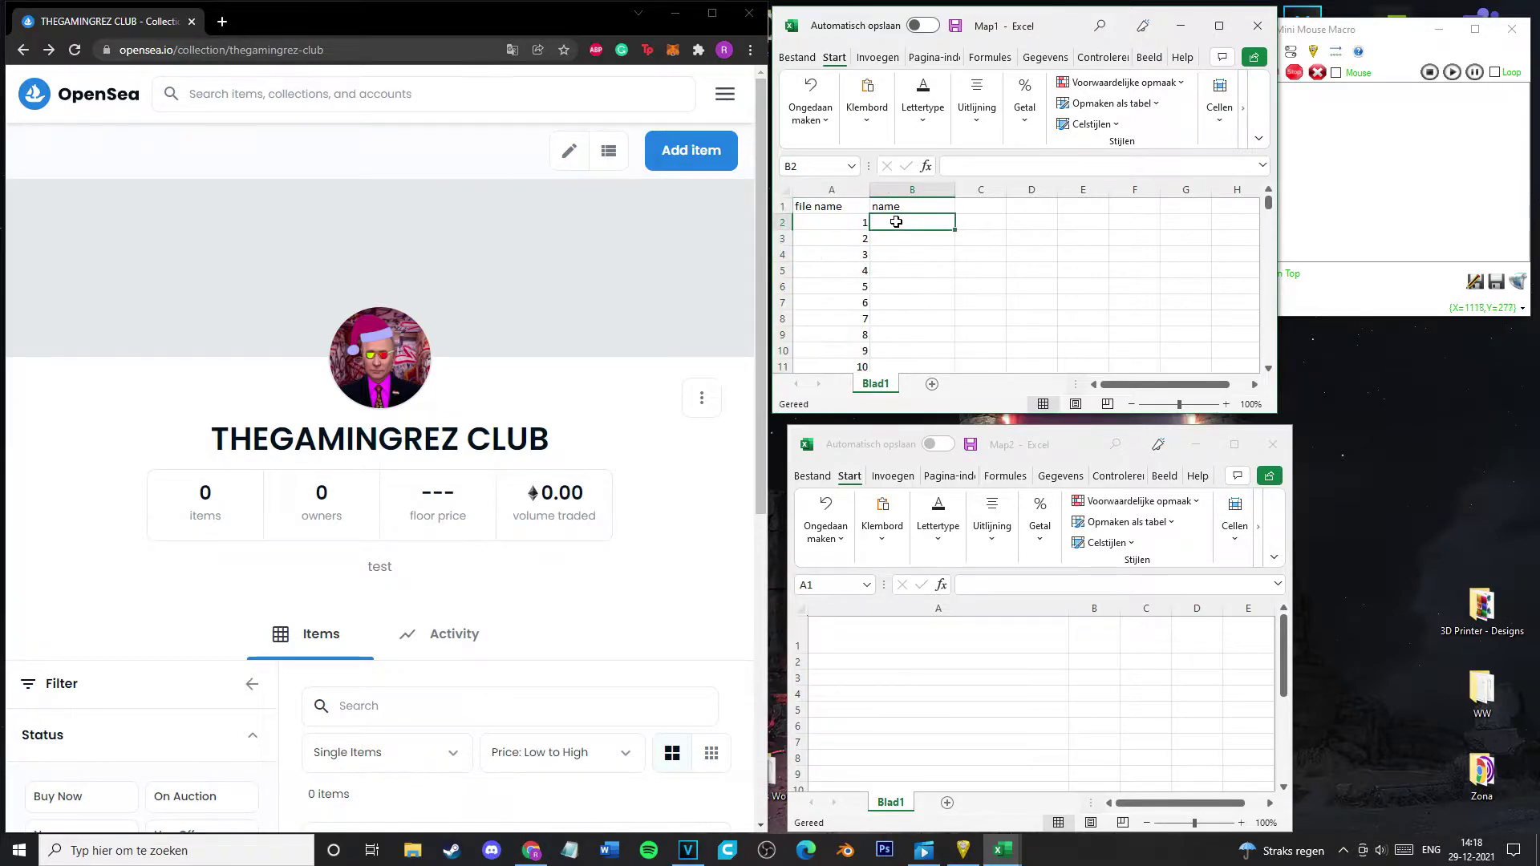
pyautogui.click(976, 170)
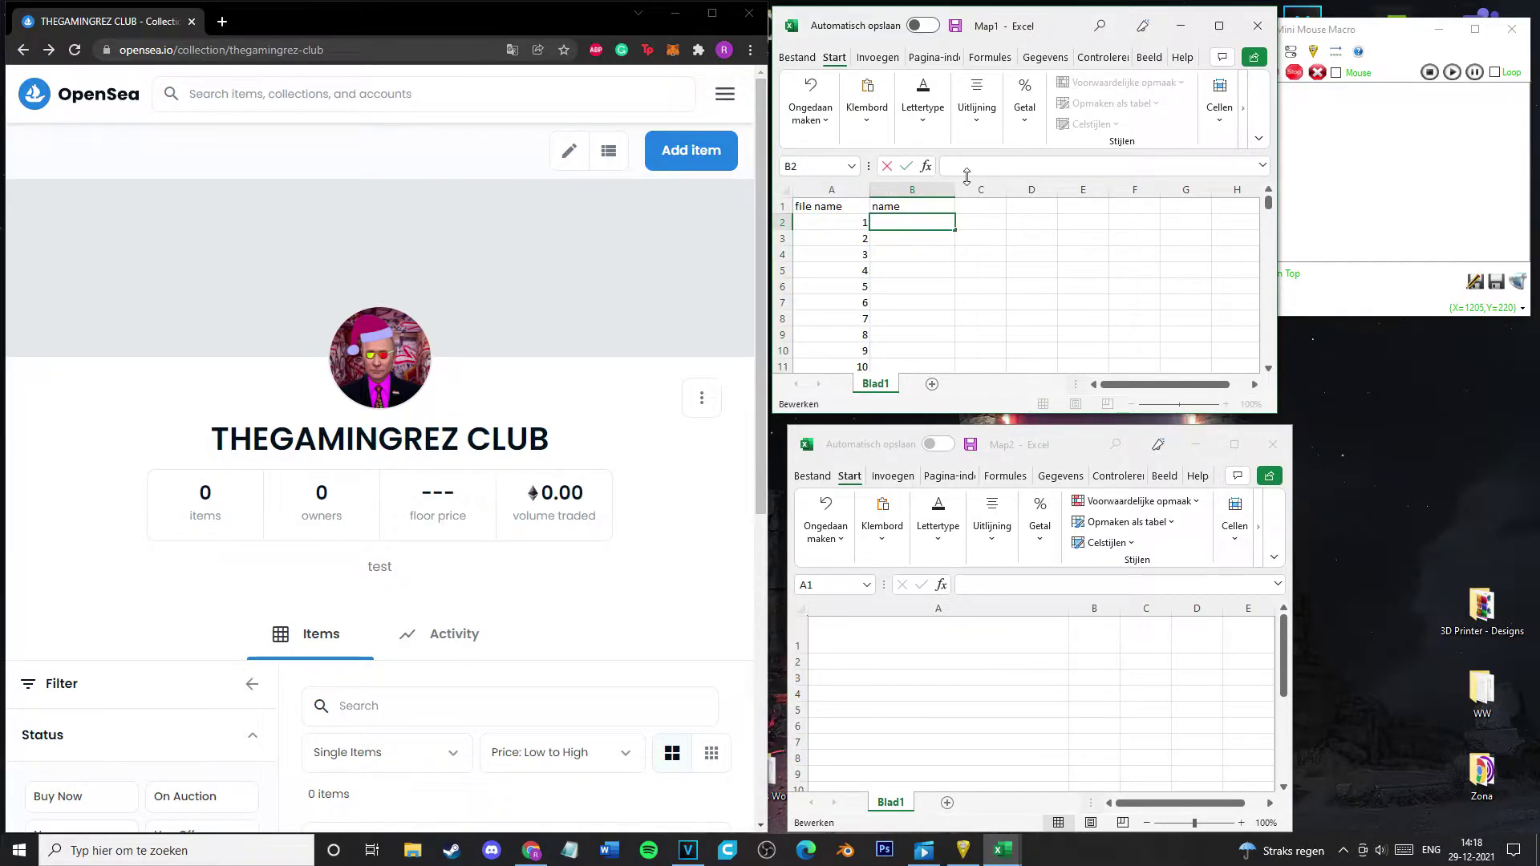
pyautogui.write('President #1')
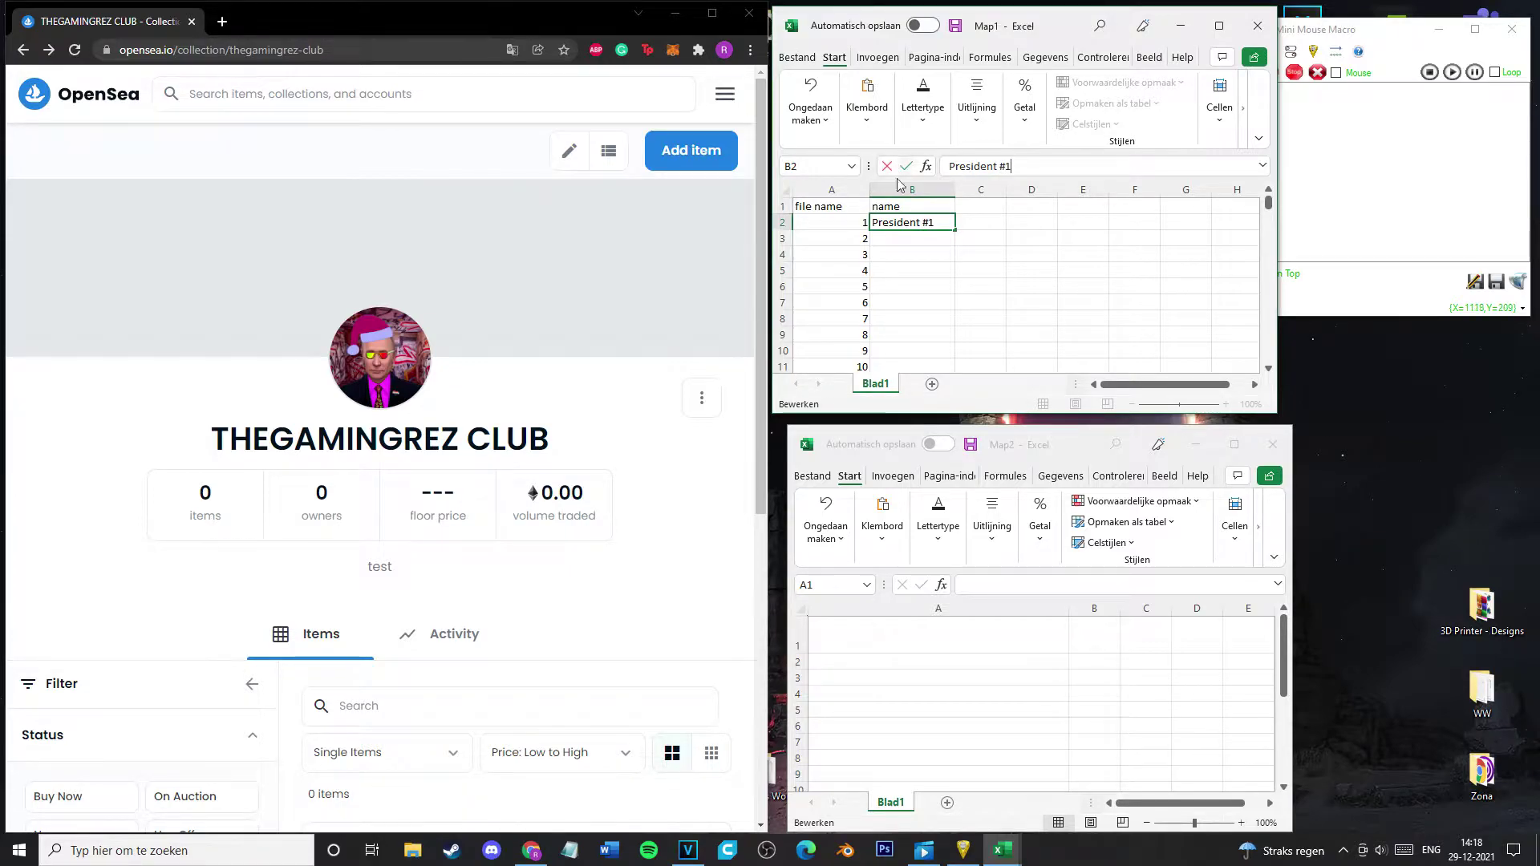
pyautogui.press('Return')
pyautogui.click(905, 222)
pyautogui.moveTo(953, 231); pyautogui.dragTo(970, 361)
pyautogui.scroll(4, 1064, 286)
pyautogui.scroll(20, 1064, 286)
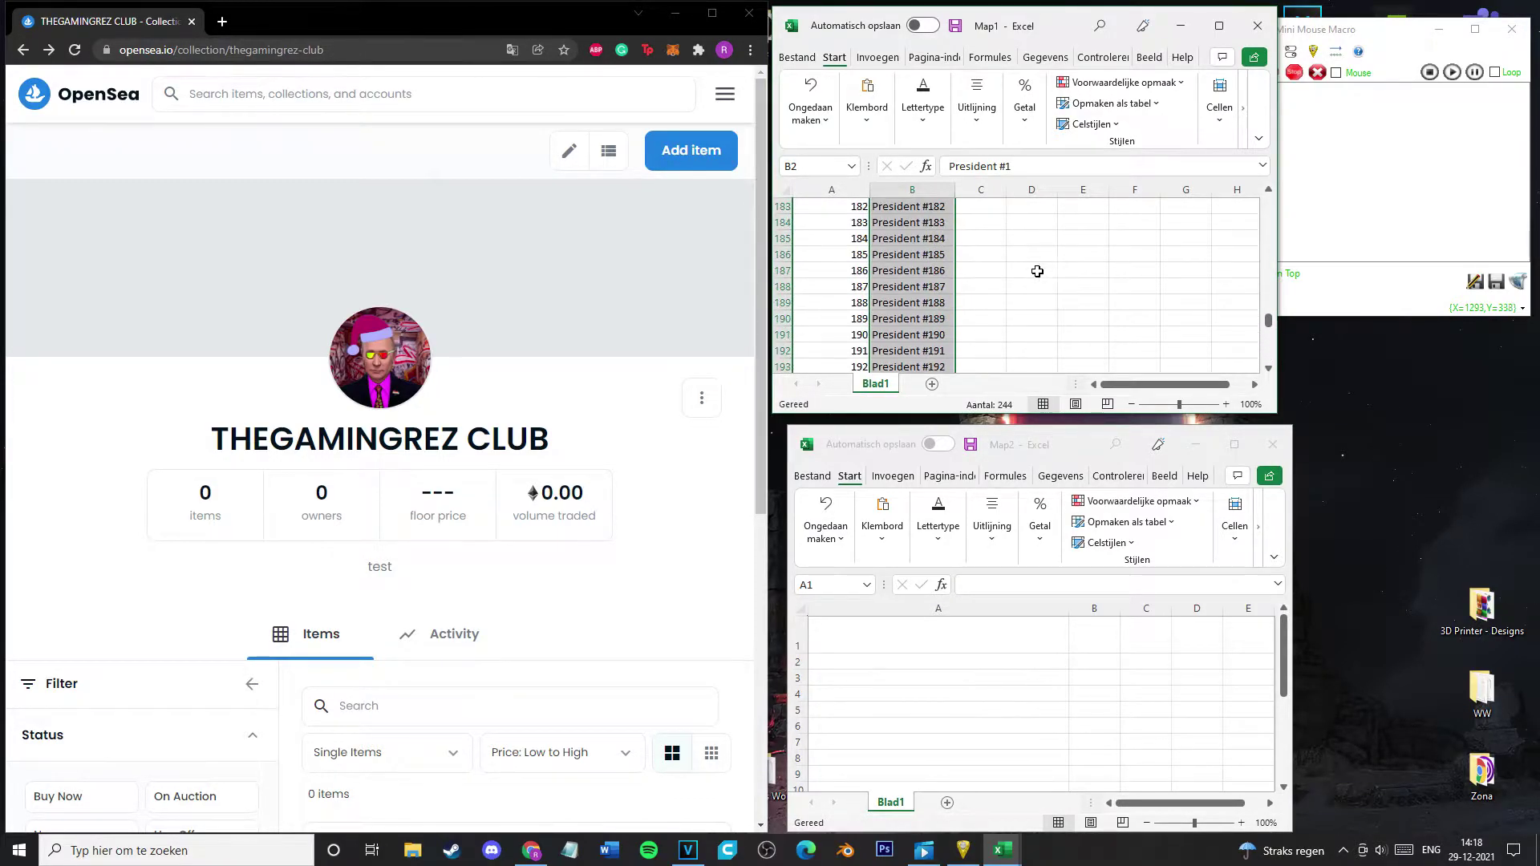
pyautogui.scroll(20, 1033, 251)
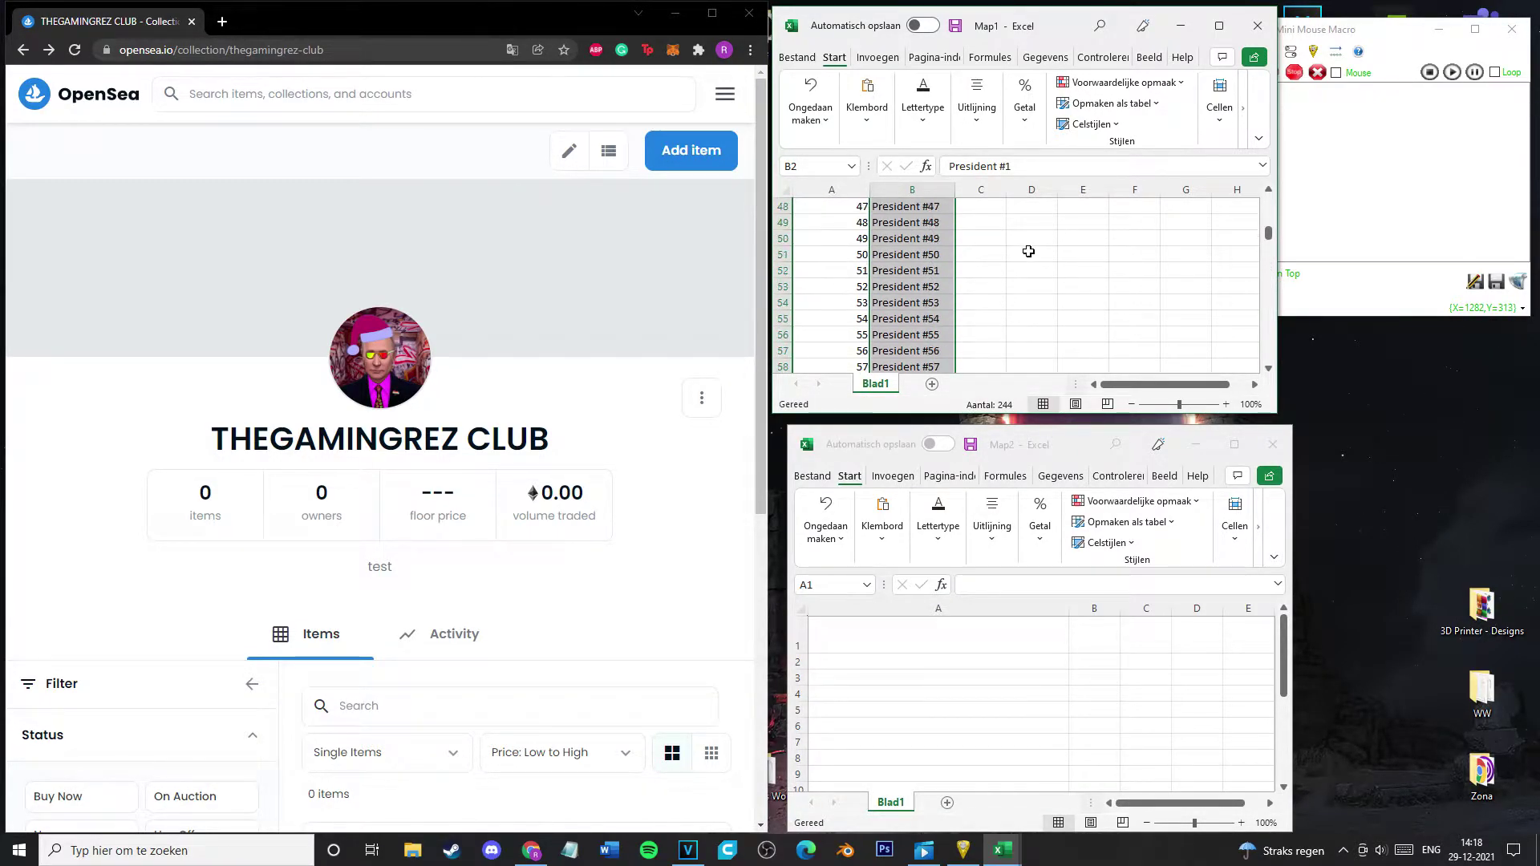
pyautogui.click(1031, 253)
pyautogui.click(857, 218)
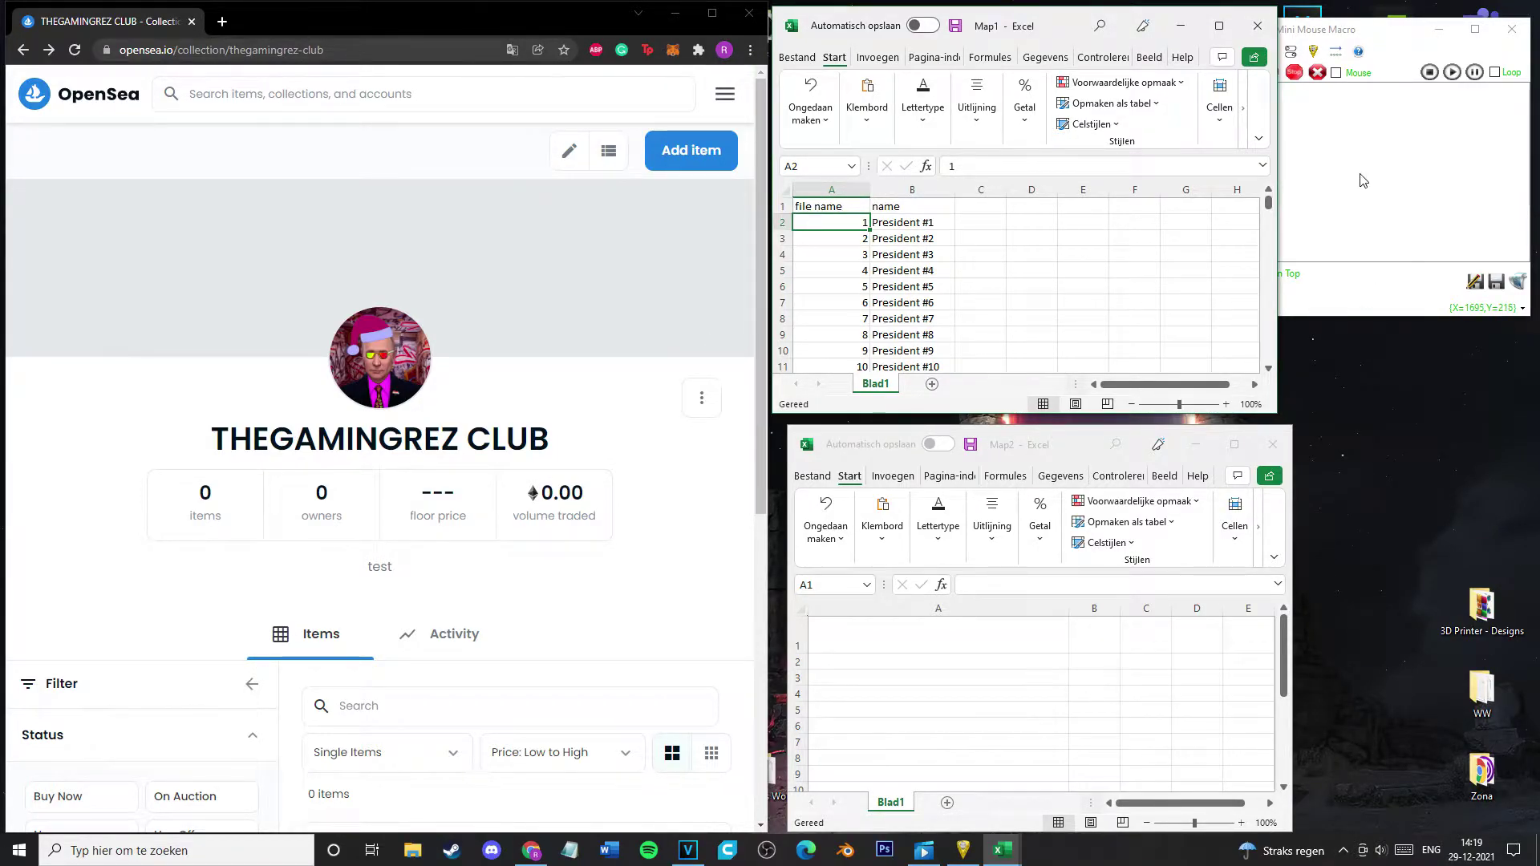
# Type the President club description of 10000 sexy Putin NFTs into Map2 cell A1
pyautogui.click(1364, 29)
pyautogui.moveTo(1363, 29); pyautogui.dragTo(1406, 29)
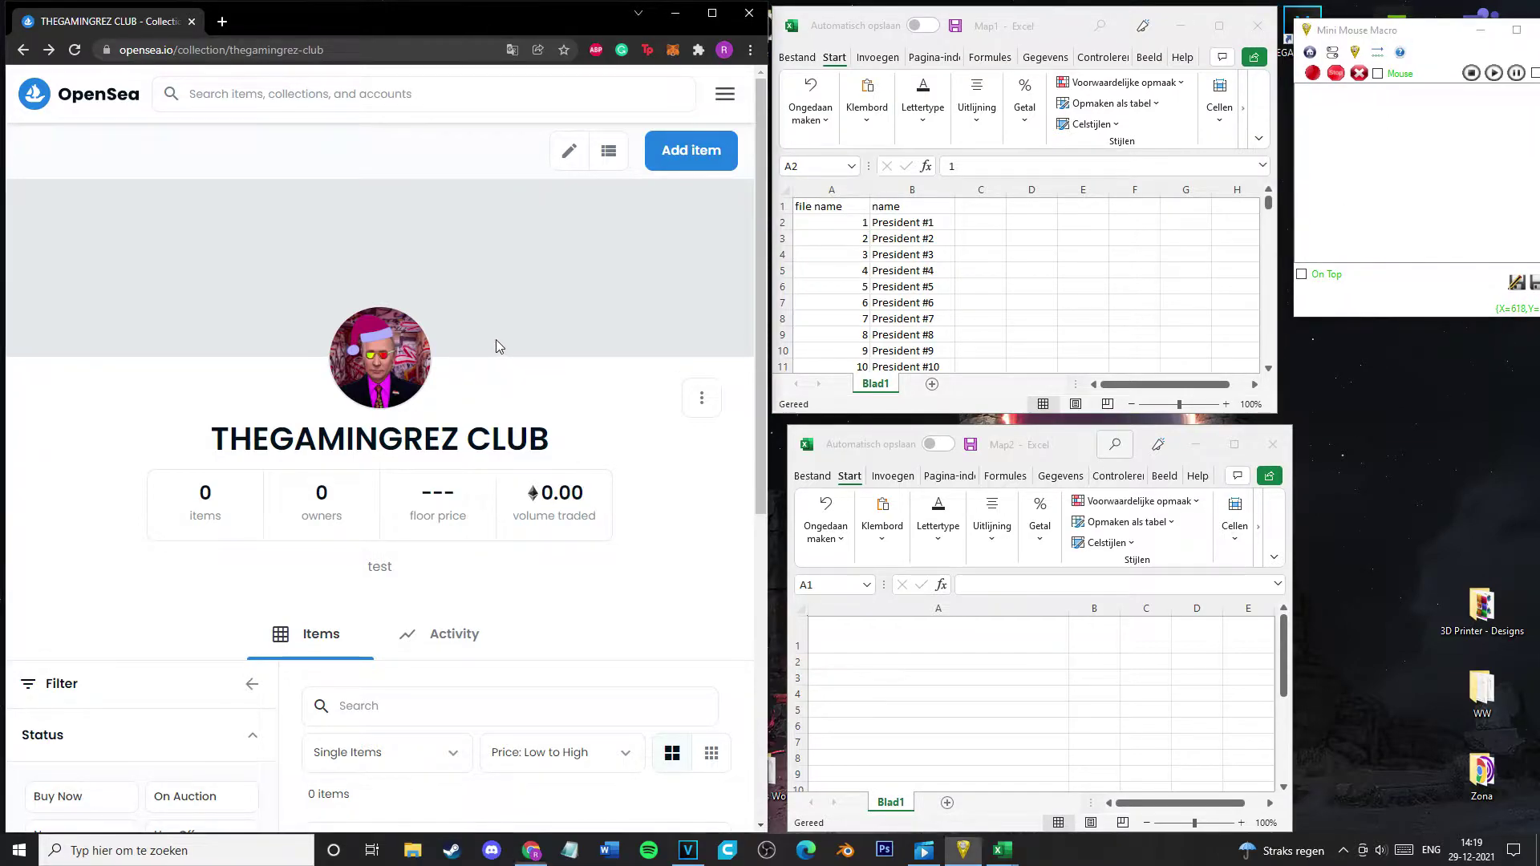
pyautogui.doubleClick(885, 635)
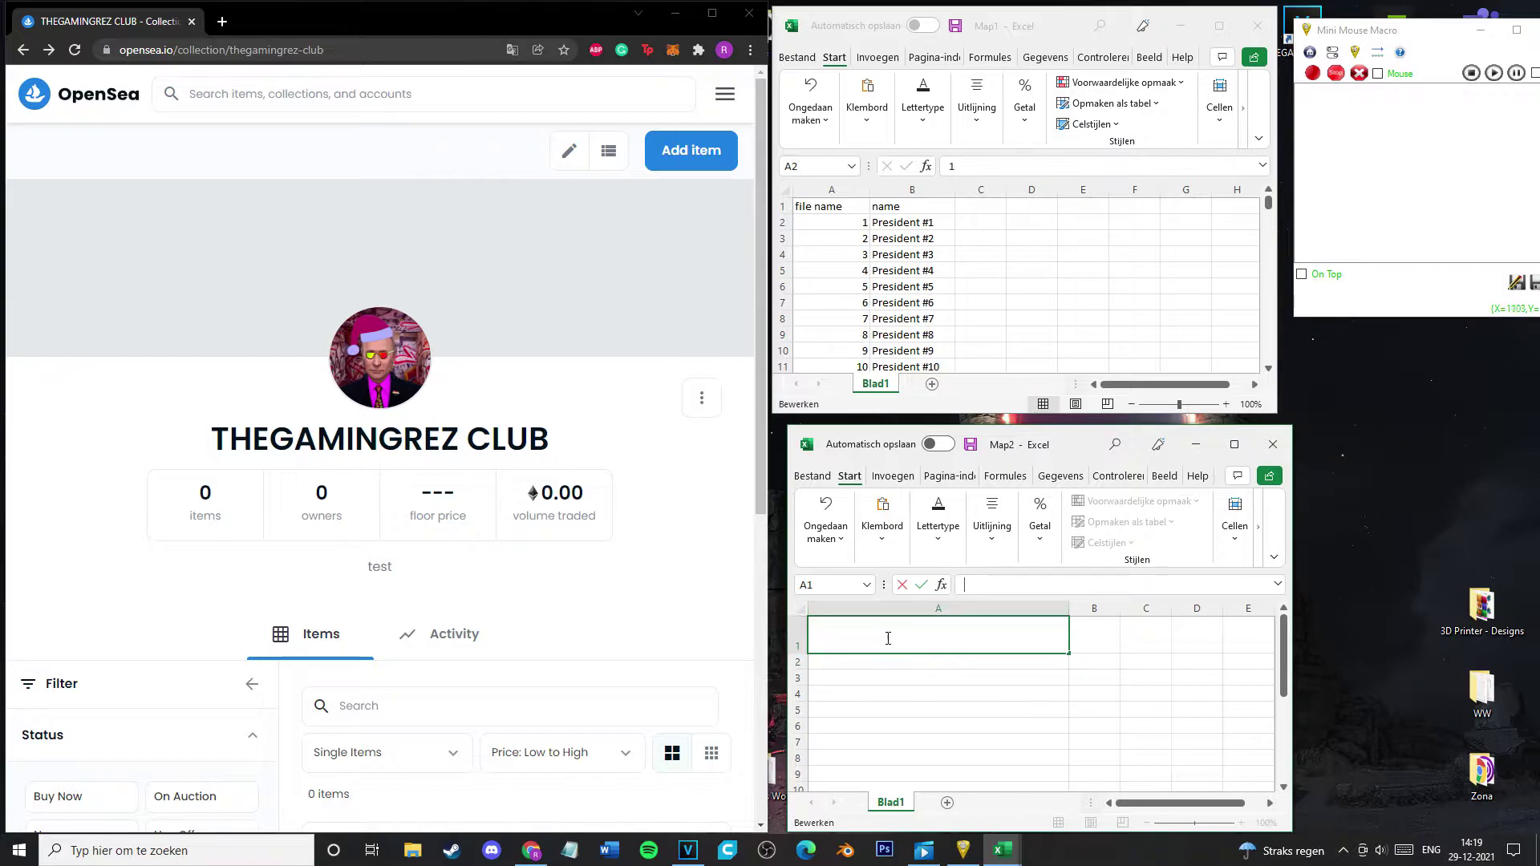
pyautogui.click(829, 507)
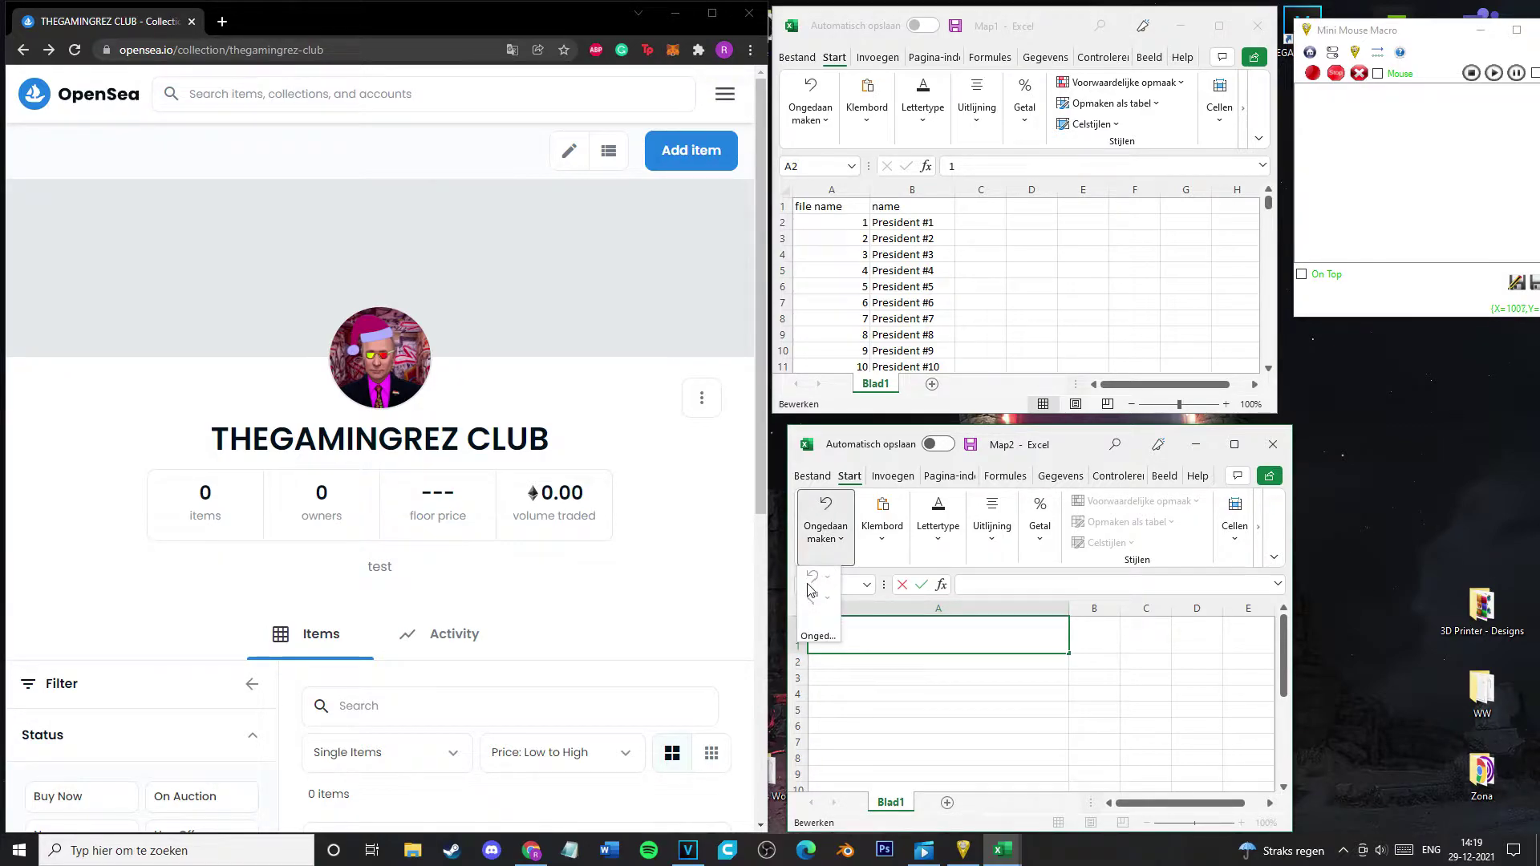
pyautogui.click(953, 612)
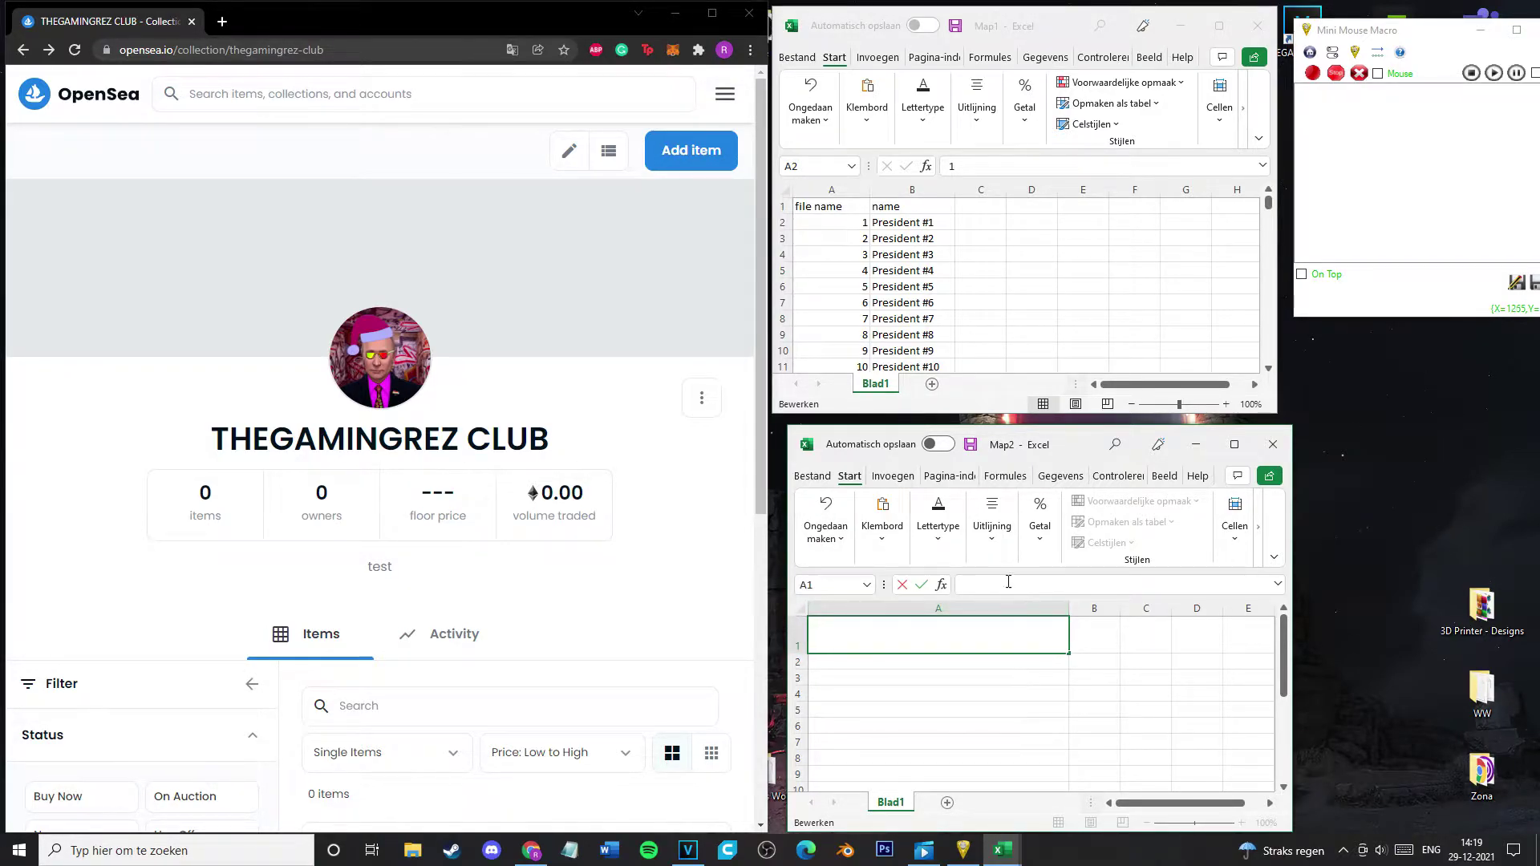
pyautogui.write('sident club is made by rez, its an NFT collection of 10000 s')
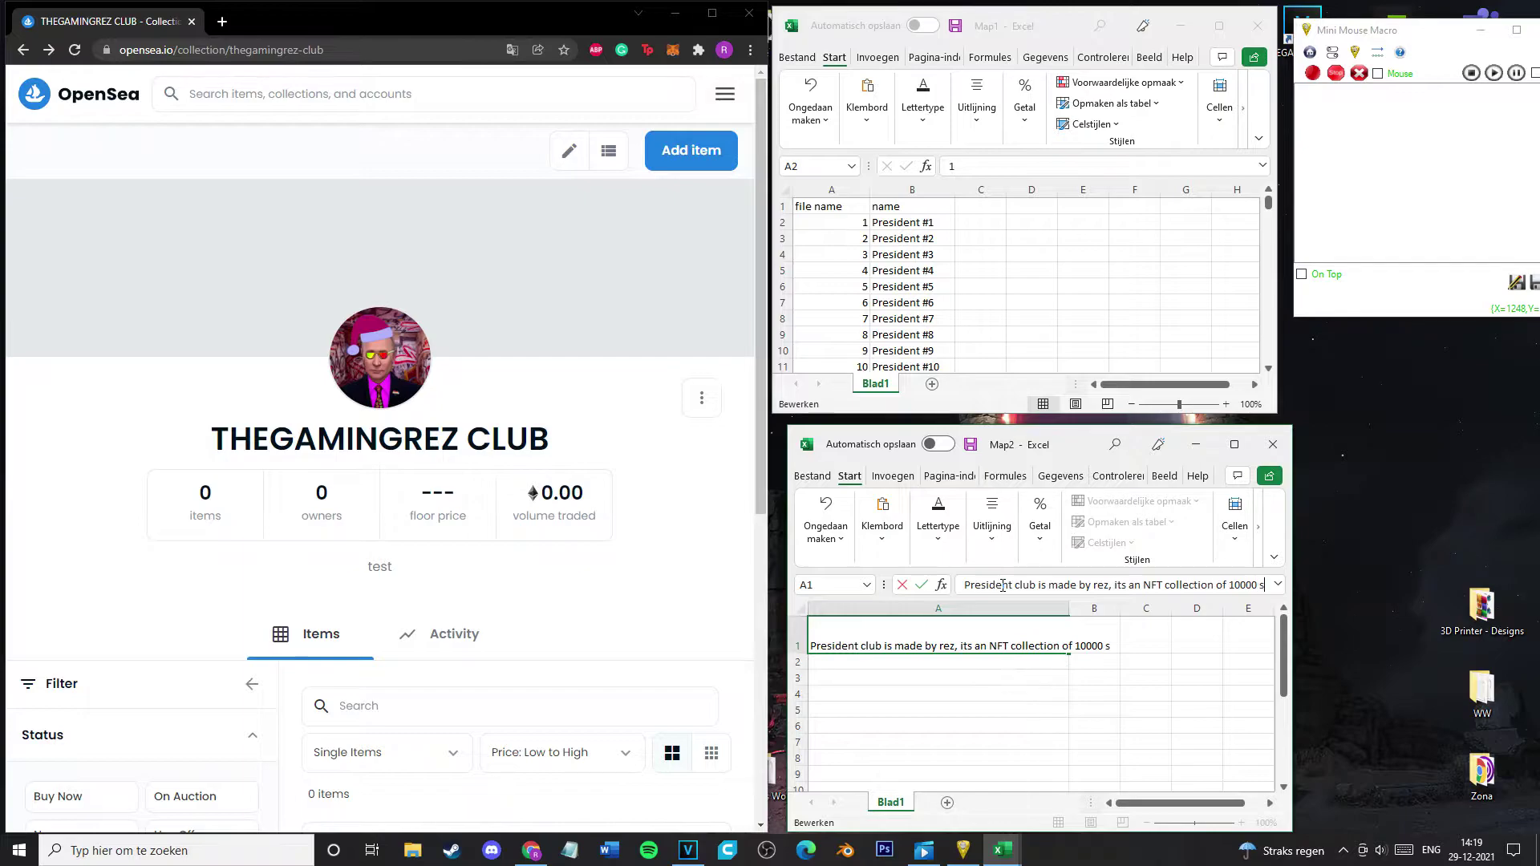
pyautogui.write('exy Pui')
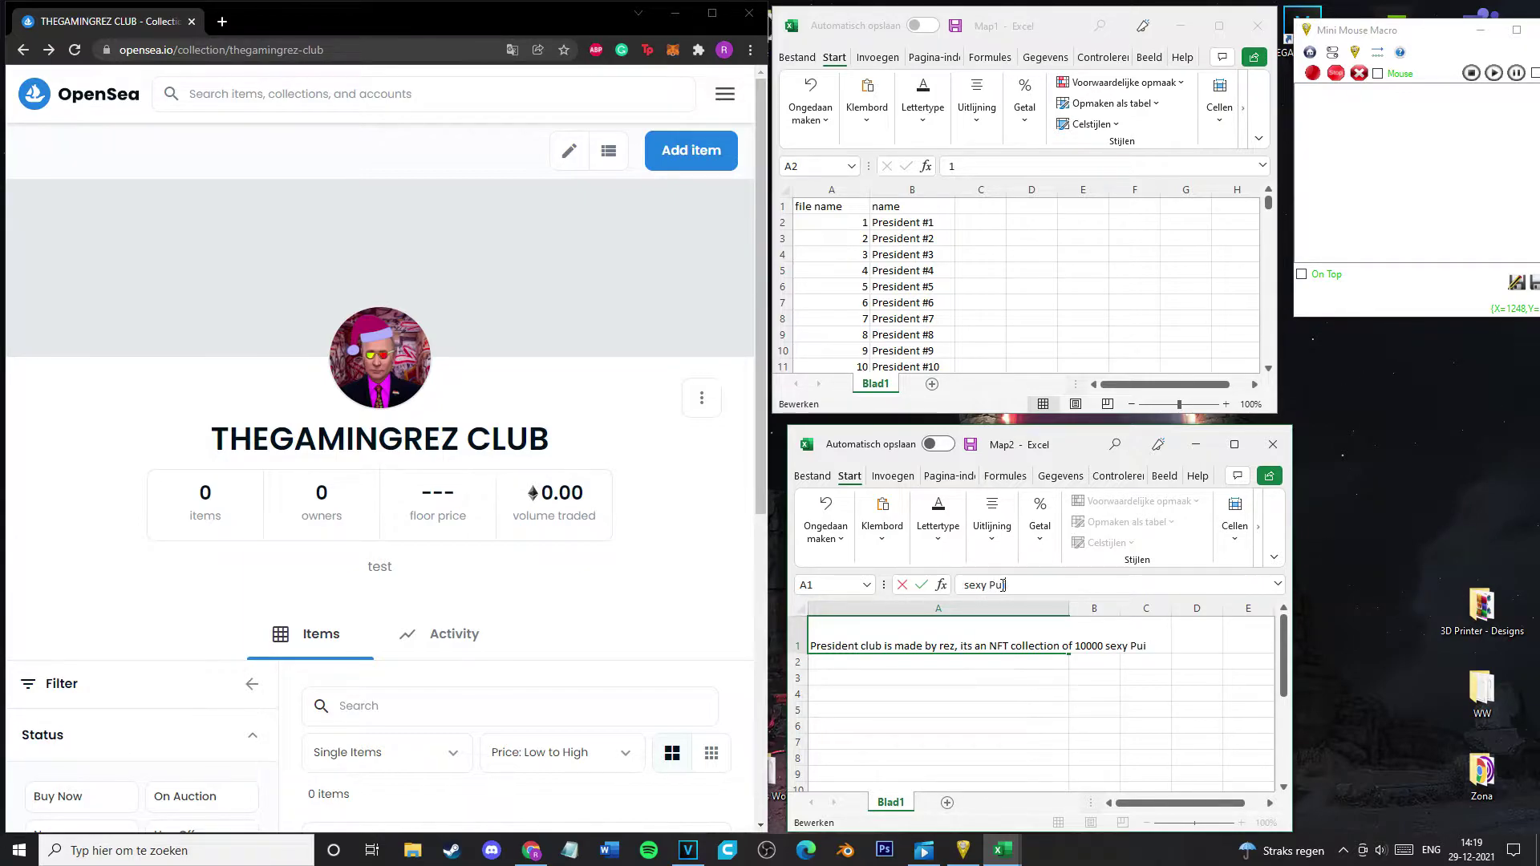
pyautogui.write("tnbtin NFT's.")
pyautogui.click(830, 658)
pyautogui.click(863, 681)
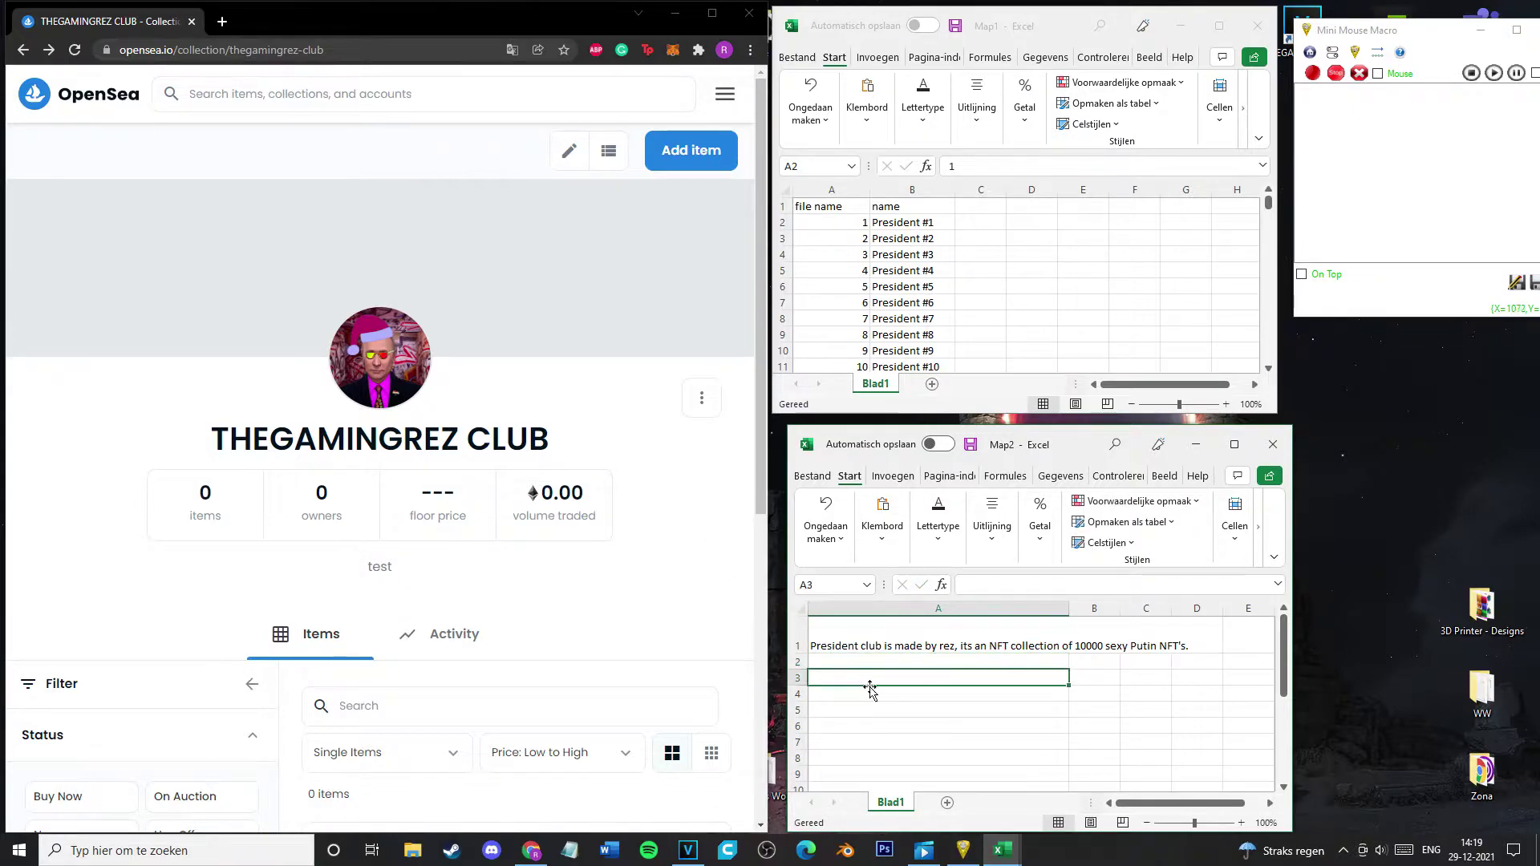
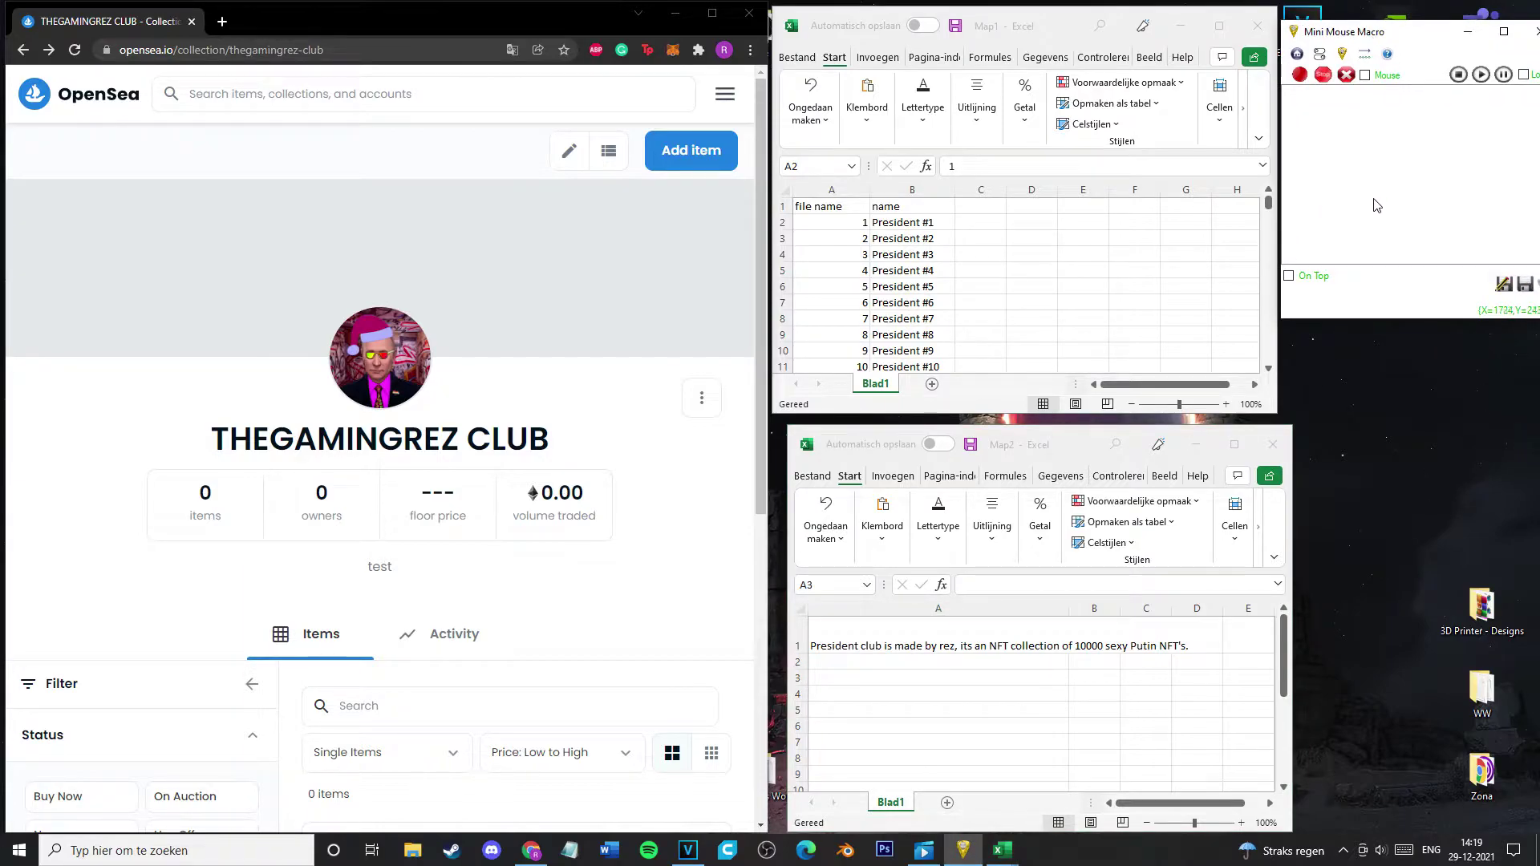
# Arrange the Map1 spreadsheet, browser and Mini Mouse Macro windows side by side
pyautogui.moveTo(1418, 40); pyautogui.dragTo(1411, 47)
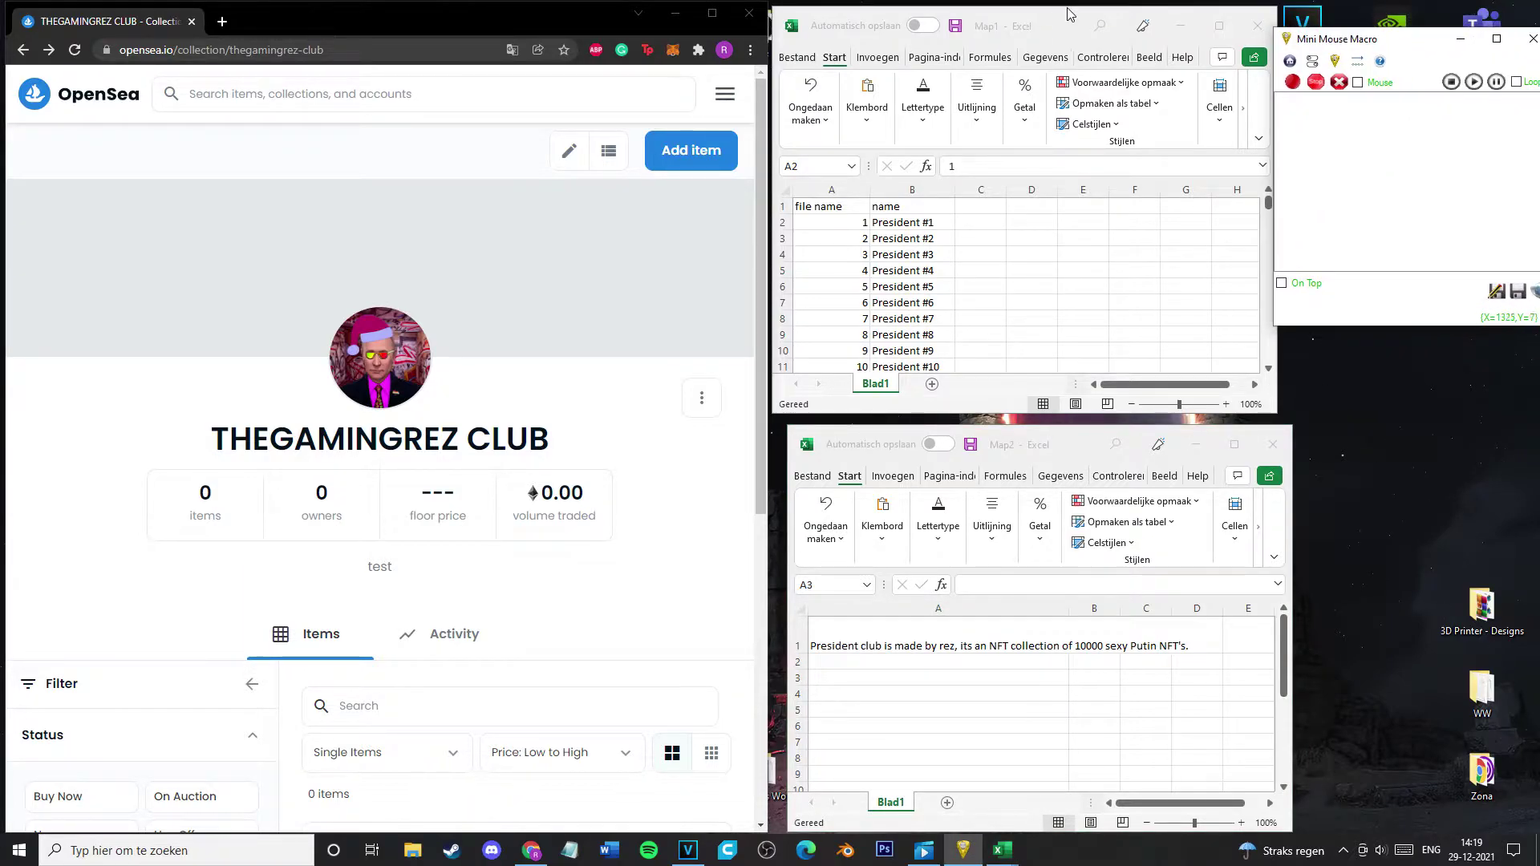
pyautogui.moveTo(1064, 26); pyautogui.dragTo(1055, 24)
pyautogui.click(521, 15)
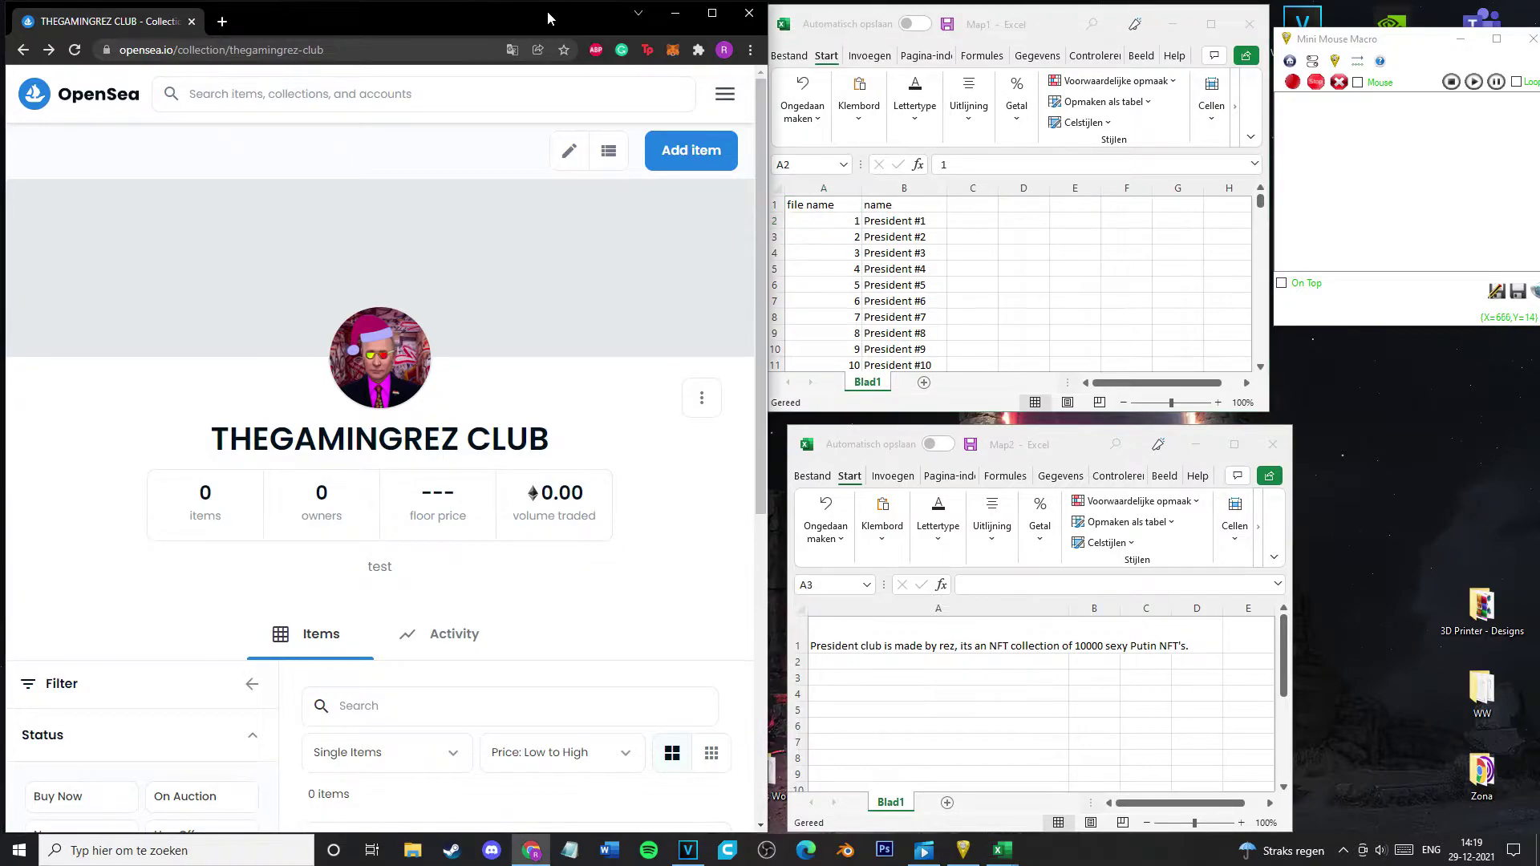
pyautogui.moveTo(757, 272); pyautogui.dragTo(757, 269)
pyautogui.click(868, 15)
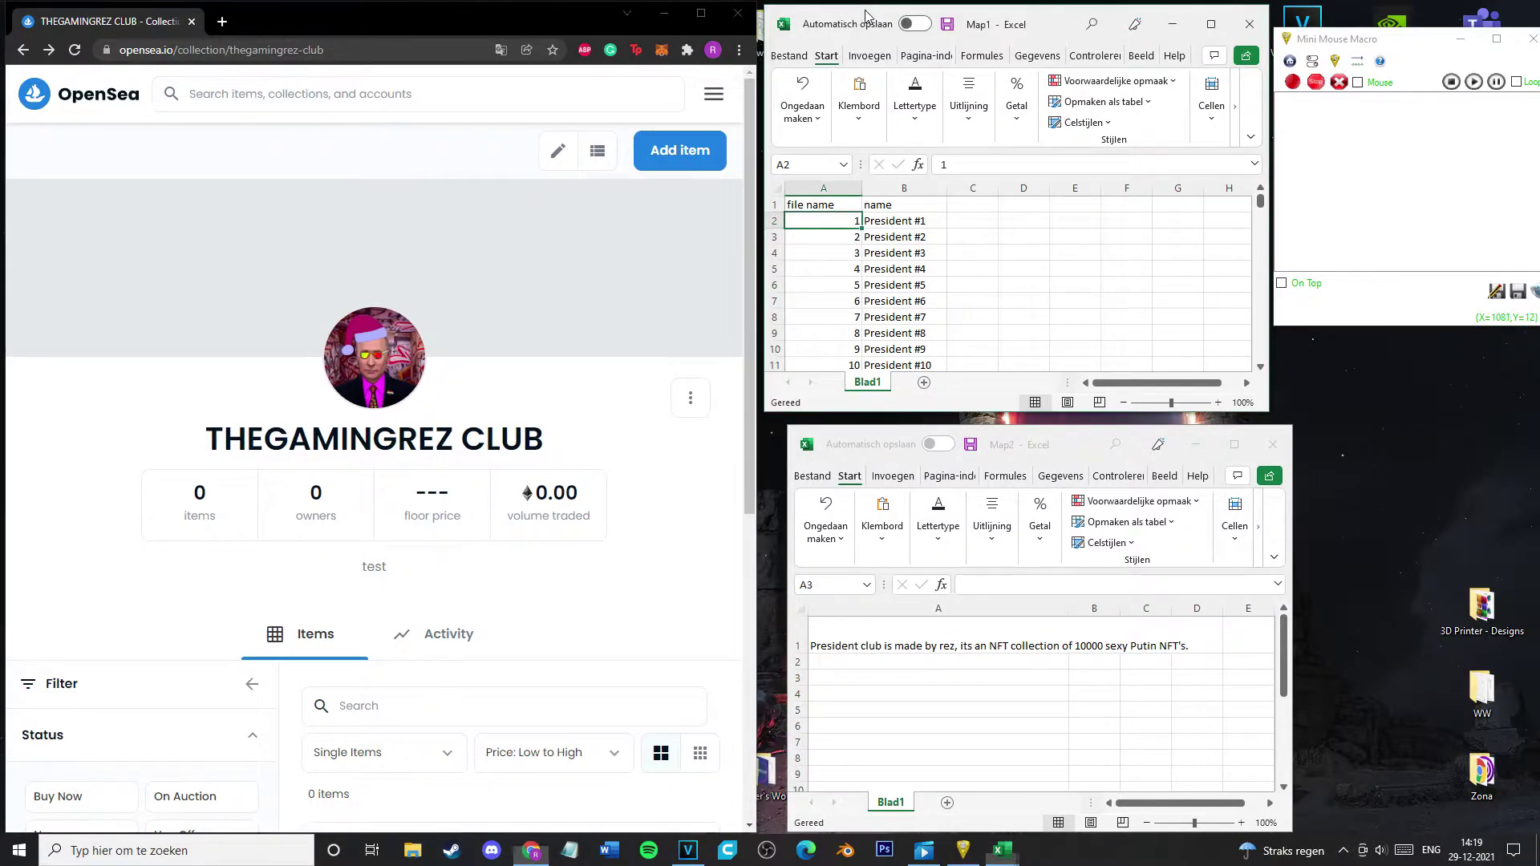
pyautogui.moveTo(1043, 16); pyautogui.dragTo(1038, 15)
pyautogui.moveTo(1406, 44); pyautogui.dragTo(1395, 42)
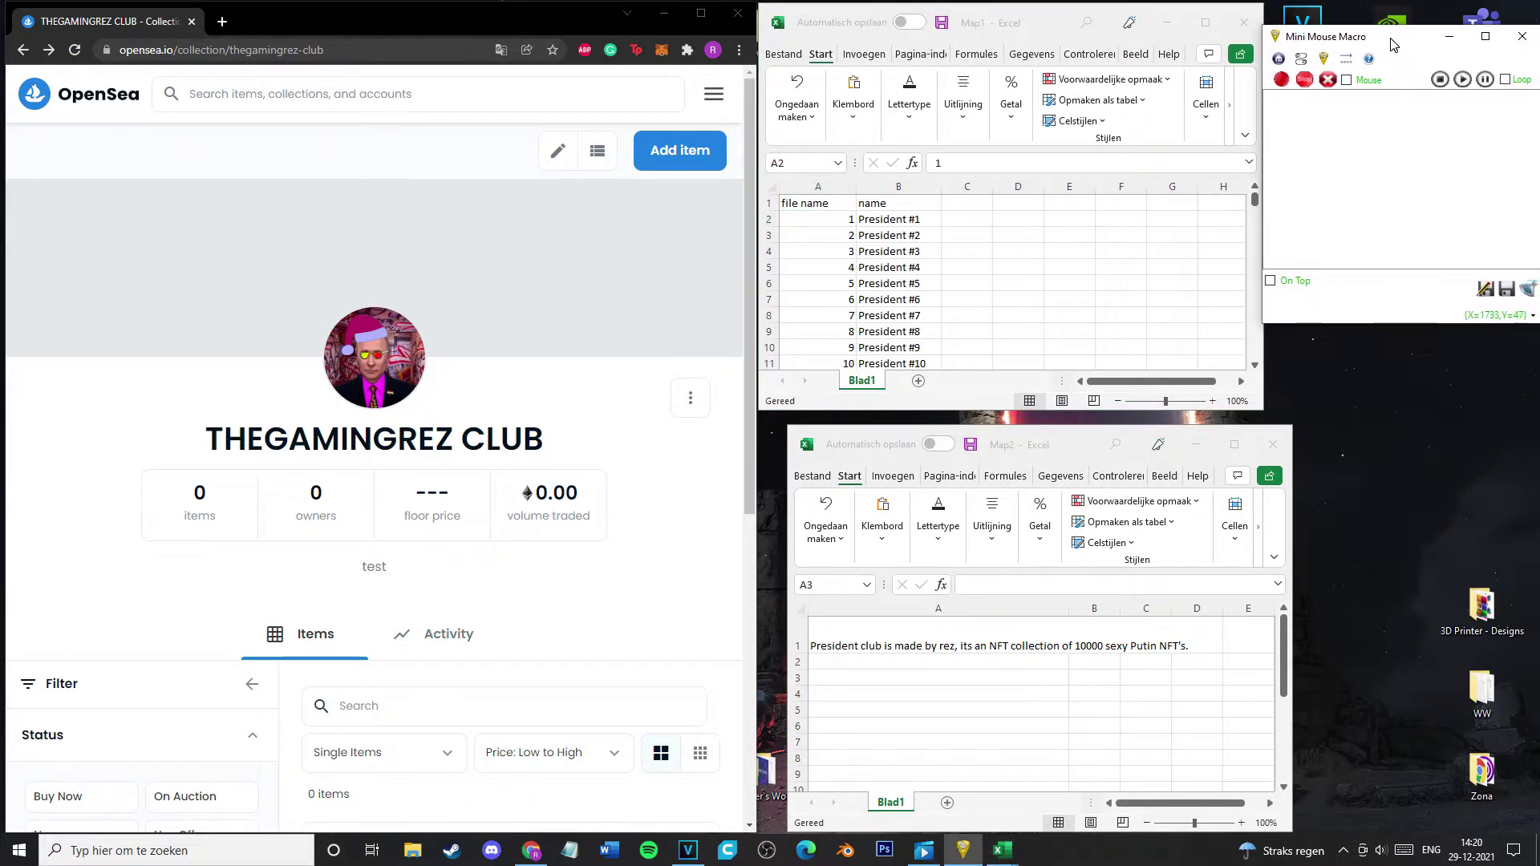
# Turn on looping in Mini Mouse Macro with 100 repetitions
pyautogui.click(1506, 79)
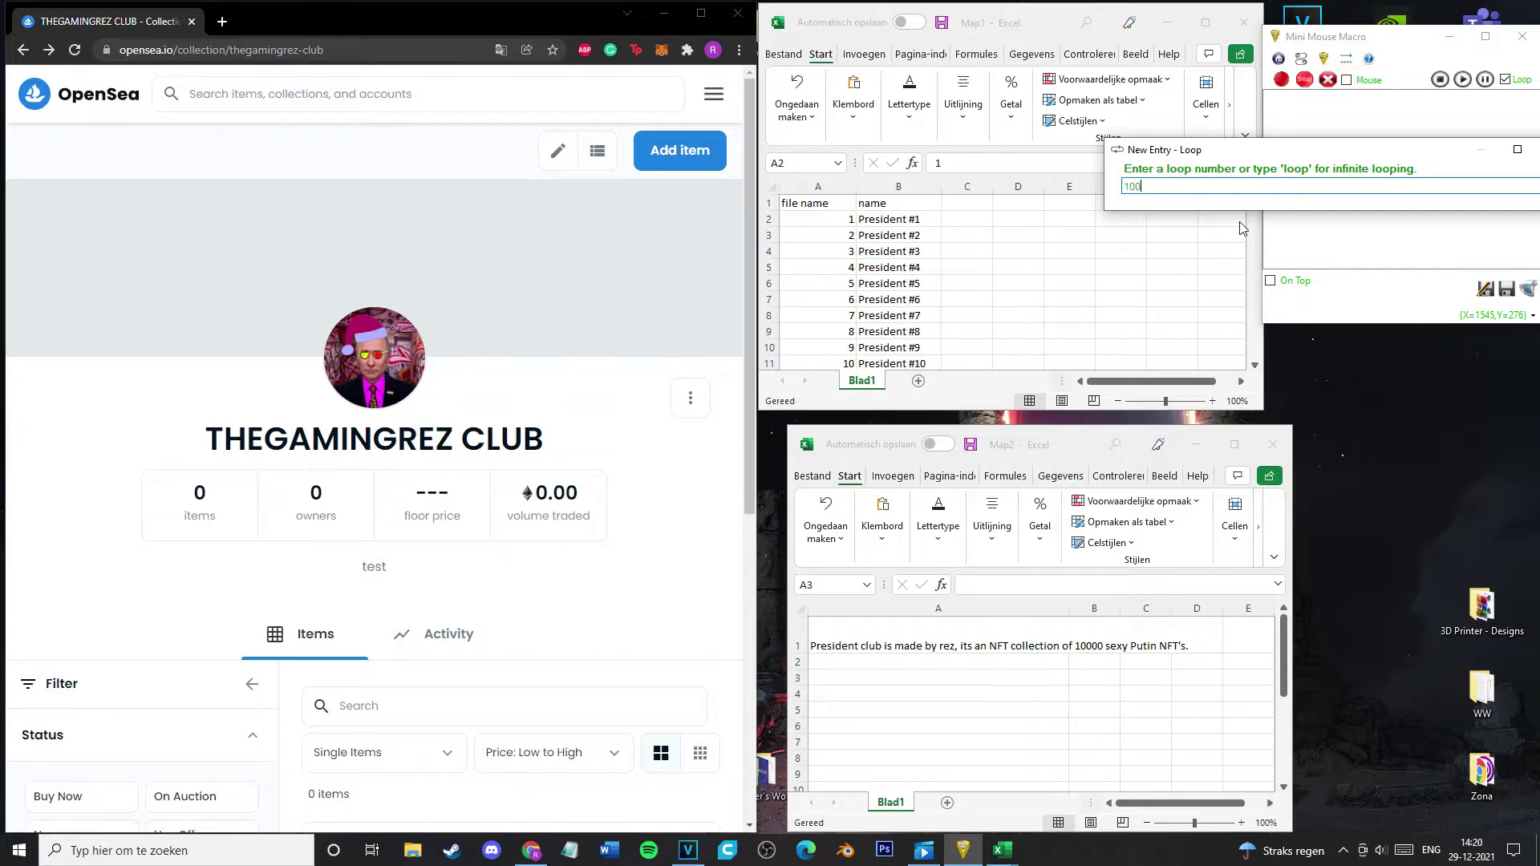
pyautogui.press('Return')
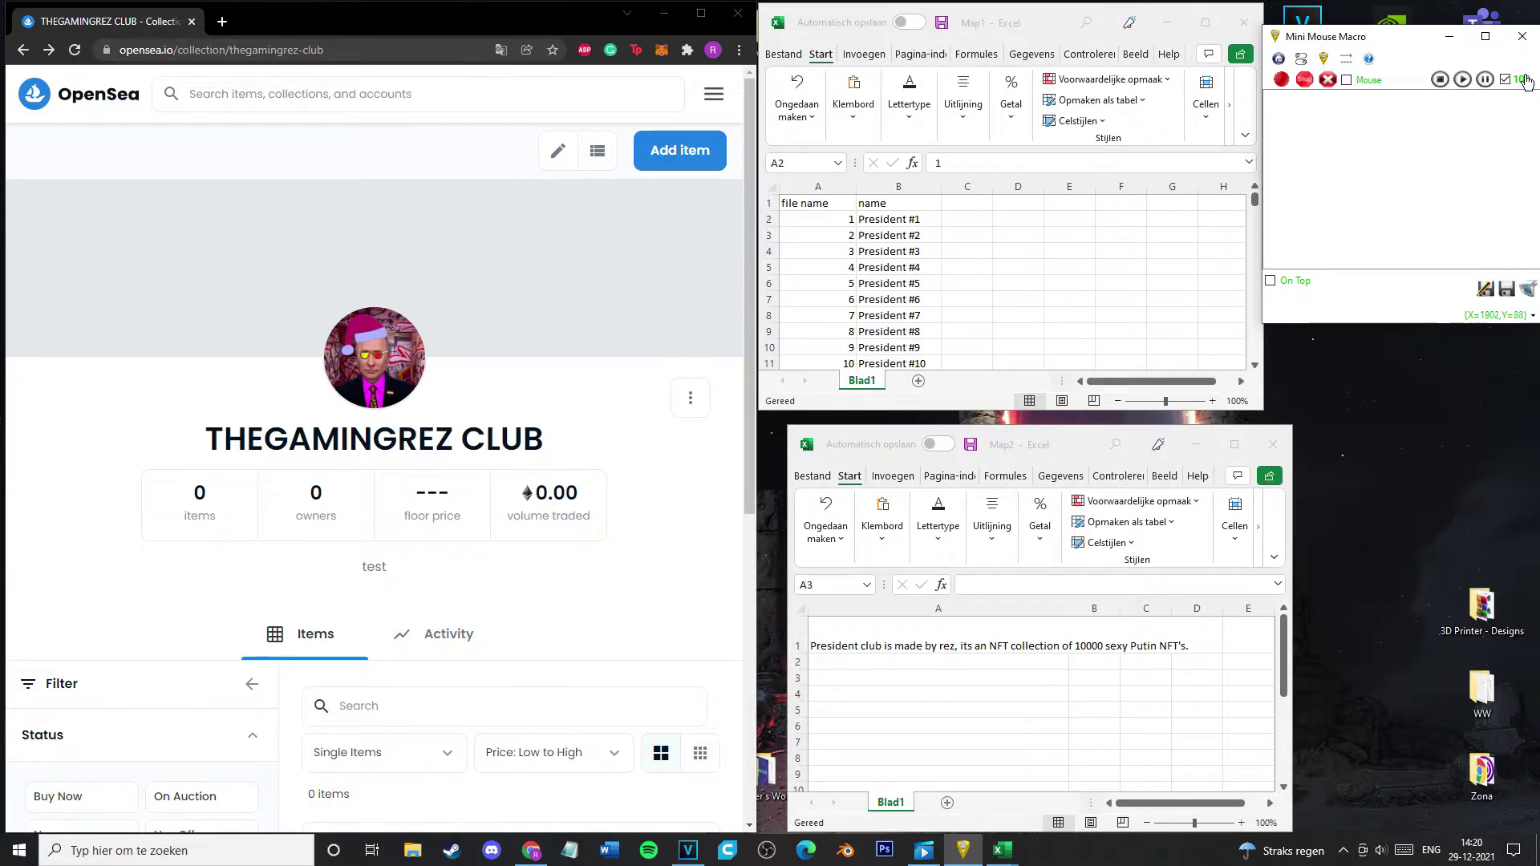
pyautogui.moveTo(1379, 41); pyautogui.dragTo(1389, 39)
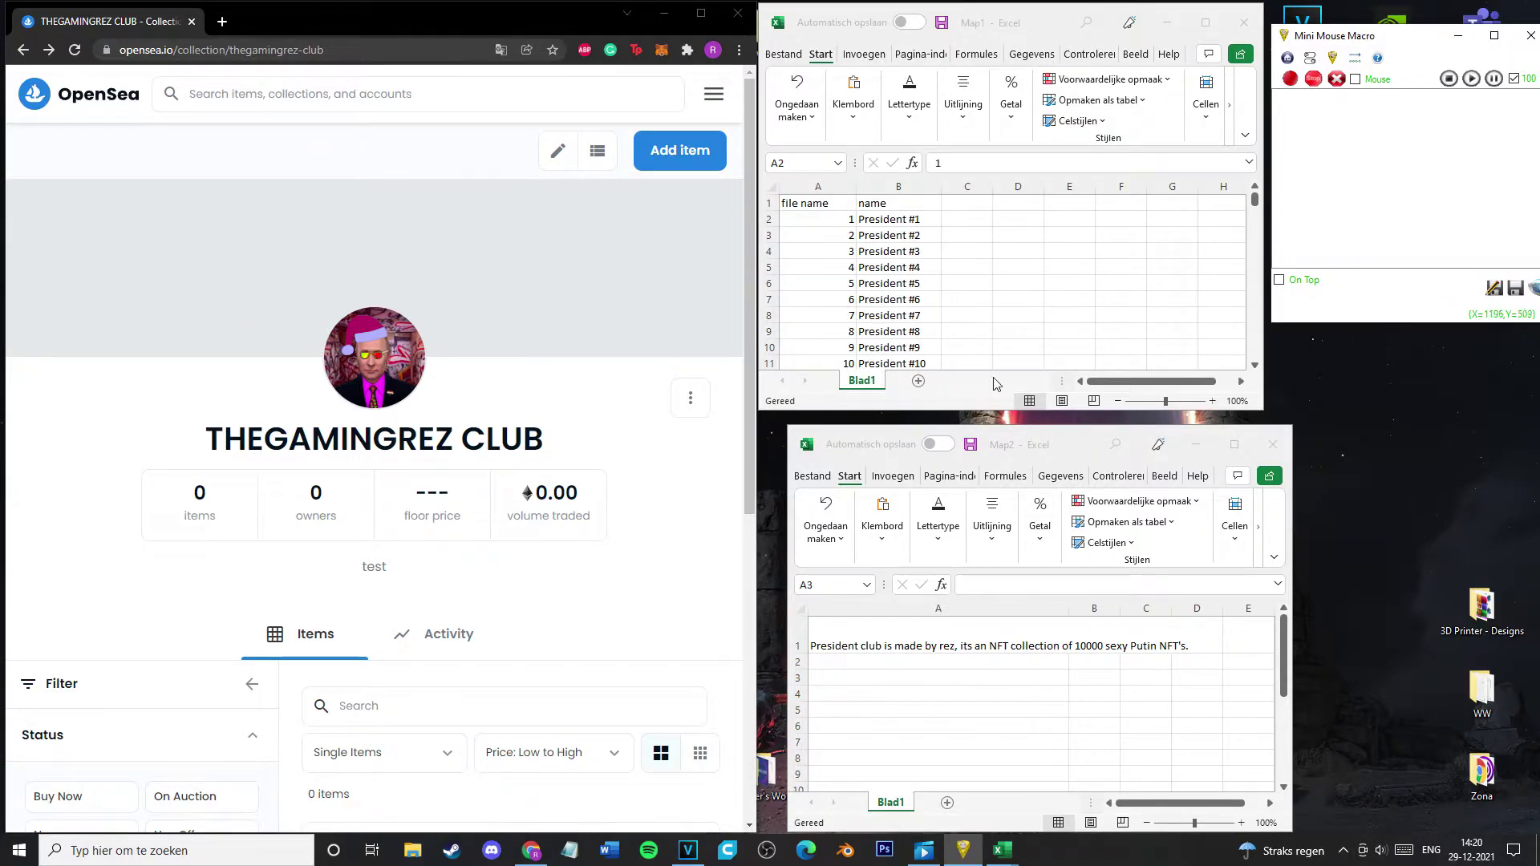
# Start macro recording, begin a new item, and copy file number 1 from cell A2
pyautogui.click(1290, 79)
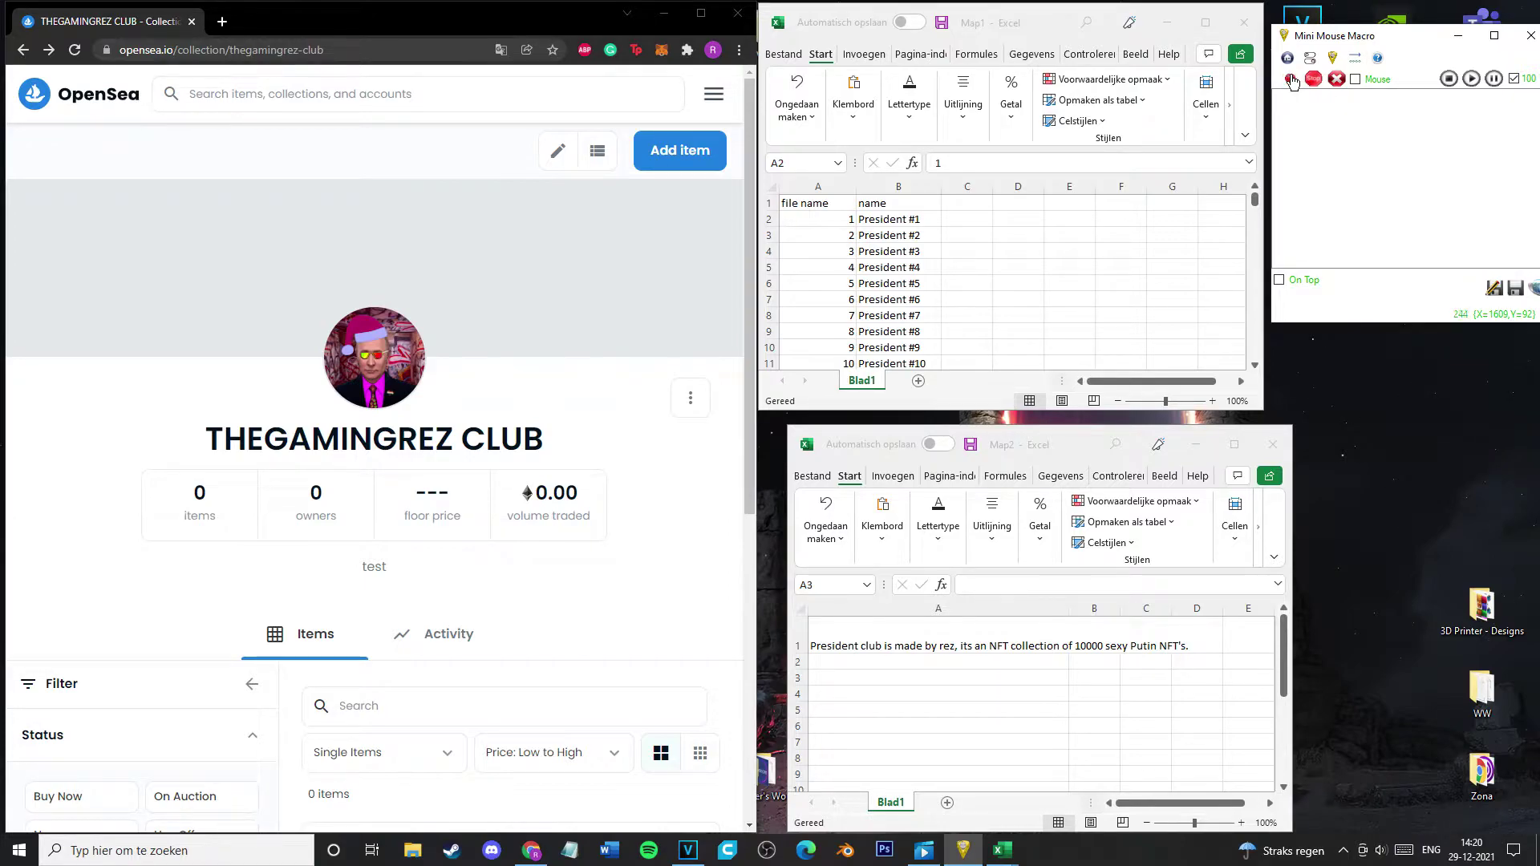
pyautogui.click(692, 147)
pyautogui.click(844, 215)
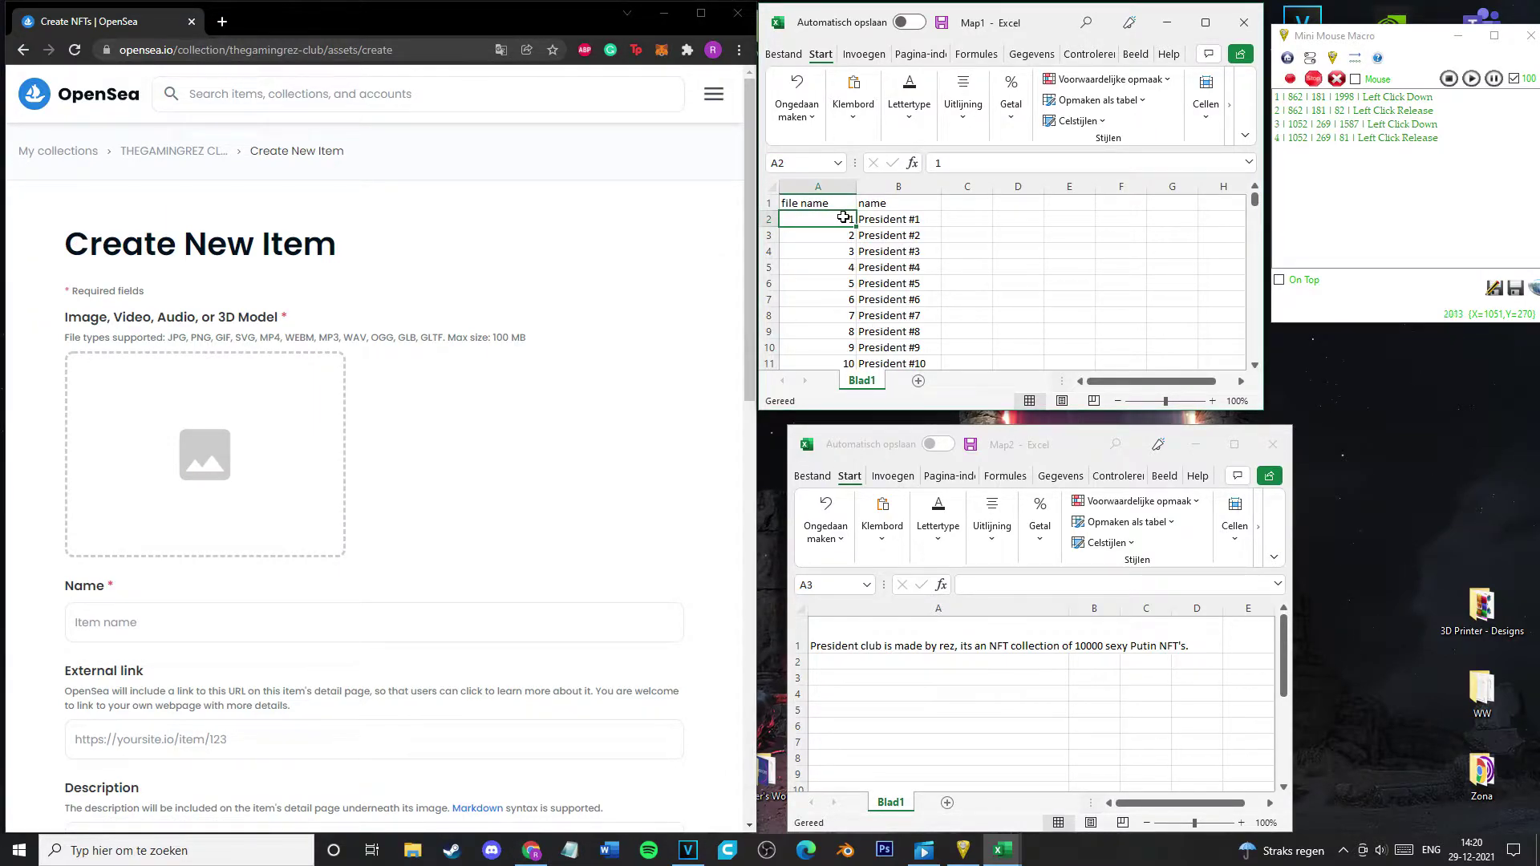
pyautogui.hotkey('ctrl', 'c')
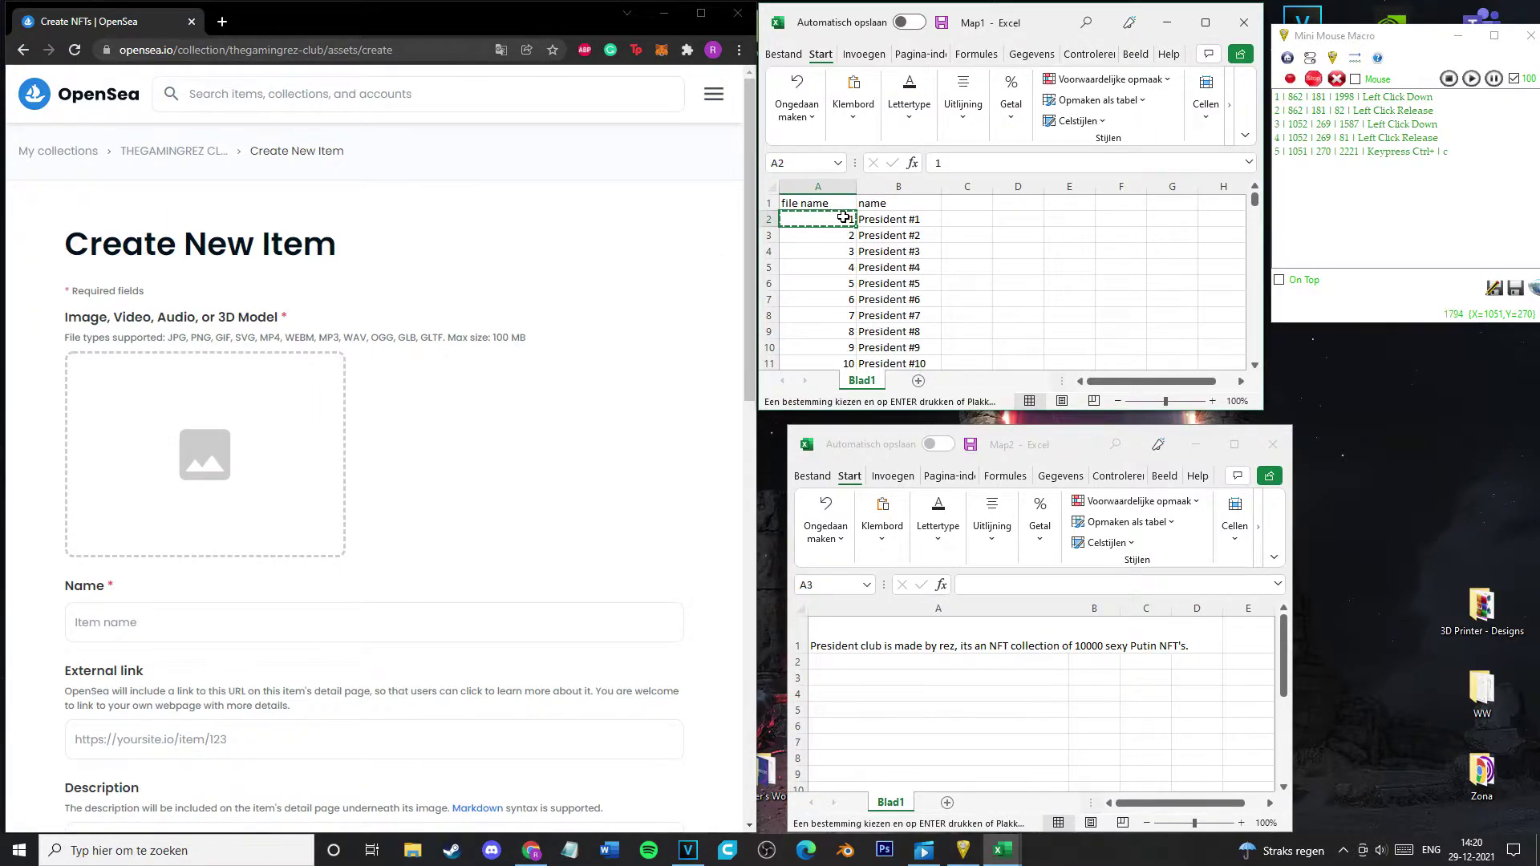
pyautogui.press('Right')
# Upload 1.png as the item image using the pasted file name
pyautogui.click(619, 266)
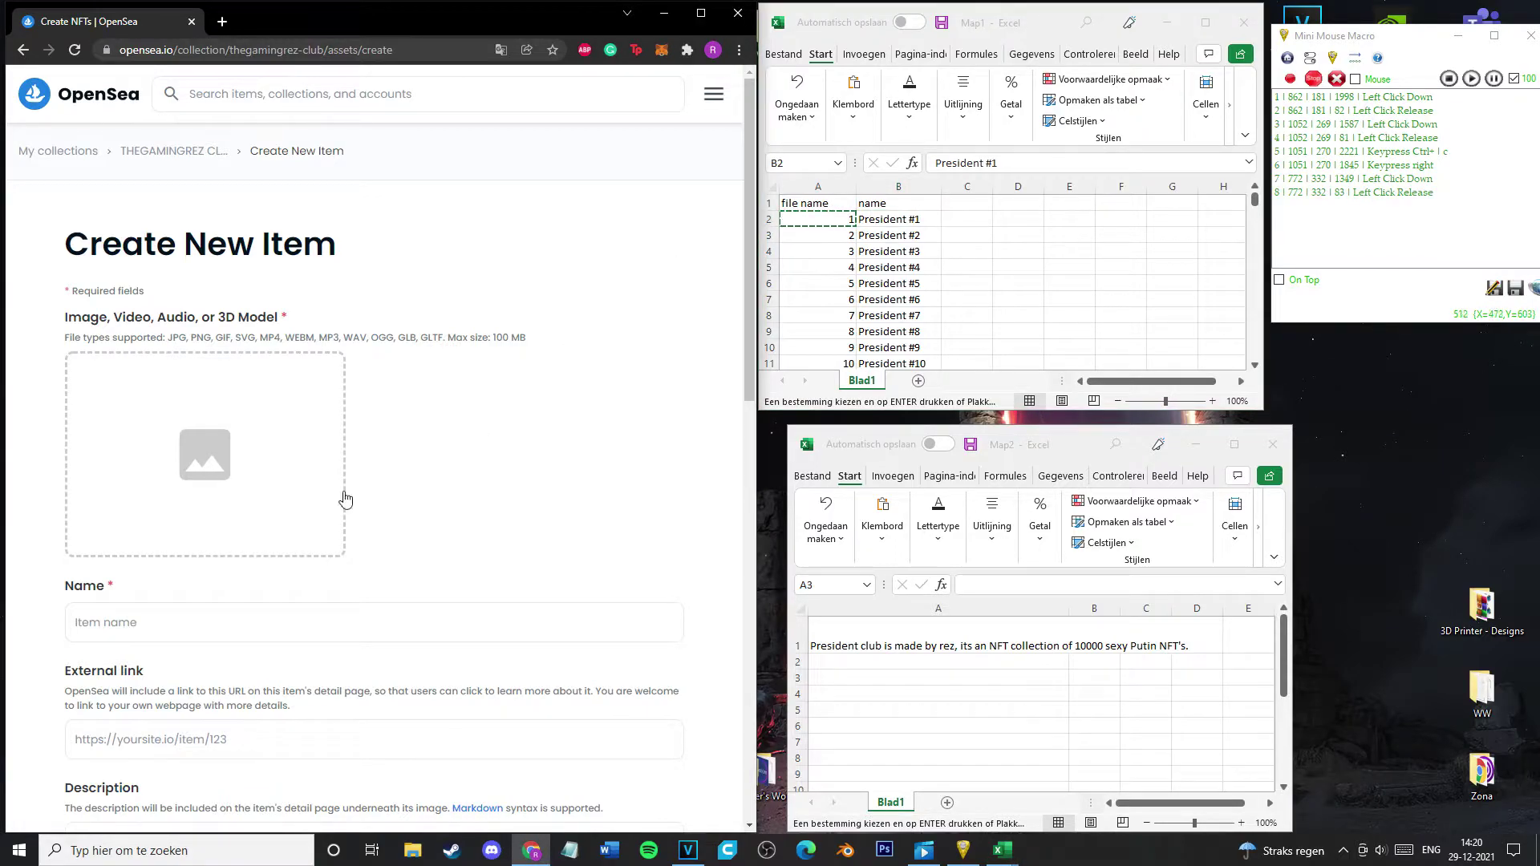
pyautogui.click(175, 460)
pyautogui.hotkey('ctrl', 'v')
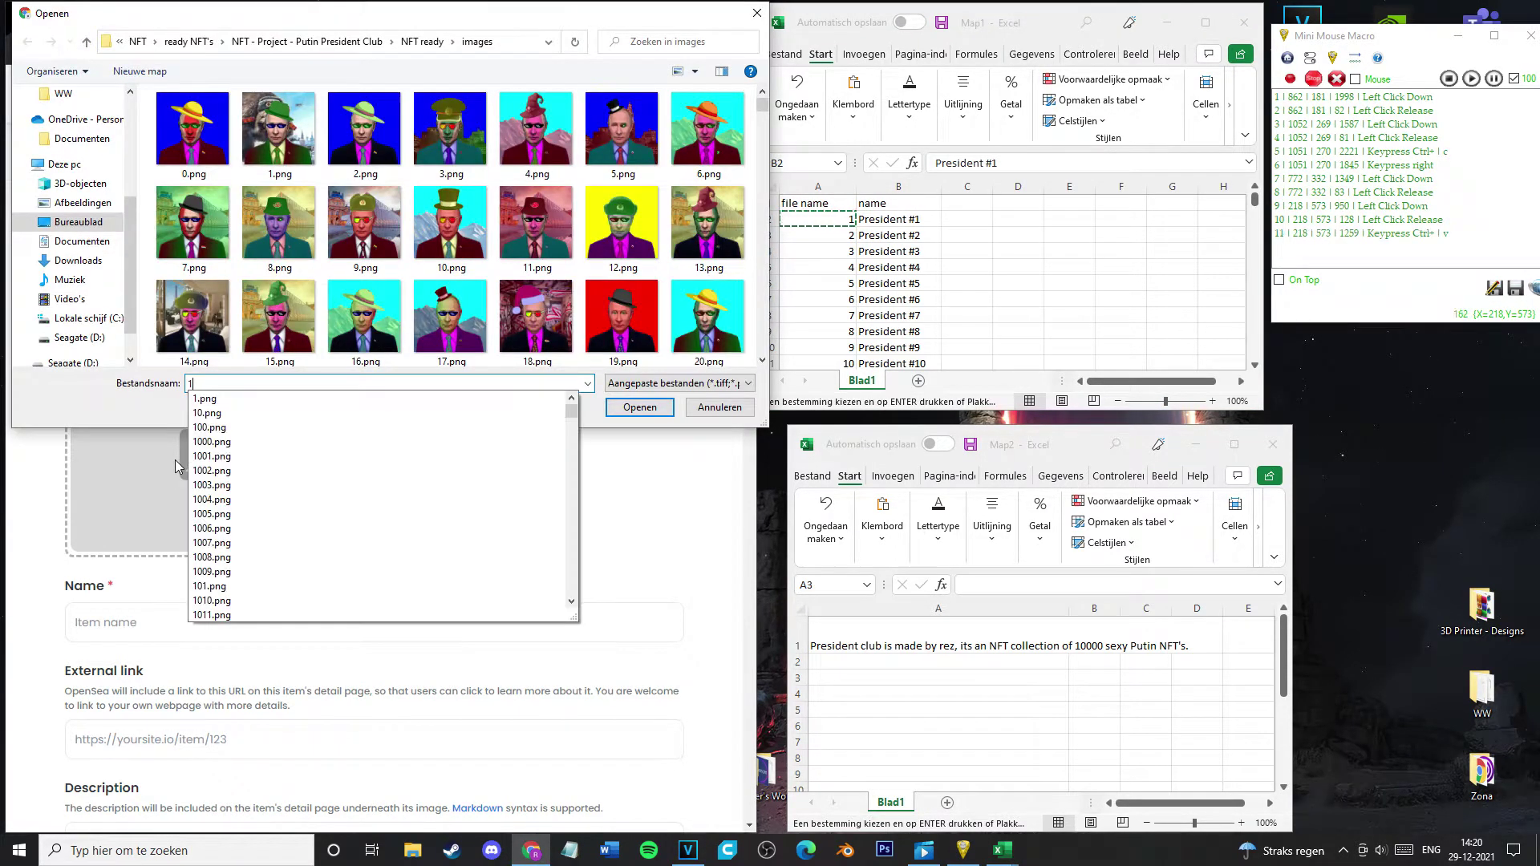
pyautogui.click(245, 397)
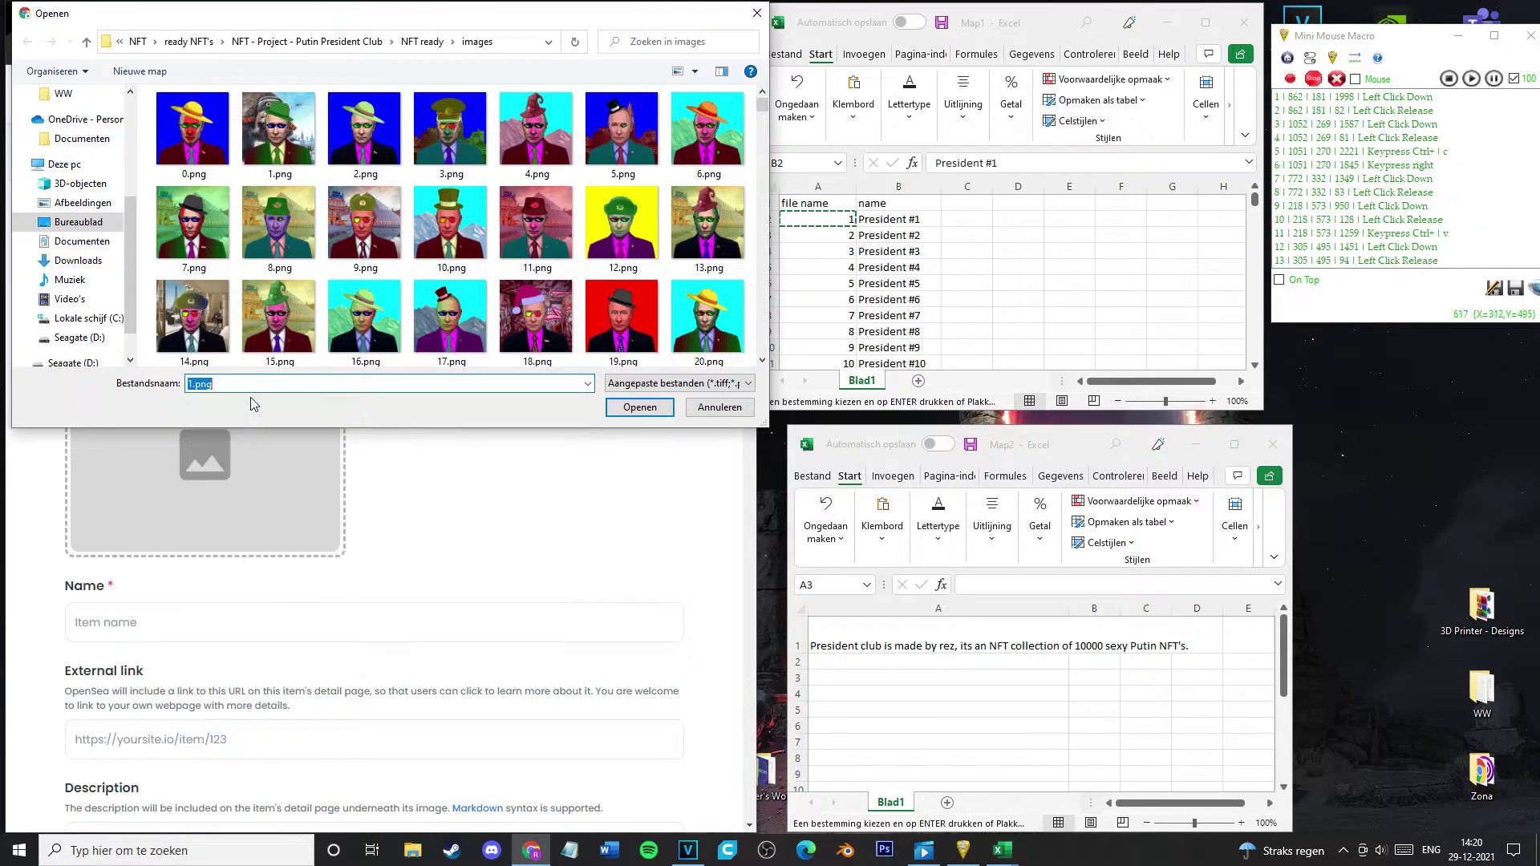
pyautogui.click(624, 402)
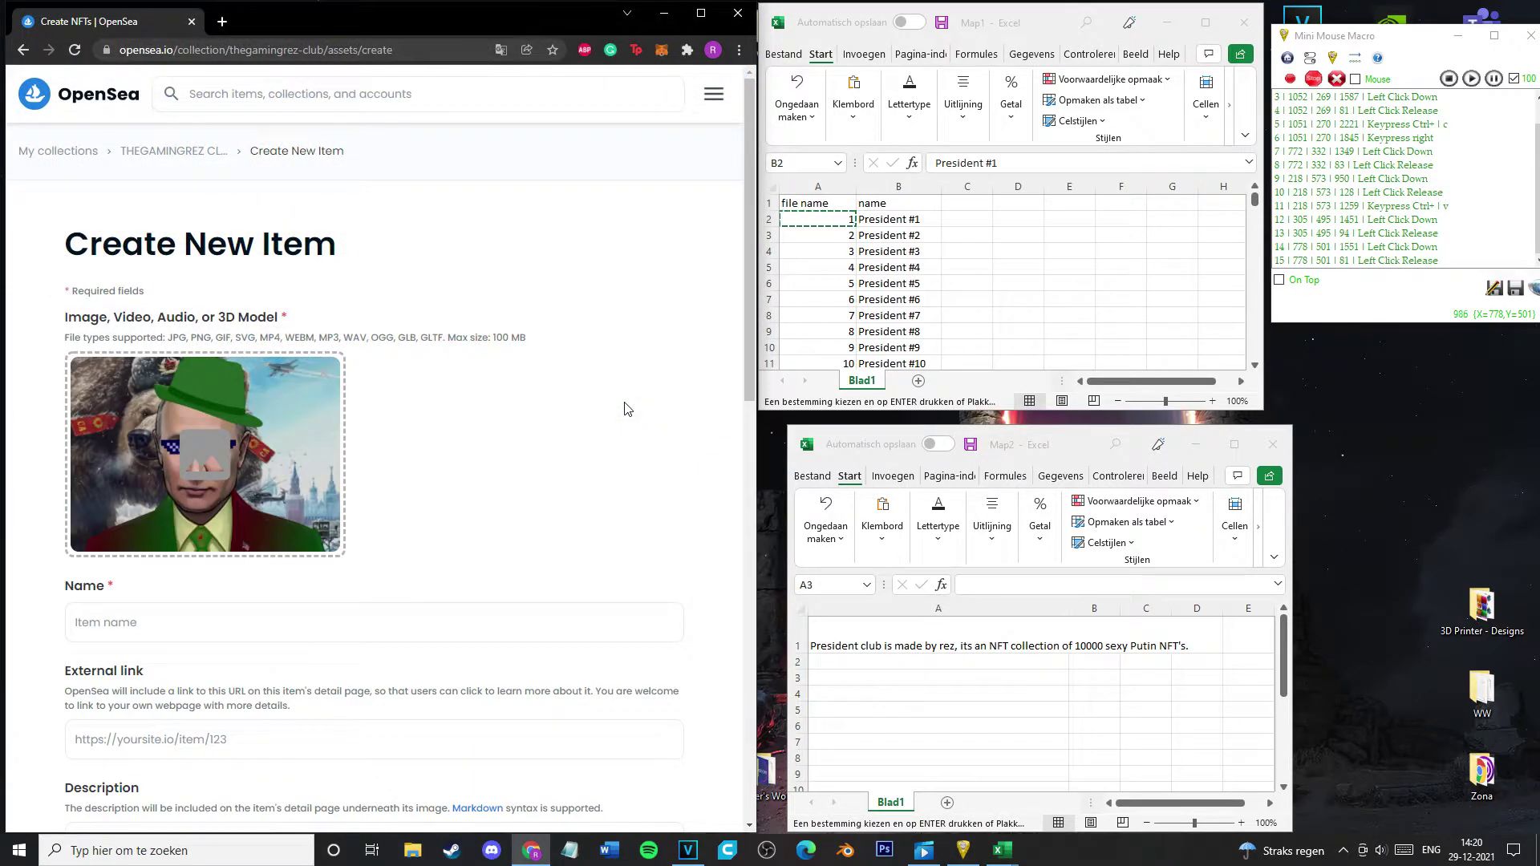
# Copy President #1 from Map1 cell B2 and paste it as the item name
pyautogui.click(968, 227)
pyautogui.hotkey('ctrl', 'c')
pyautogui.press('Down')
pyautogui.press('Left')
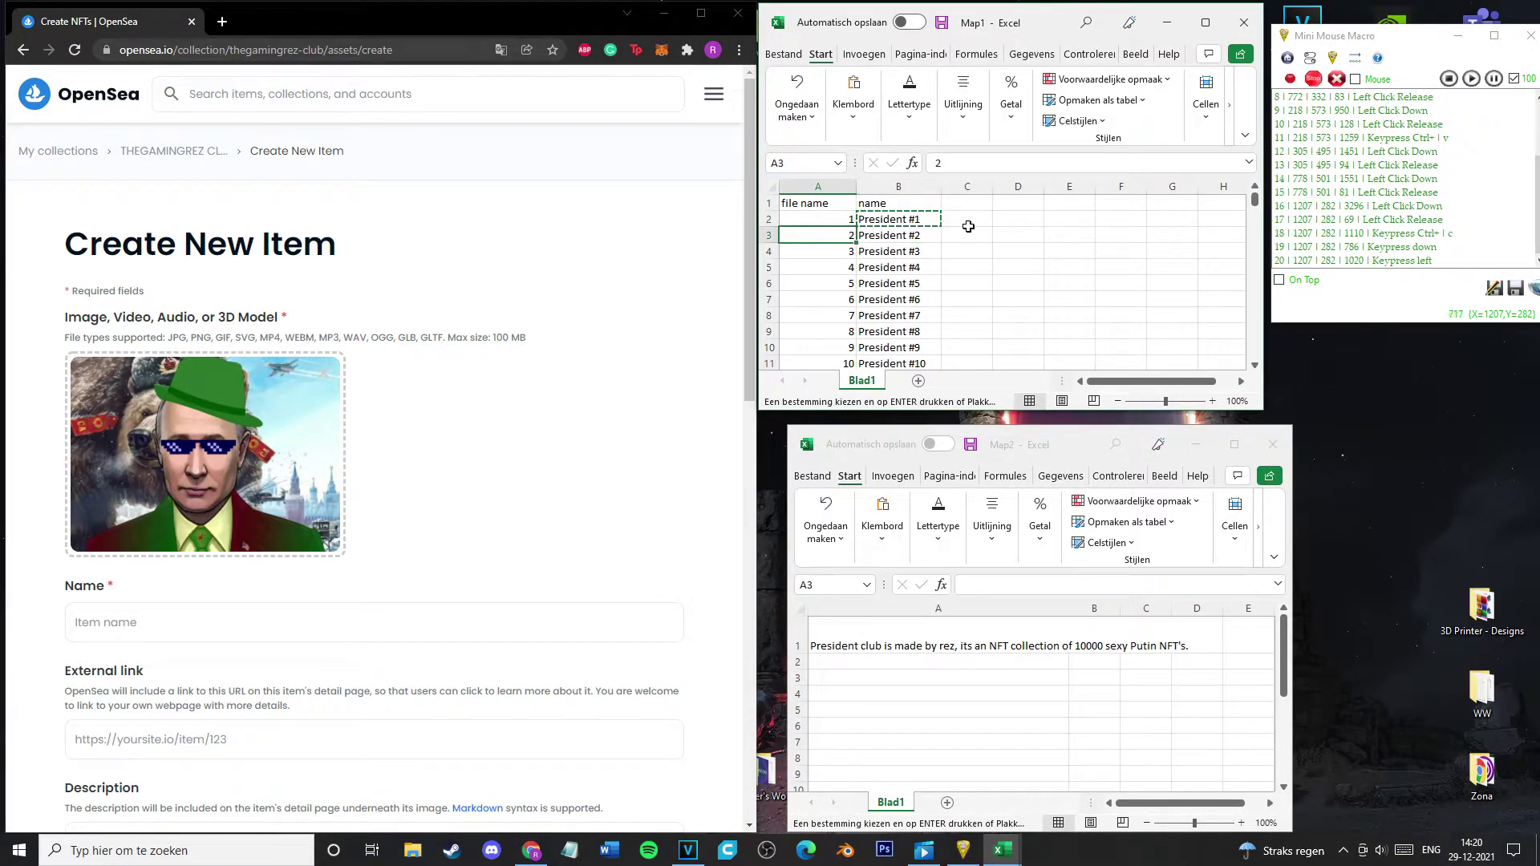
pyautogui.click(226, 619)
pyautogui.hotkey('ctrl', 'v')
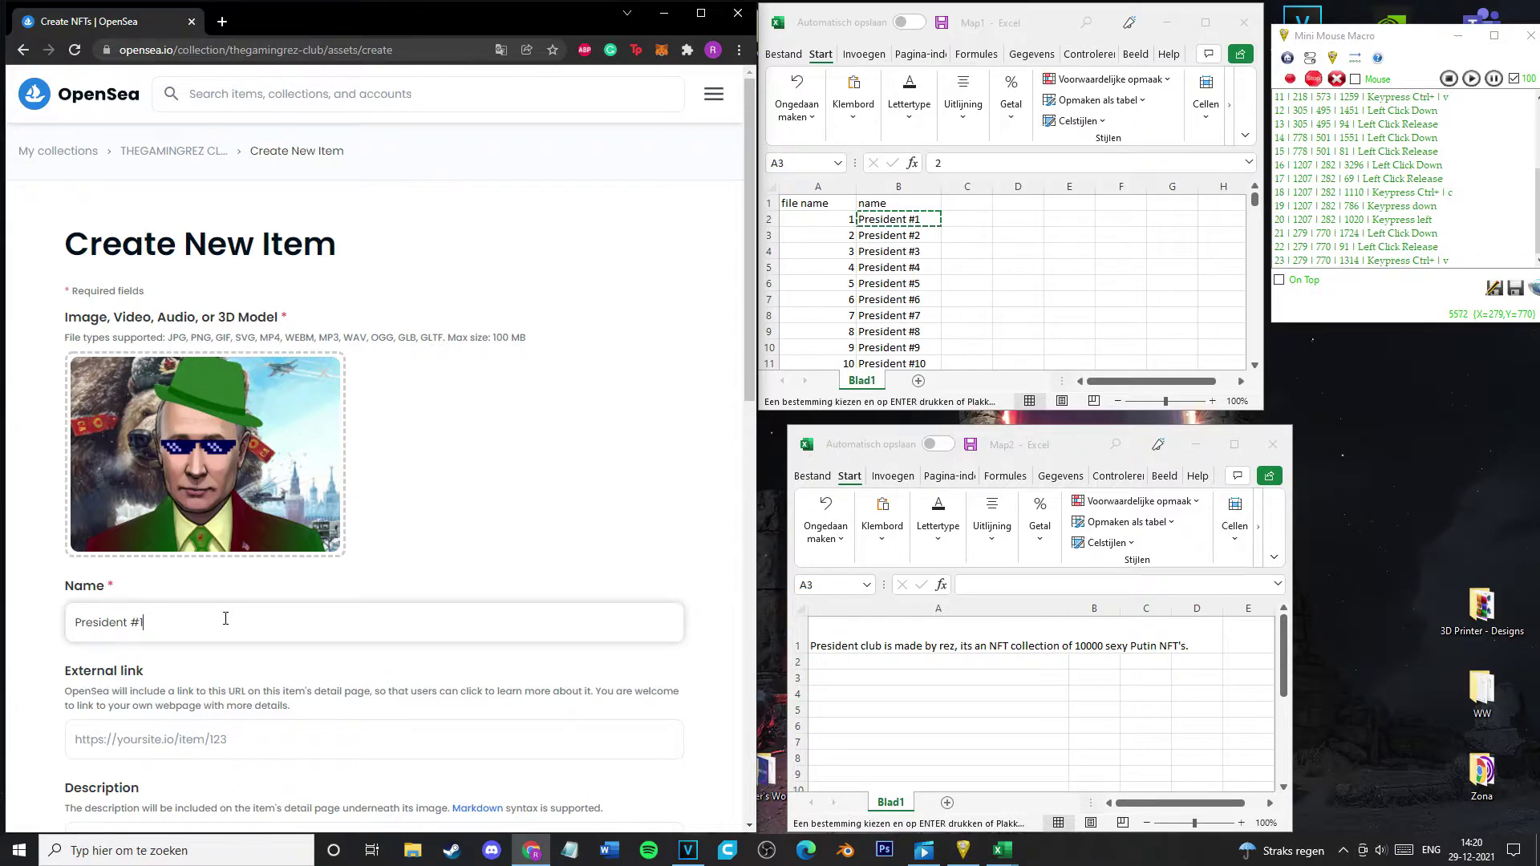
# Fill the Description field with the collection description copied from Map2 cell A1
pyautogui.press('Tab')
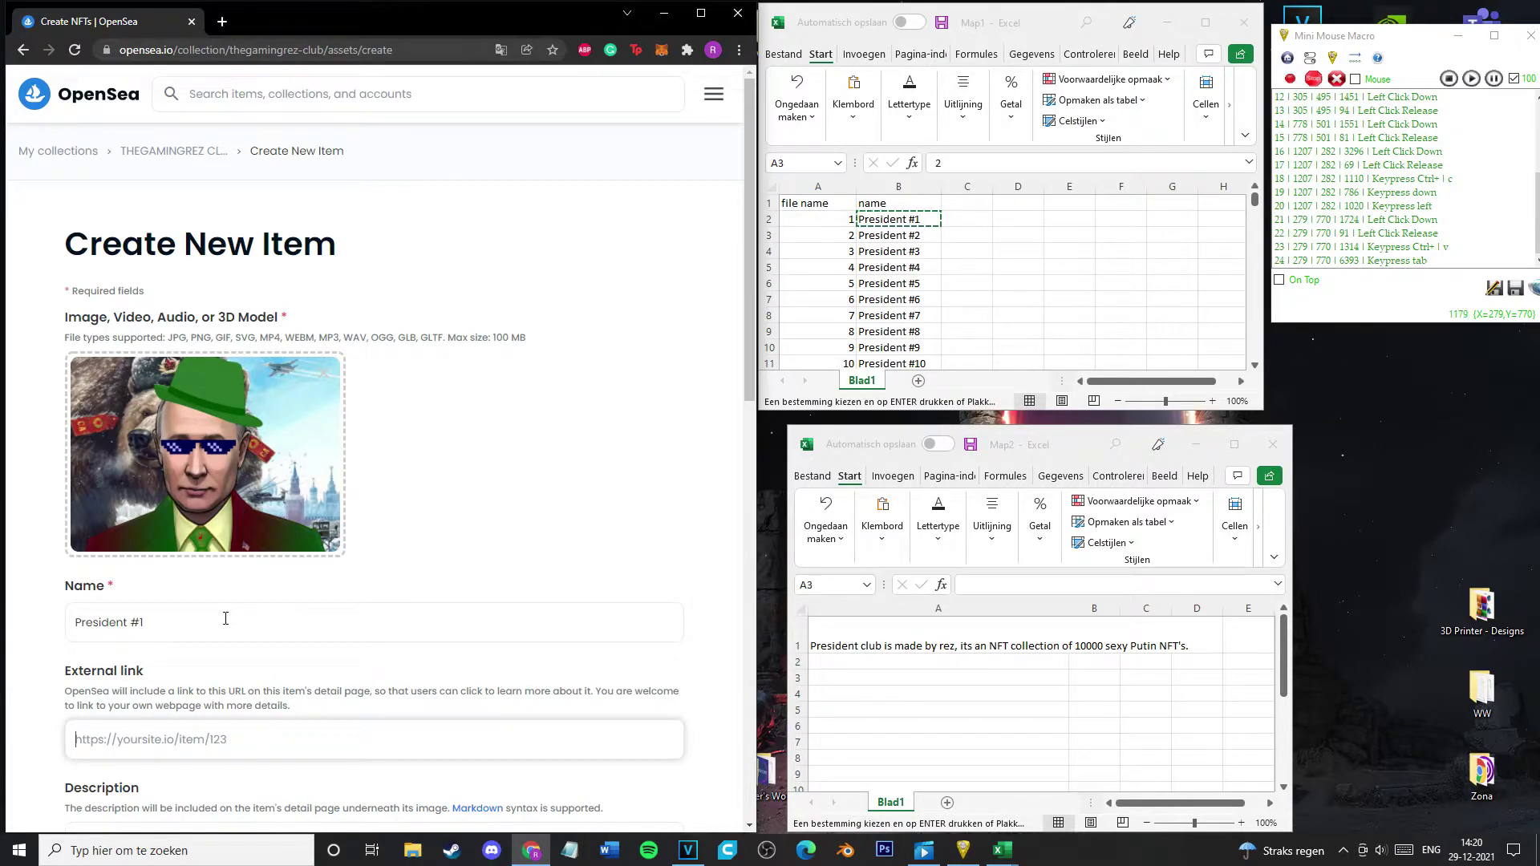
pyautogui.press('Tab')
pyautogui.press('Tab')
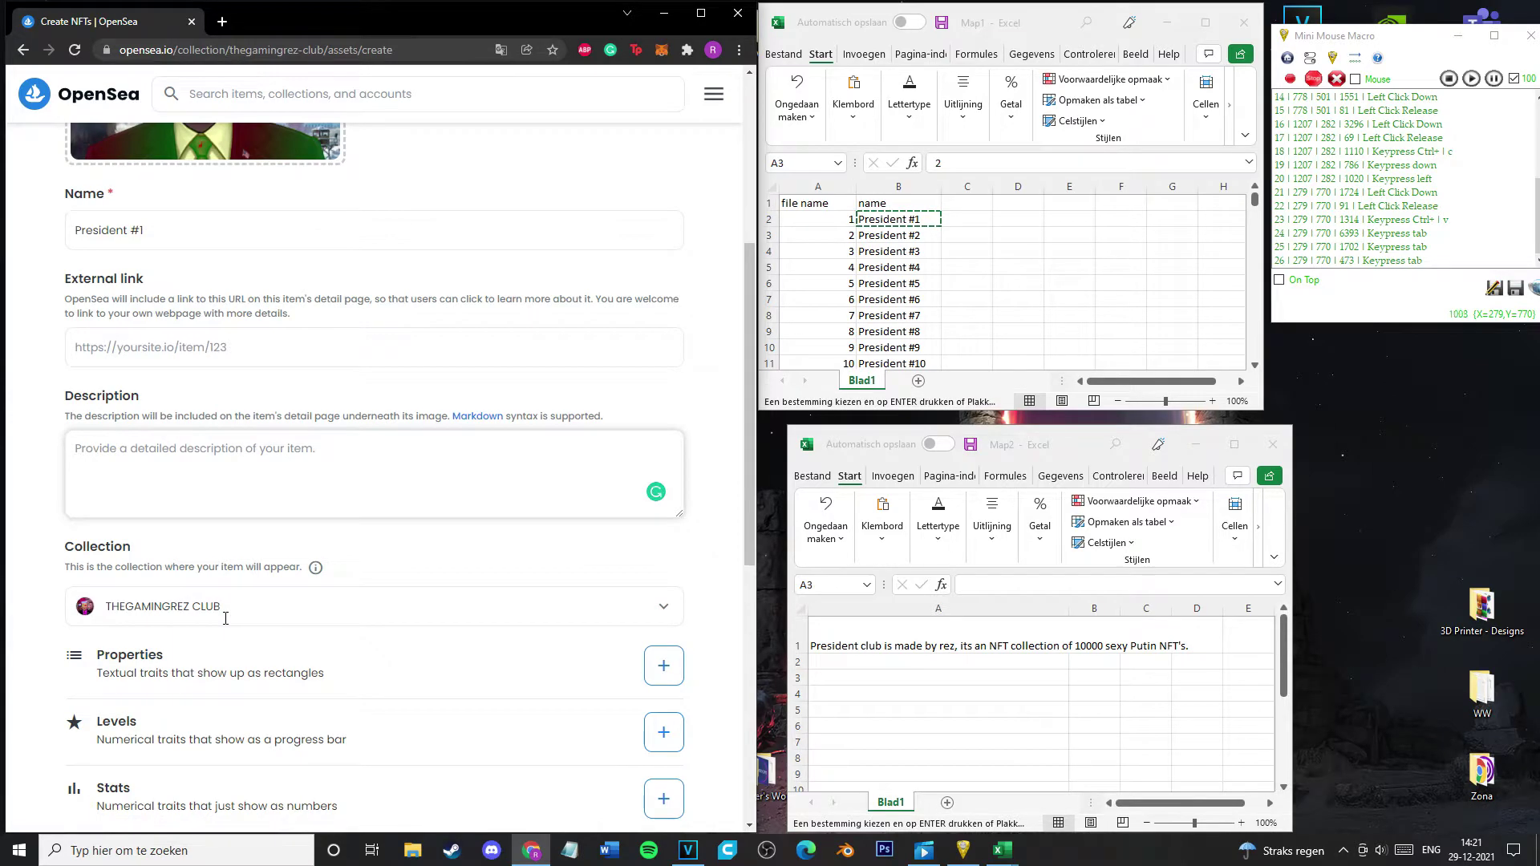
pyautogui.click(860, 628)
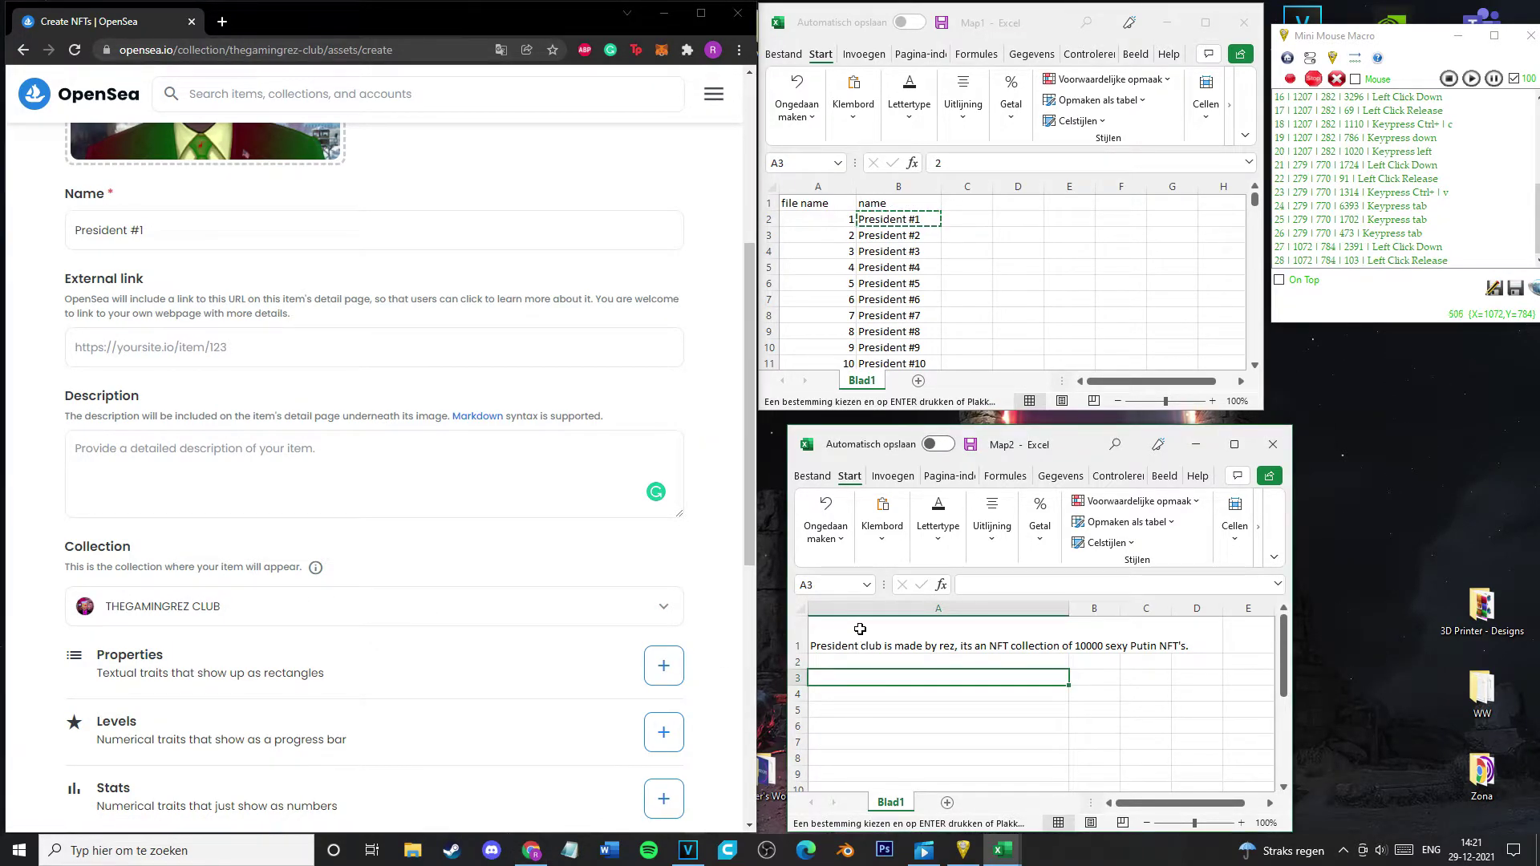
pyautogui.click(860, 629)
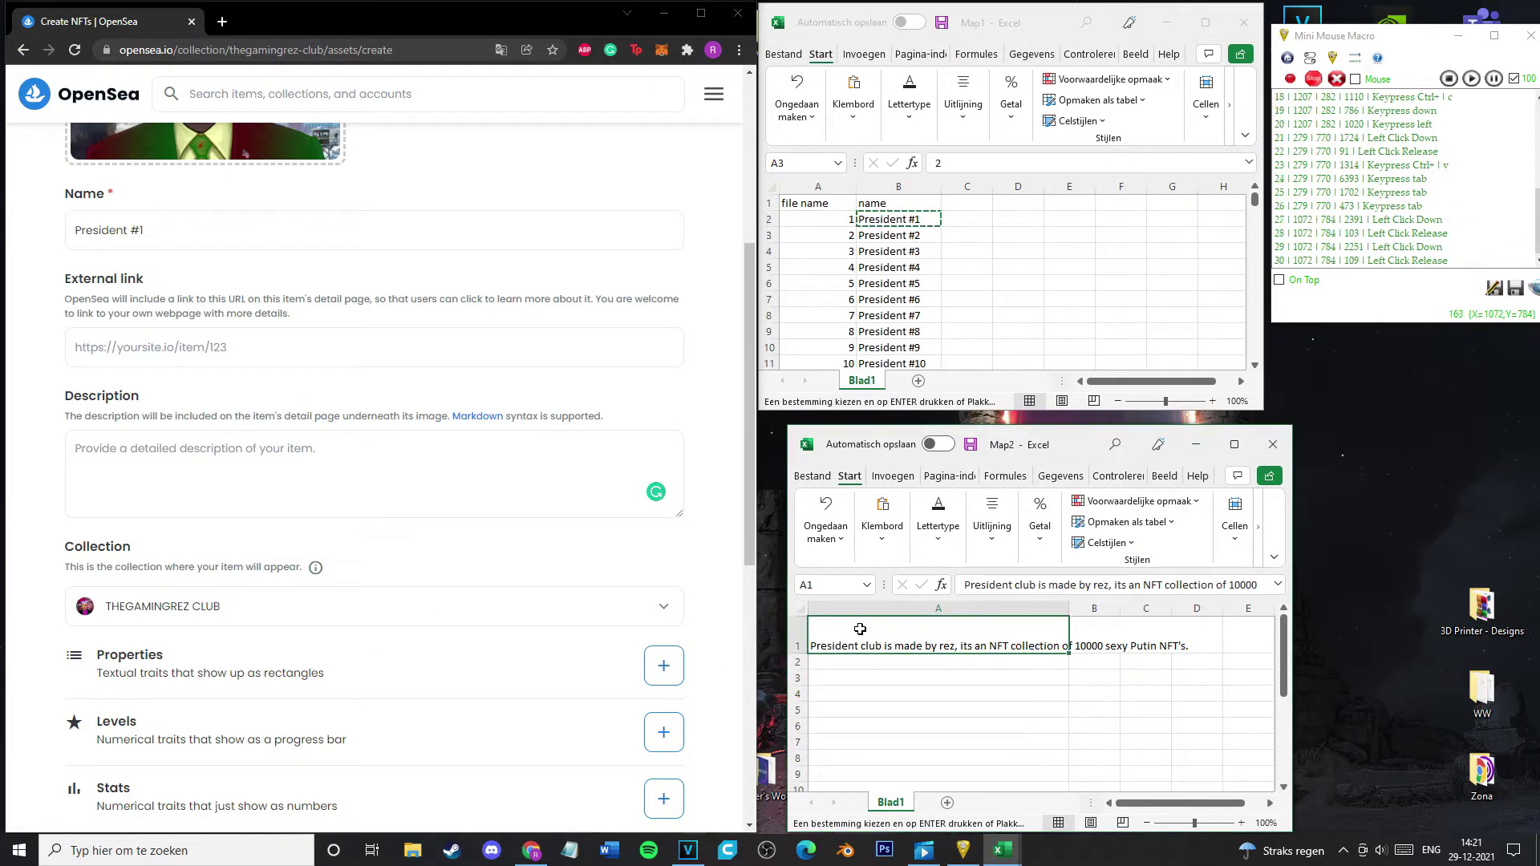
pyautogui.hotkey('ctrl', 'c')
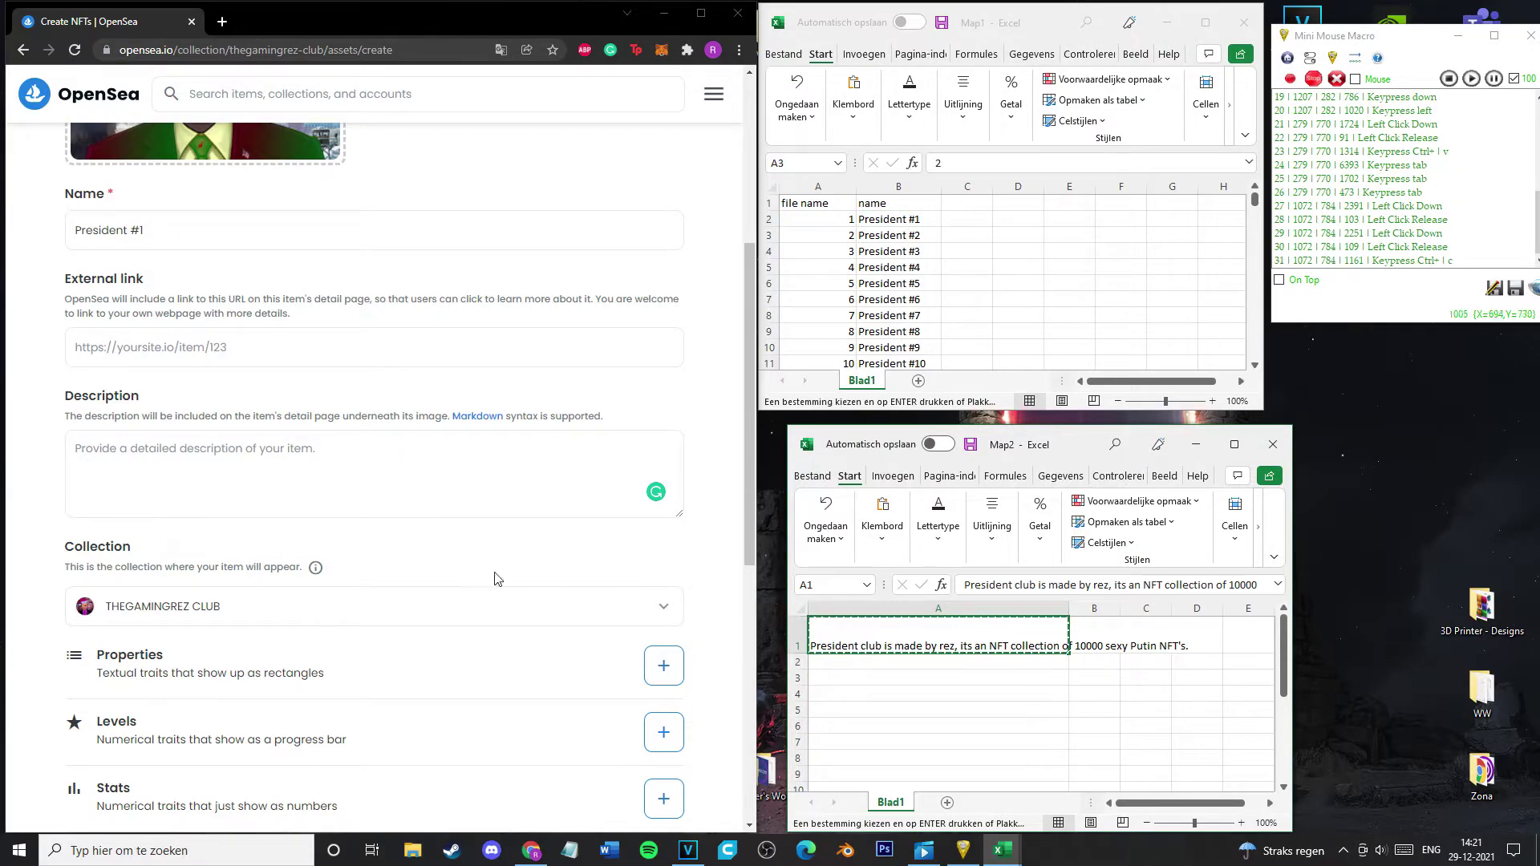
pyautogui.click(176, 459)
pyautogui.hotkey('ctrl', 'v')
pyautogui.press('Tab')
pyautogui.press('Tab')
pyautogui.press('Tab')
pyautogui.press('Tab')
pyautogui.press('Tab')
pyautogui.press('Tab')
pyautogui.press('Tab')
pyautogui.press('Tab')
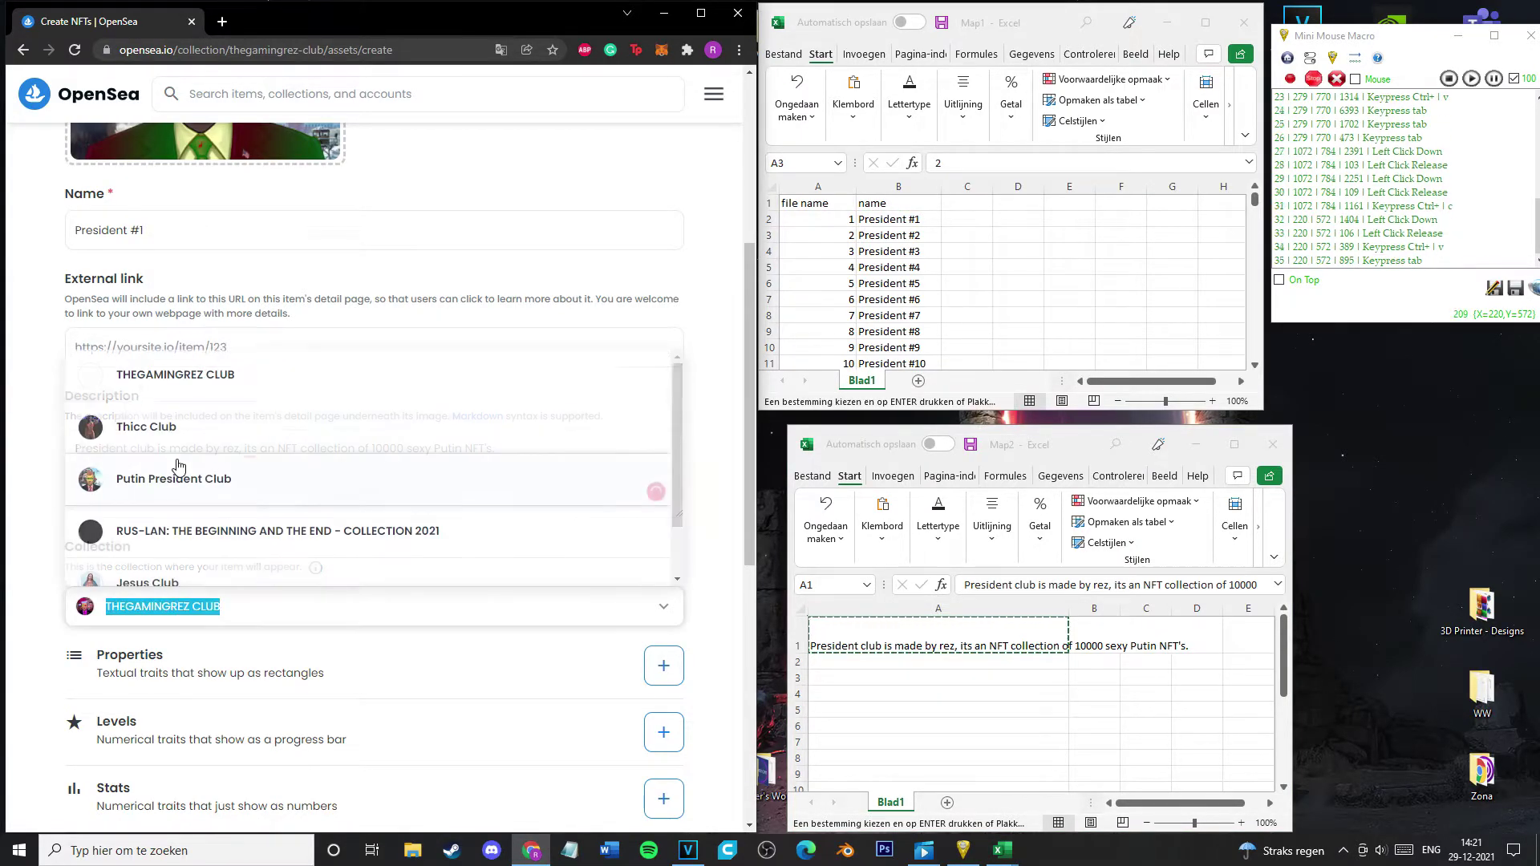
pyautogui.press('Tab')
pyautogui.press('Tab')
pyautogui.press('Tab')
pyautogui.press('Tab')
pyautogui.press('Tab')
pyautogui.press('Tab')
pyautogui.press('Tab')
pyautogui.press('Tab')
pyautogui.press('Tab')
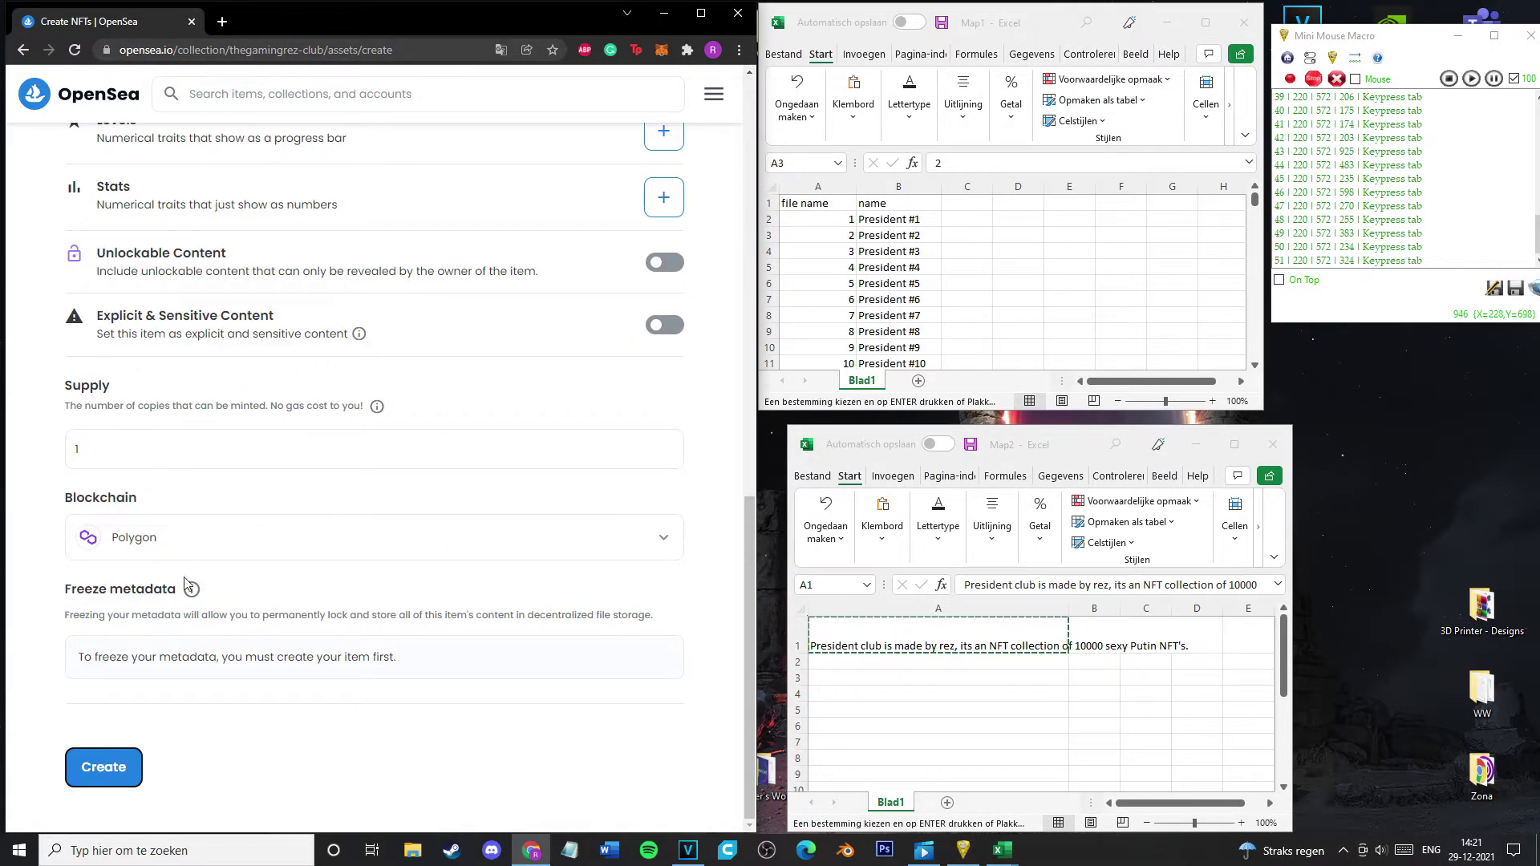
# Create President #1, return to the THEGAMINGREZ CLUB collection, and stop the macro recording
pyautogui.click(103, 773)
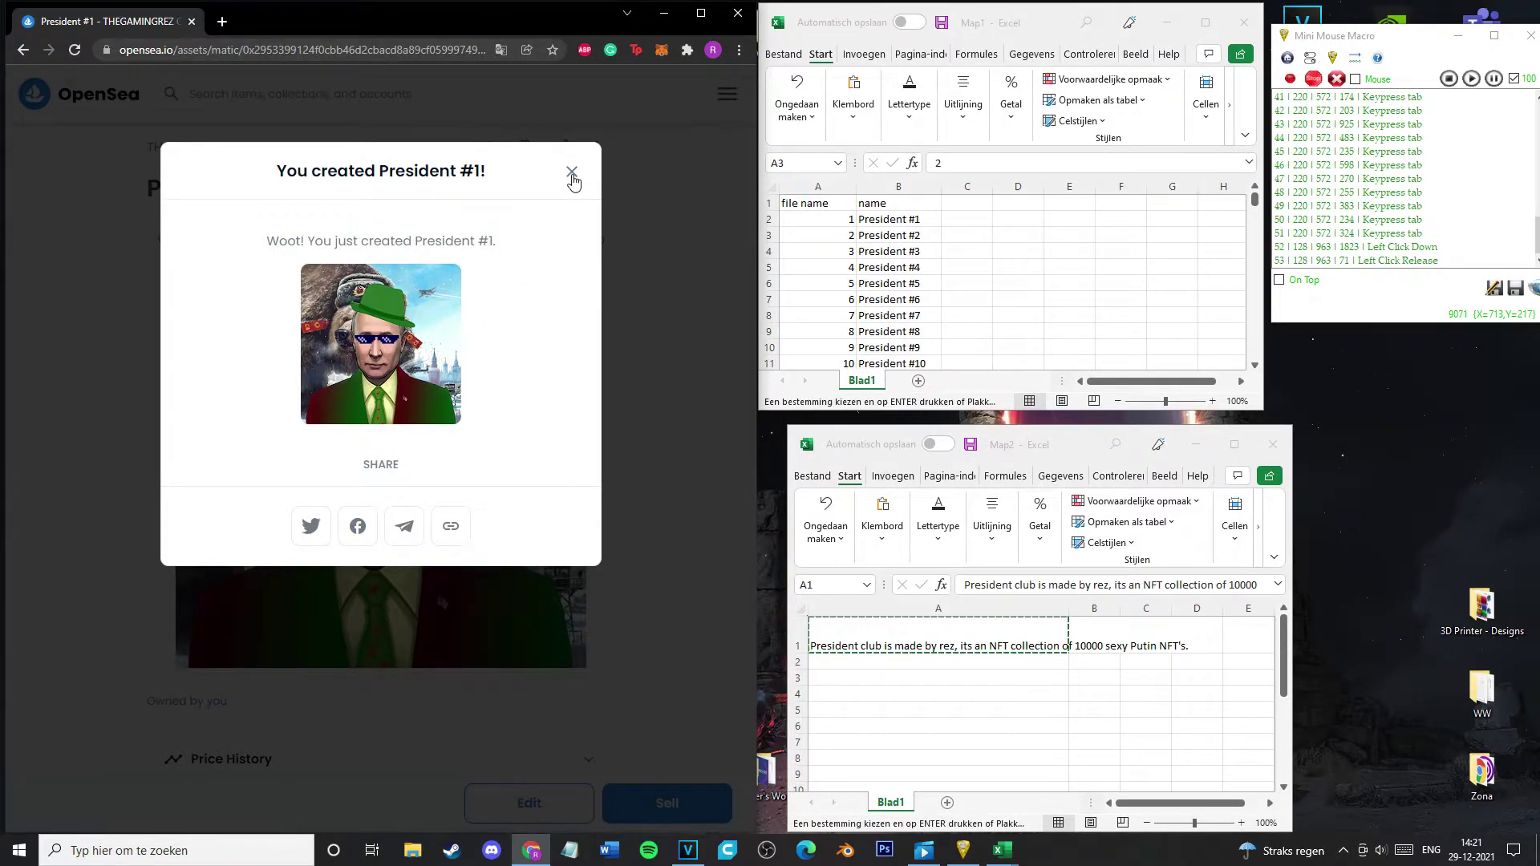
pyautogui.click(572, 174)
pyautogui.click(177, 145)
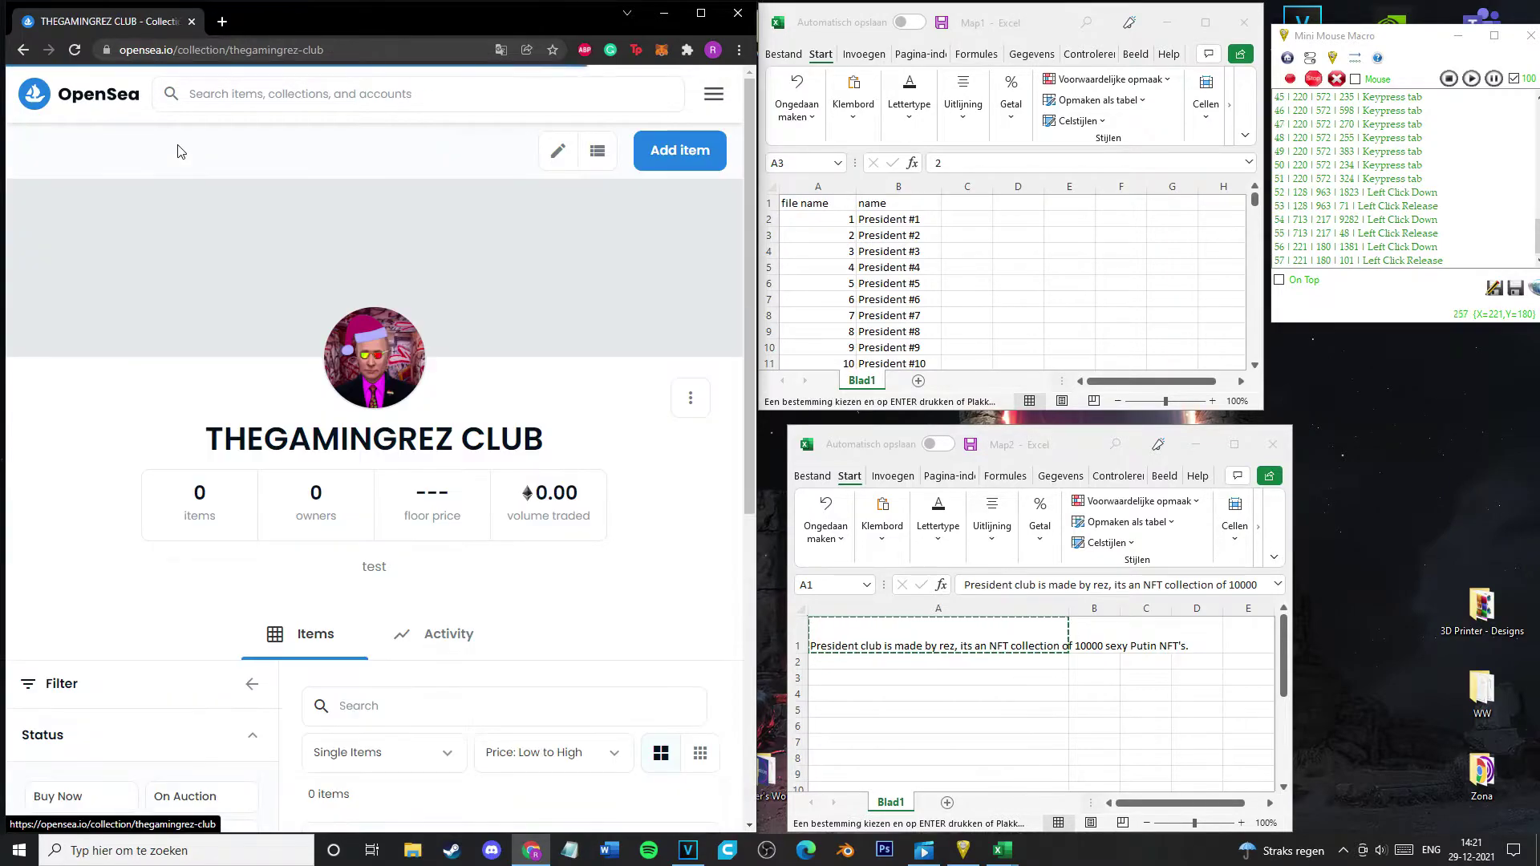
pyautogui.click(1314, 78)
pyautogui.click(1396, 261)
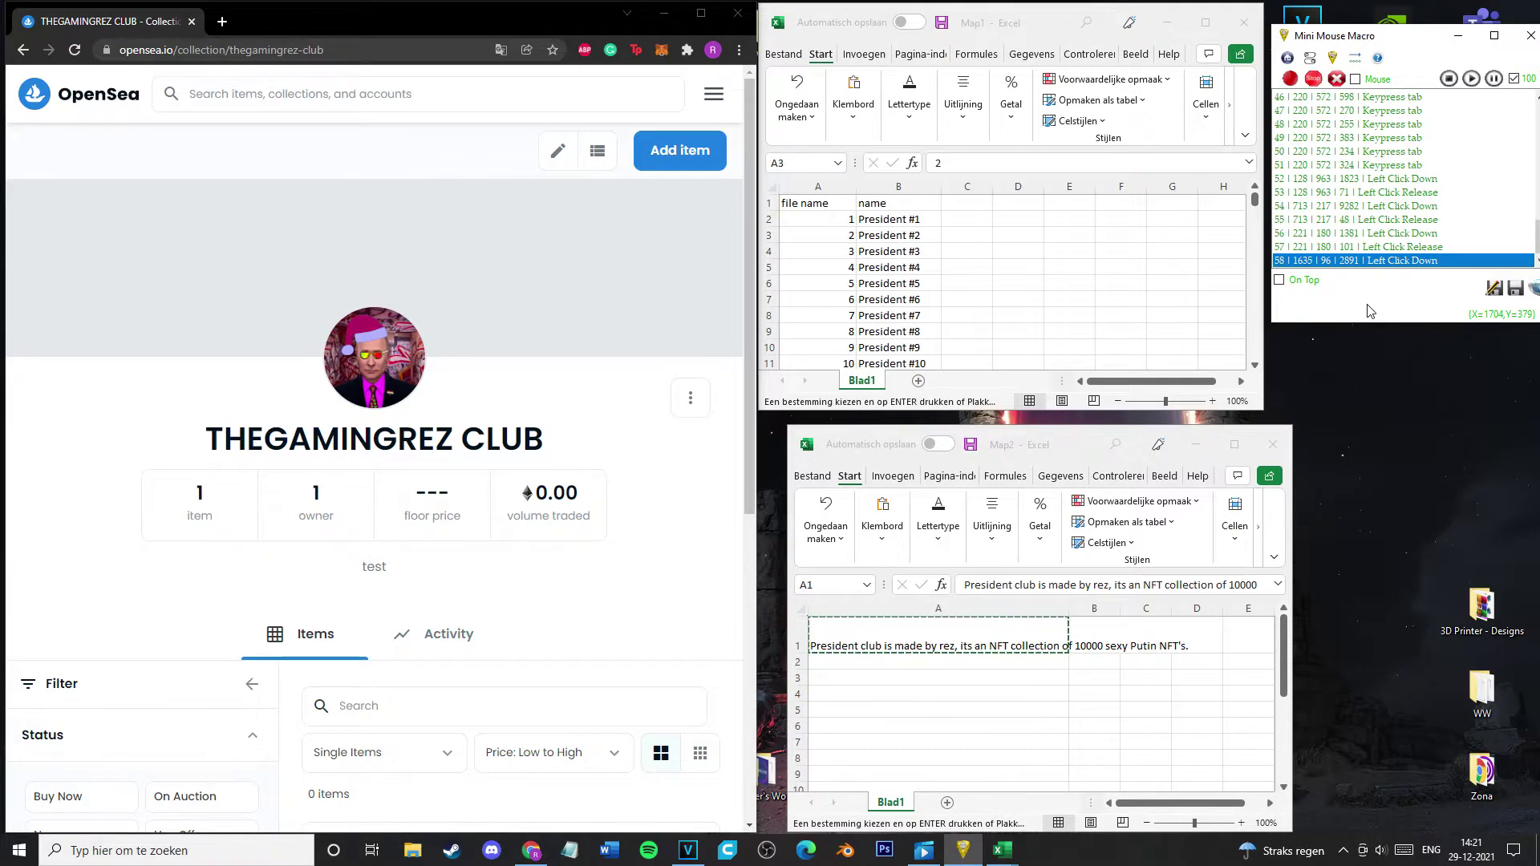
# Delete the selected stray final Left Click Down step from the recorded macro
pyautogui.press('Delete')
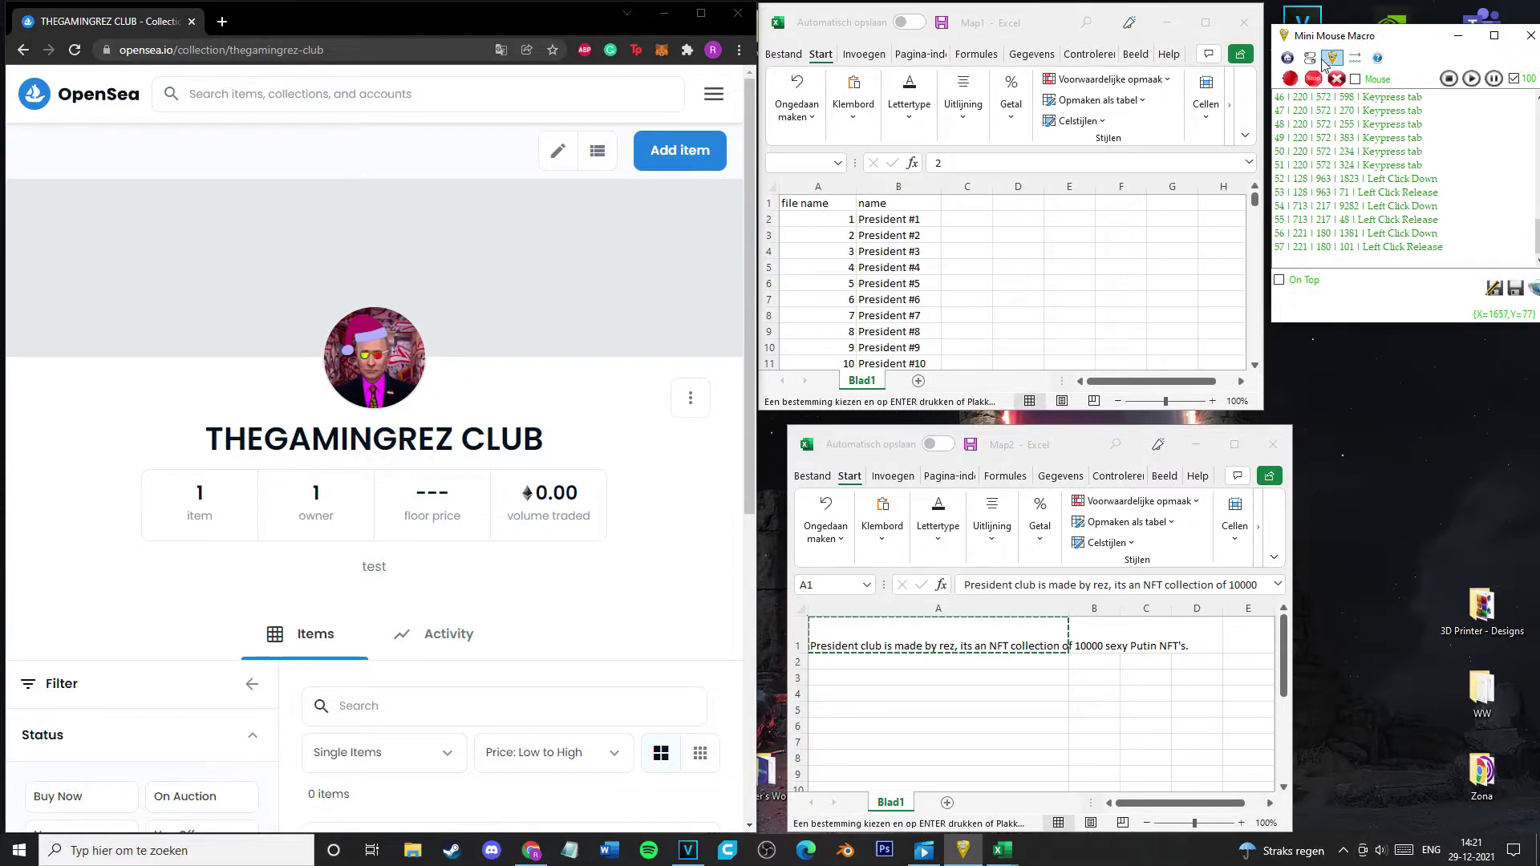
# Replay the macro, starting a new item and copying item number 2 from the spreadsheet
pyautogui.click(1470, 78)
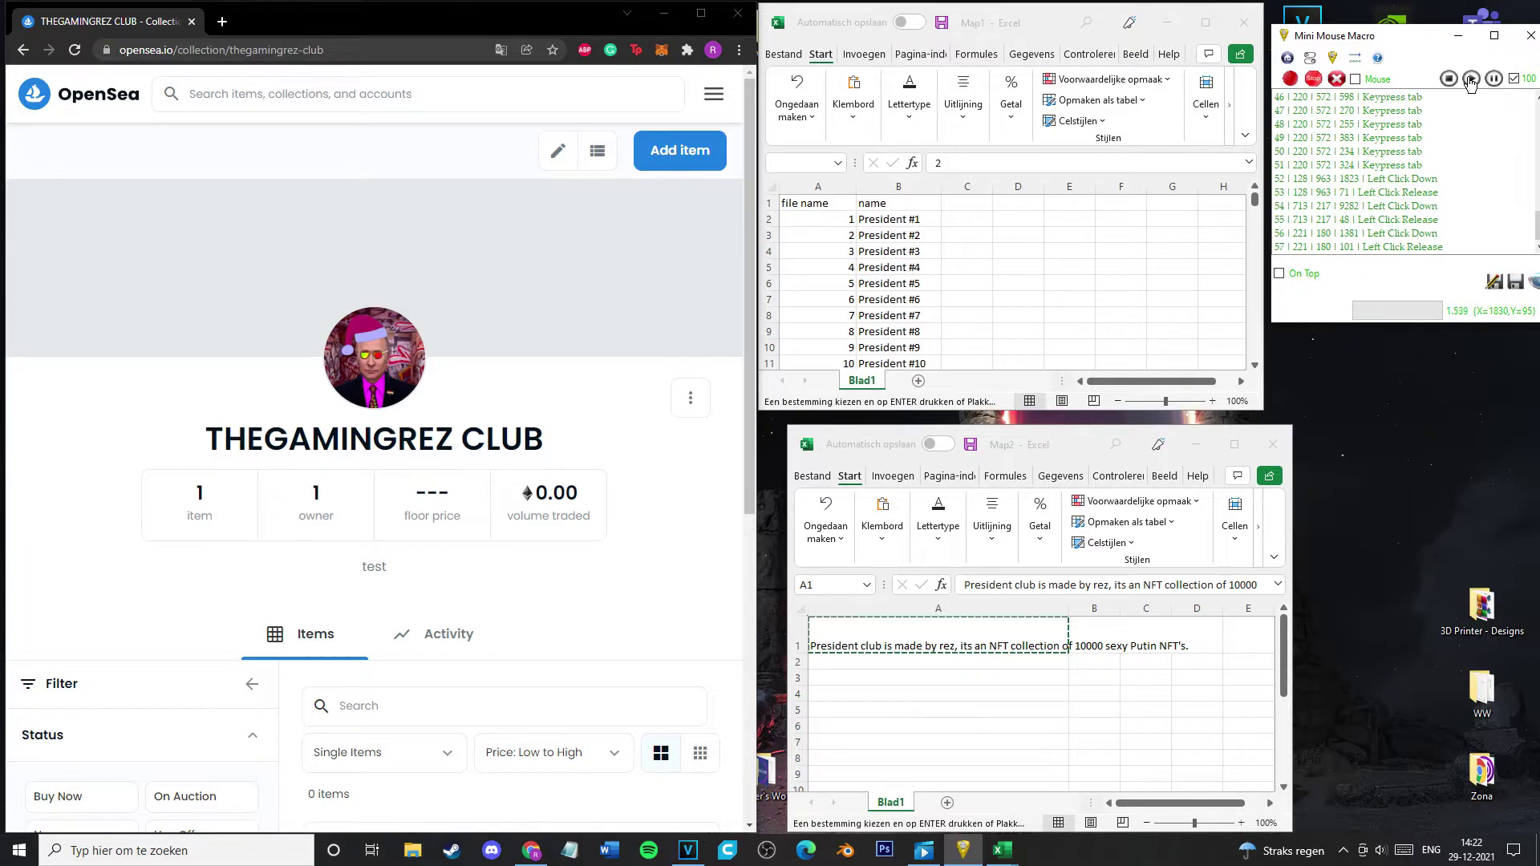
pyautogui.click(692, 151)
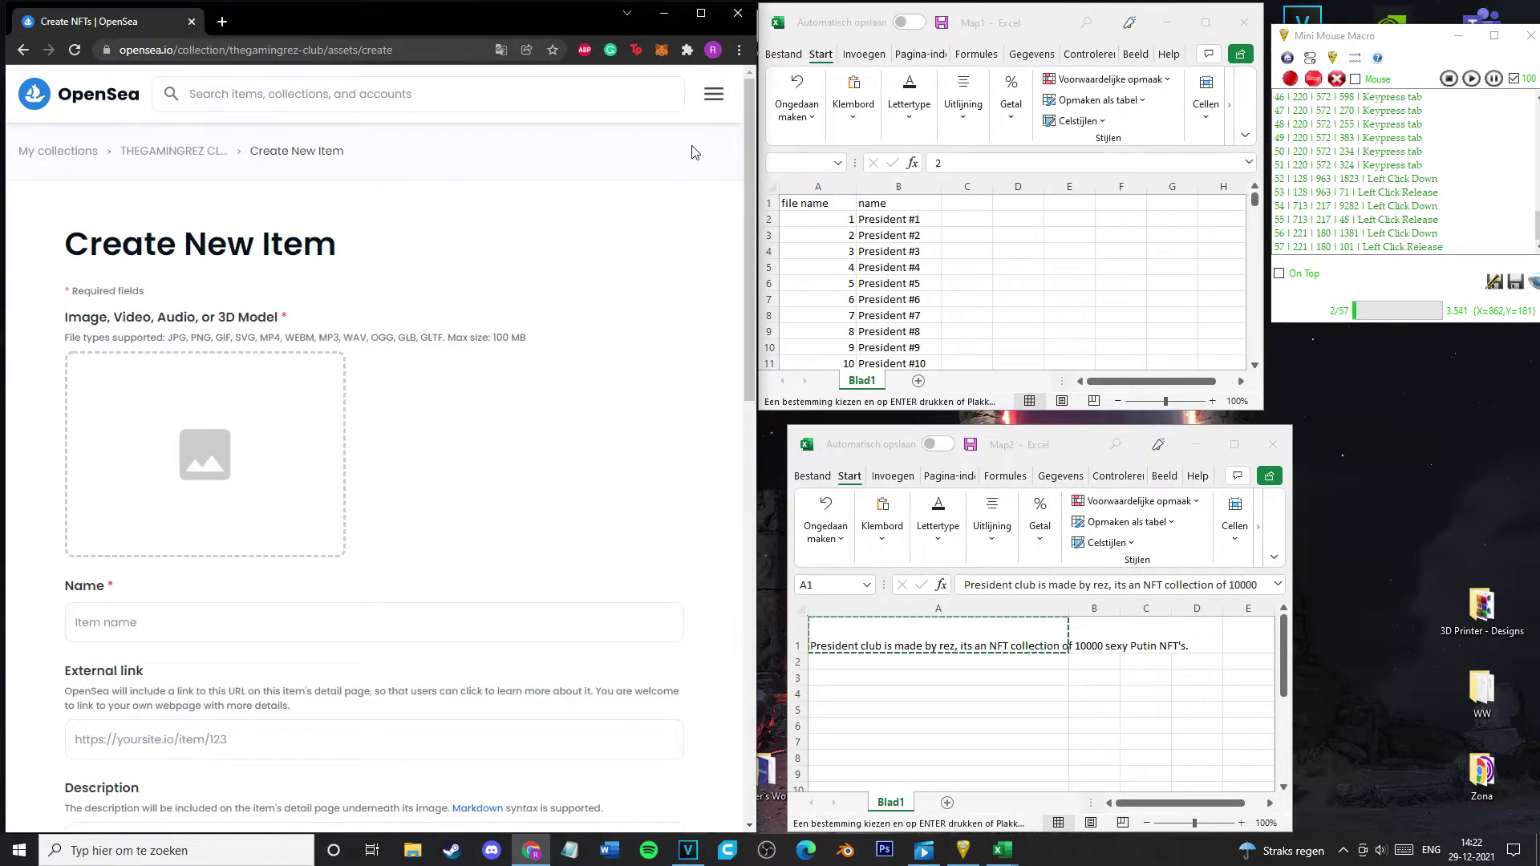
pyautogui.click(843, 216)
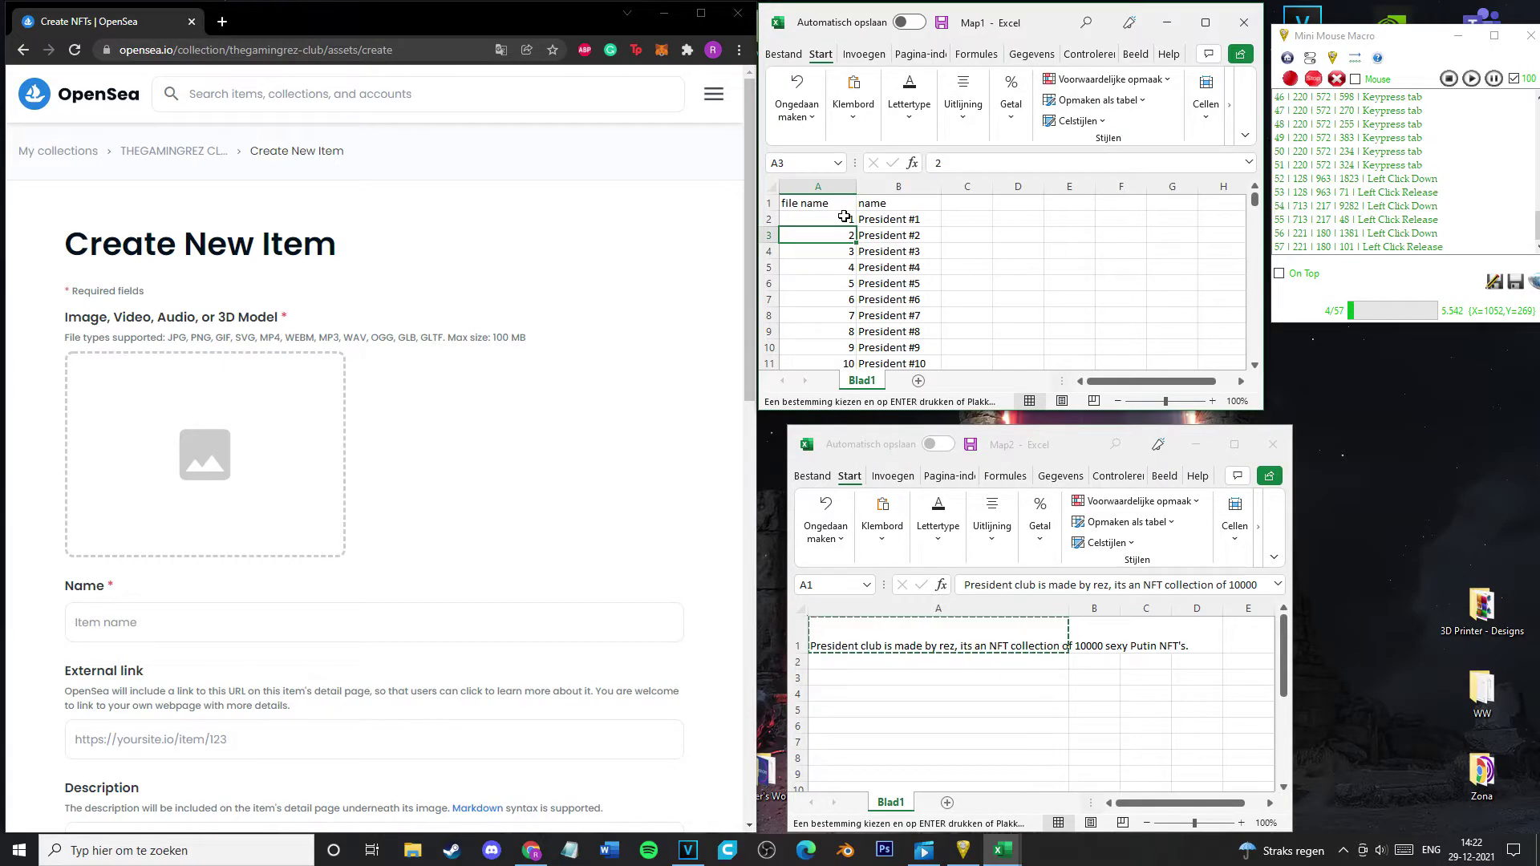
pyautogui.hotkey('ctrl', 'c')
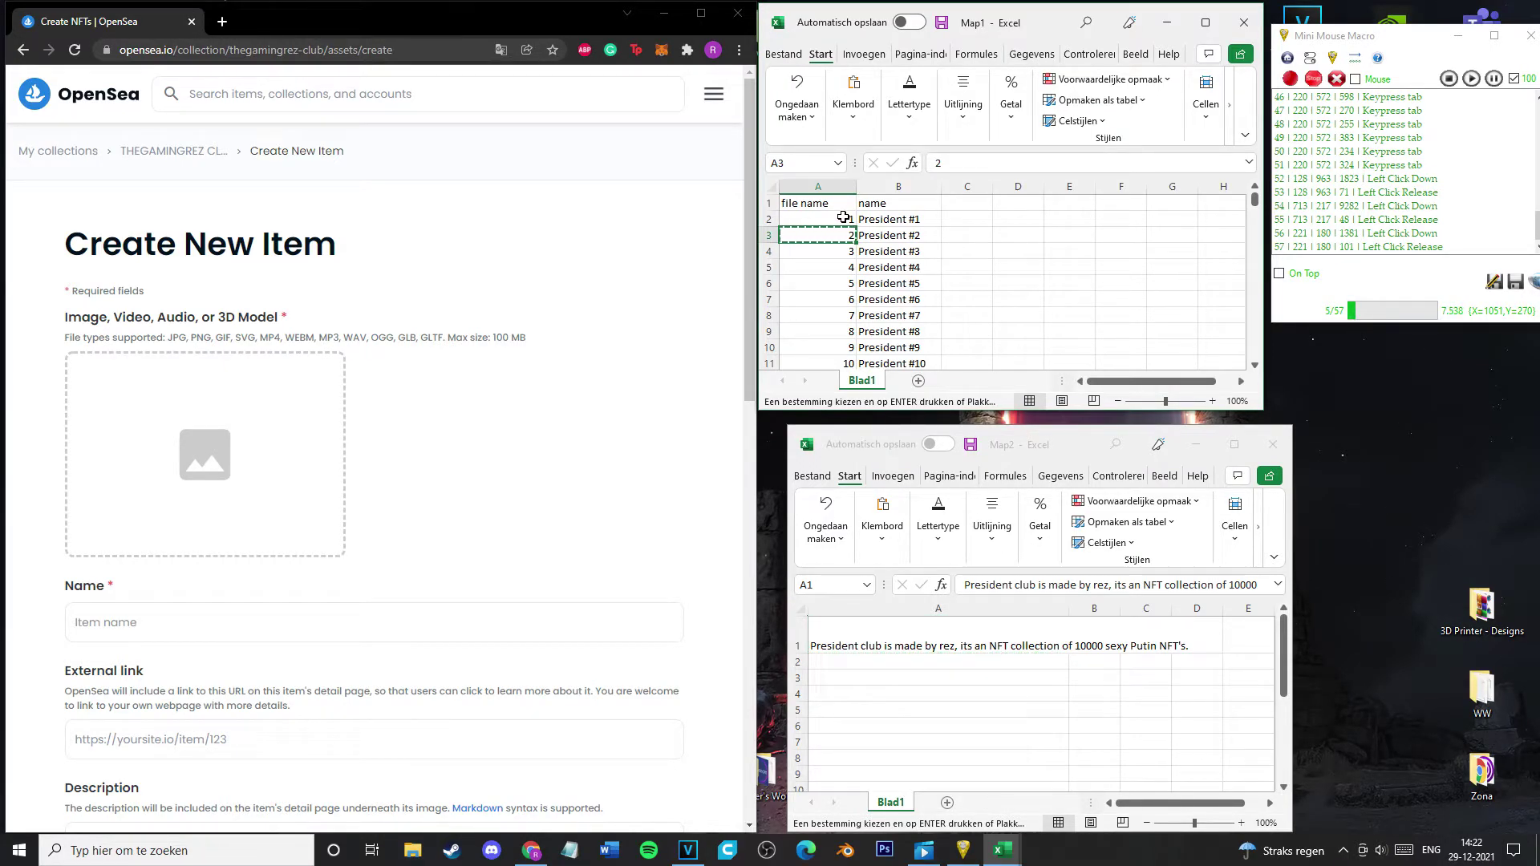
pyautogui.press('Tab')
pyautogui.click(619, 267)
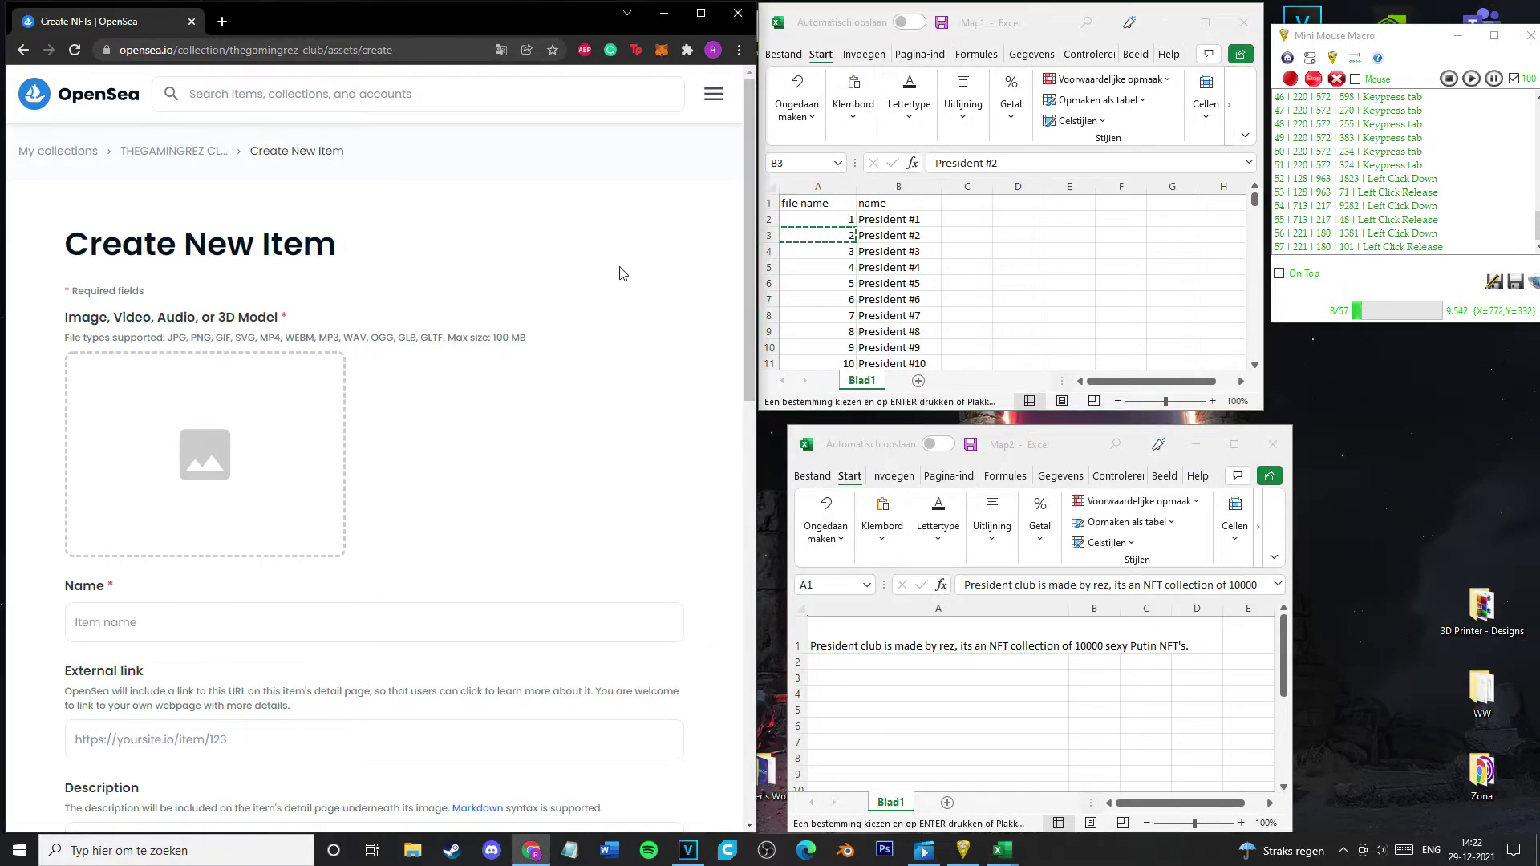
# Upload 2.png as the new item's image
pyautogui.click(174, 459)
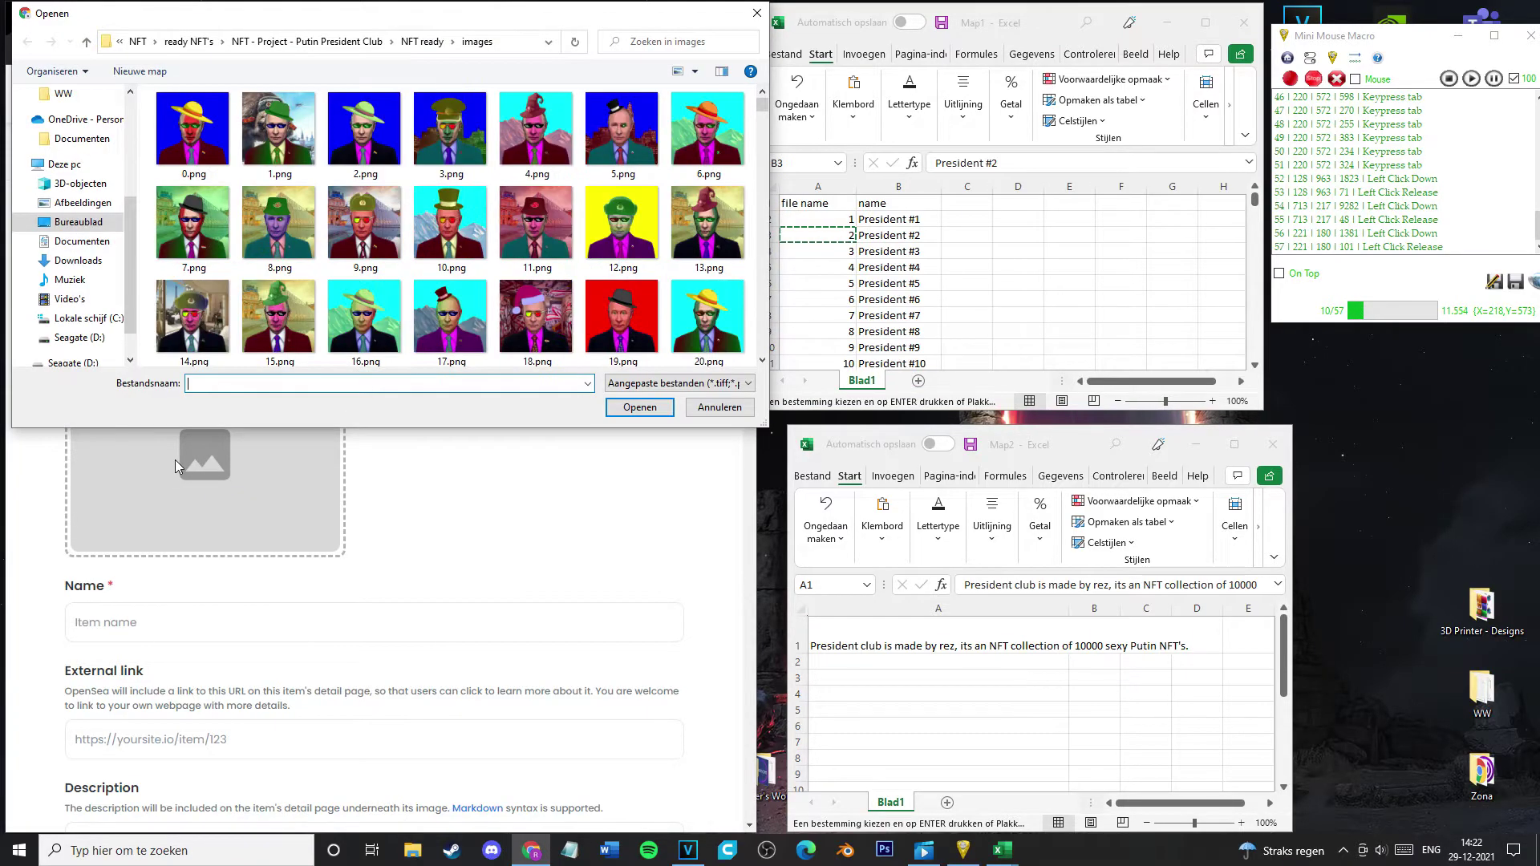
pyautogui.write('2')
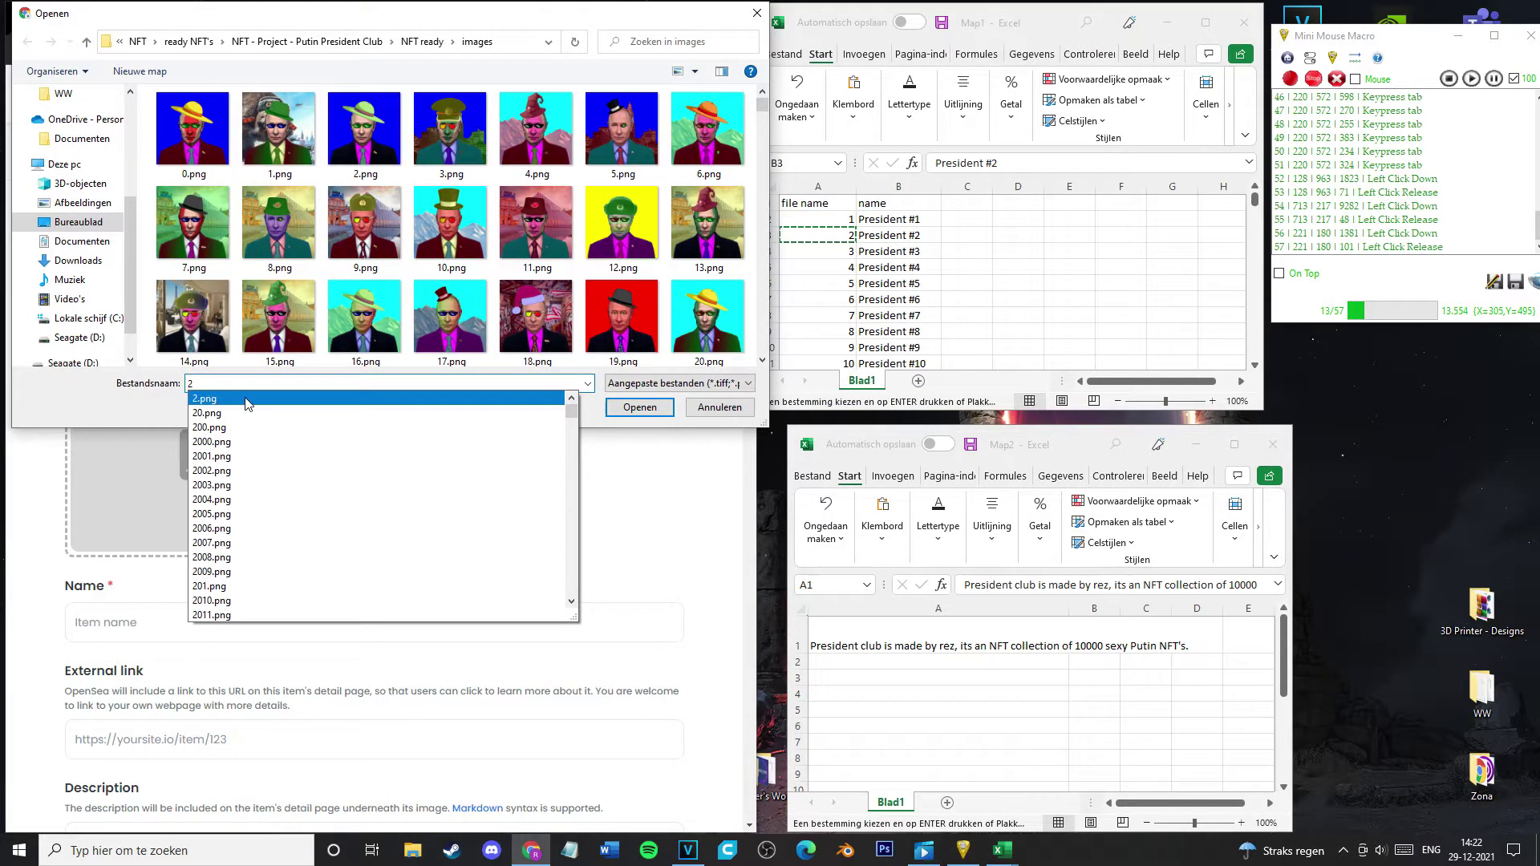
pyautogui.click(246, 399)
pyautogui.click(625, 406)
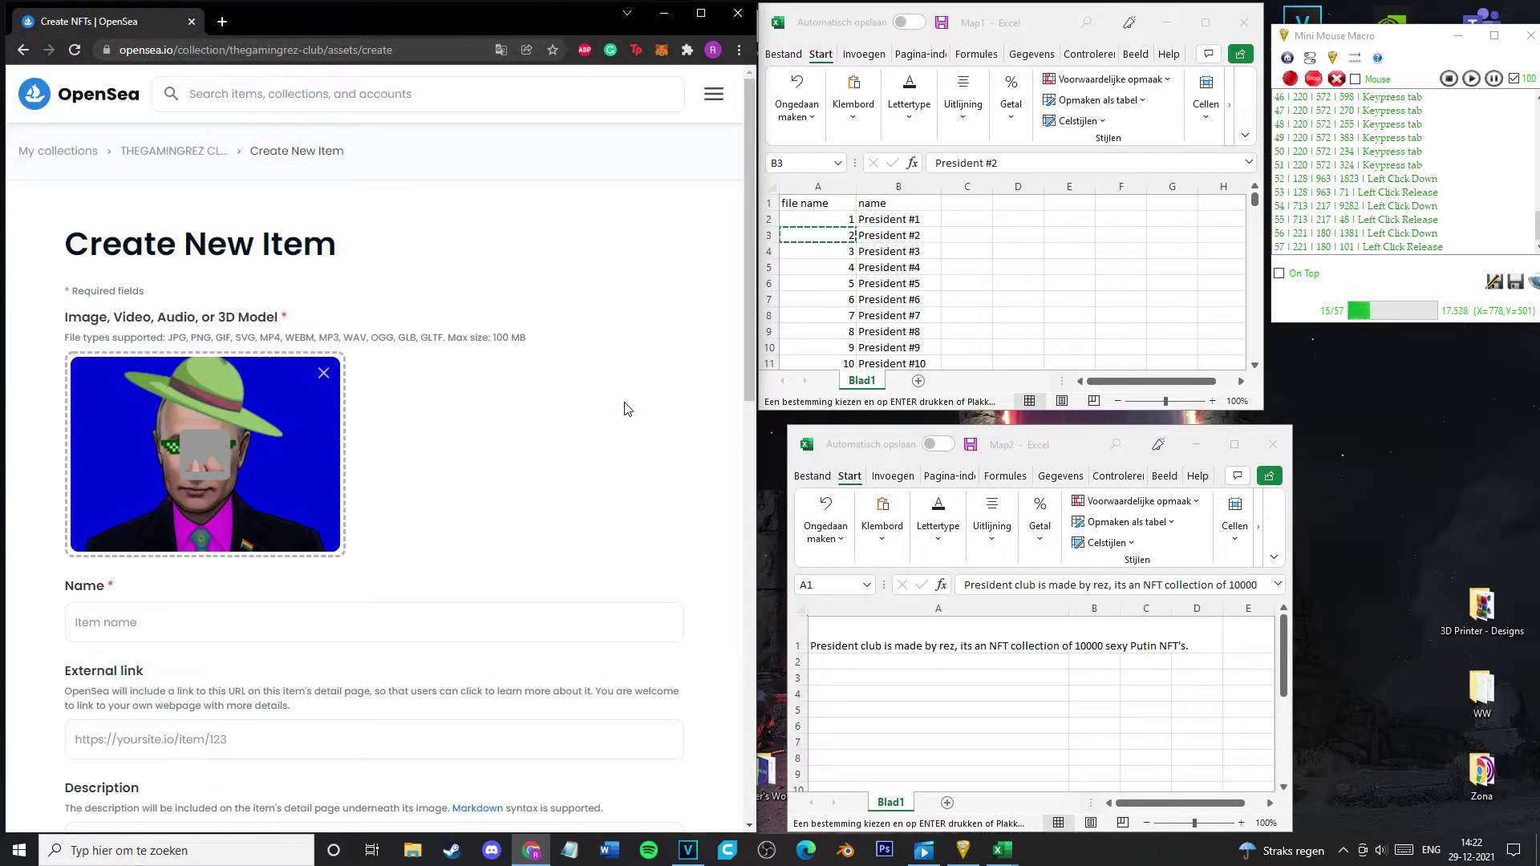
# Paste President #2 into the item's Name field
pyautogui.click(968, 226)
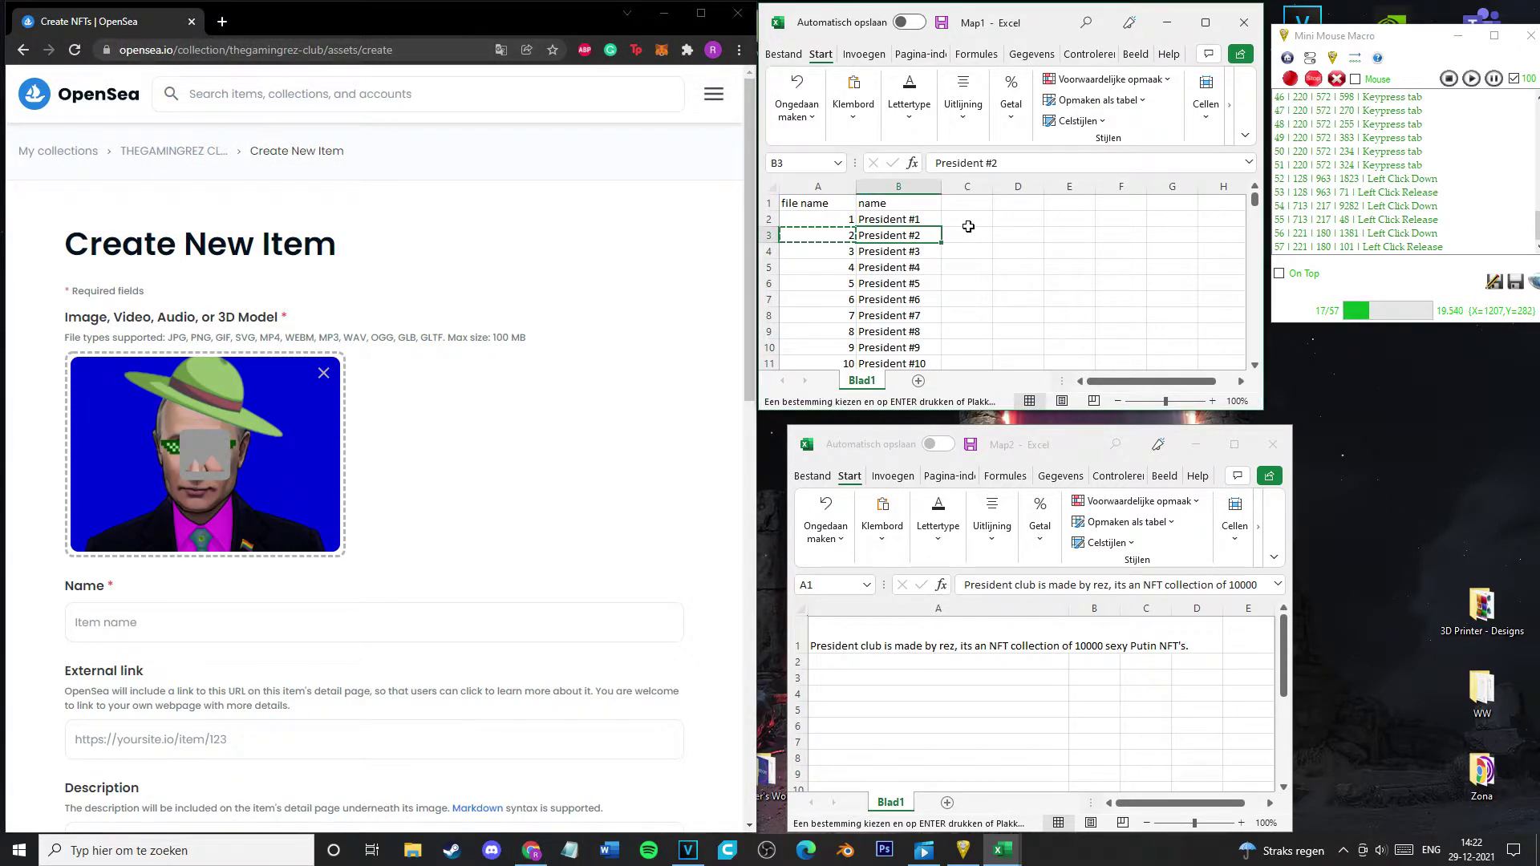
pyautogui.press('Down')
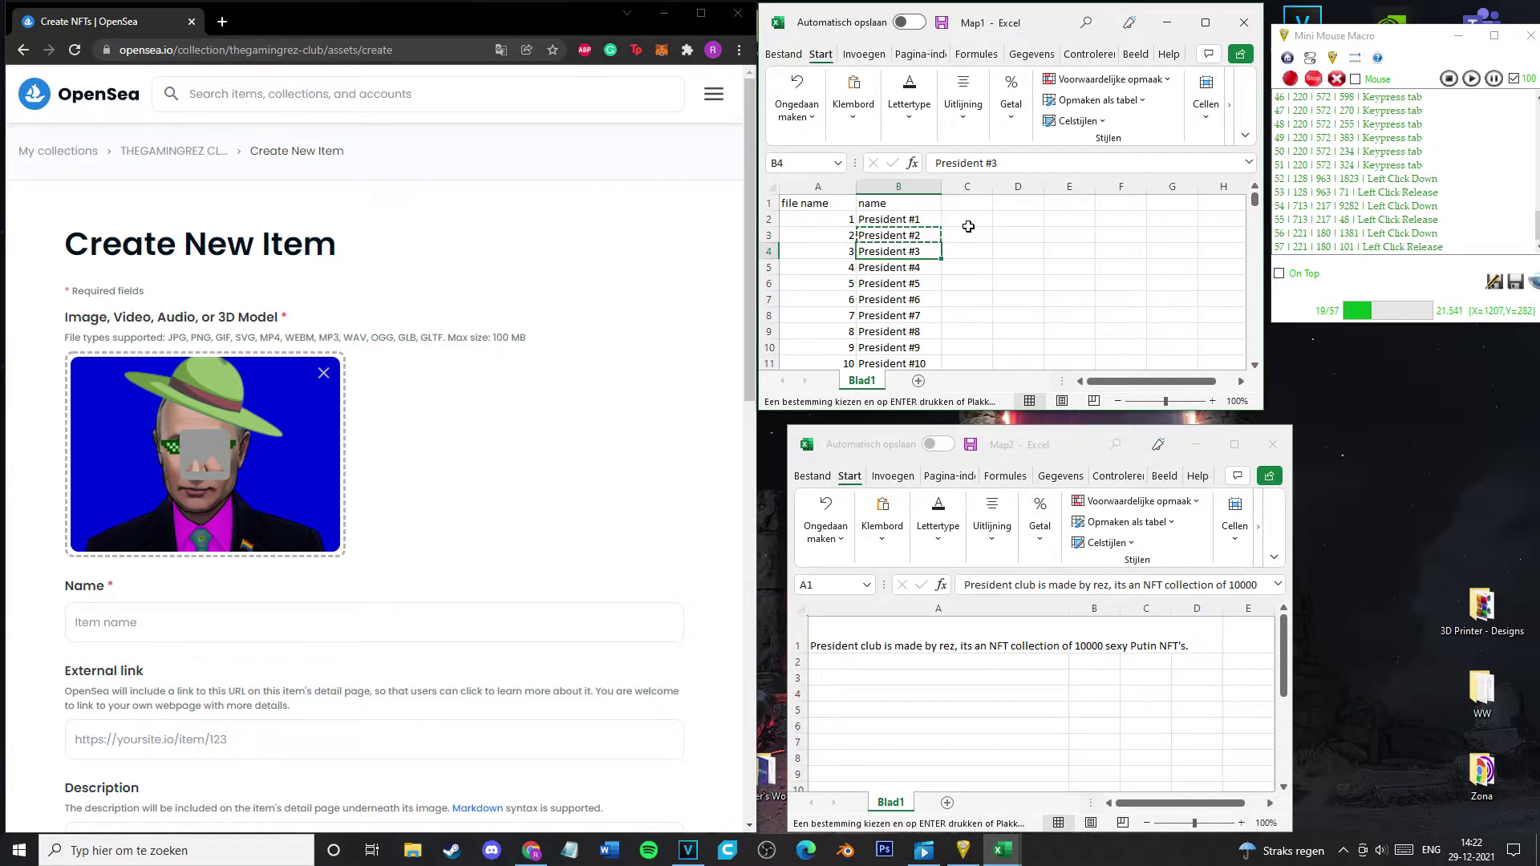
pyautogui.press('Left')
pyautogui.click(224, 619)
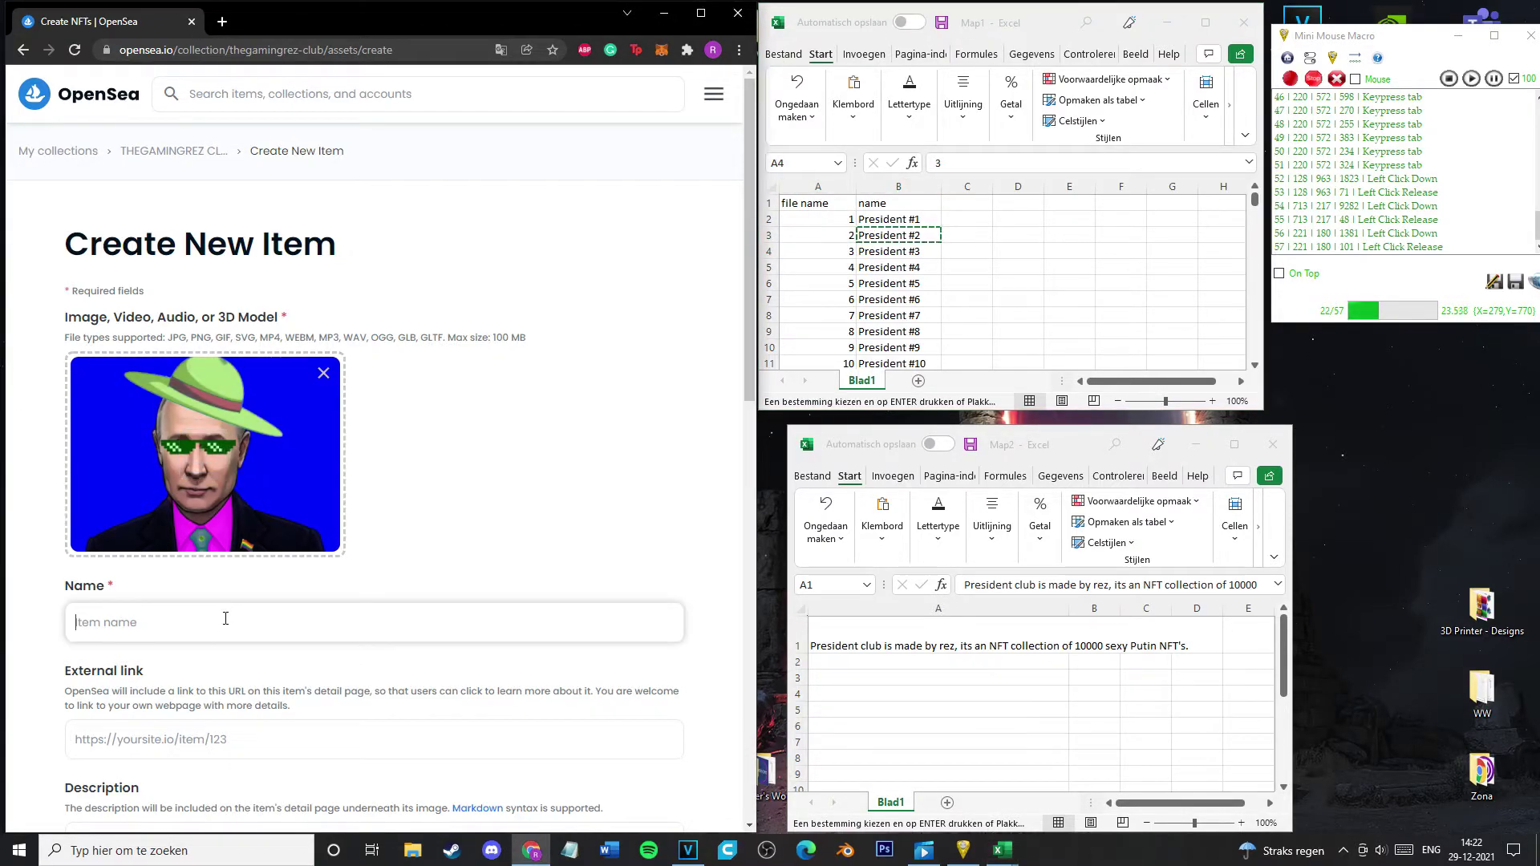
pyautogui.hotkey('ctrl', 'v')
# Paste the club description into Description, keeping THEGAMINGREZ CLUB as the collection
pyautogui.press('Tab')
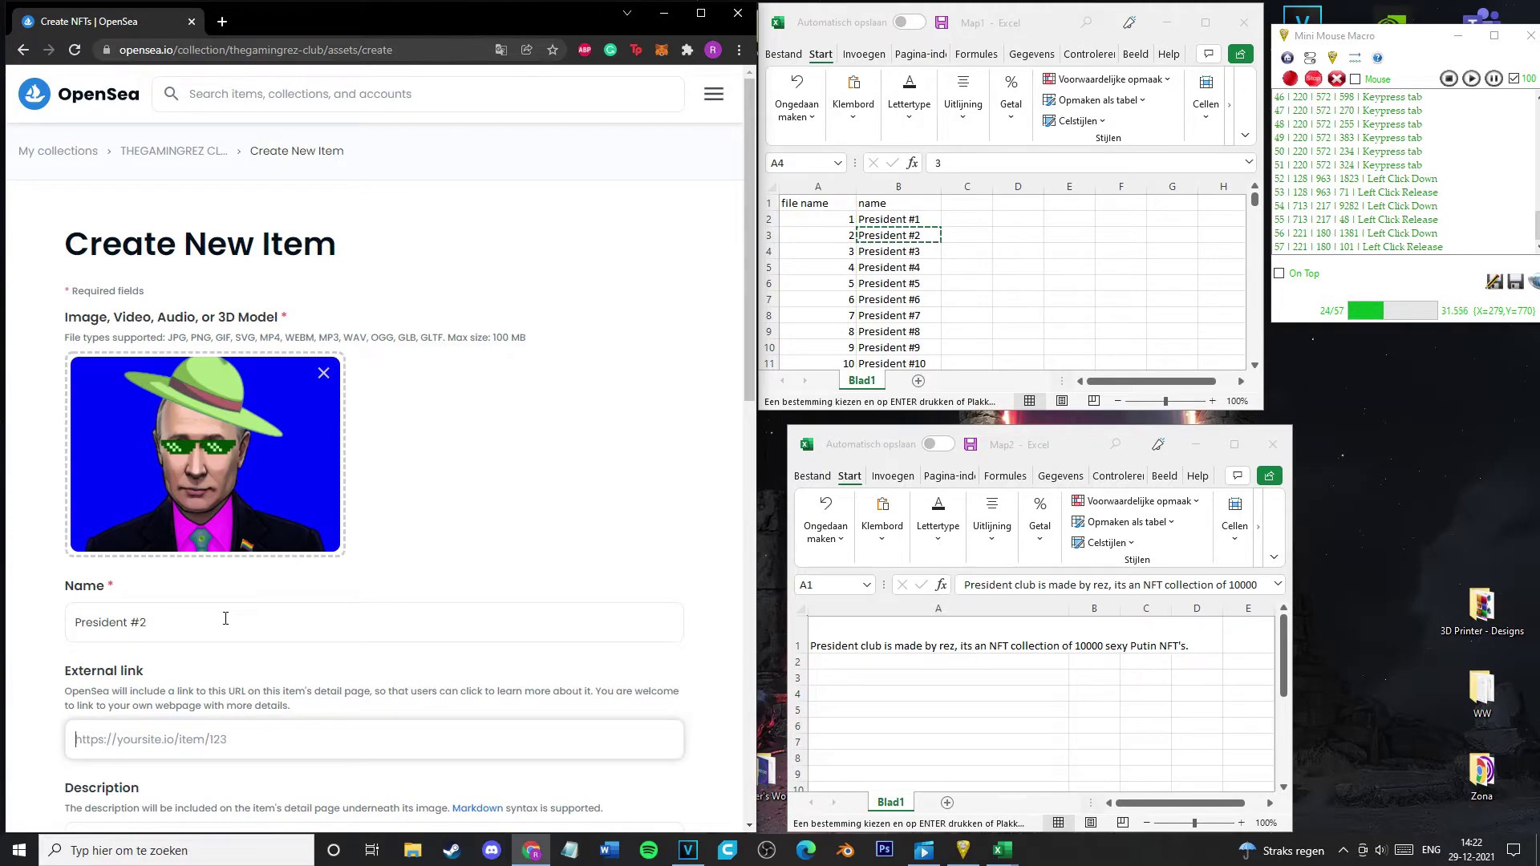
pyautogui.press('Tab')
pyautogui.press('Tab')
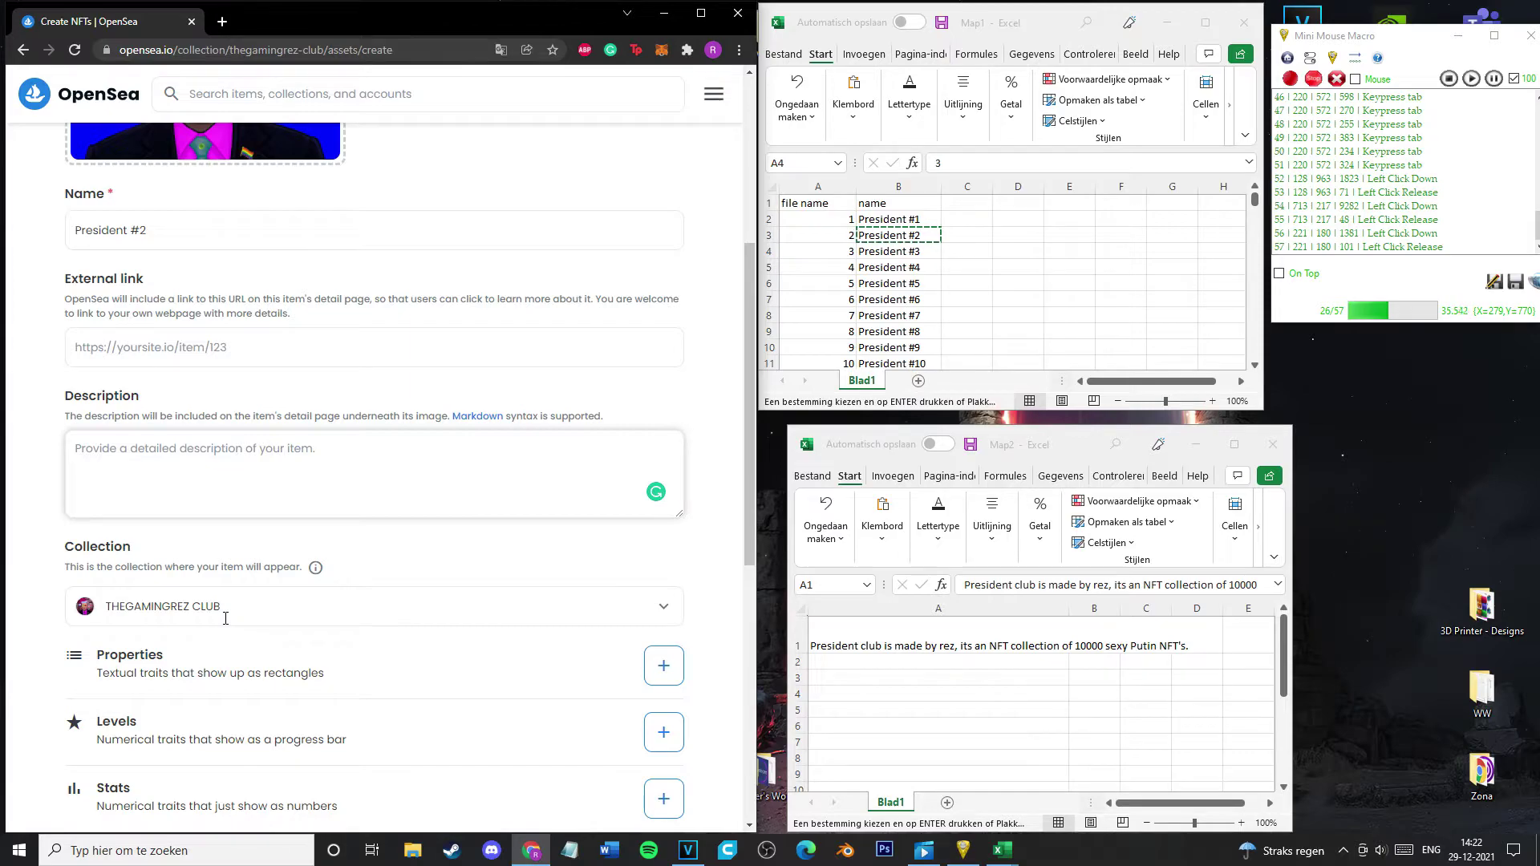
pyautogui.click(860, 629)
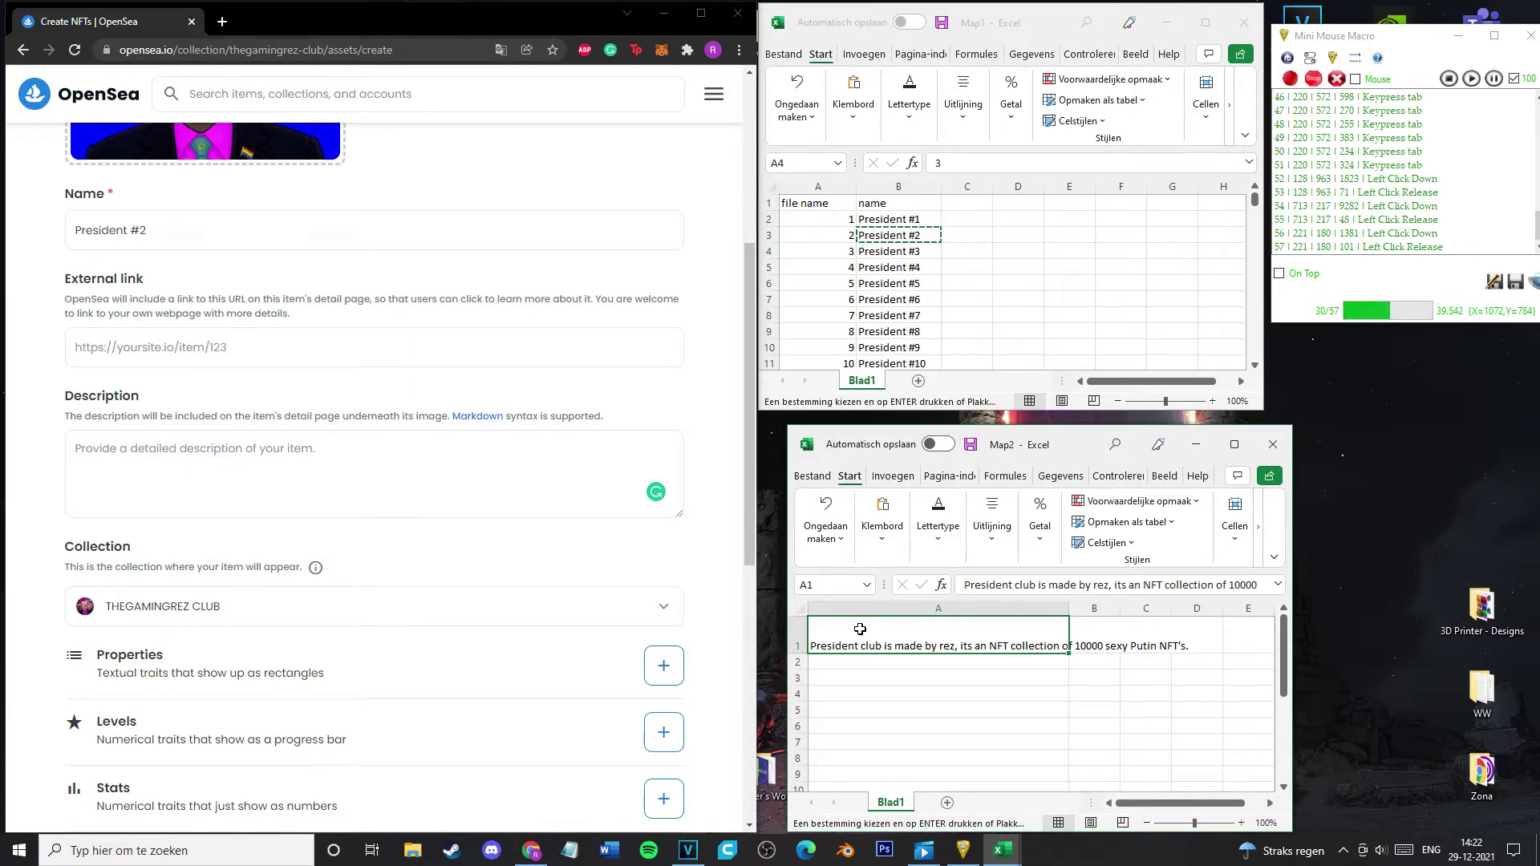
pyautogui.click(176, 459)
pyautogui.hotkey('ctrl', 'v')
pyautogui.press('Tab')
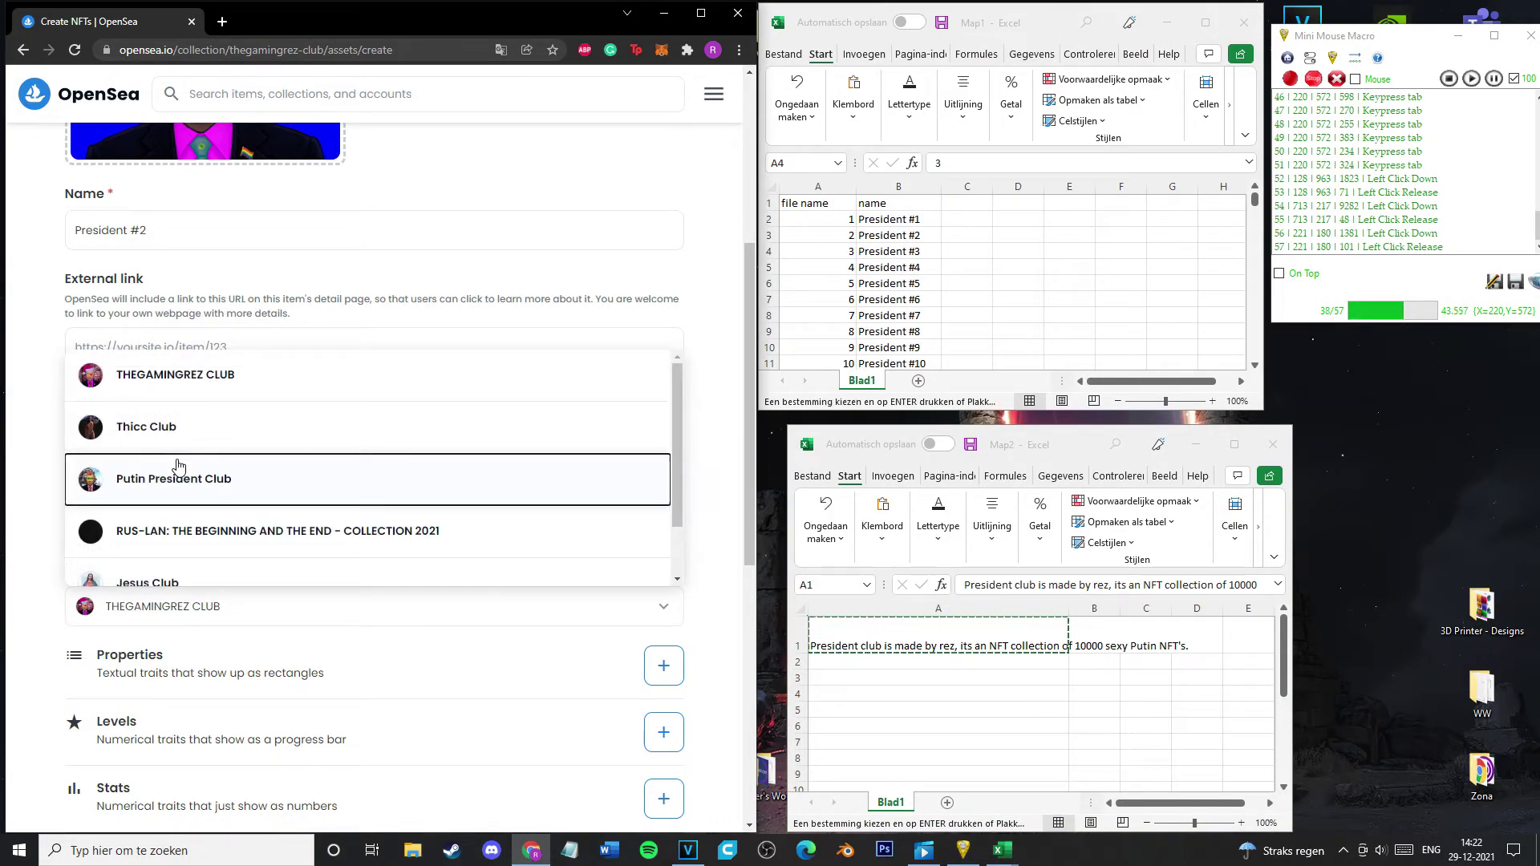
pyautogui.press('Tab')
pyautogui.press('Tab')
pyautogui.press('Tab')
pyautogui.press('Tab')
pyautogui.press('Tab')
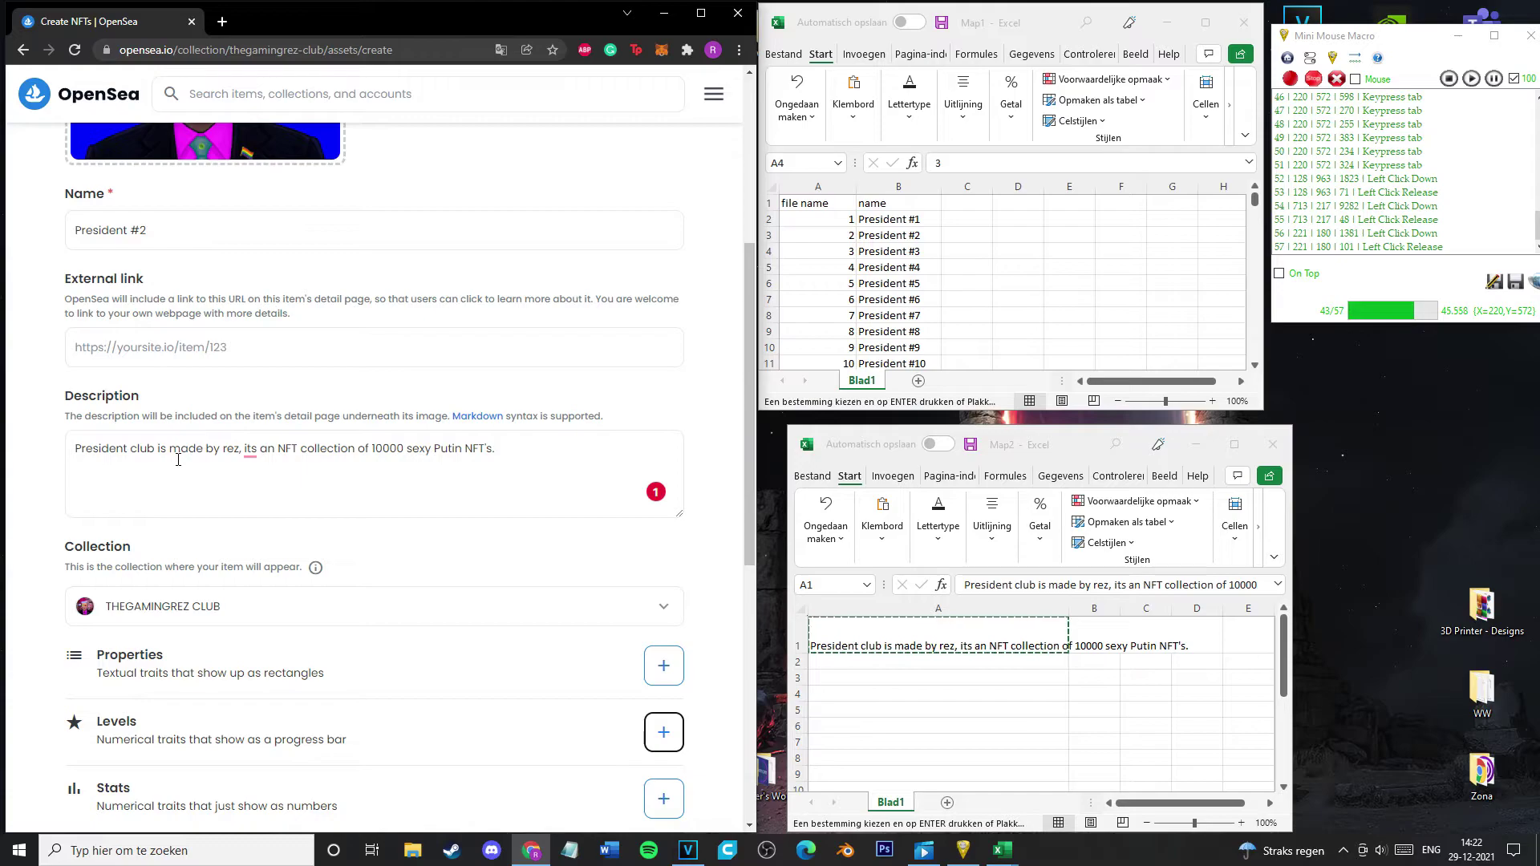
pyautogui.press('Tab')
pyautogui.press('Tab')
pyautogui.press('Tab')
pyautogui.press('Tab')
pyautogui.press('Tab')
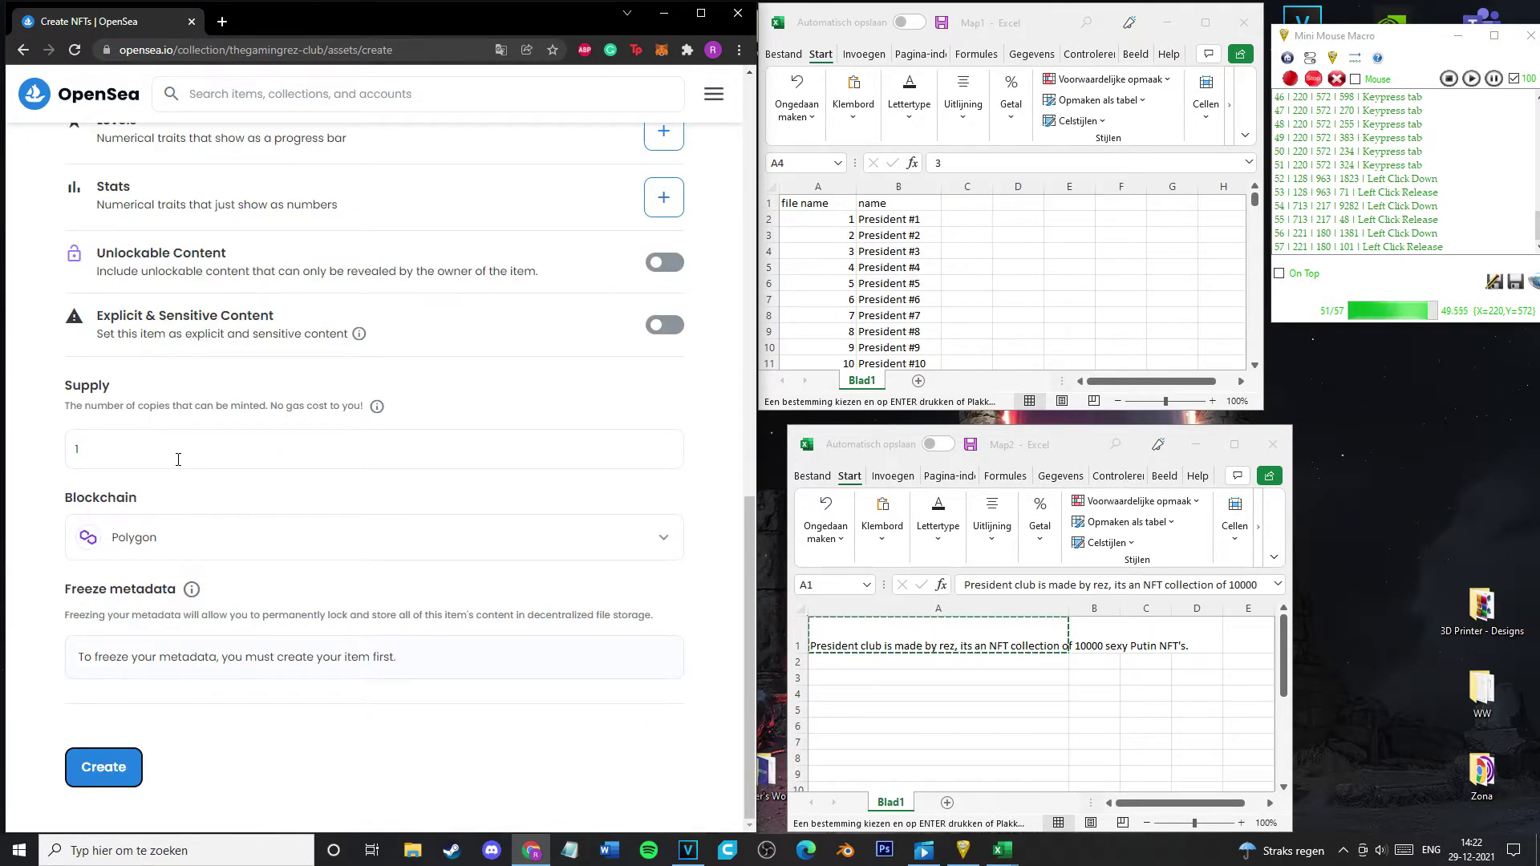
# Create President #2 and return to the THEGAMINGREZ CLUB collection page
pyautogui.click(102, 772)
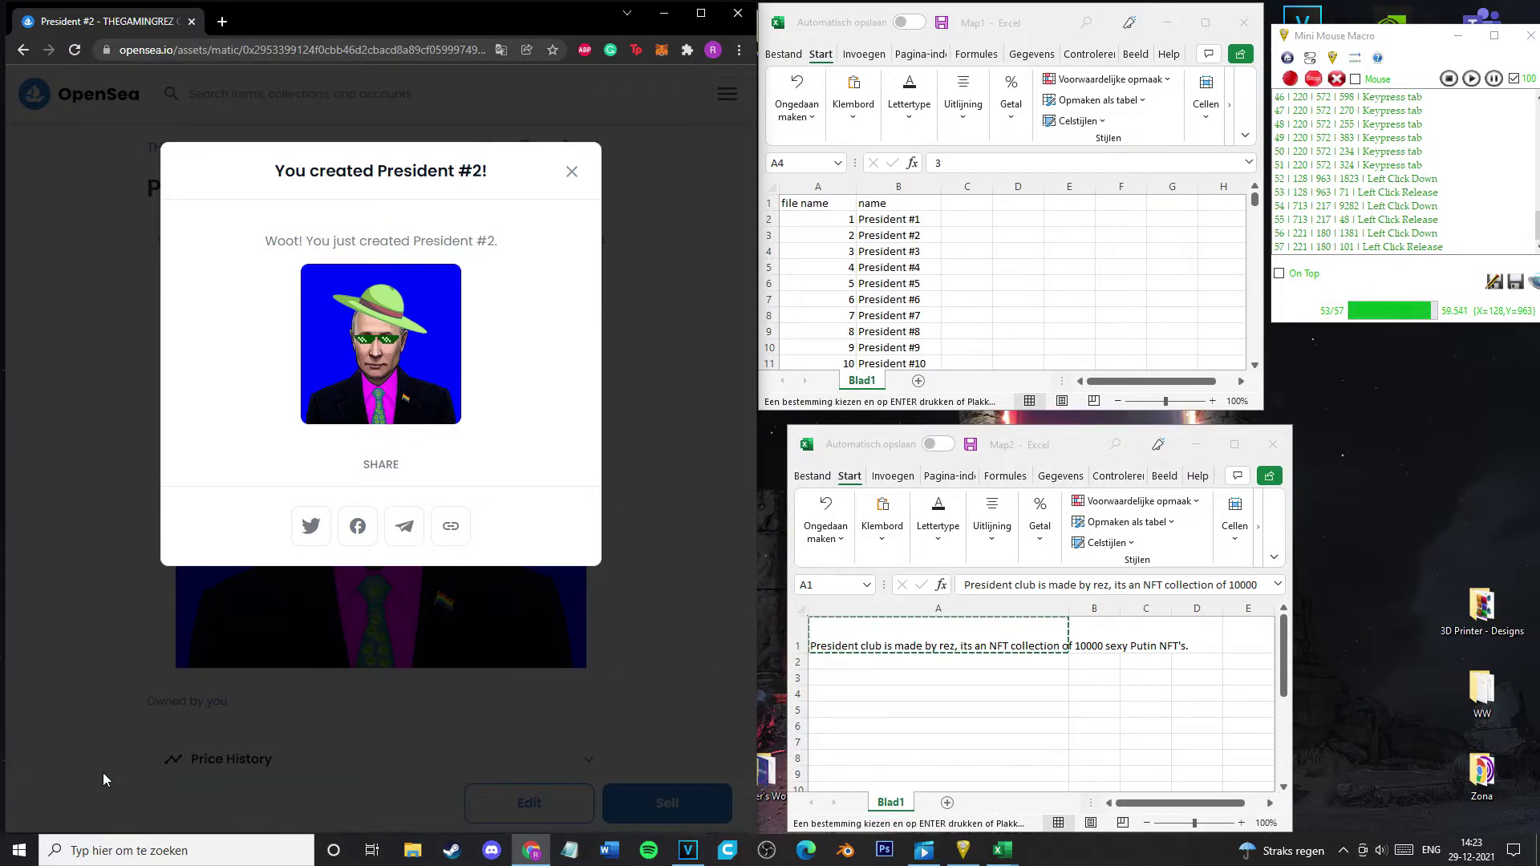
pyautogui.click(572, 174)
pyautogui.click(177, 146)
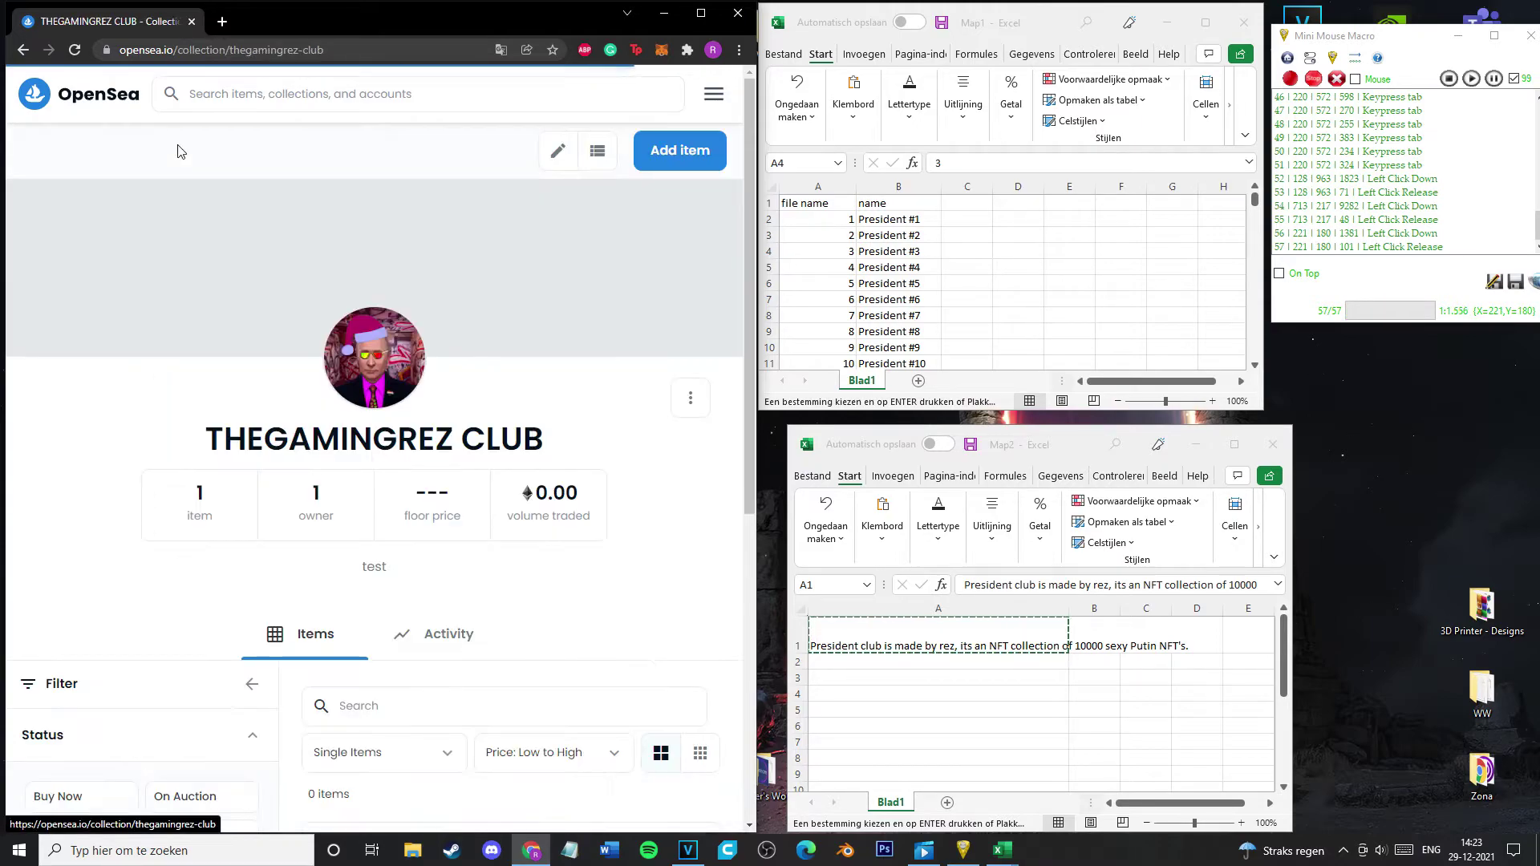
# Start another item, copy item number 3, and upload 3.png as its image
pyautogui.click(691, 147)
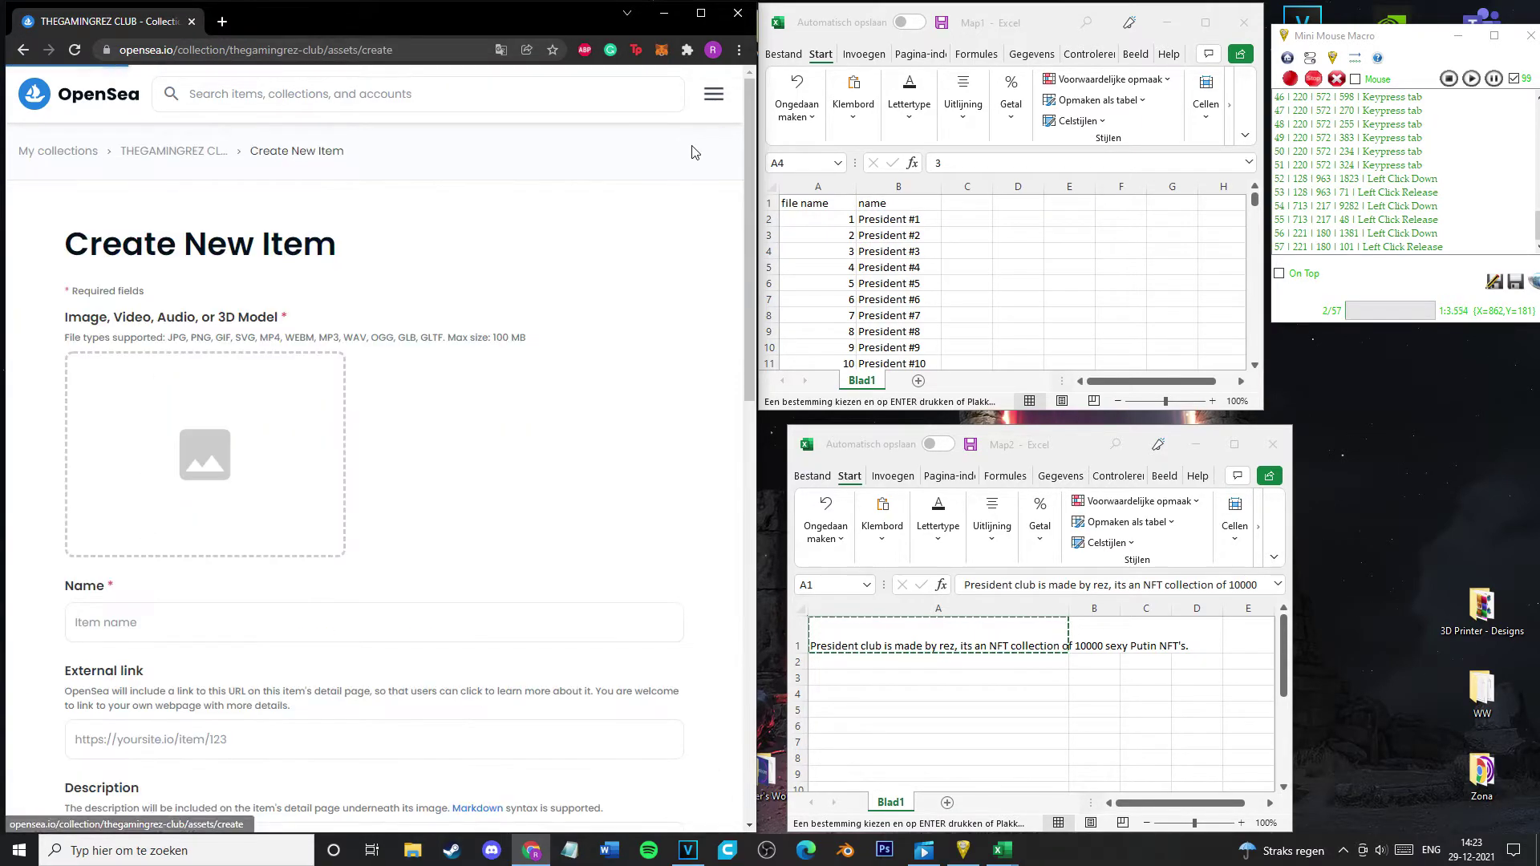
pyautogui.hotkey('alt', 'Tab')
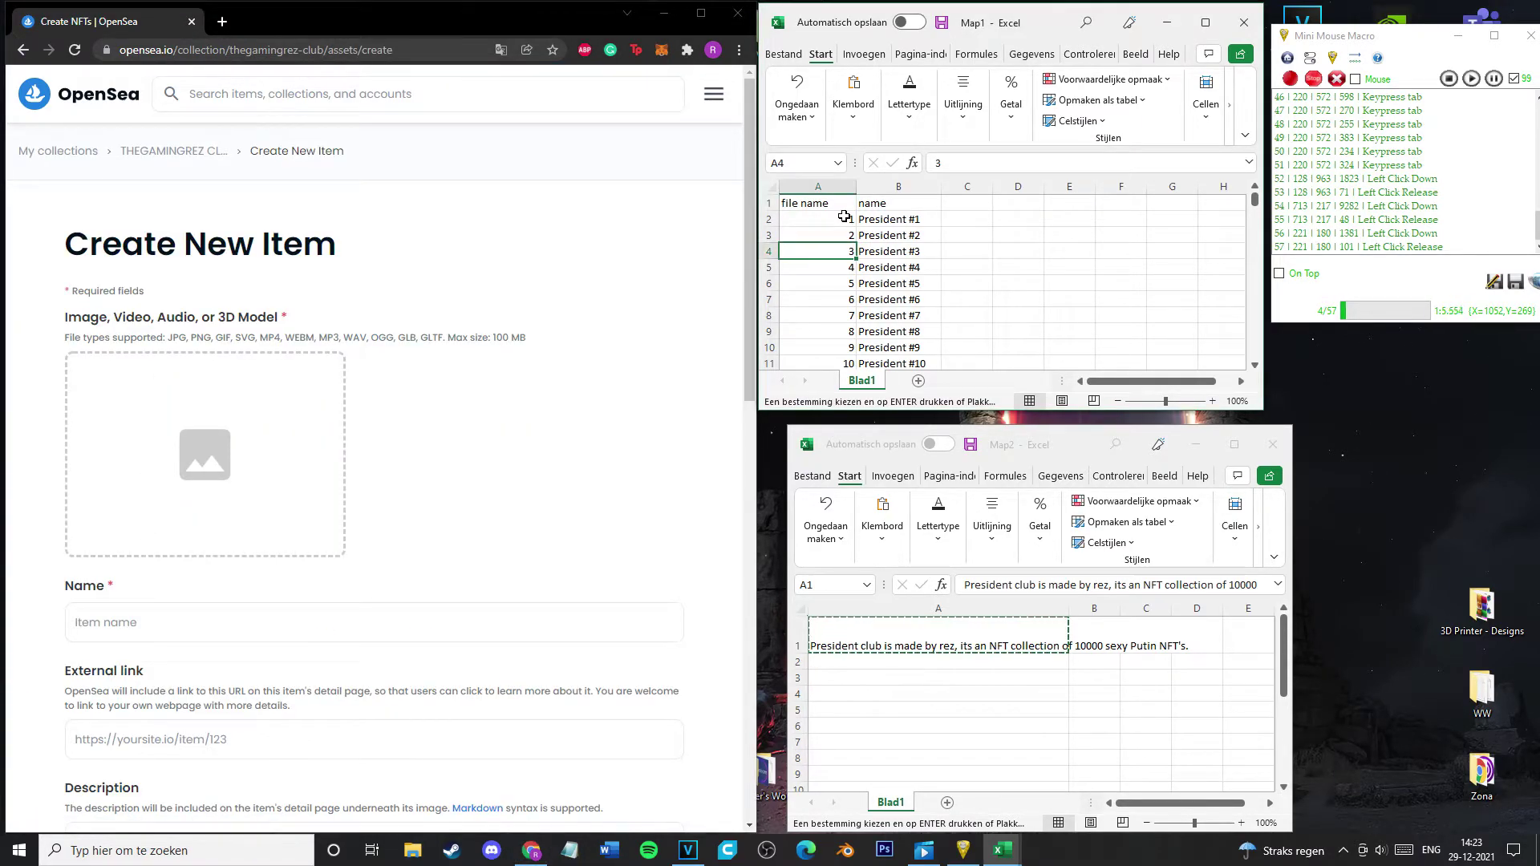
pyautogui.hotkey('ctrl', 'c')
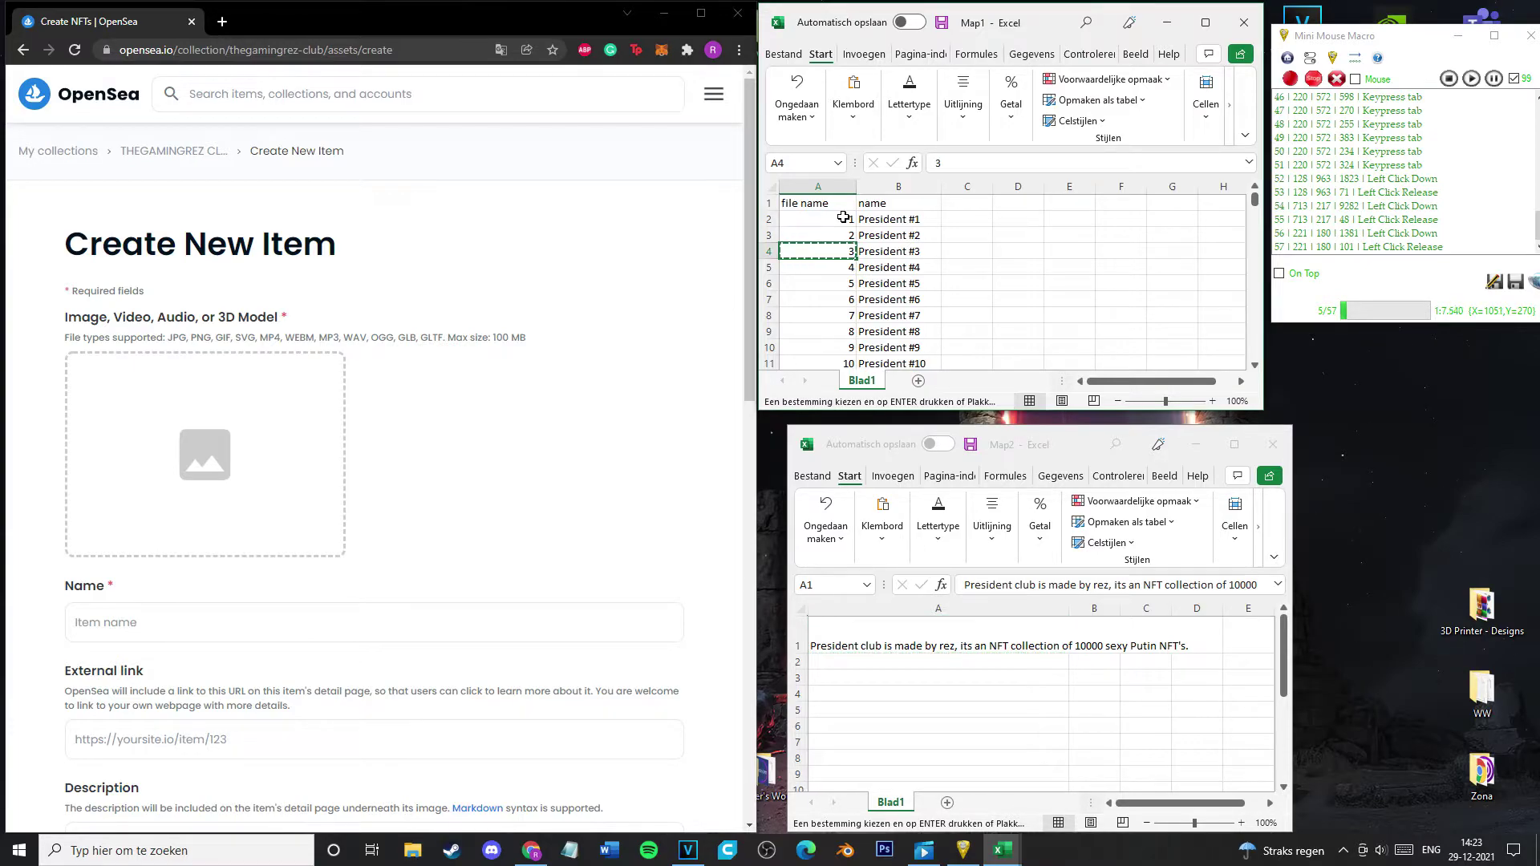
pyautogui.press('Tab')
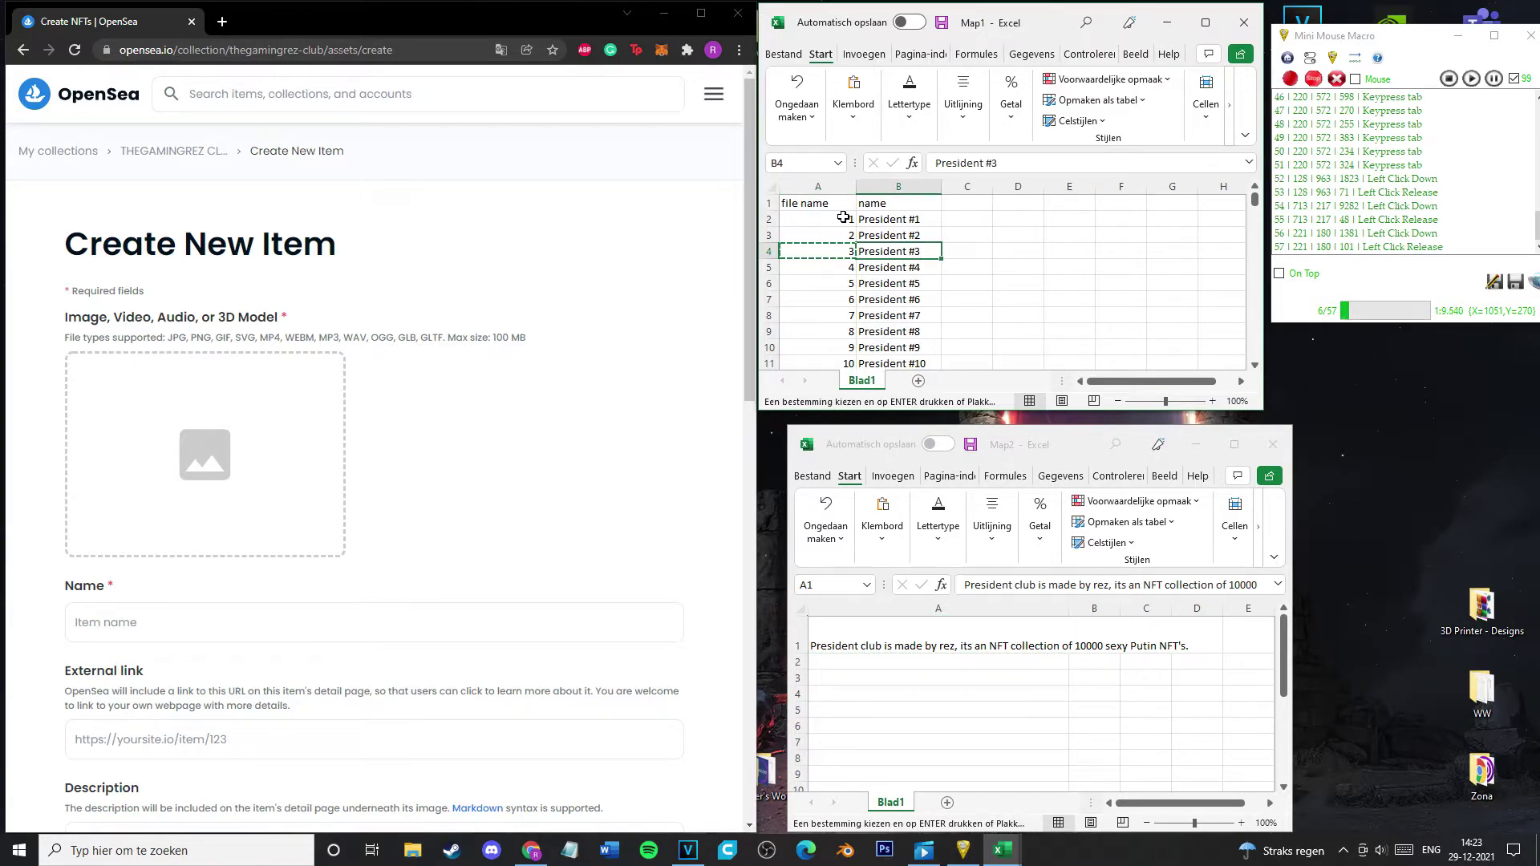
pyautogui.click(619, 268)
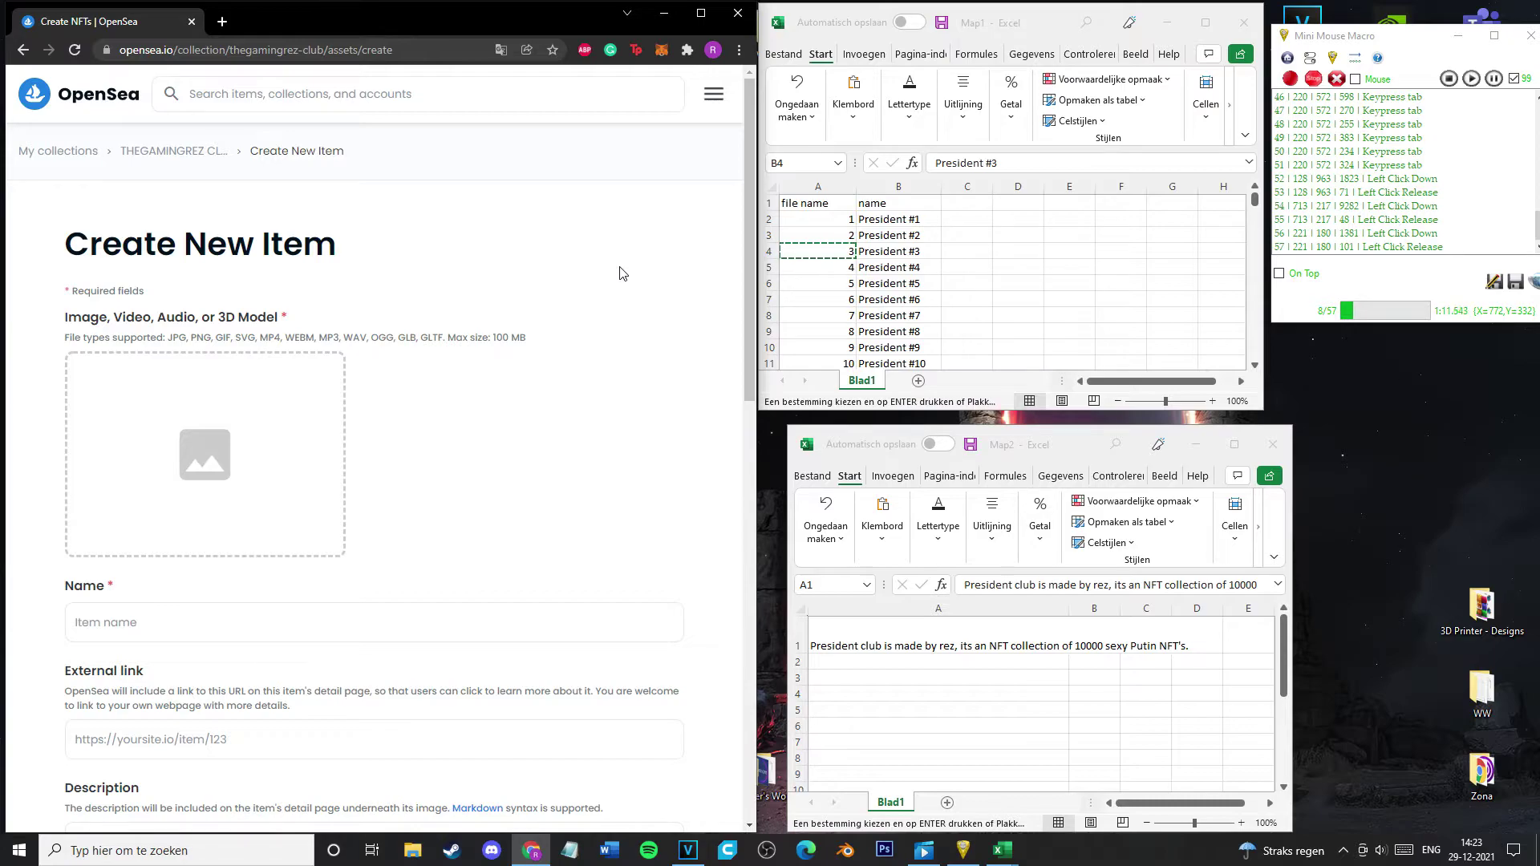
pyautogui.click(175, 459)
pyautogui.write('3')
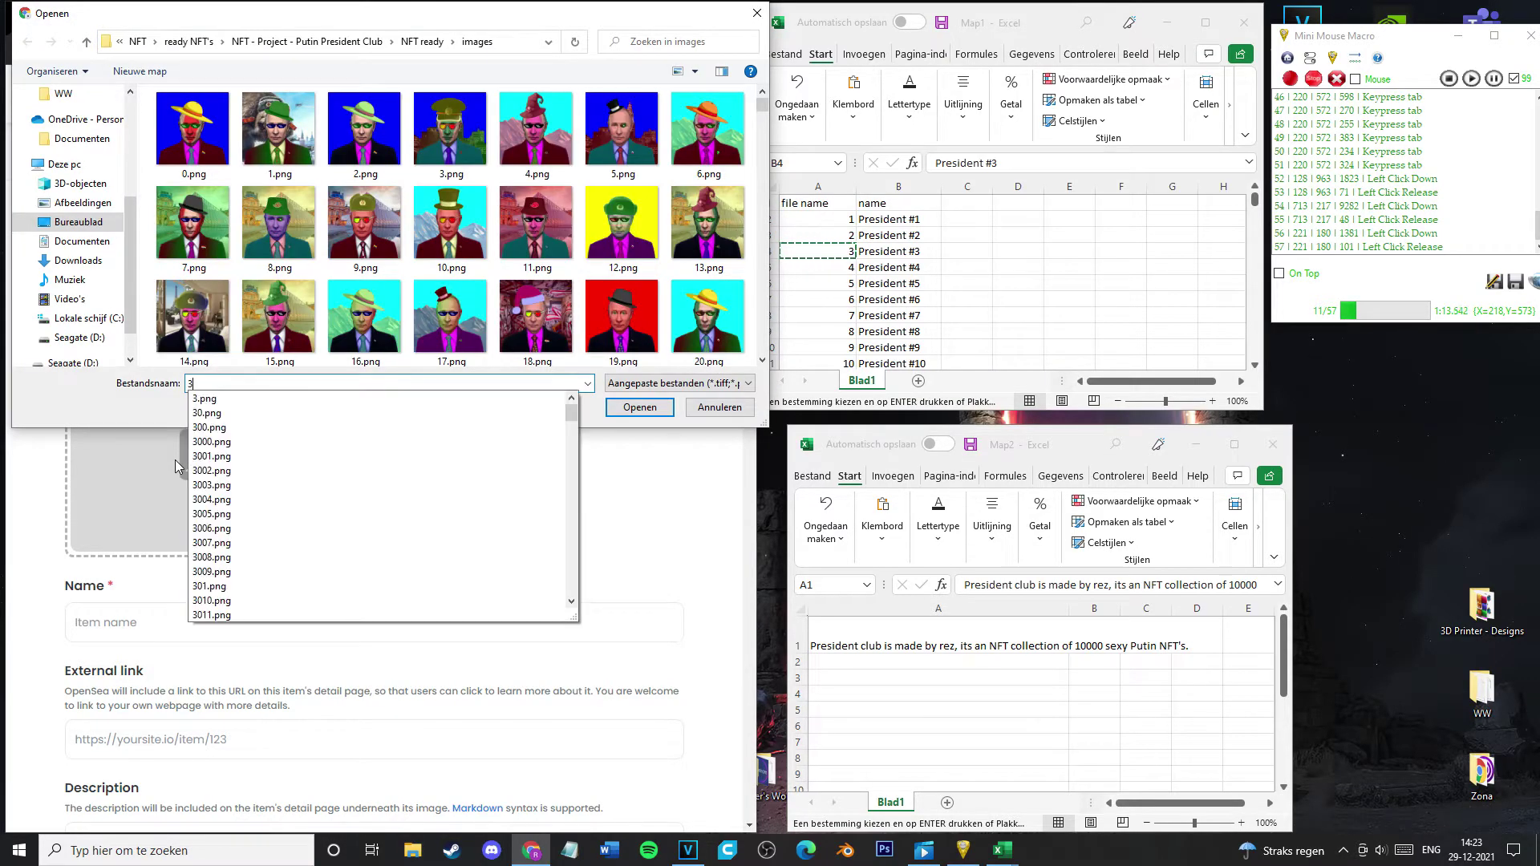
pyautogui.click(244, 397)
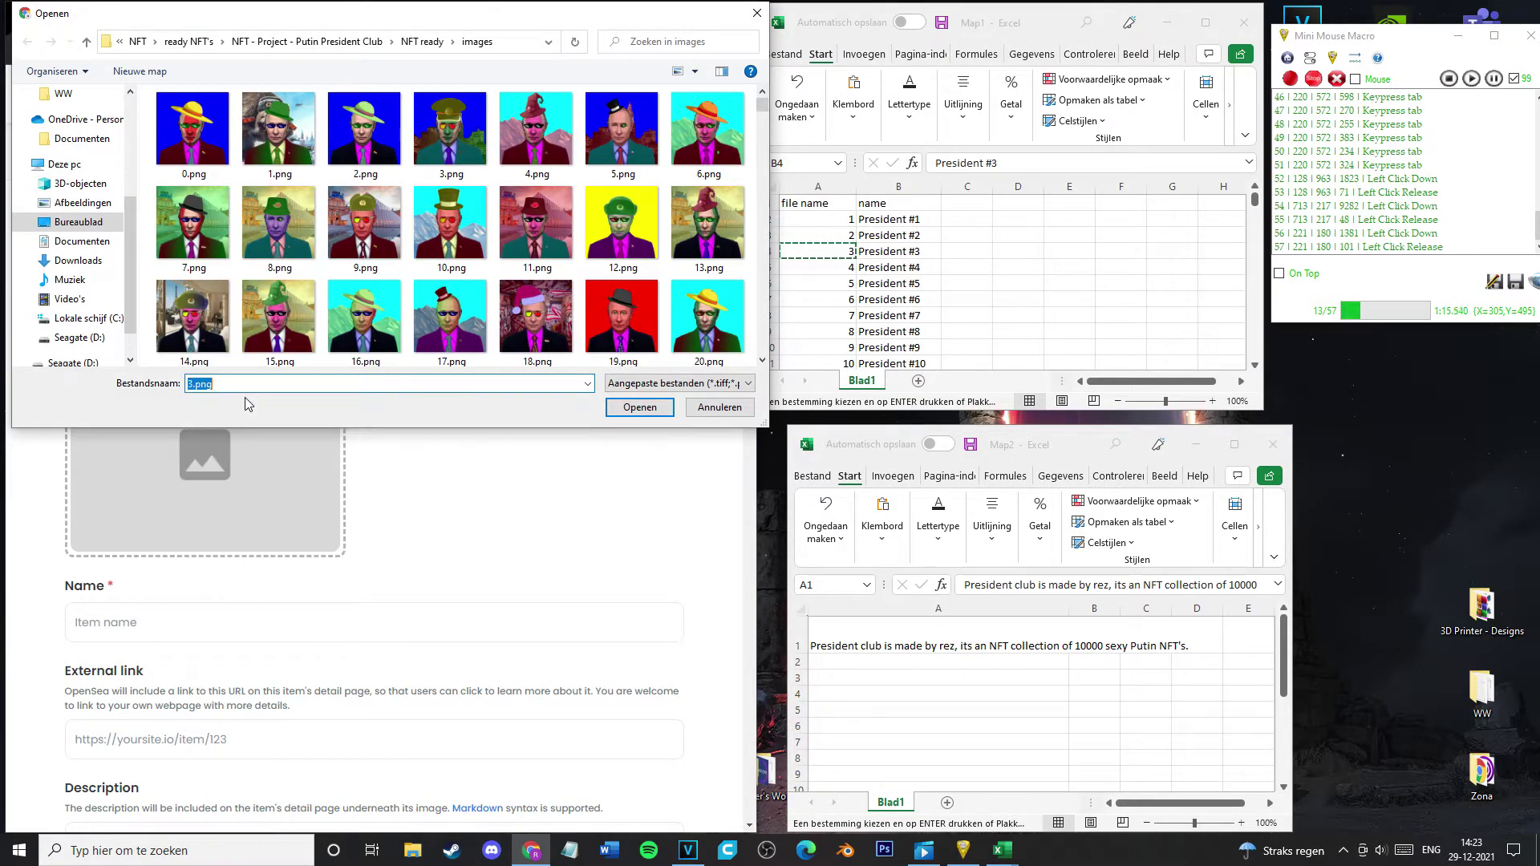
pyautogui.click(626, 406)
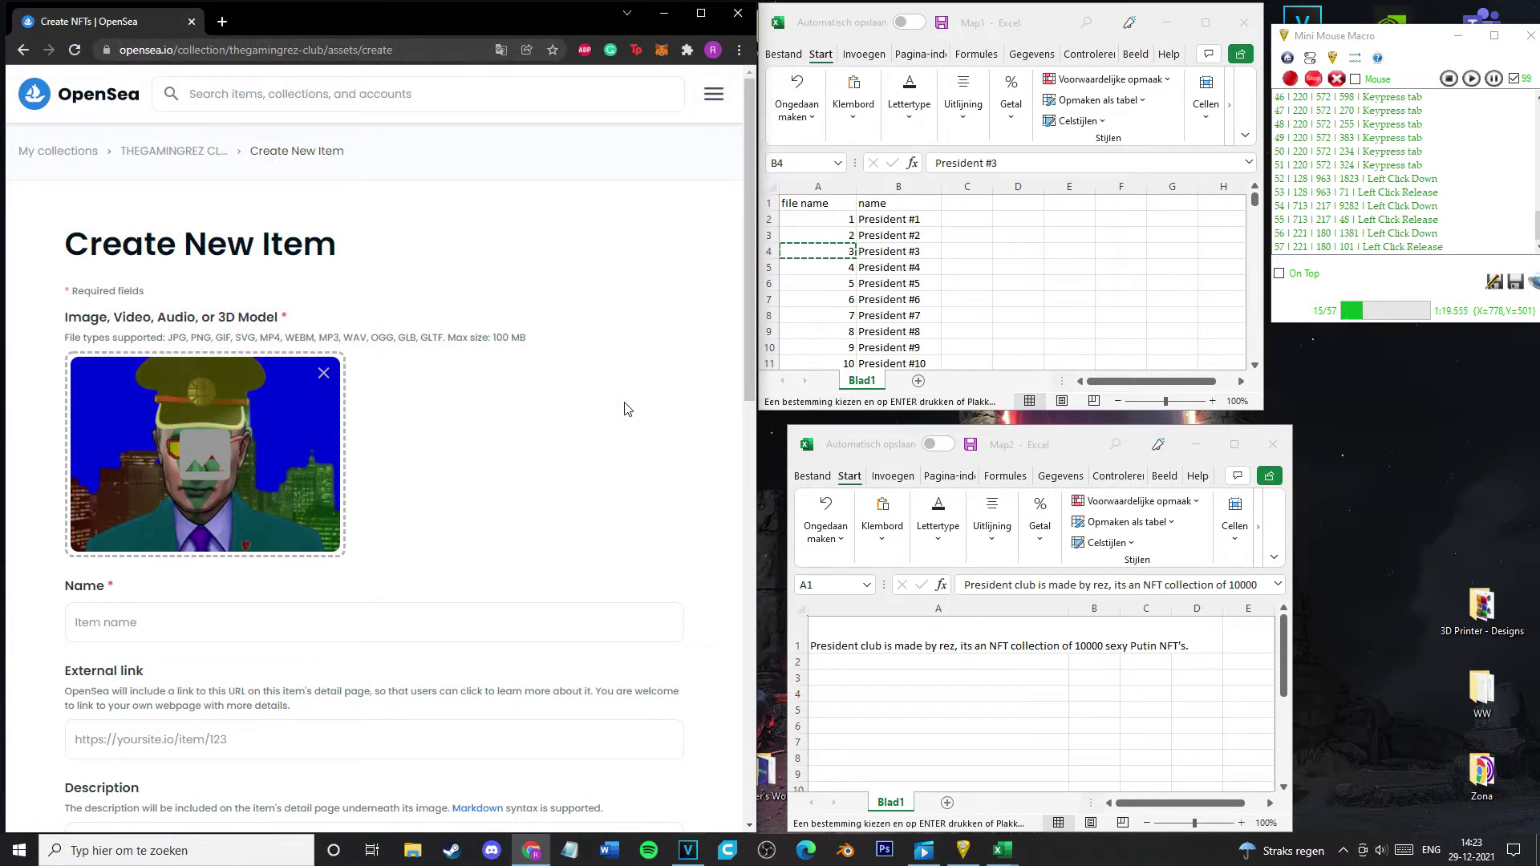
# Copy the name President #3 from the spreadsheet and move the selection to file number 4
pyautogui.hotkey('alt', 'Tab')
pyautogui.hotkey('ctrl', 'c')
pyautogui.press('Down')
pyautogui.press('Left')
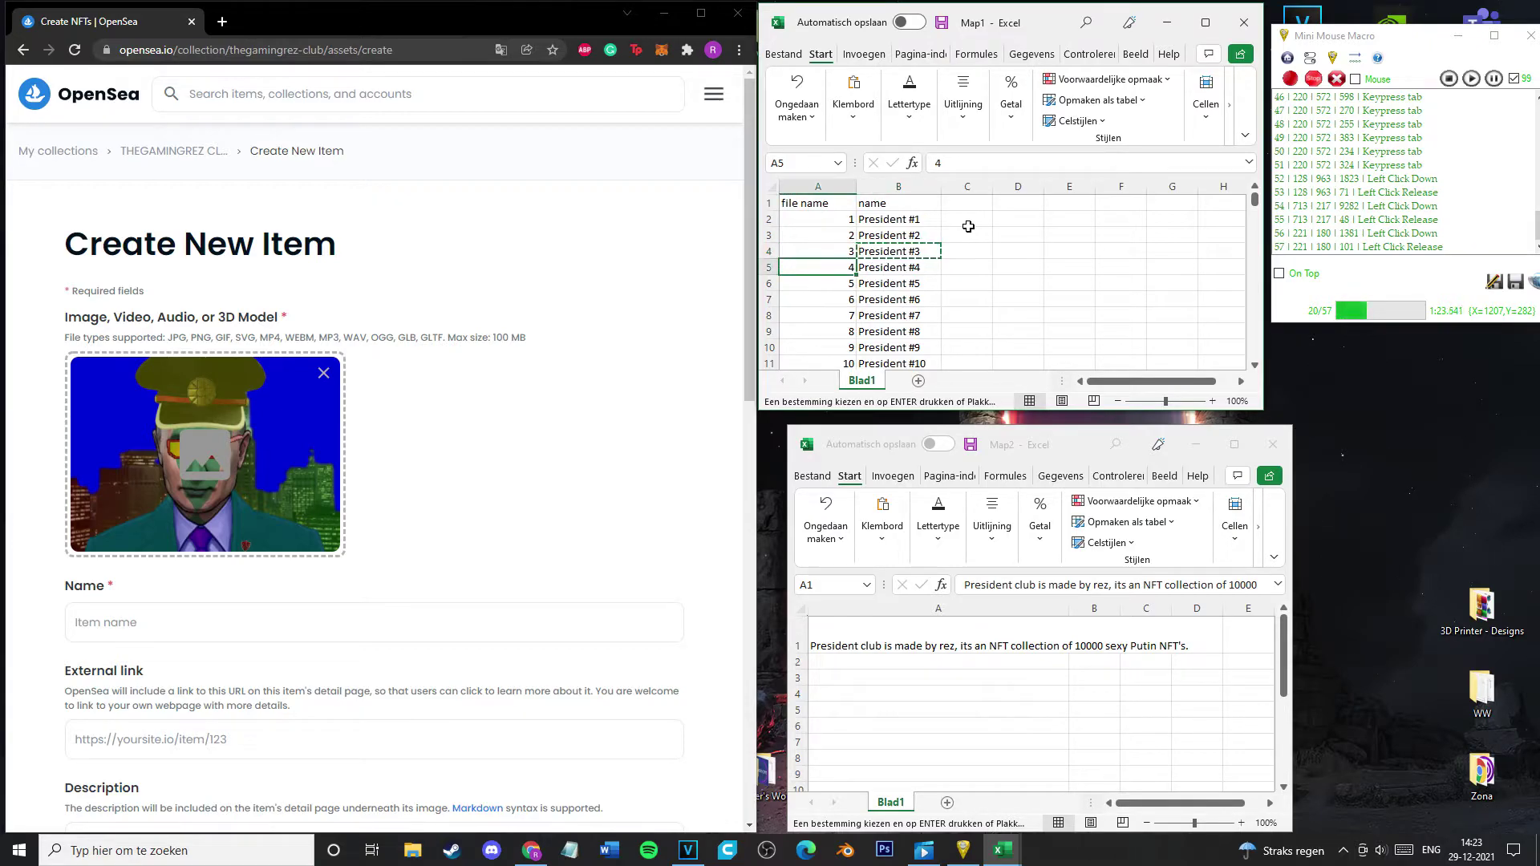
# Paste President #3 as the item name
pyautogui.click(223, 618)
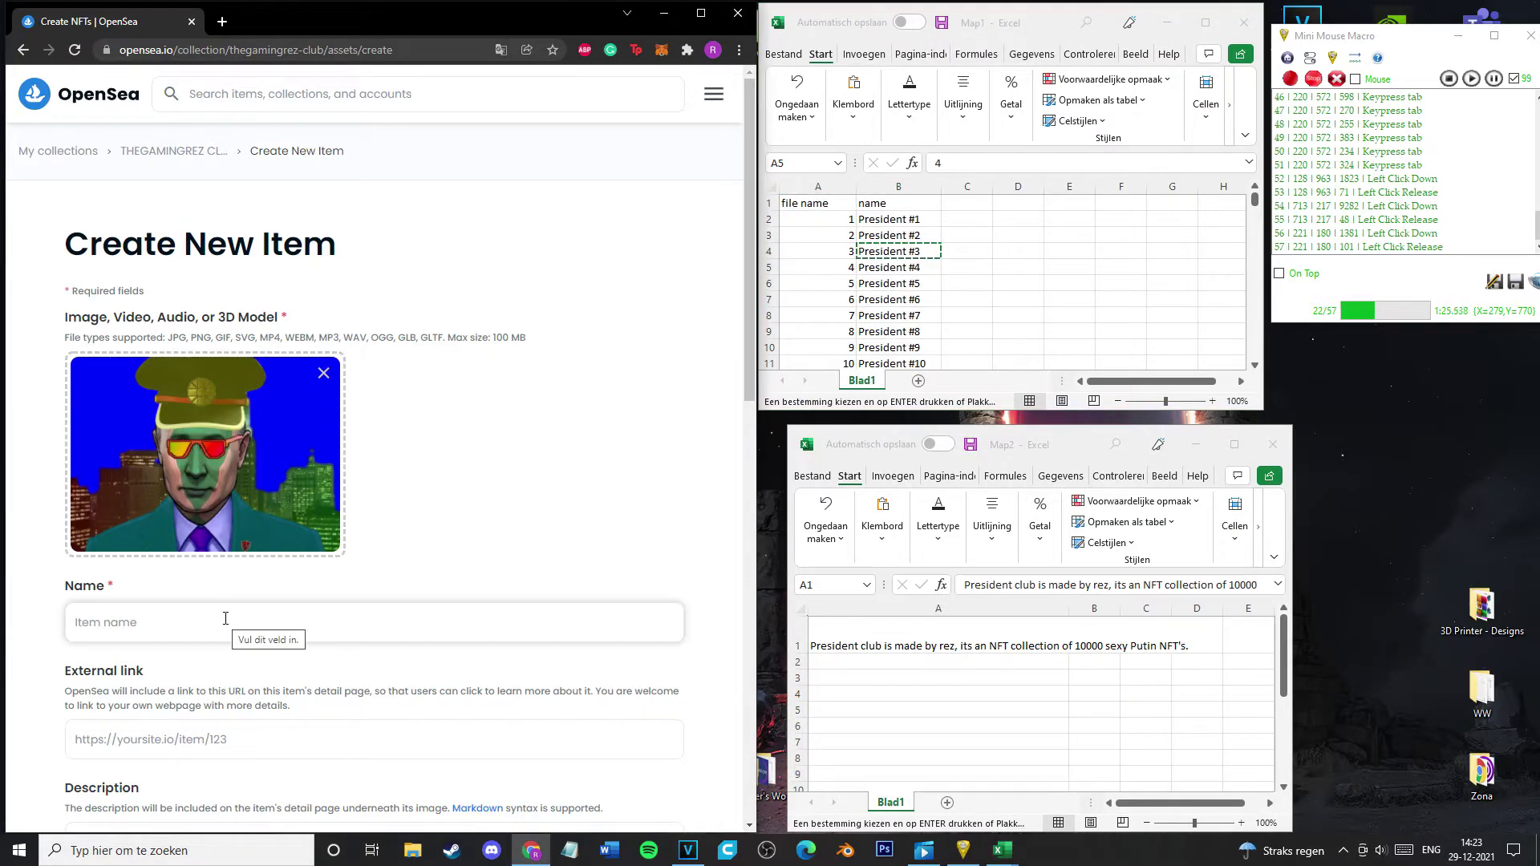
pyautogui.hotkey('ctrl', 'v')
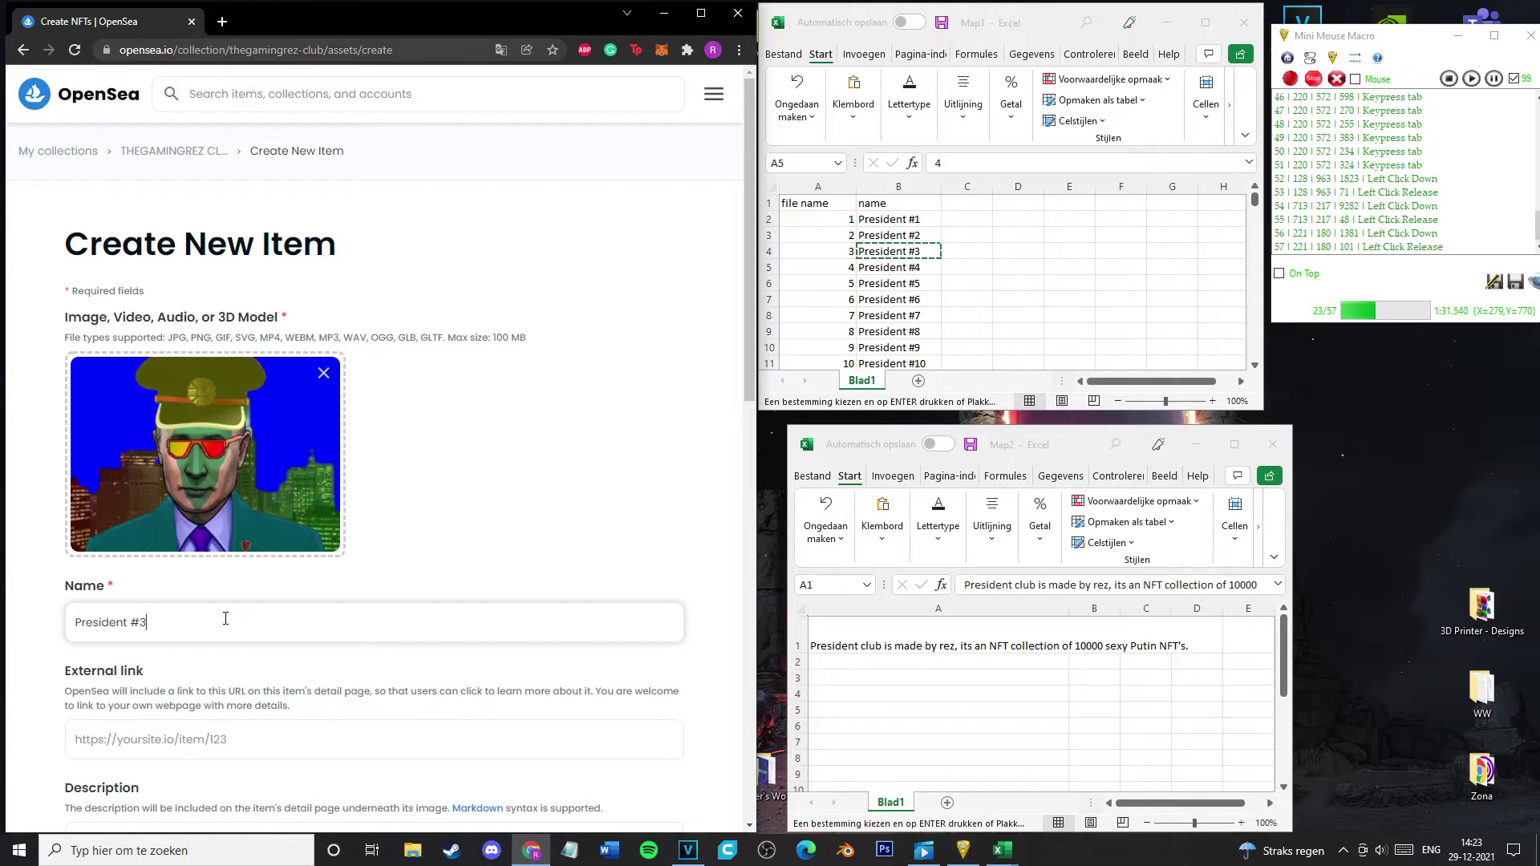
pyautogui.press('Tab')
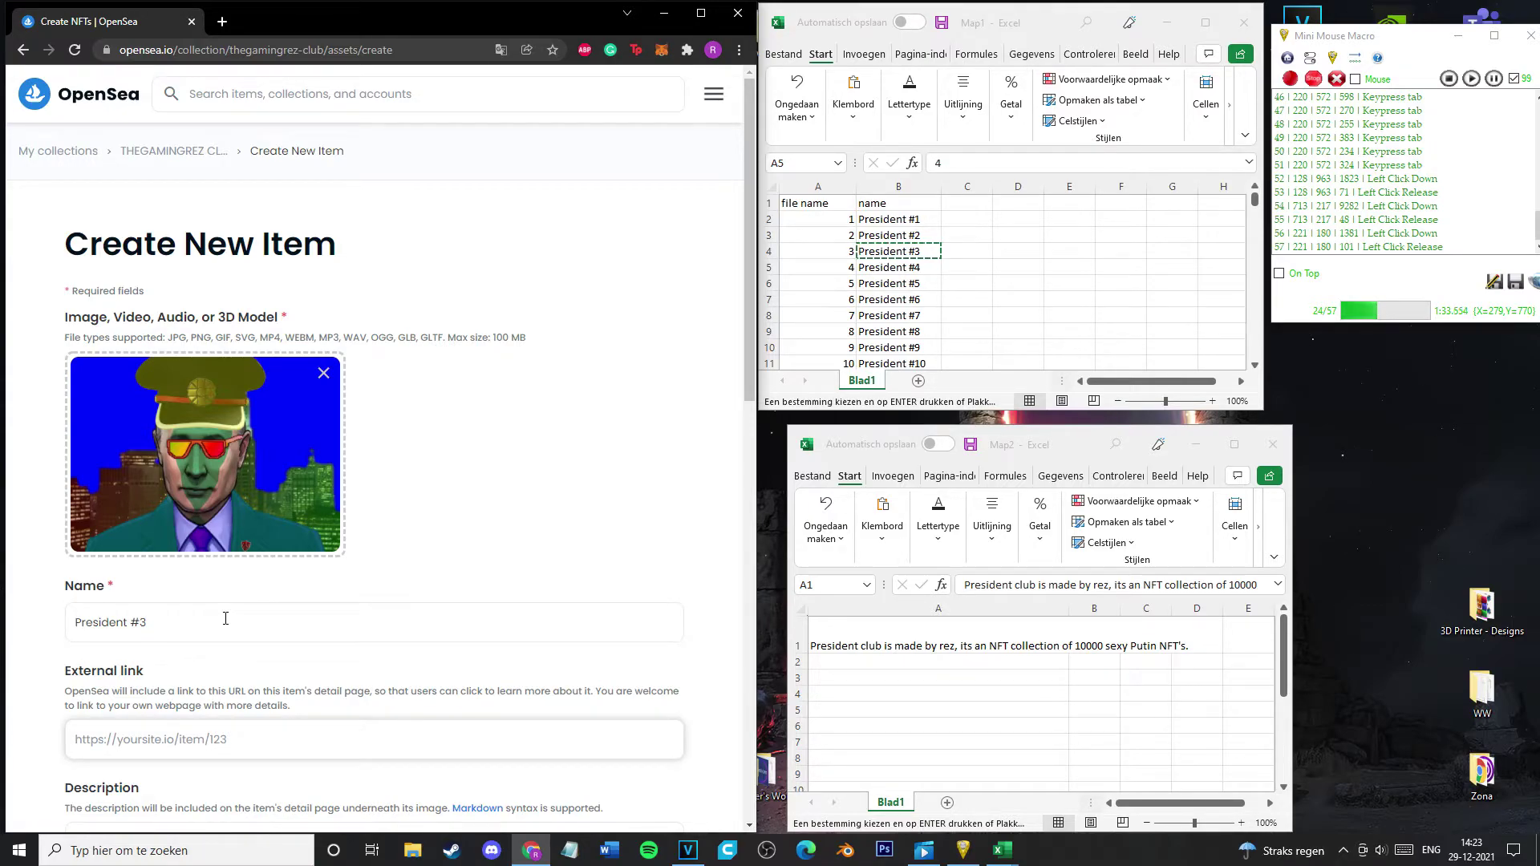
pyautogui.press('Tab')
pyautogui.press('Tab')
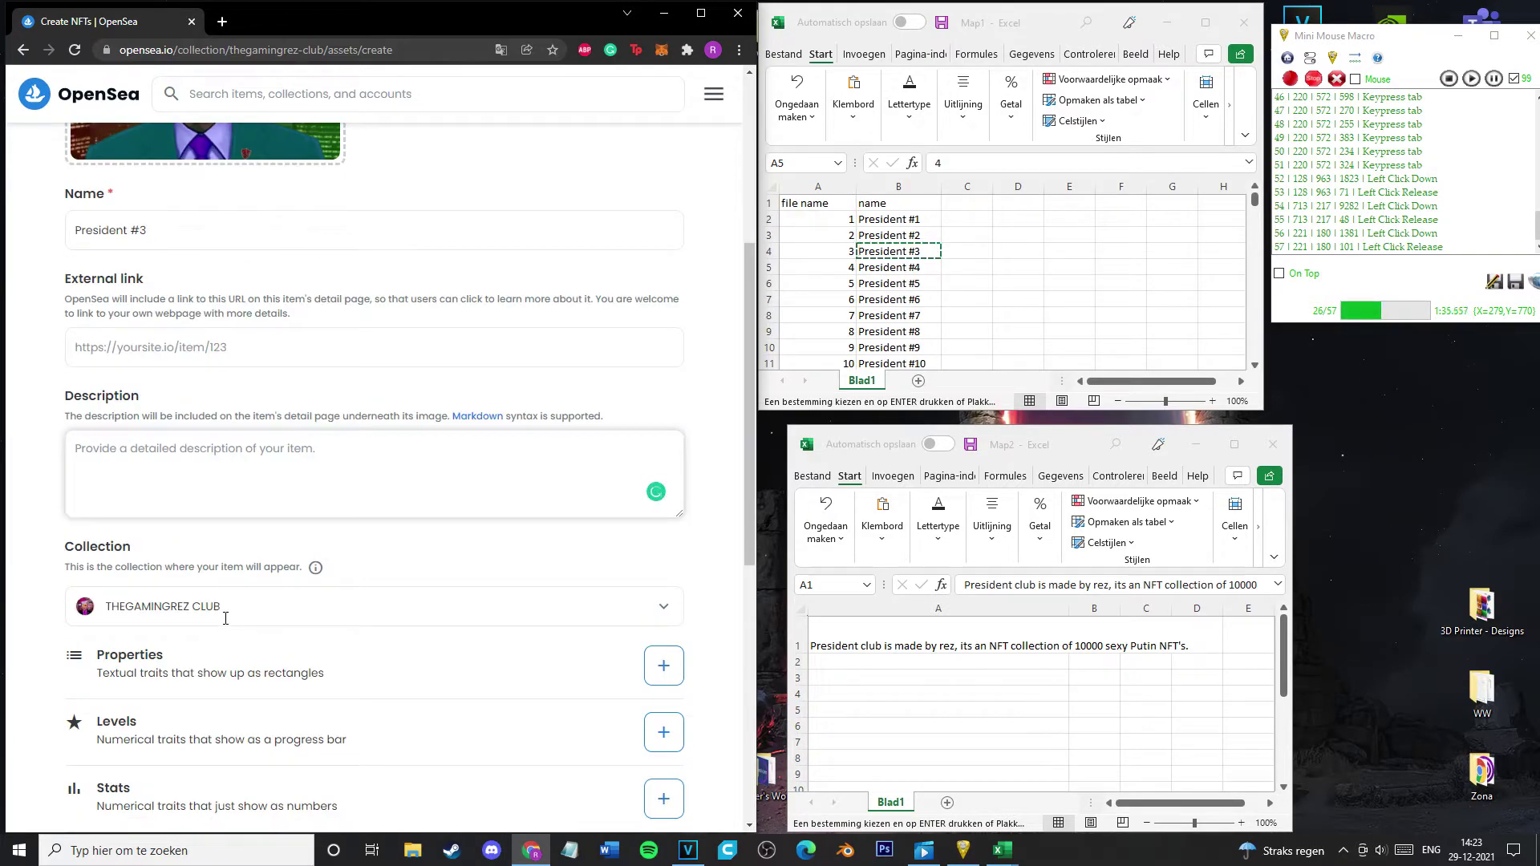
# Paste the club description into Description and keep THEGAMINGREZ CLUB as the collection
pyautogui.click(860, 629)
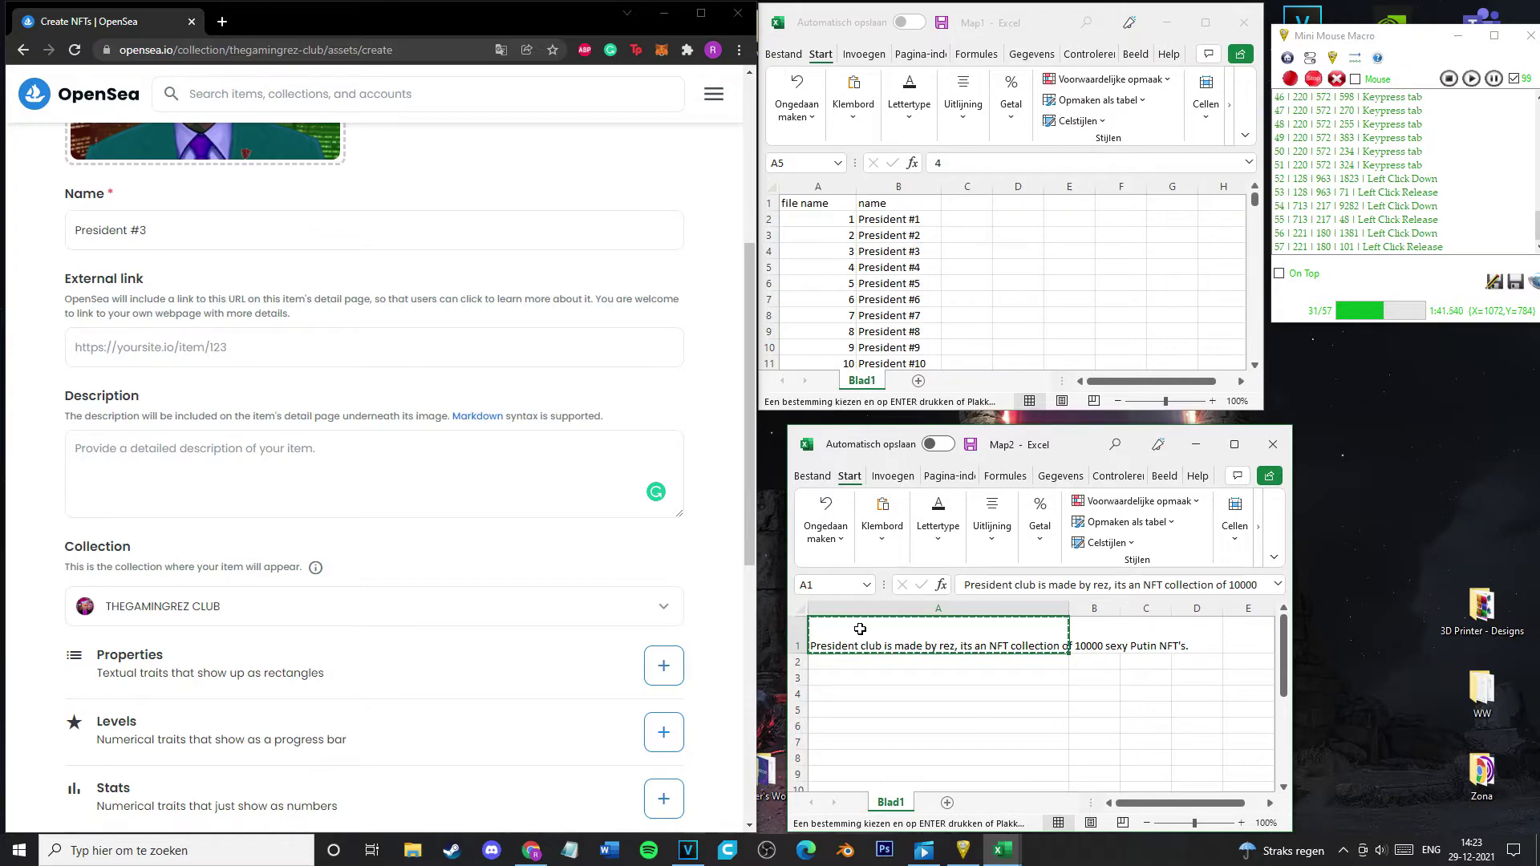
pyautogui.click(178, 459)
pyautogui.hotkey('ctrl', 'v')
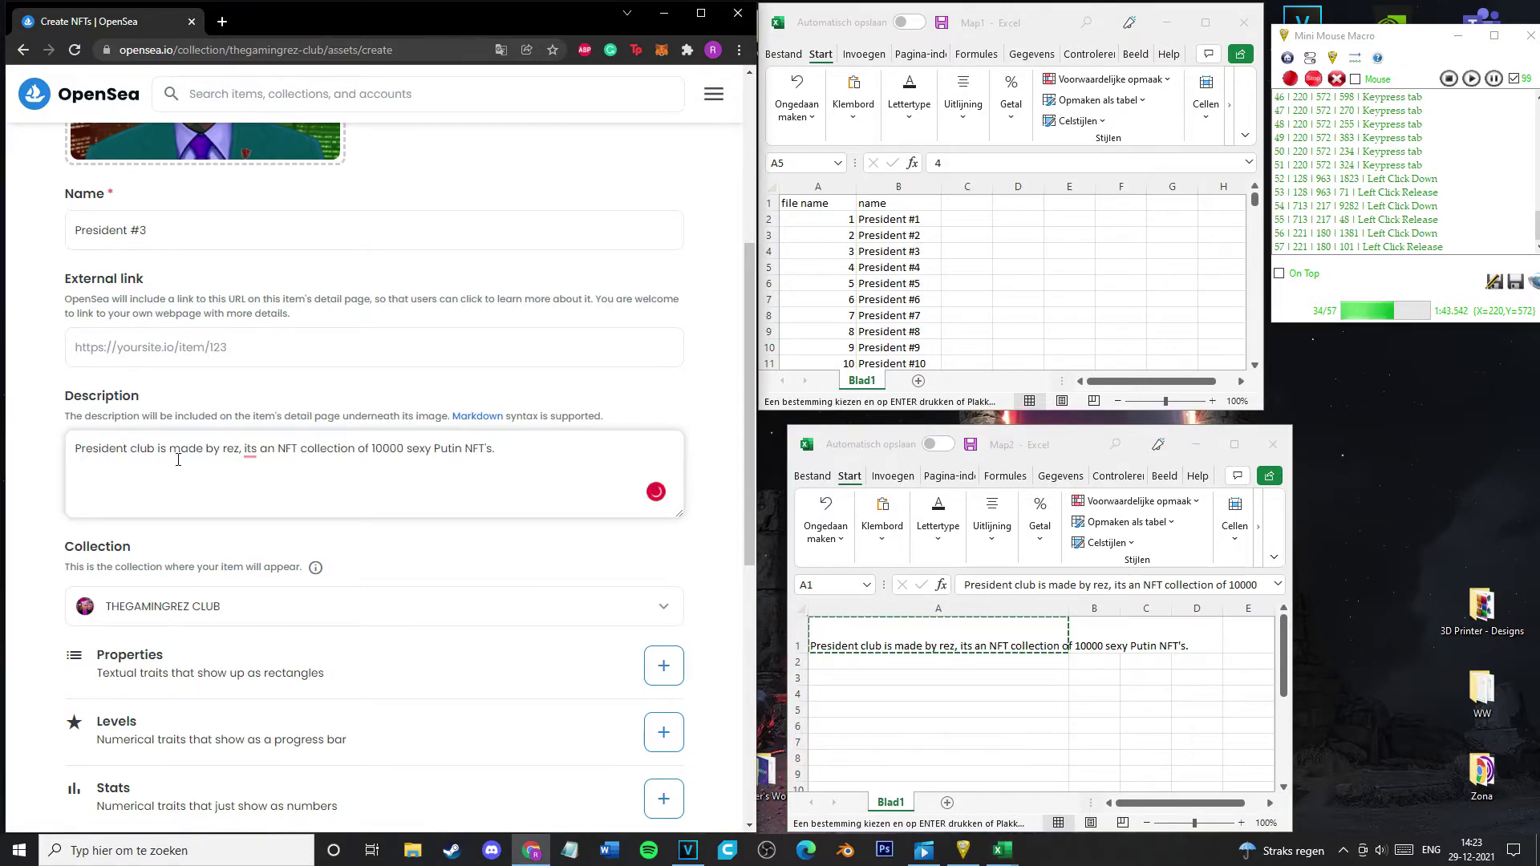
pyautogui.press('Tab')
pyautogui.press('Down')
pyautogui.press('Down')
pyautogui.press('Down')
pyautogui.press('Down')
pyautogui.press('Down')
pyautogui.press('Down')
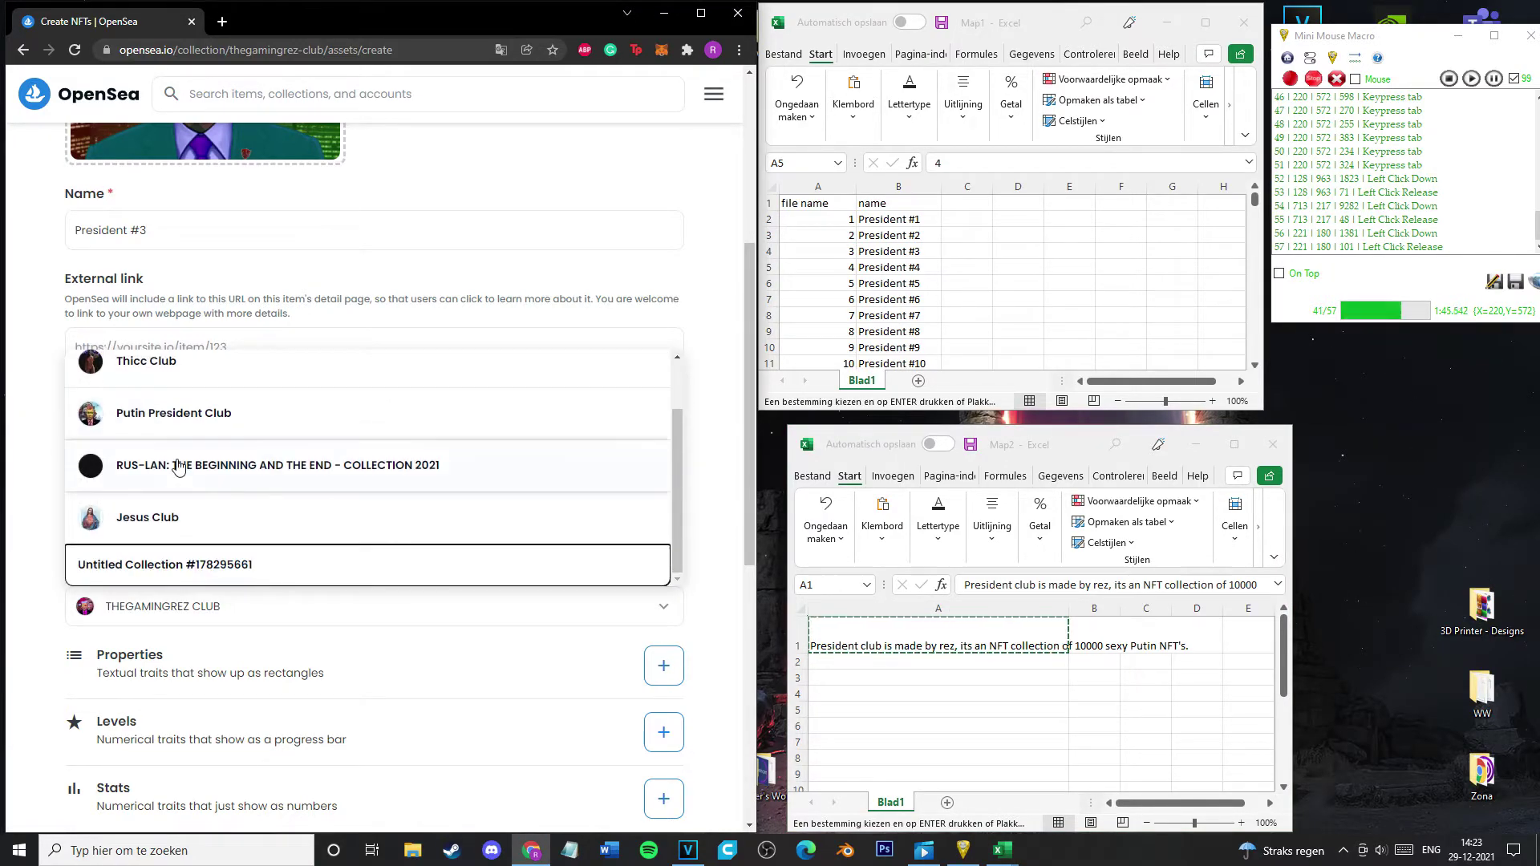
pyautogui.press('Tab')
pyautogui.press('Tab')
pyautogui.press('Tab')
pyautogui.press('Tab')
pyautogui.press('Tab')
pyautogui.press('Tab')
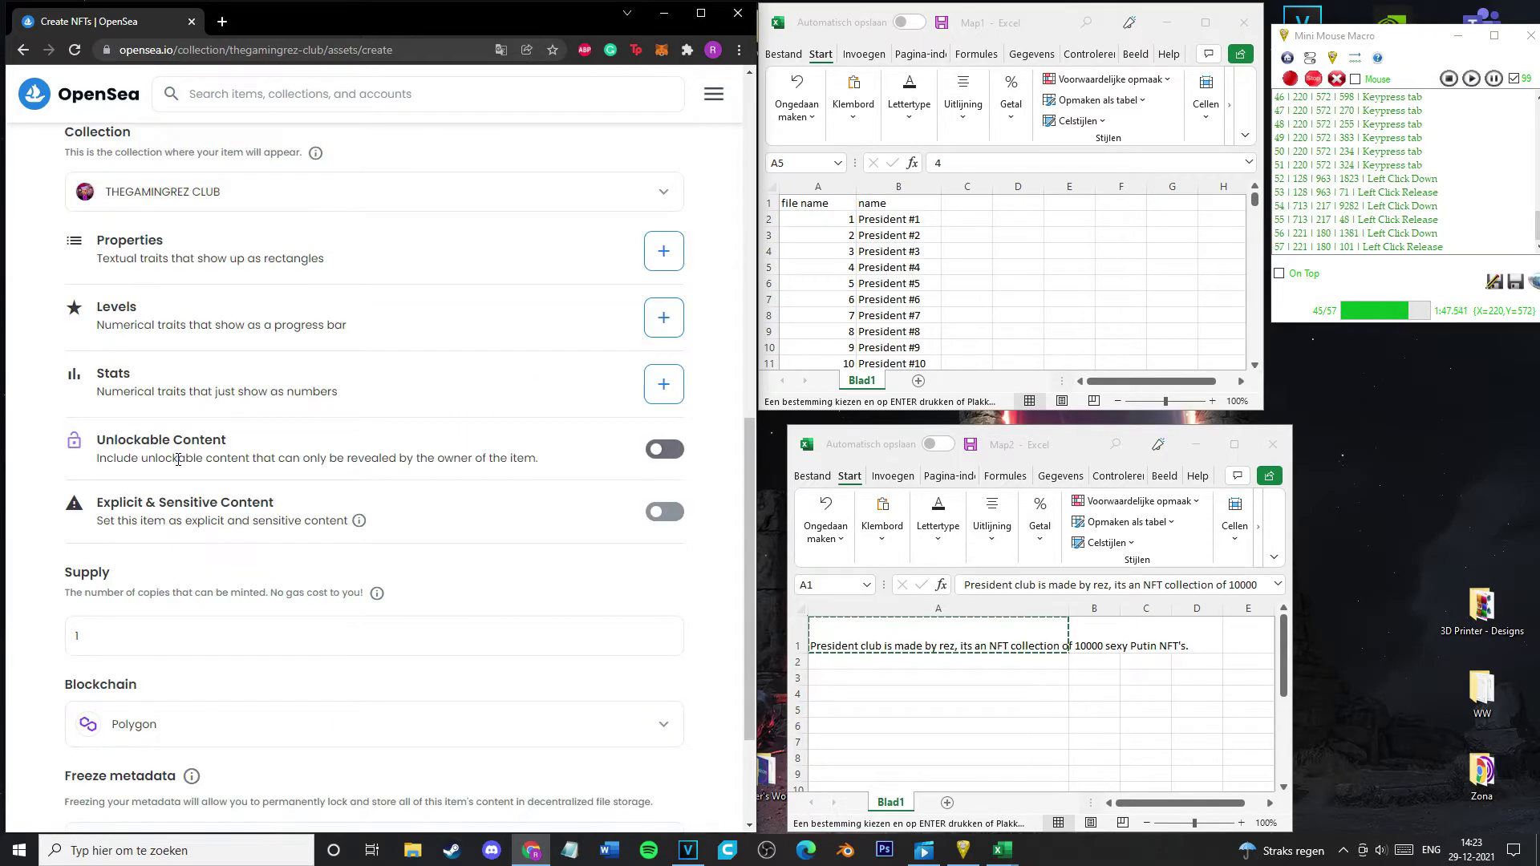
pyautogui.press('Tab')
pyautogui.press('Tab')
pyautogui.press('Tab')
pyautogui.press('Tab')
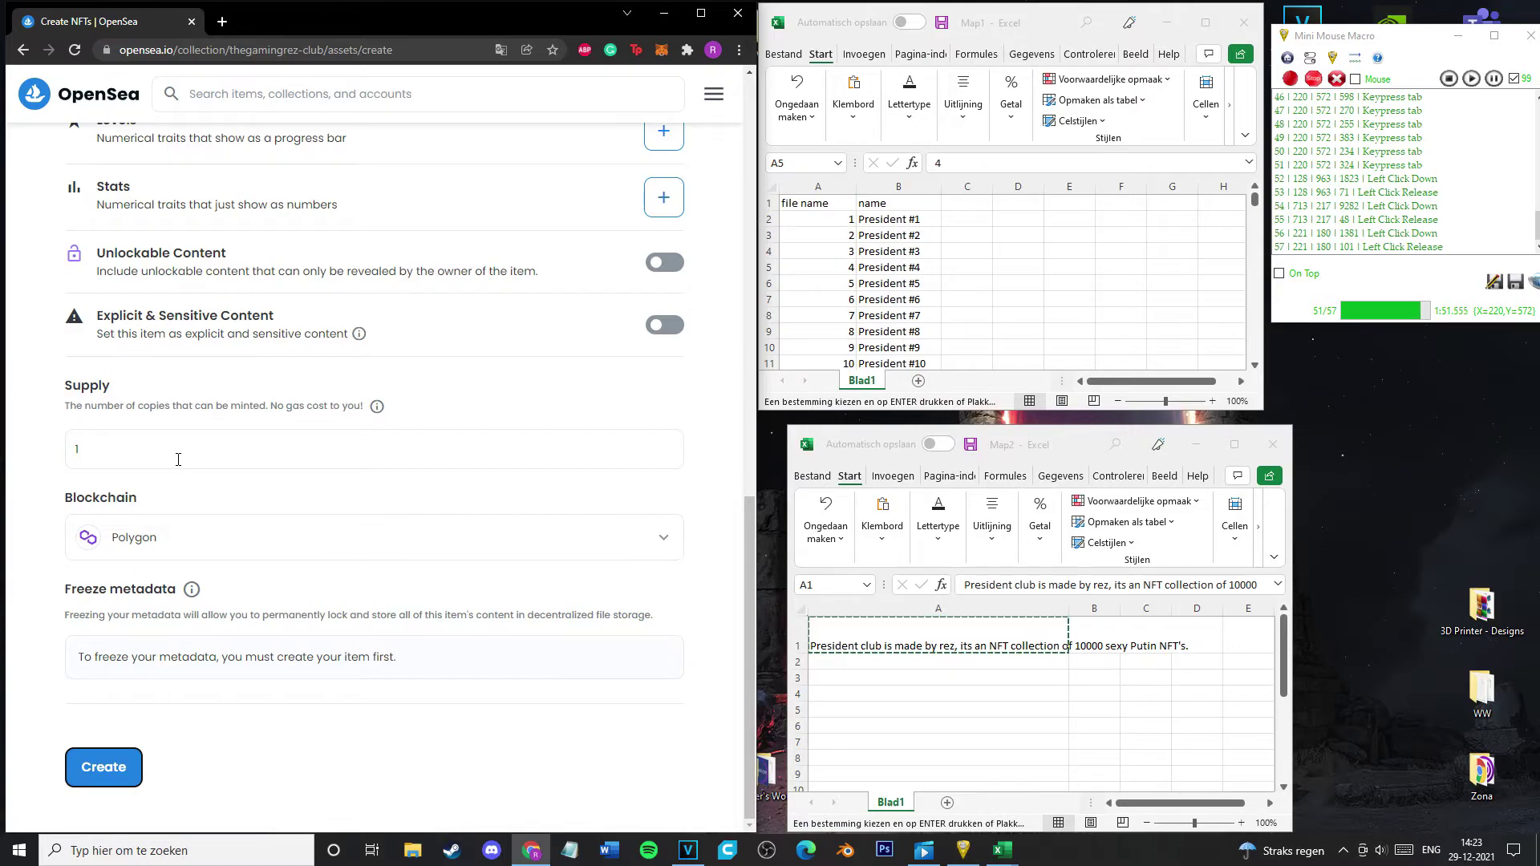
# Create President #3 and return to the THEGAMINGREZ CLUB collection page
pyautogui.click(102, 773)
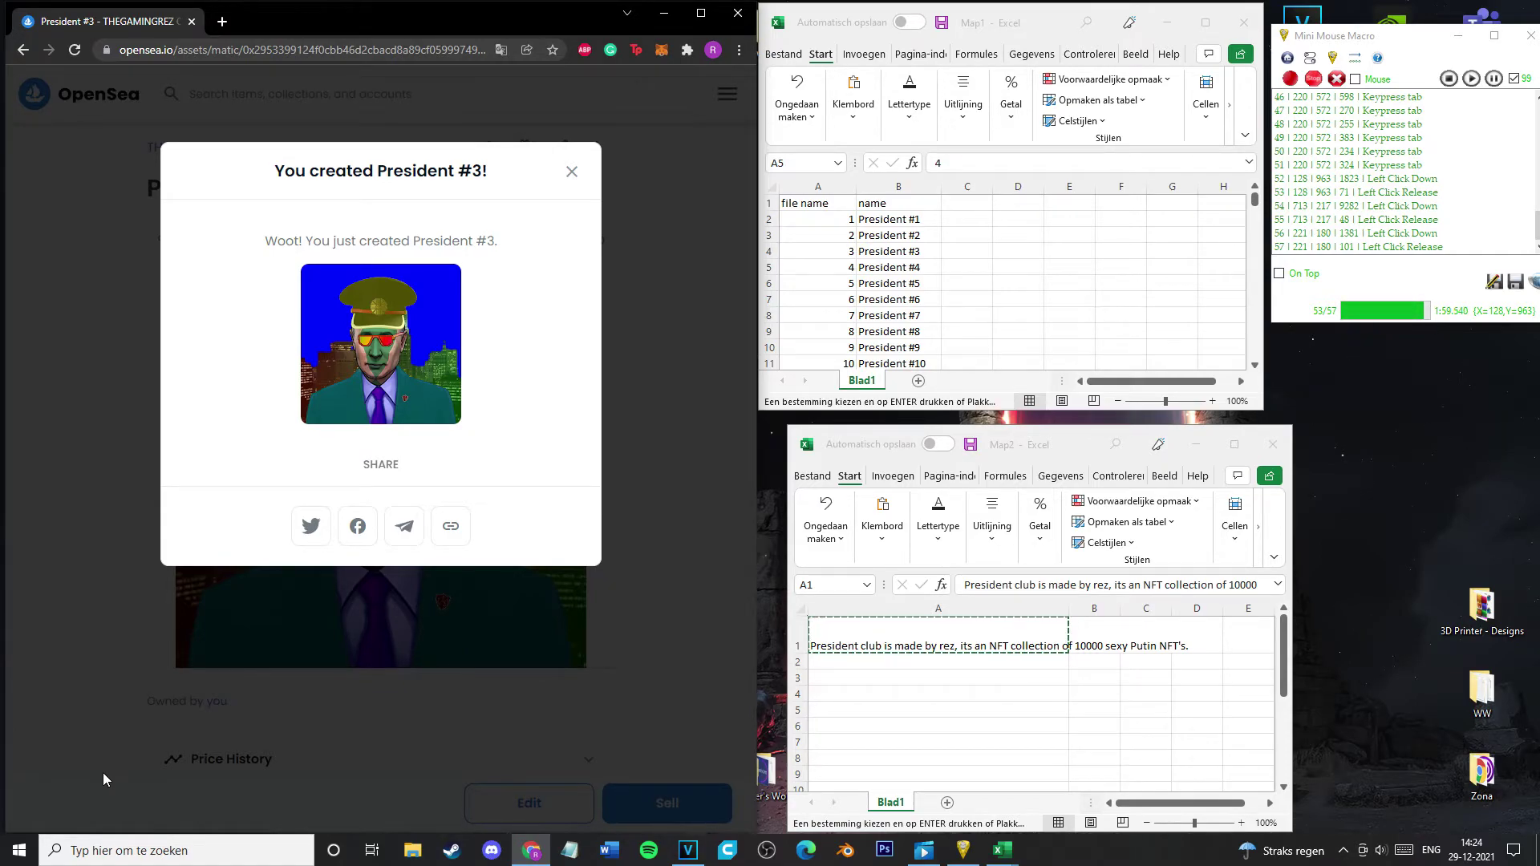
pyautogui.click(572, 174)
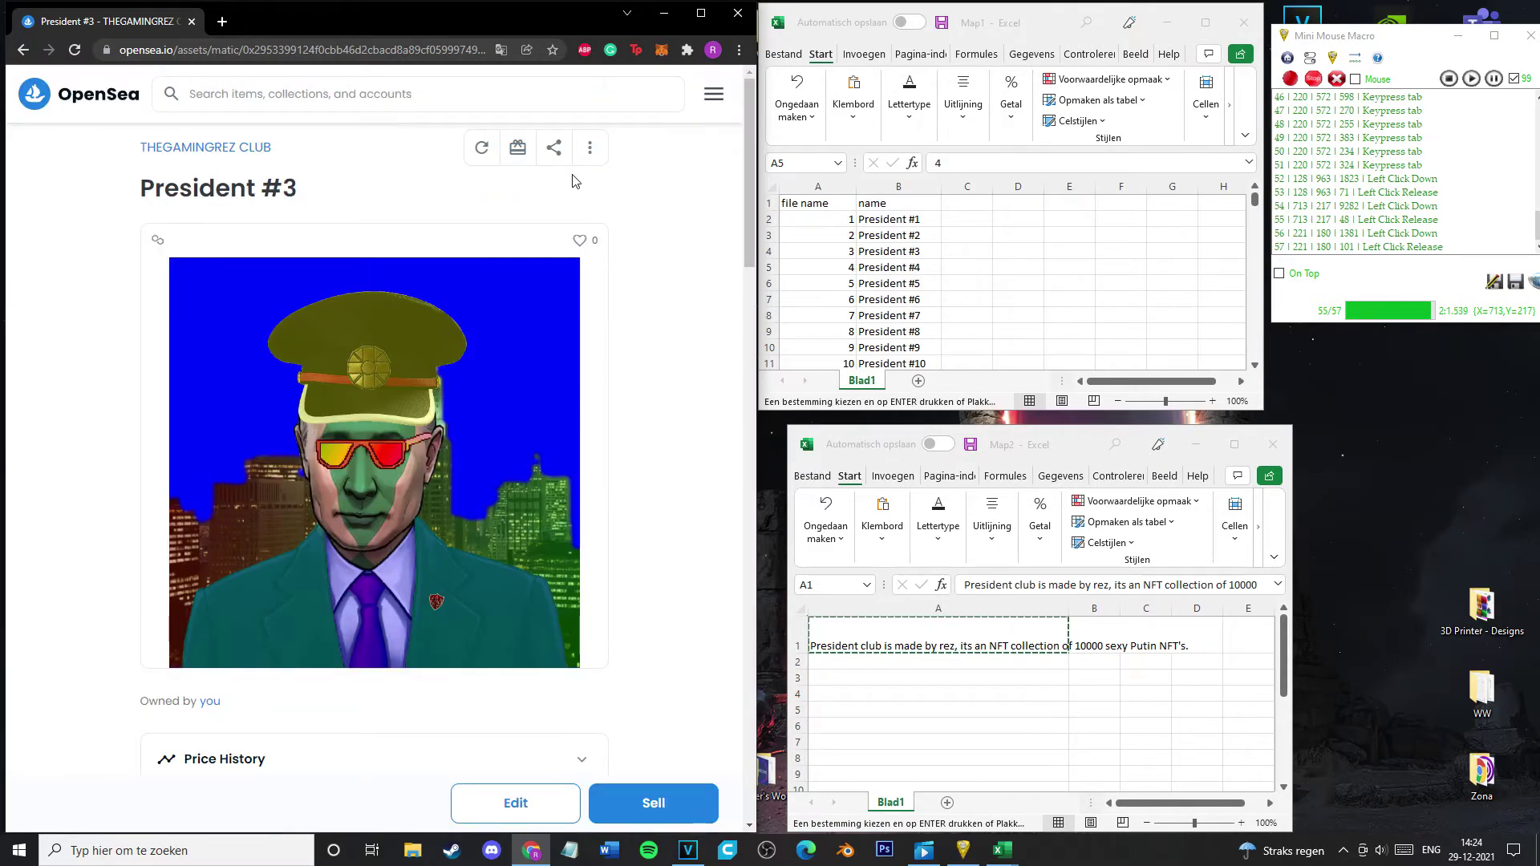
pyautogui.click(177, 147)
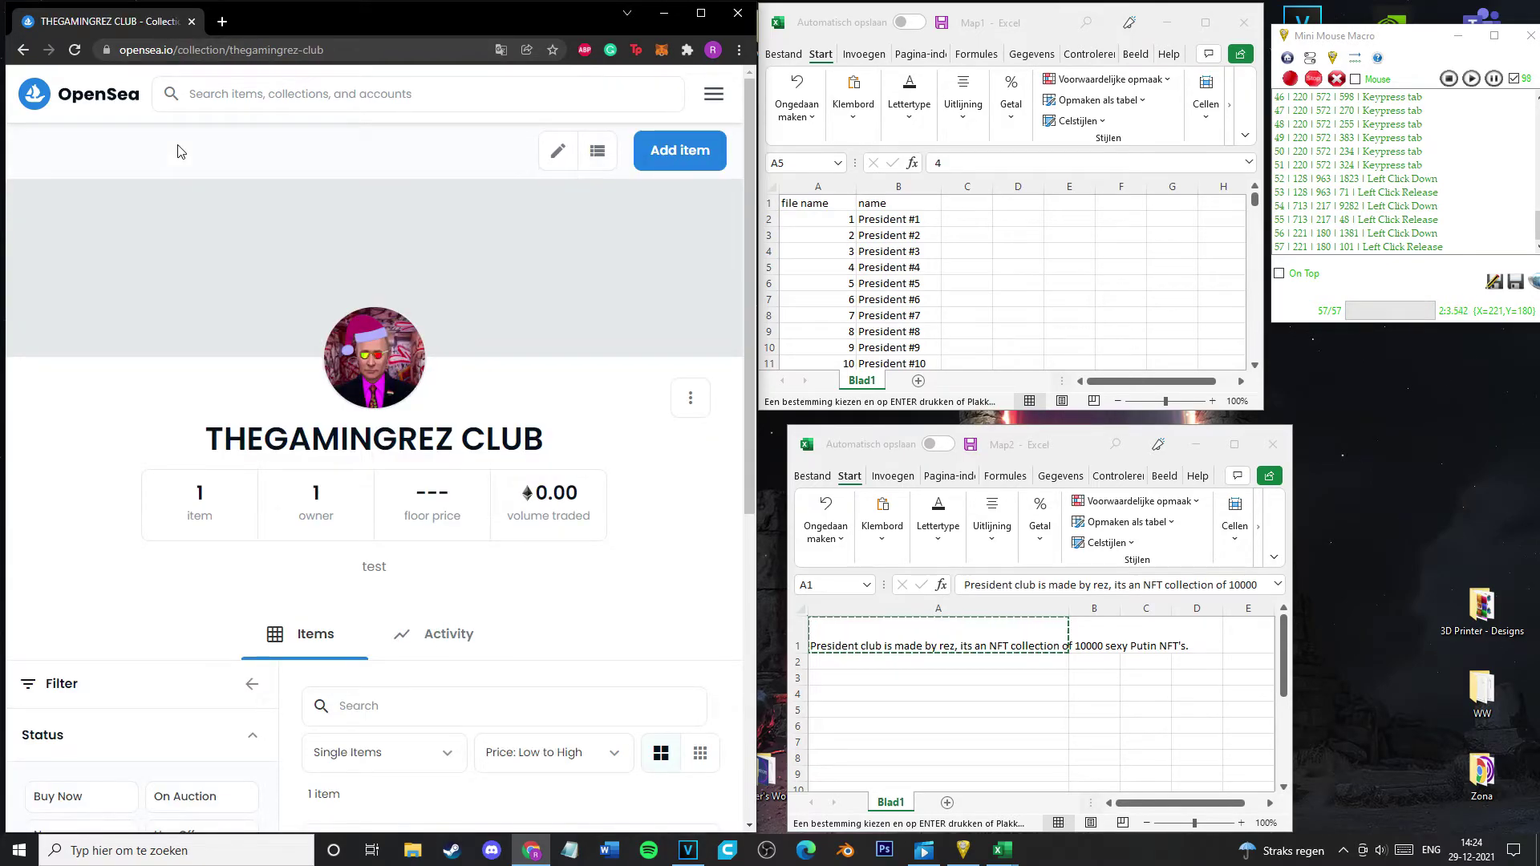
# Start a new item and copy file number 4 from the spreadsheet
pyautogui.click(691, 150)
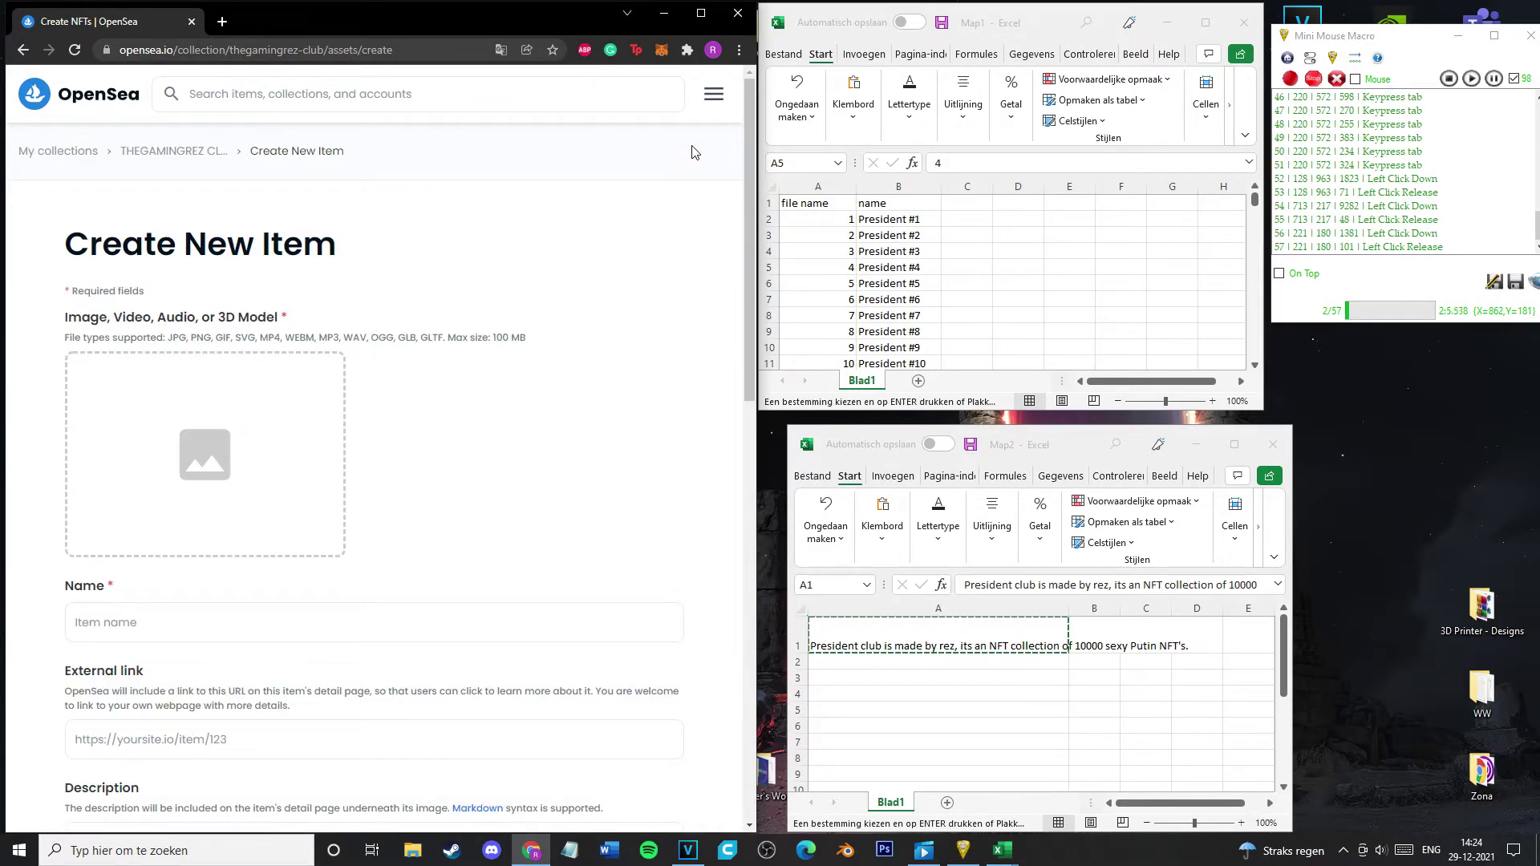
pyautogui.click(844, 216)
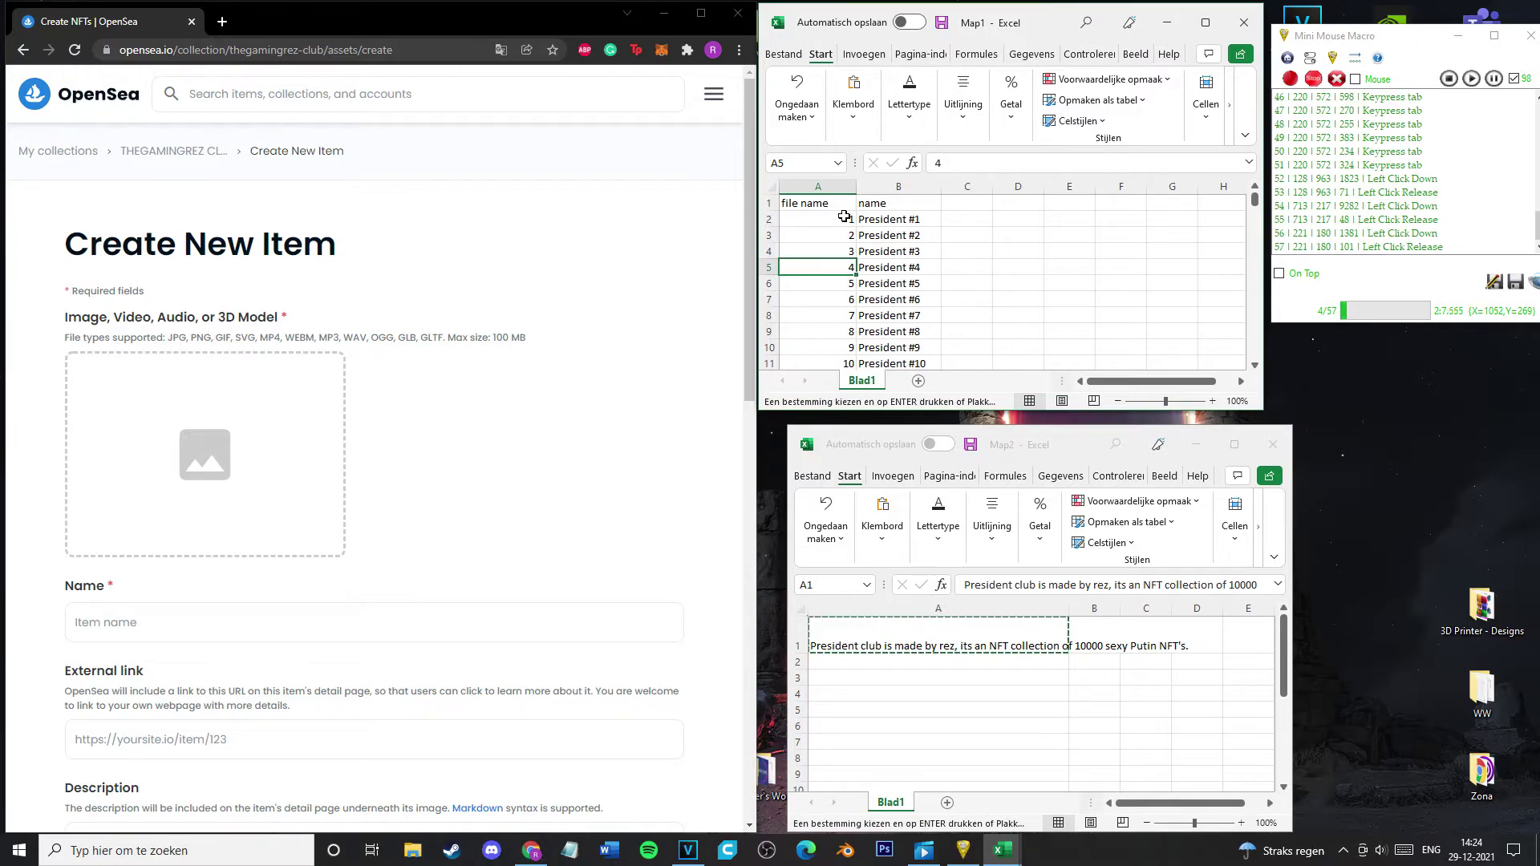
pyautogui.hotkey('ctrl', 'c')
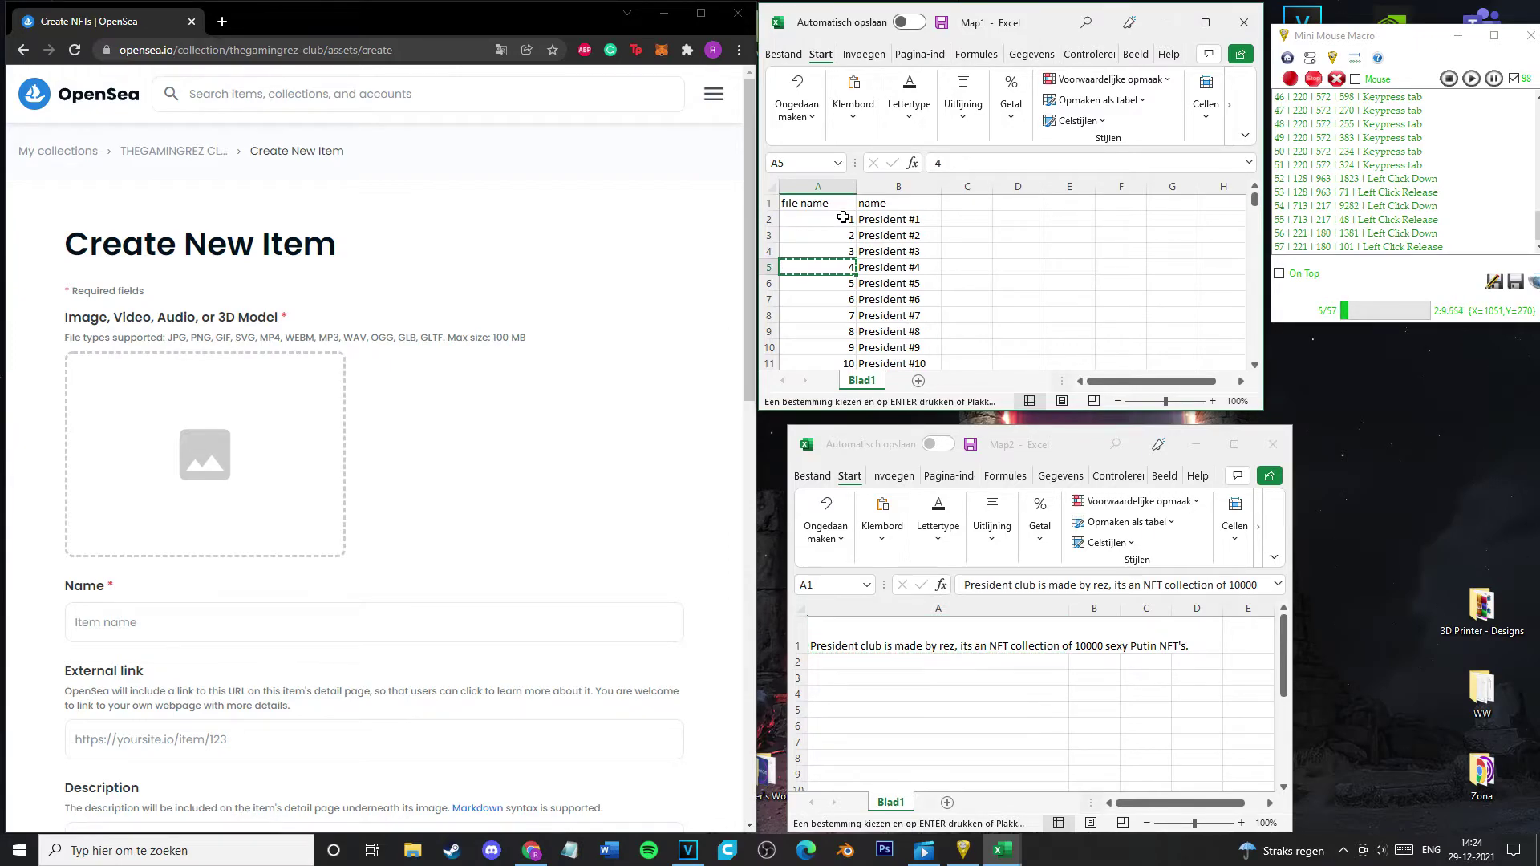
pyautogui.press('Tab')
# Maximize the browser and go back to the collection page
pyautogui.click(618, 268)
pyautogui.press('super+Up')
pyautogui.hotkey('alt', 'Left')
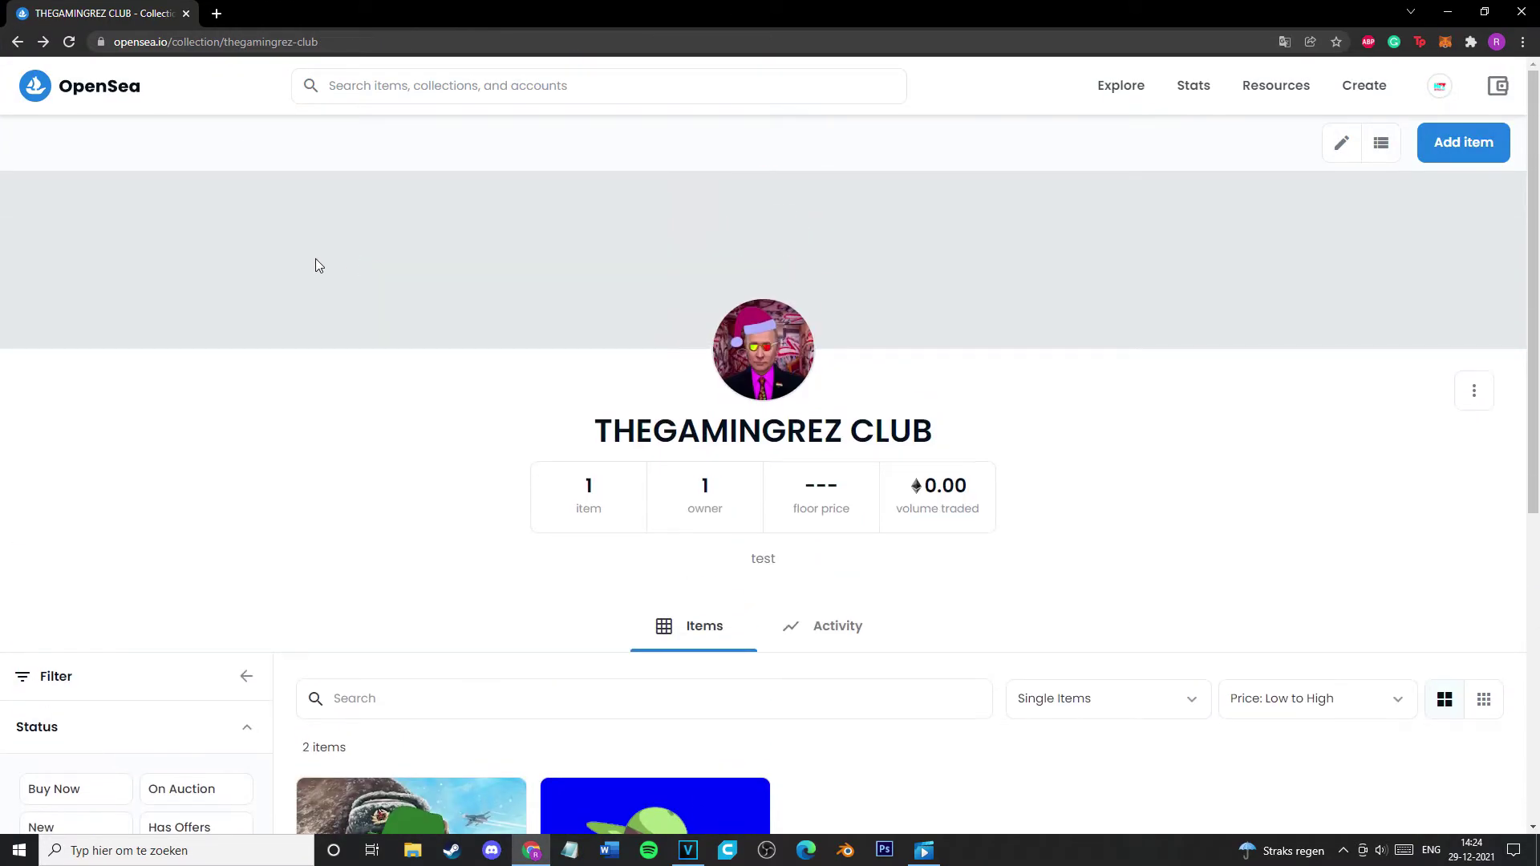
# Check the collection's items list shows President #1–#3, then open President #1
pyautogui.scroll(-4, 315, 259)
pyautogui.scroll(1, 605, 268)
pyautogui.click(605, 268)
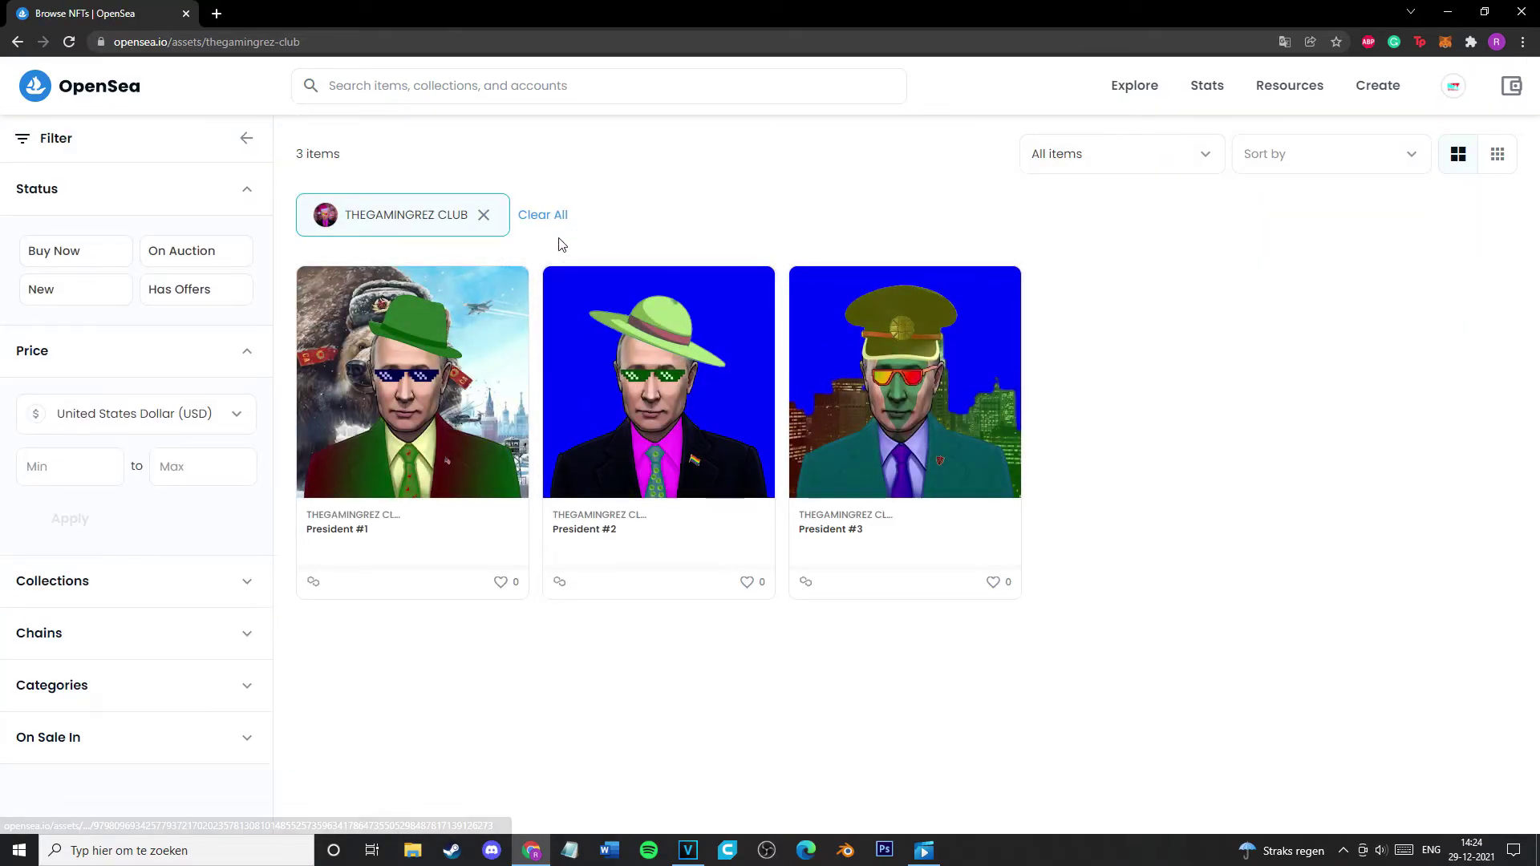
pyautogui.hotkey('alt', 'Left')
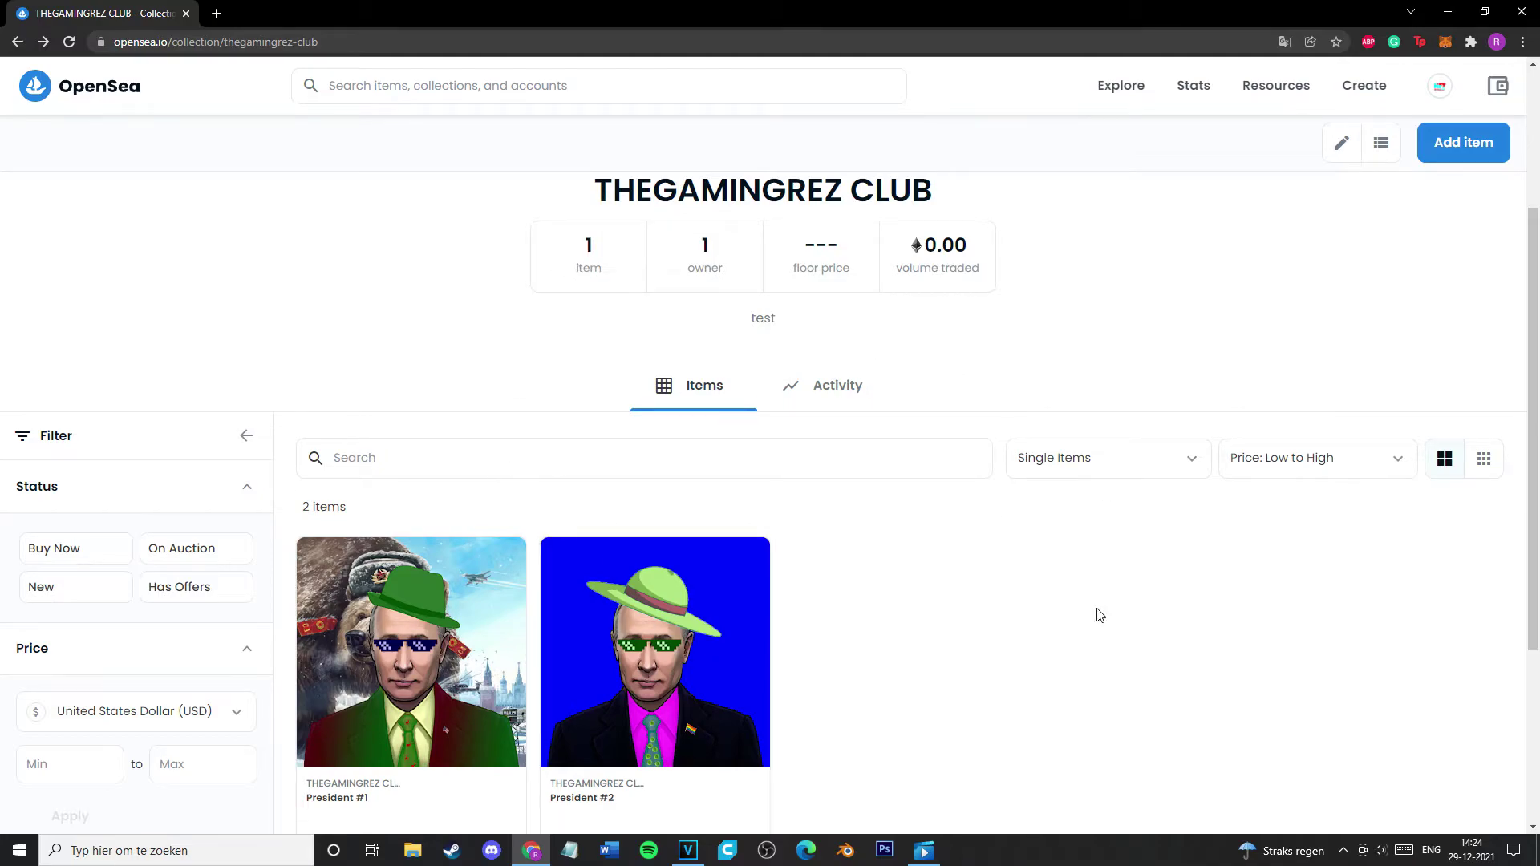
pyautogui.click(489, 557)
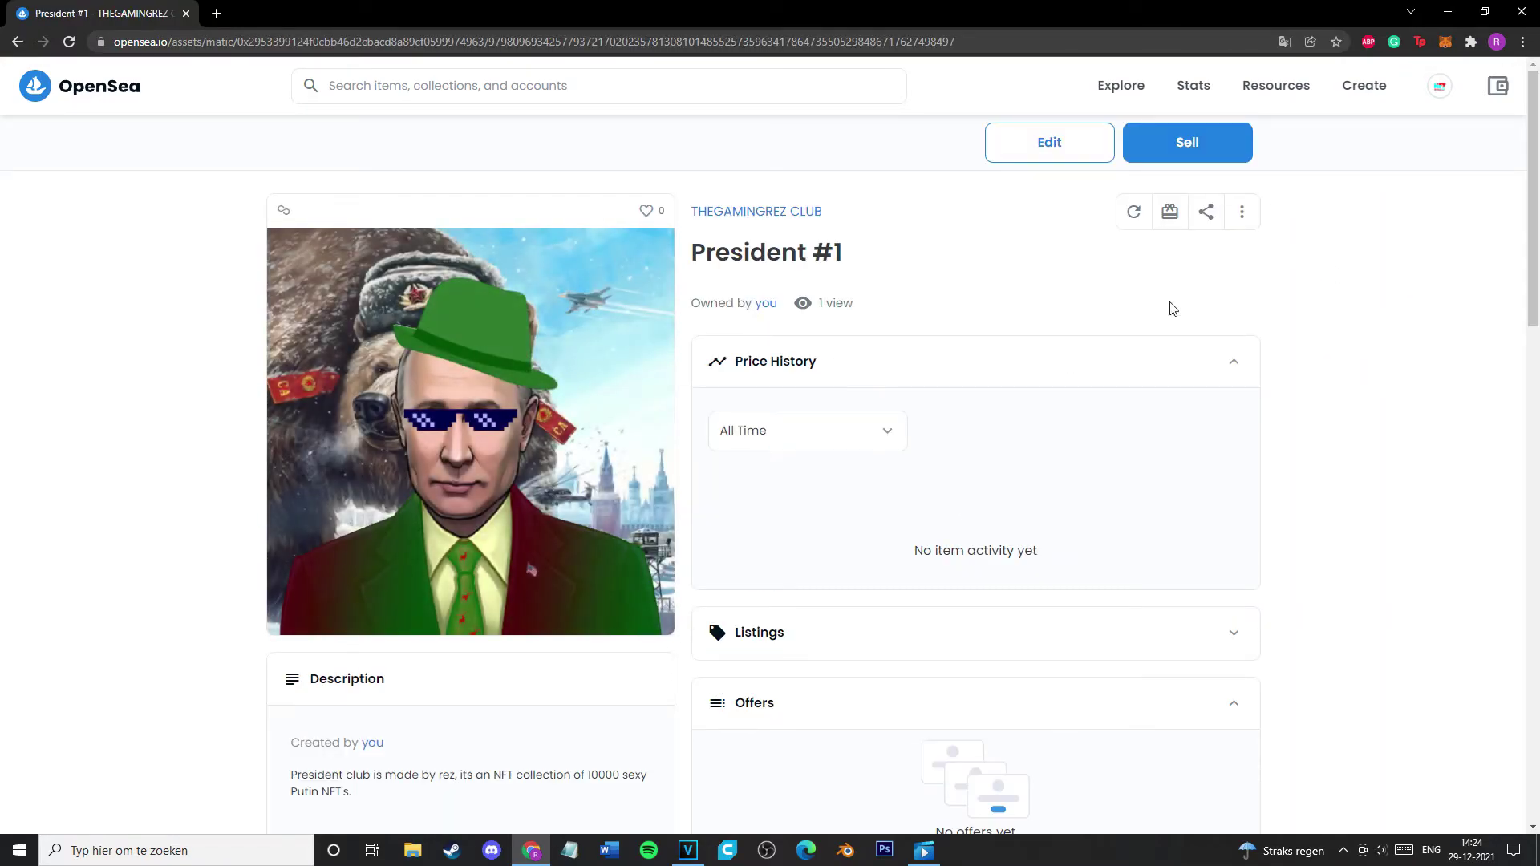
# Start listing President #1 for sale, then back out to its item page
pyautogui.click(1186, 142)
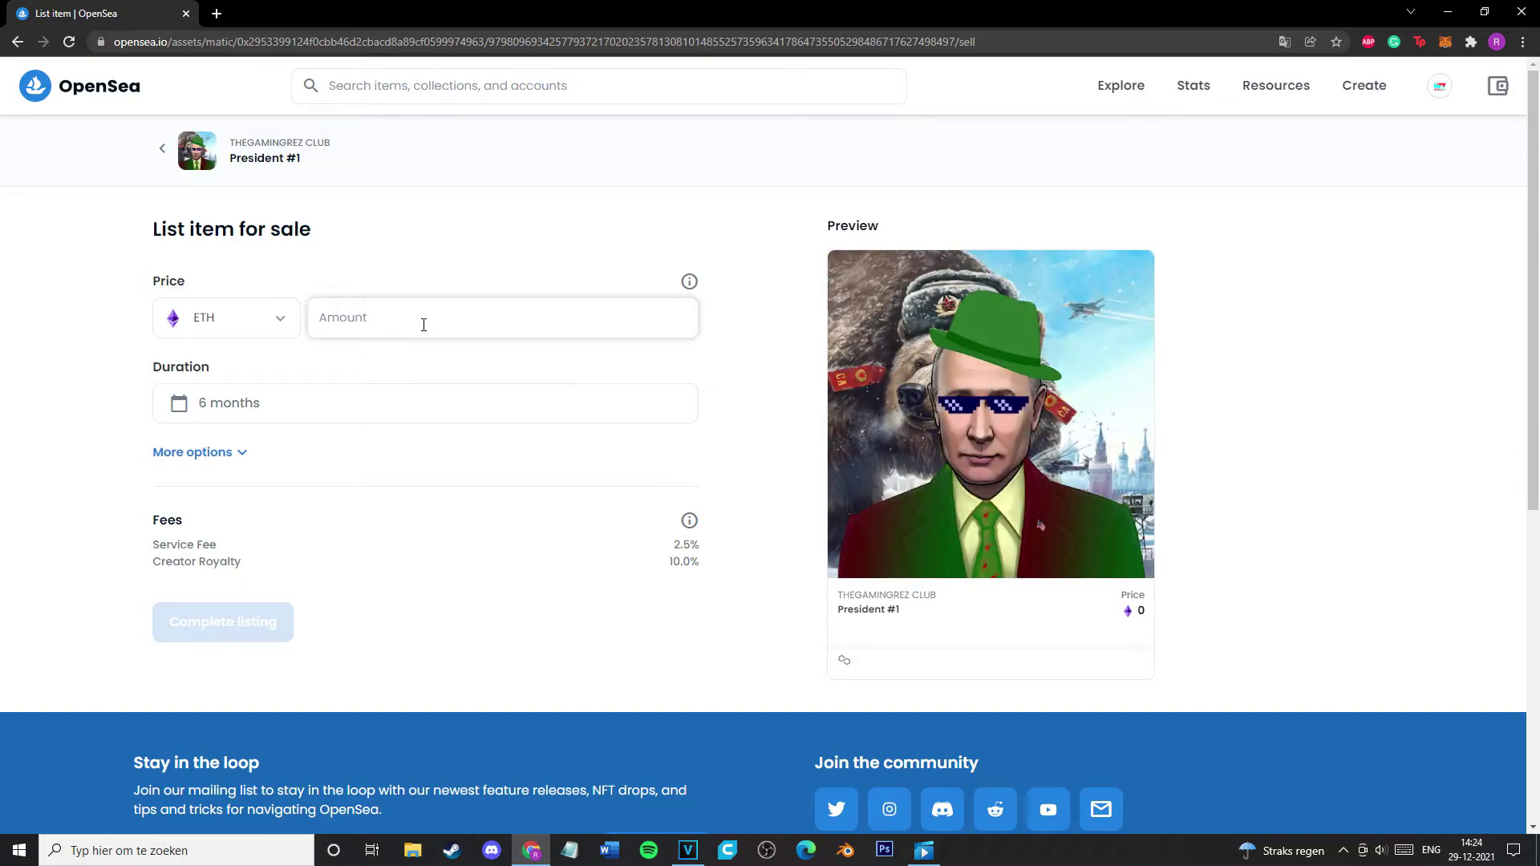
pyautogui.hotkey('alt', 'Left')
pyautogui.scroll(-2, 811, 491)
pyautogui.scroll(-5, 722, 489)
pyautogui.scroll(2, 378, 560)
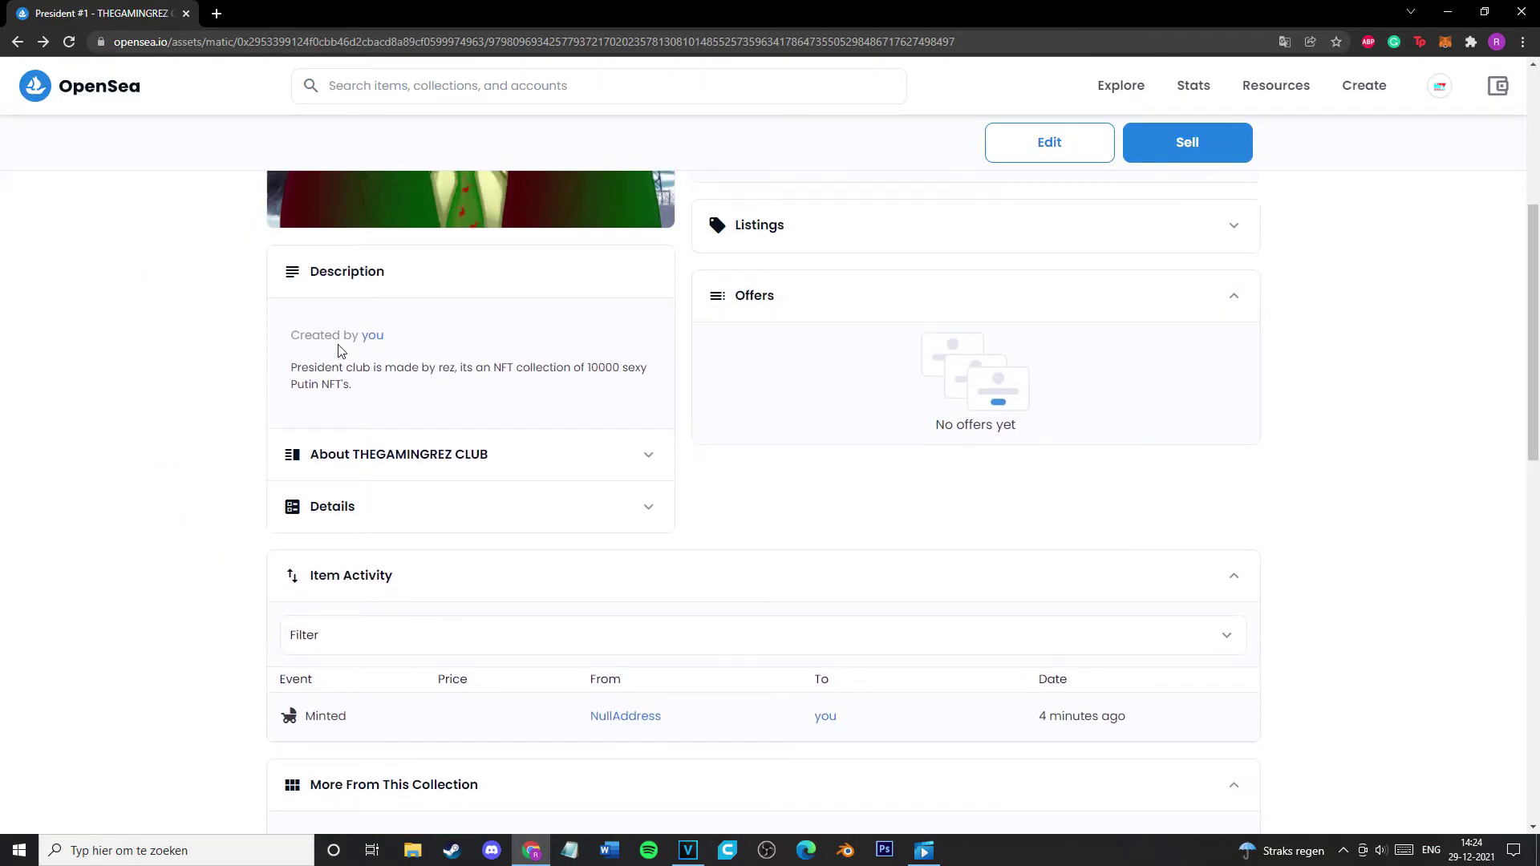
# Expand President #1's Details and About THEGAMINGREZ CLUB sections to reveal the 'test' description
pyautogui.click(373, 514)
pyautogui.click(457, 464)
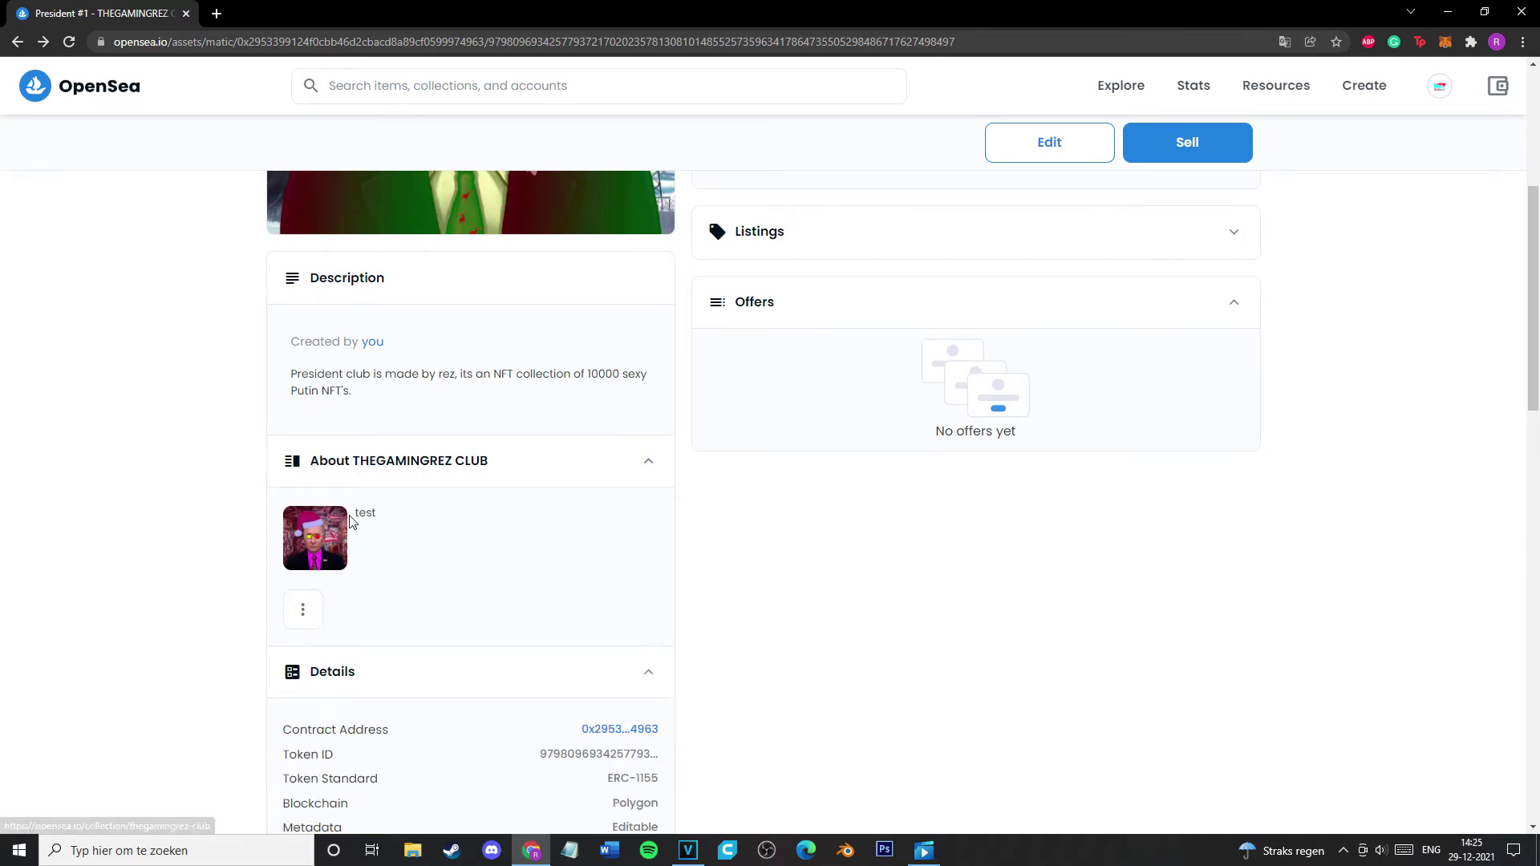
pyautogui.click(388, 522)
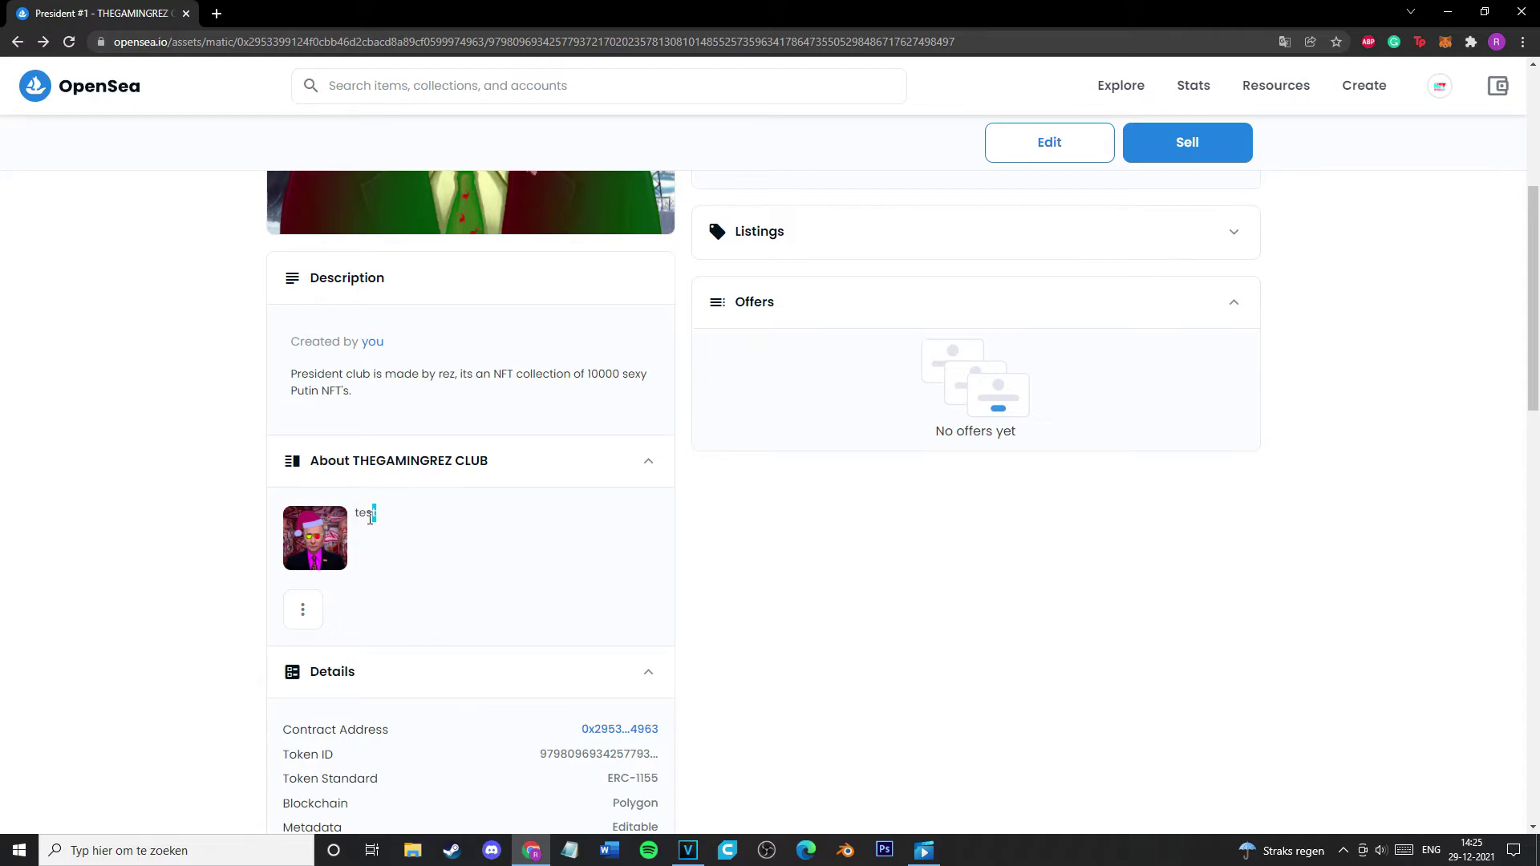
pyautogui.click(373, 523)
pyautogui.moveTo(397, 516); pyautogui.dragTo(357, 514)
pyautogui.click(223, 503)
pyautogui.scroll(-2, 521, 508)
pyautogui.scroll(-12, 217, 491)
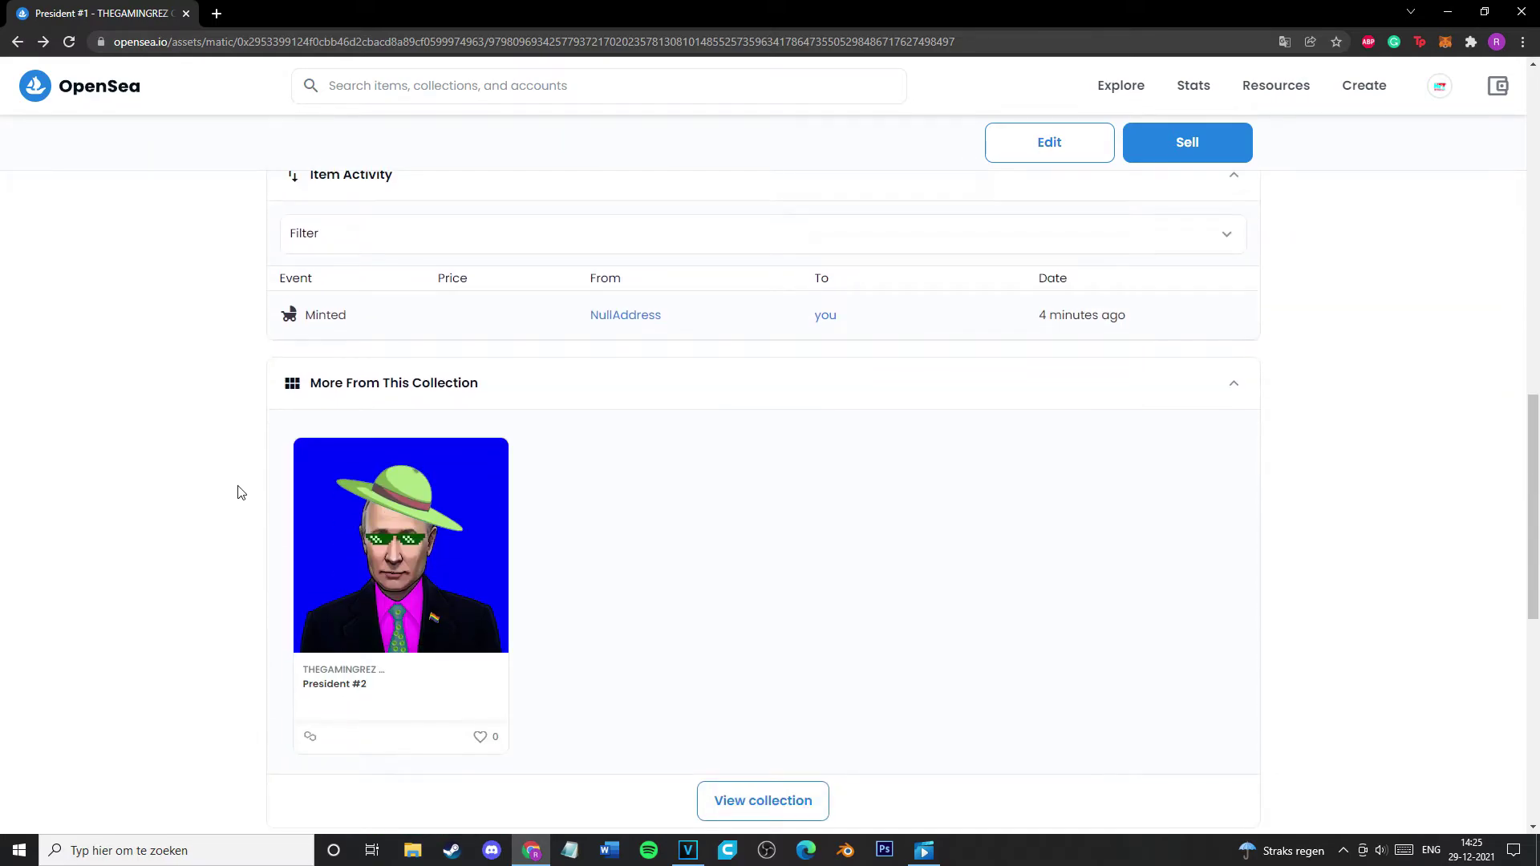
pyautogui.scroll(6, 790, 429)
pyautogui.scroll(13, 790, 429)
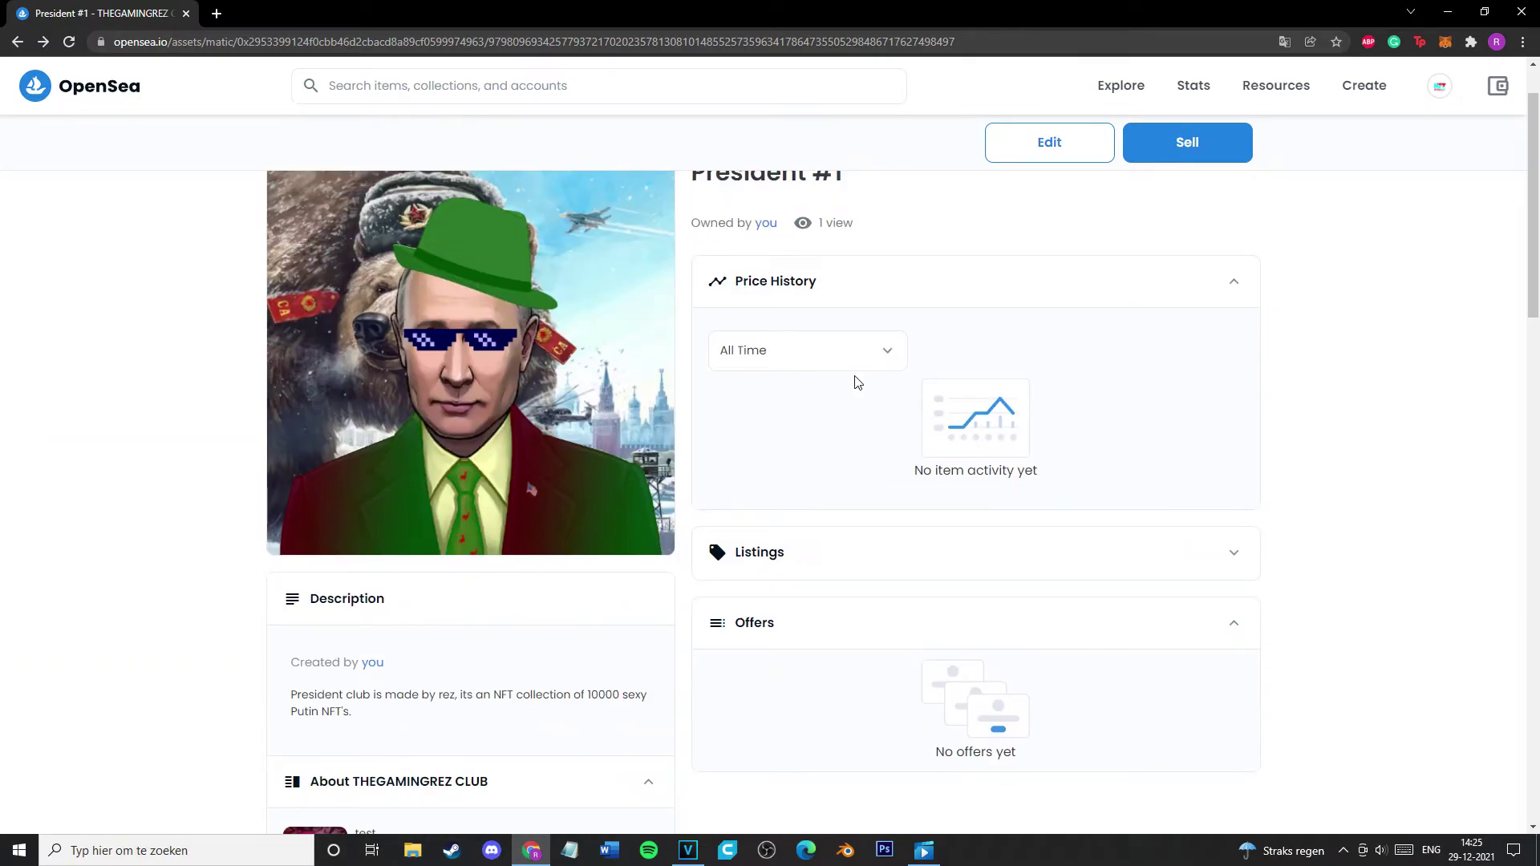
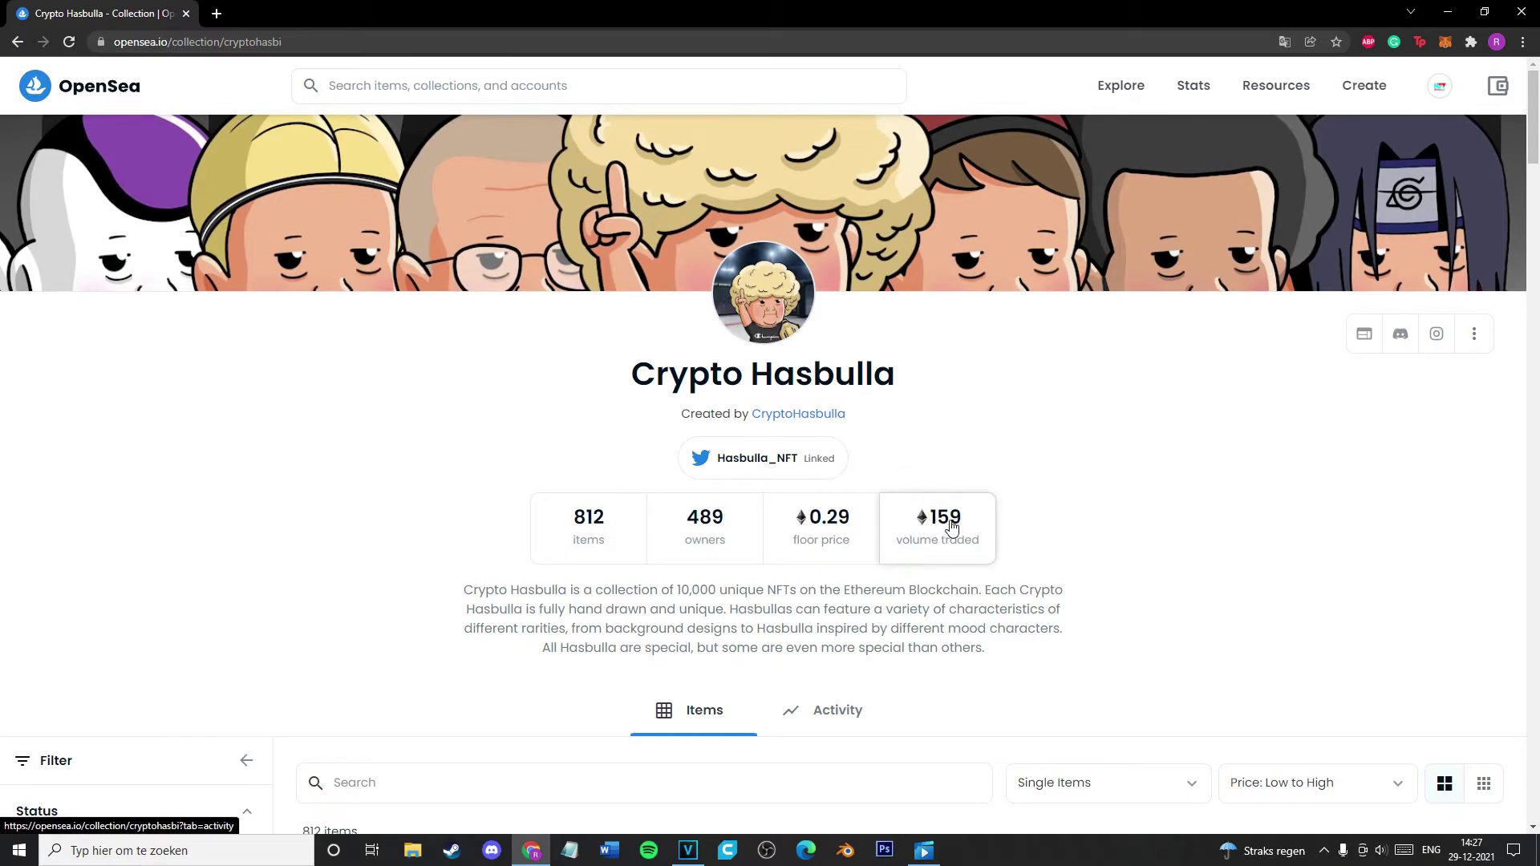
# Scroll down the Crypto Hasbulla grid and open the #734 LTeam Hasbulla item
pyautogui.scroll(-1, 1059, 508)
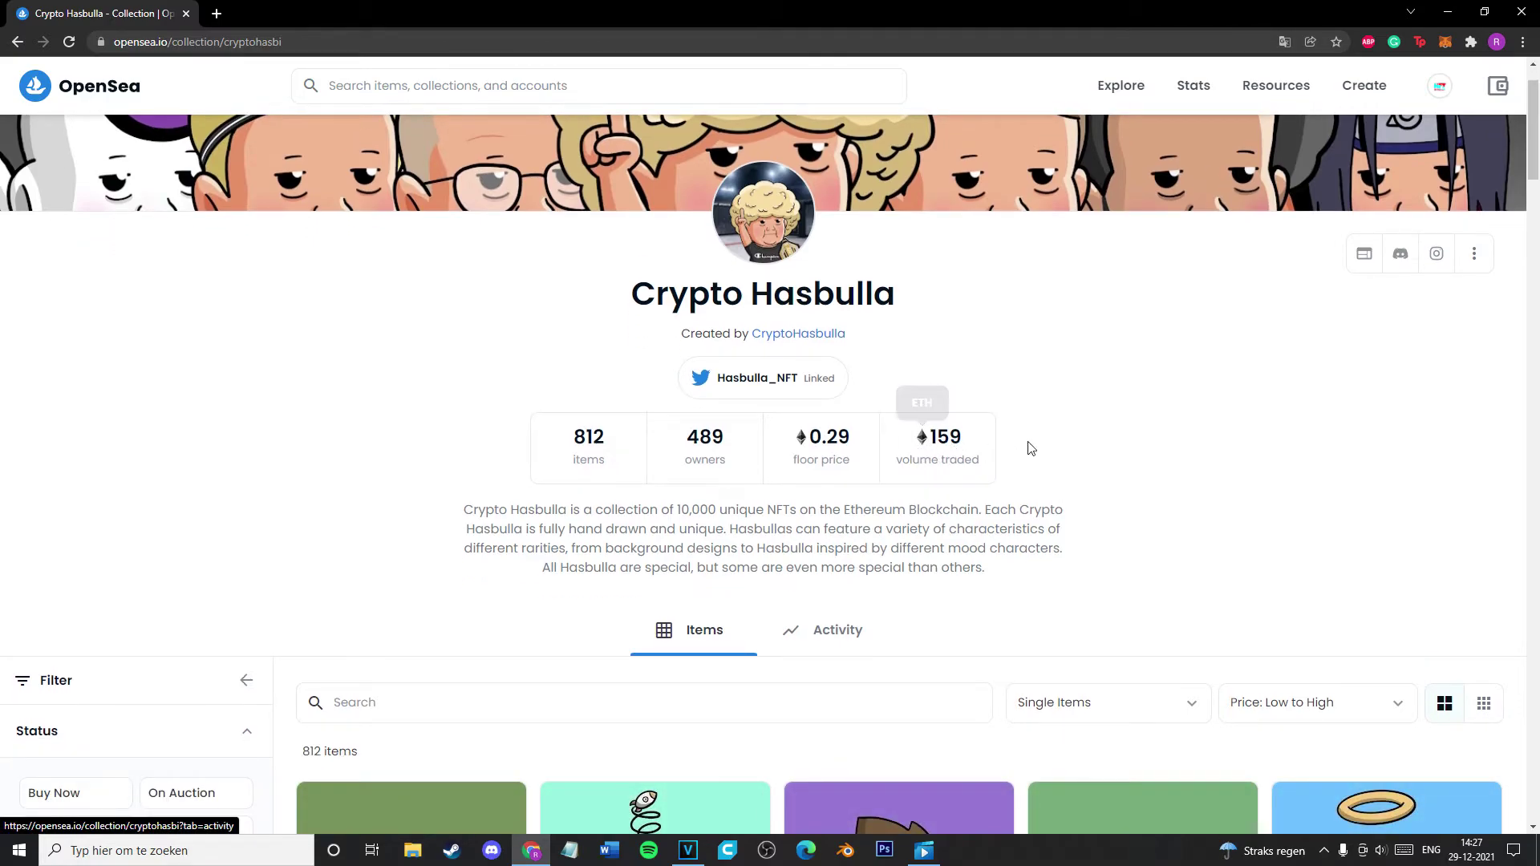
pyautogui.scroll(-7, 1028, 446)
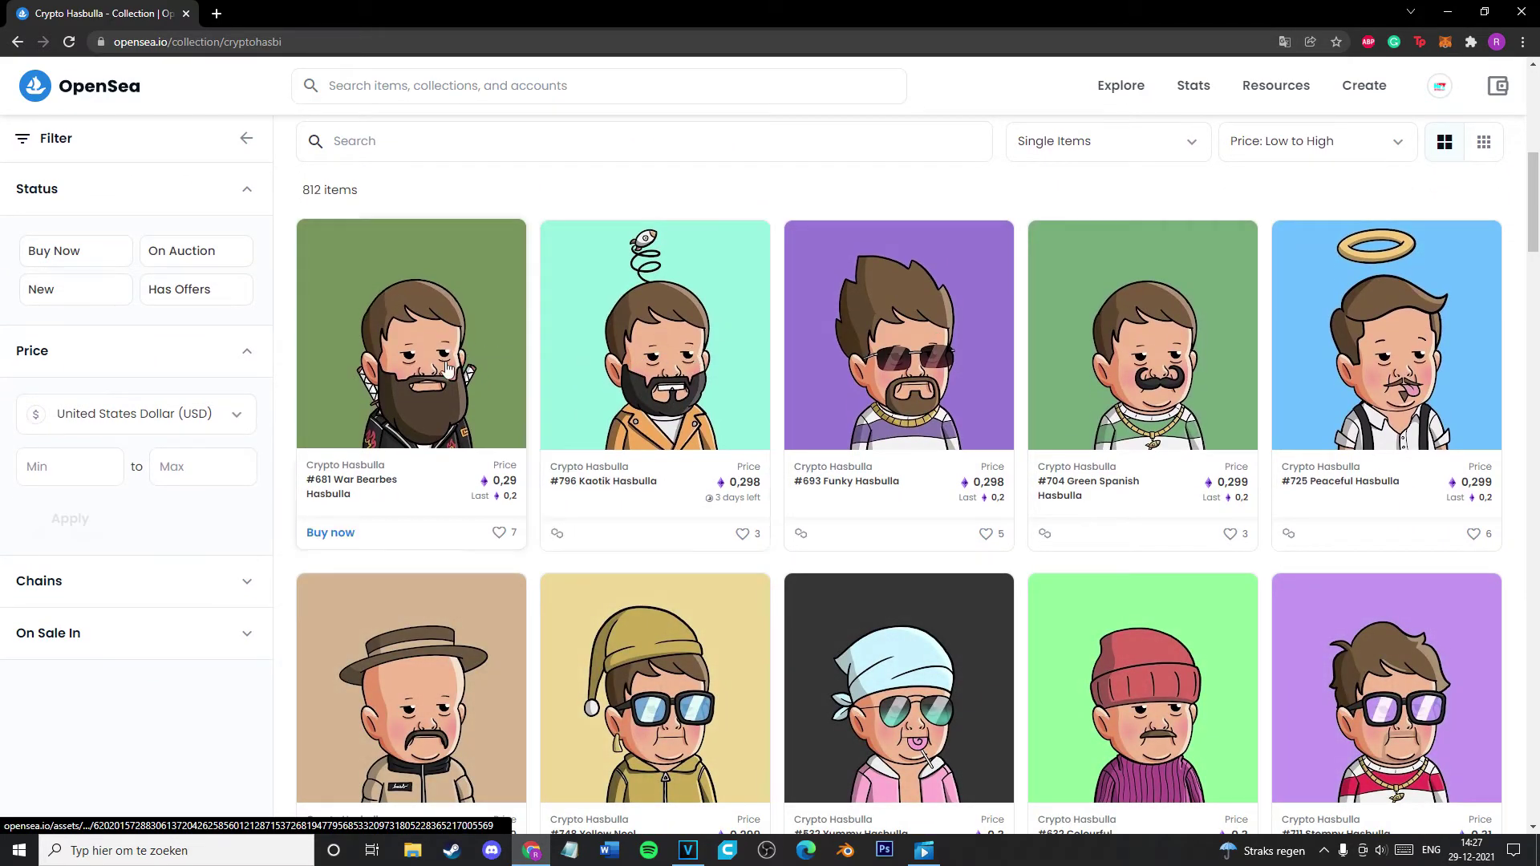
pyautogui.scroll(-2, 421, 484)
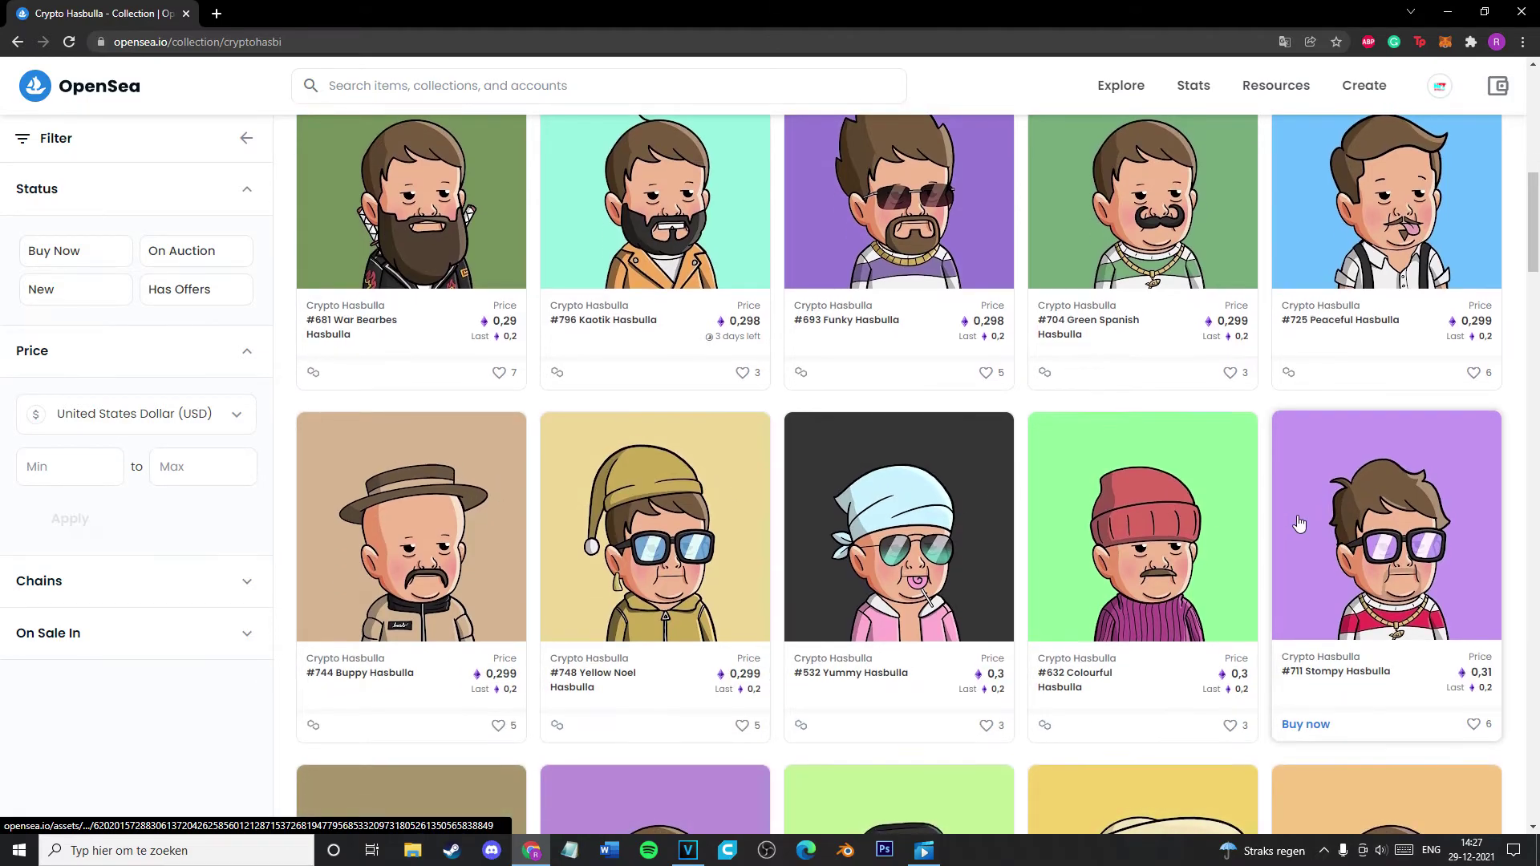
pyautogui.scroll(-3, 1293, 517)
pyautogui.scroll(-4, 1293, 520)
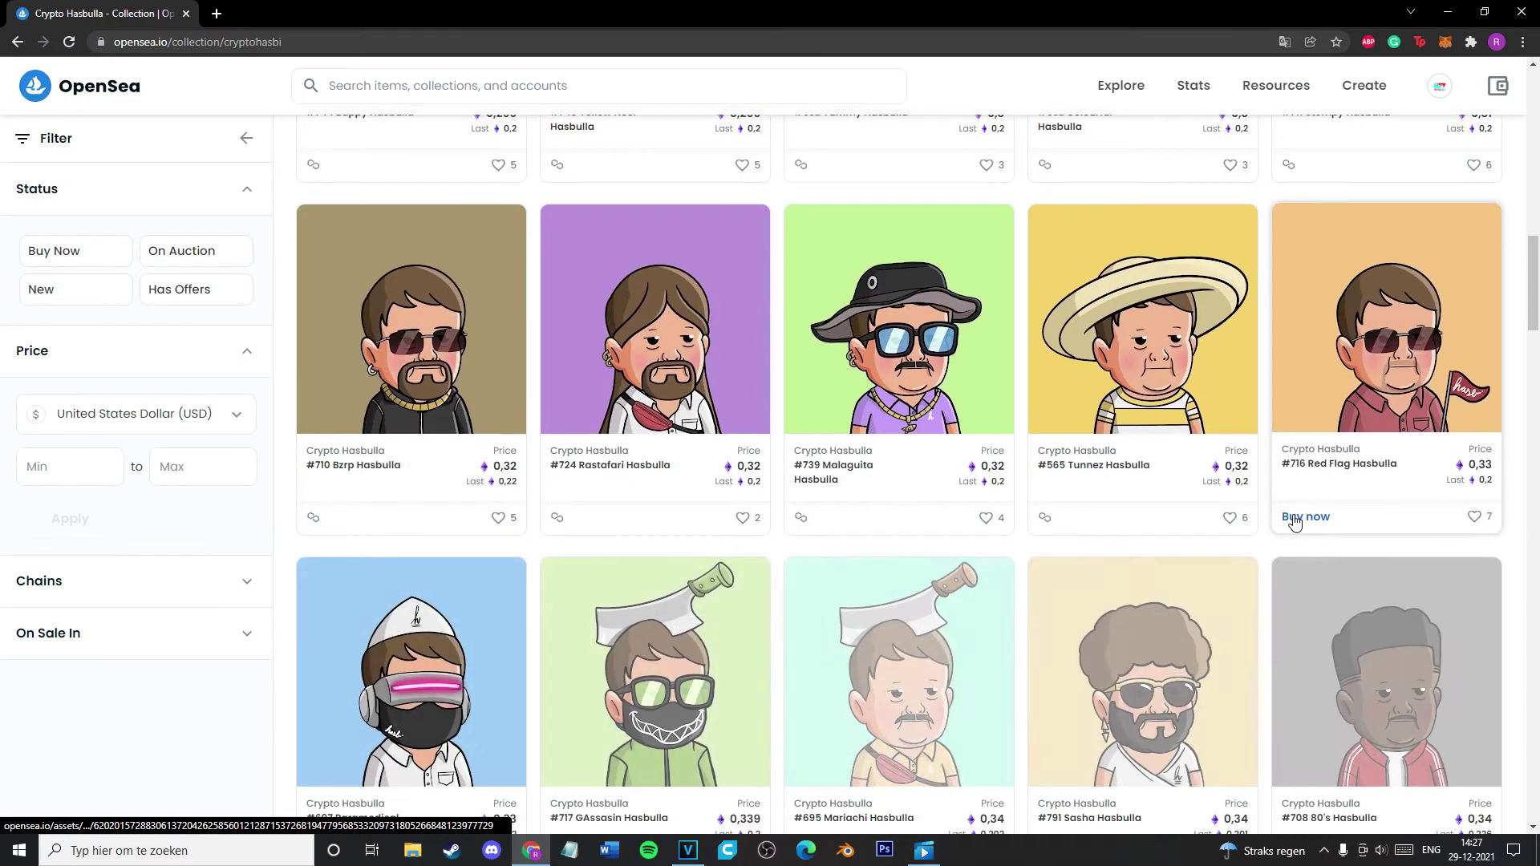
pyautogui.scroll(-3, 605, 543)
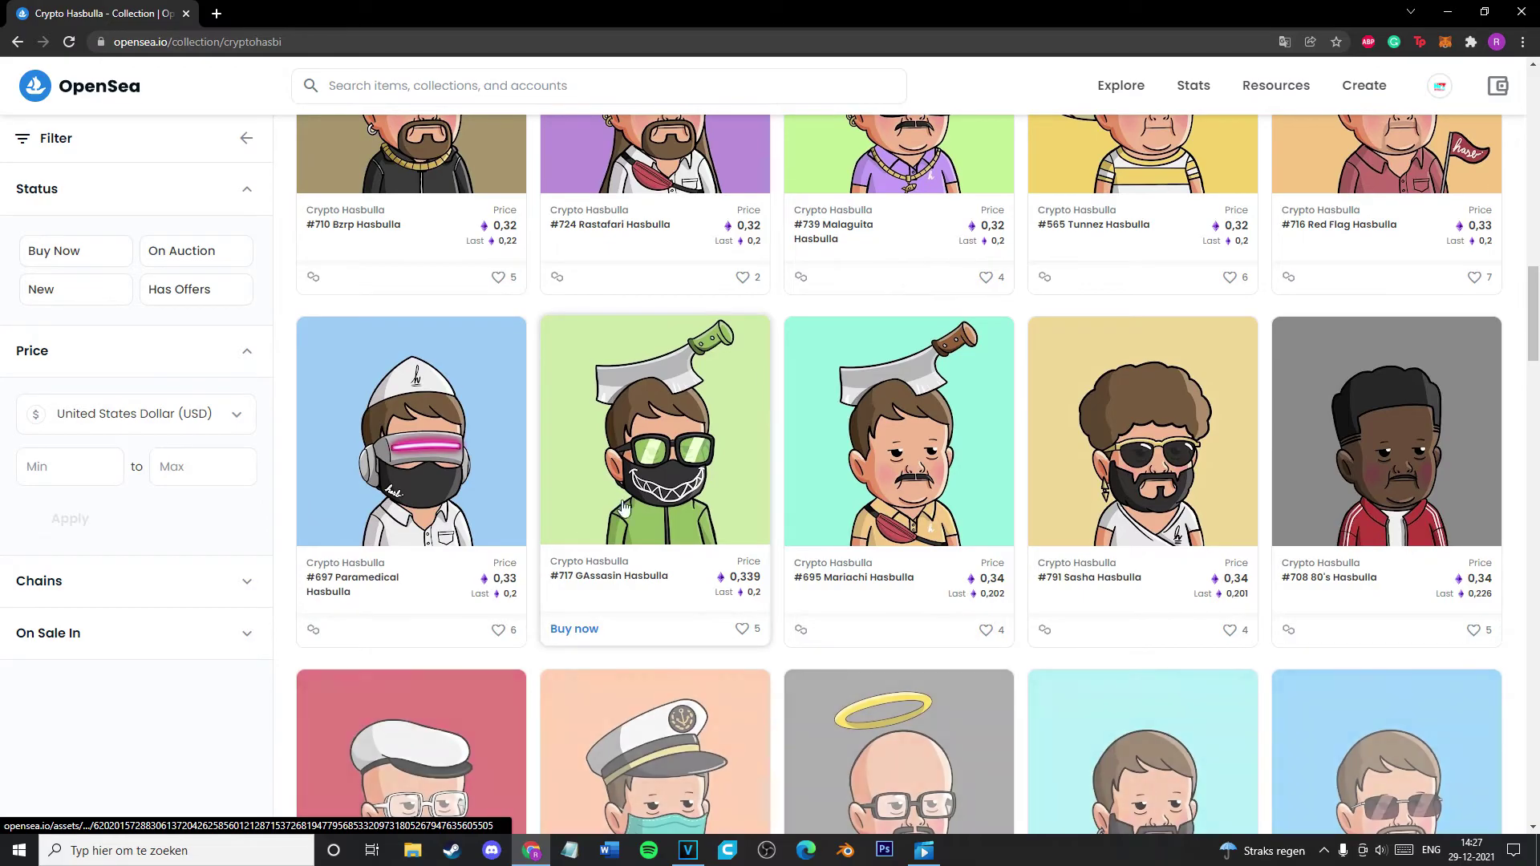
pyautogui.scroll(-10, 1143, 477)
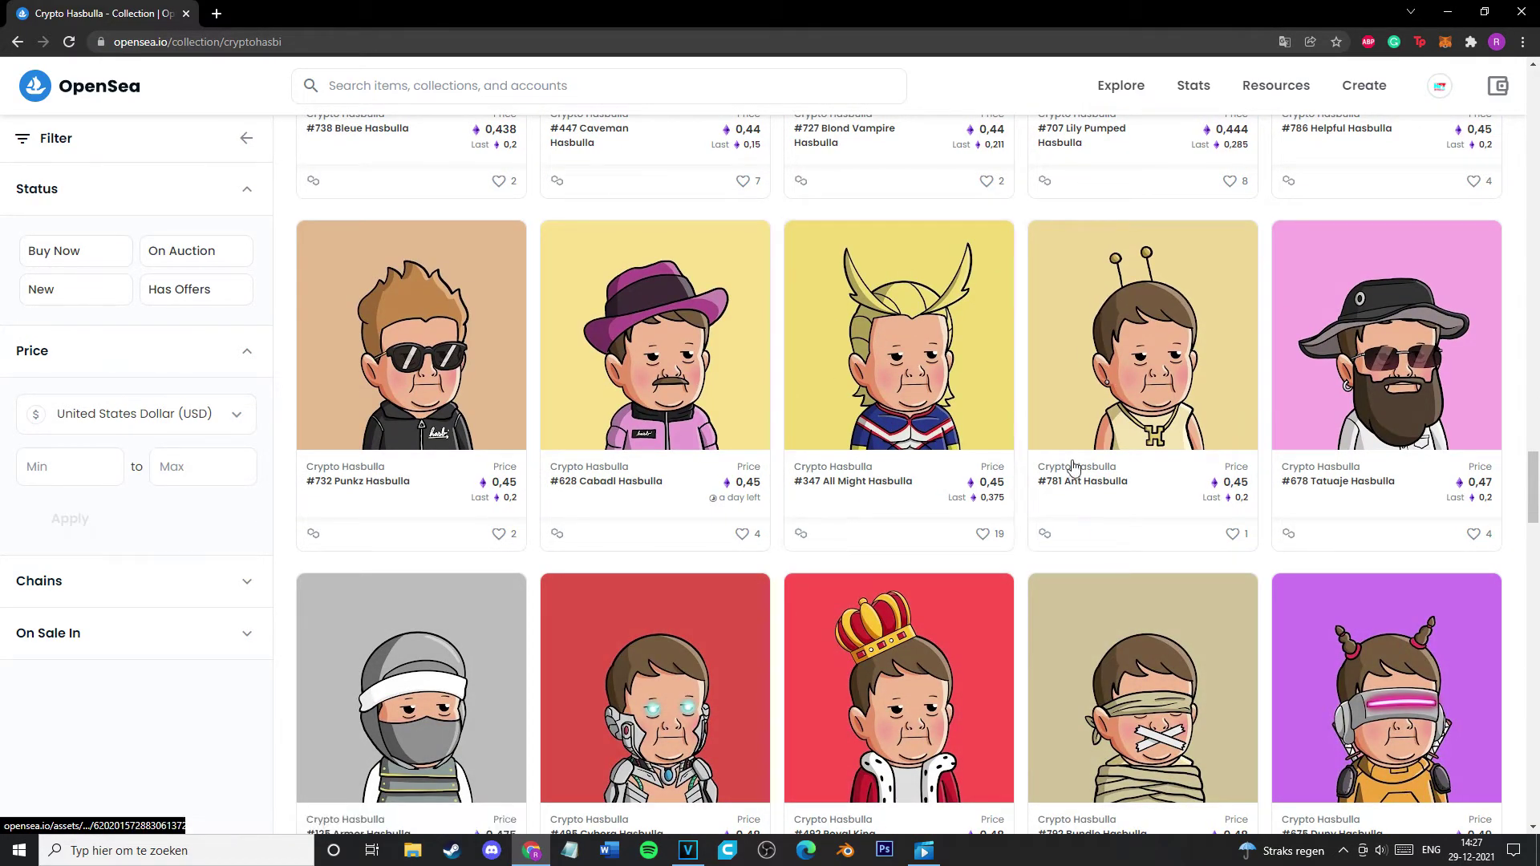
pyautogui.scroll(-7, 928, 467)
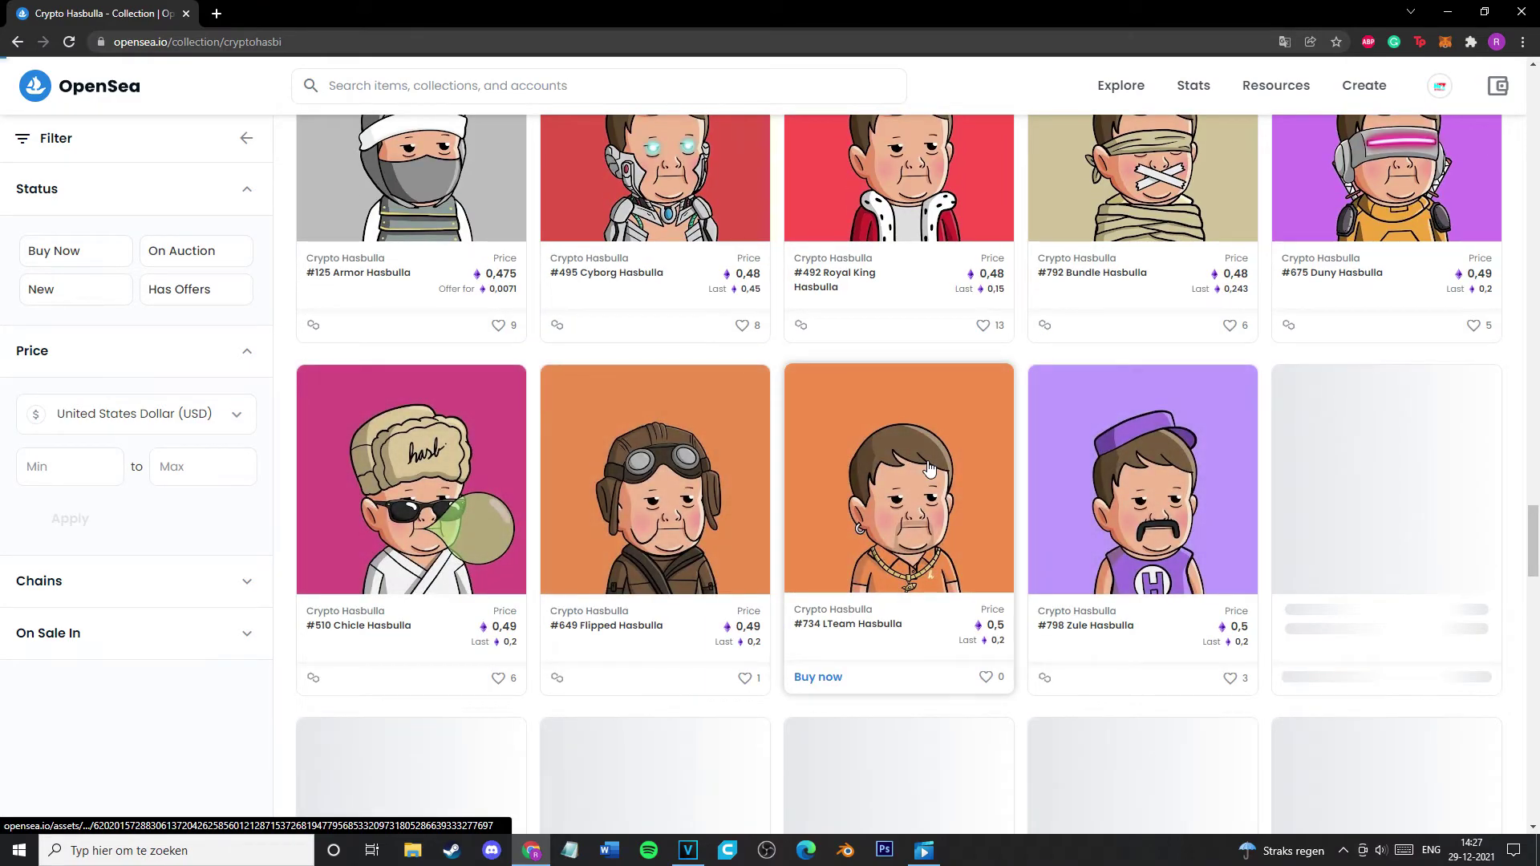
pyautogui.click(928, 468)
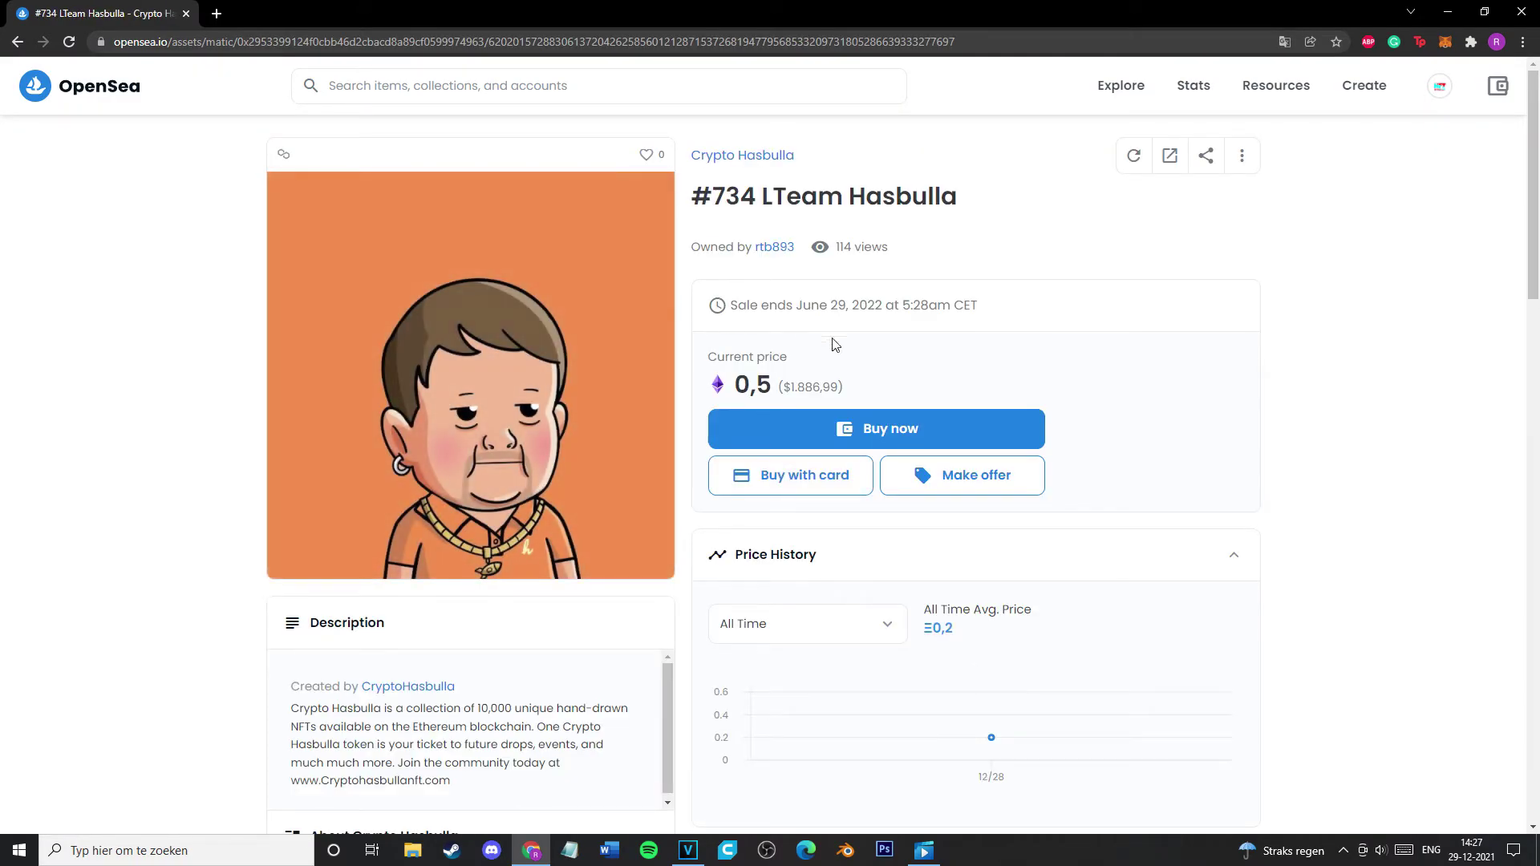
# Highlight the #734 item's dollar price and check its Item Activity section
pyautogui.moveTo(790, 387); pyautogui.dragTo(856, 391)
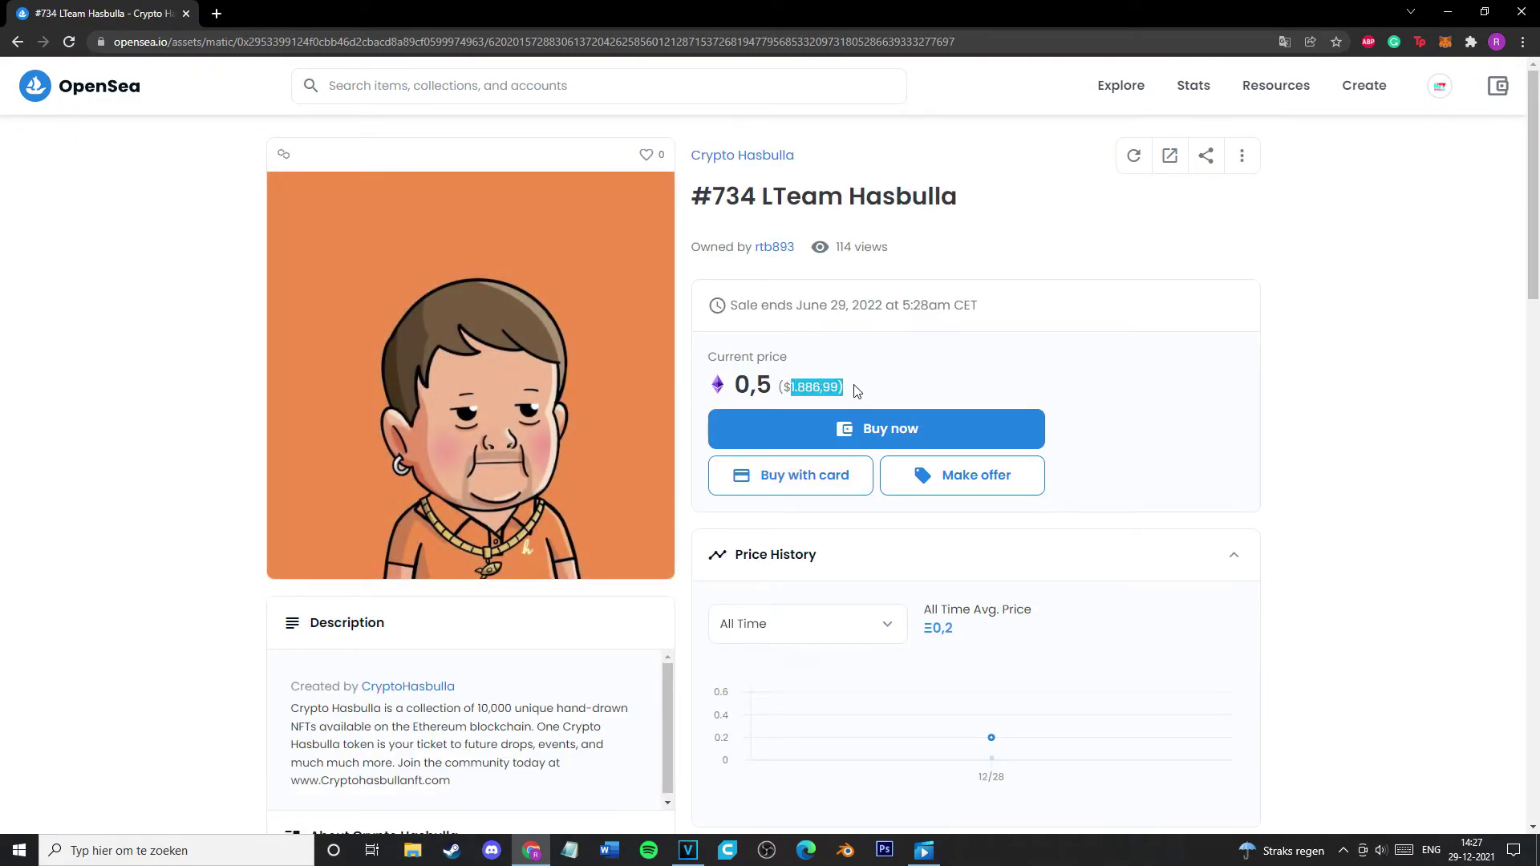
pyautogui.click(812, 385)
pyautogui.moveTo(790, 386); pyautogui.dragTo(949, 378)
pyautogui.click(1354, 356)
pyautogui.scroll(-10, 578, 406)
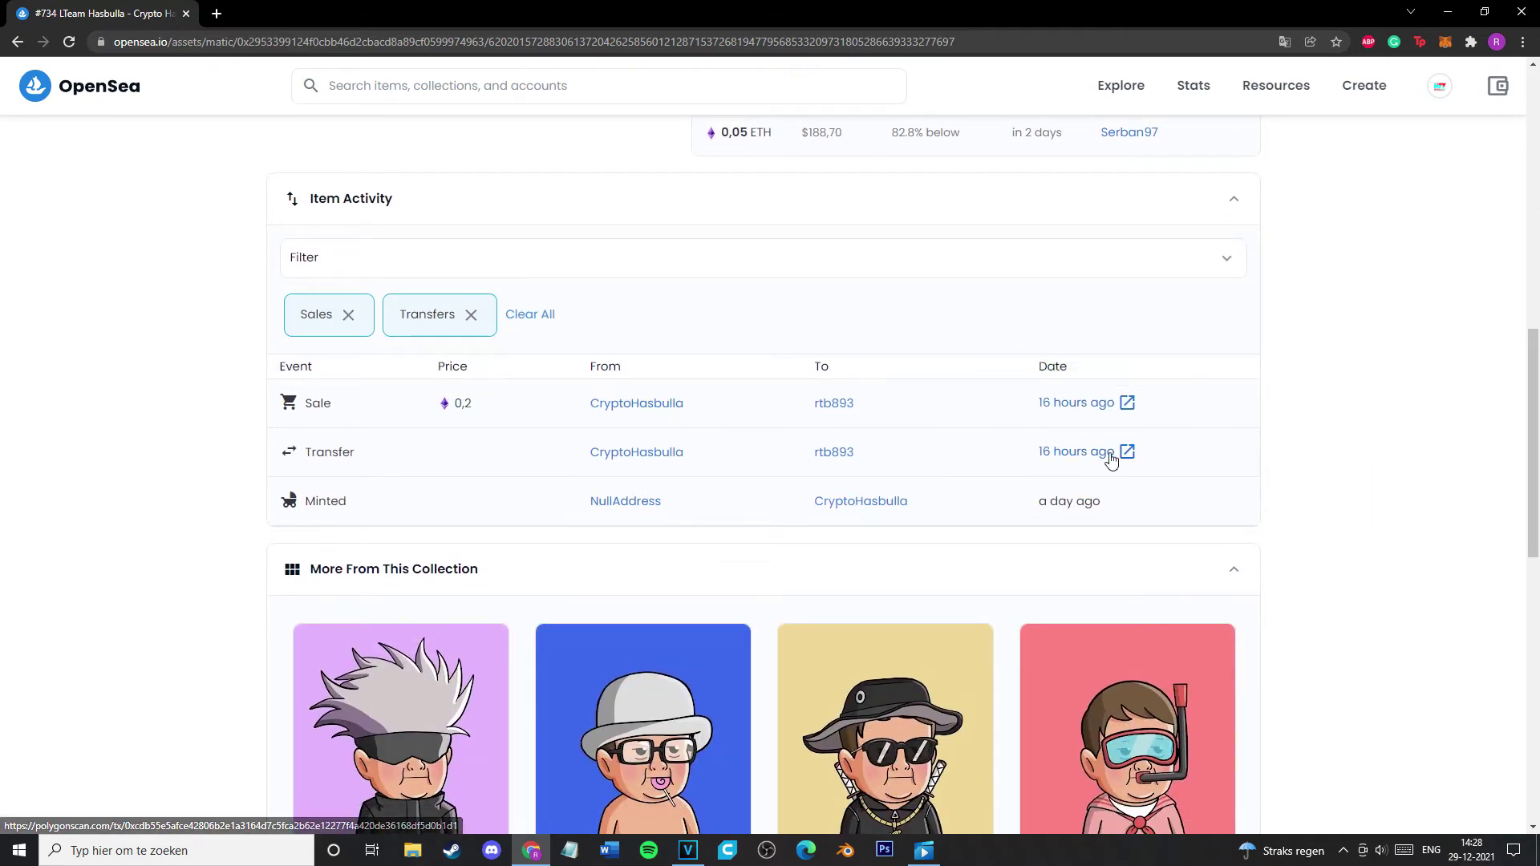
pyautogui.scroll(10, 561, 429)
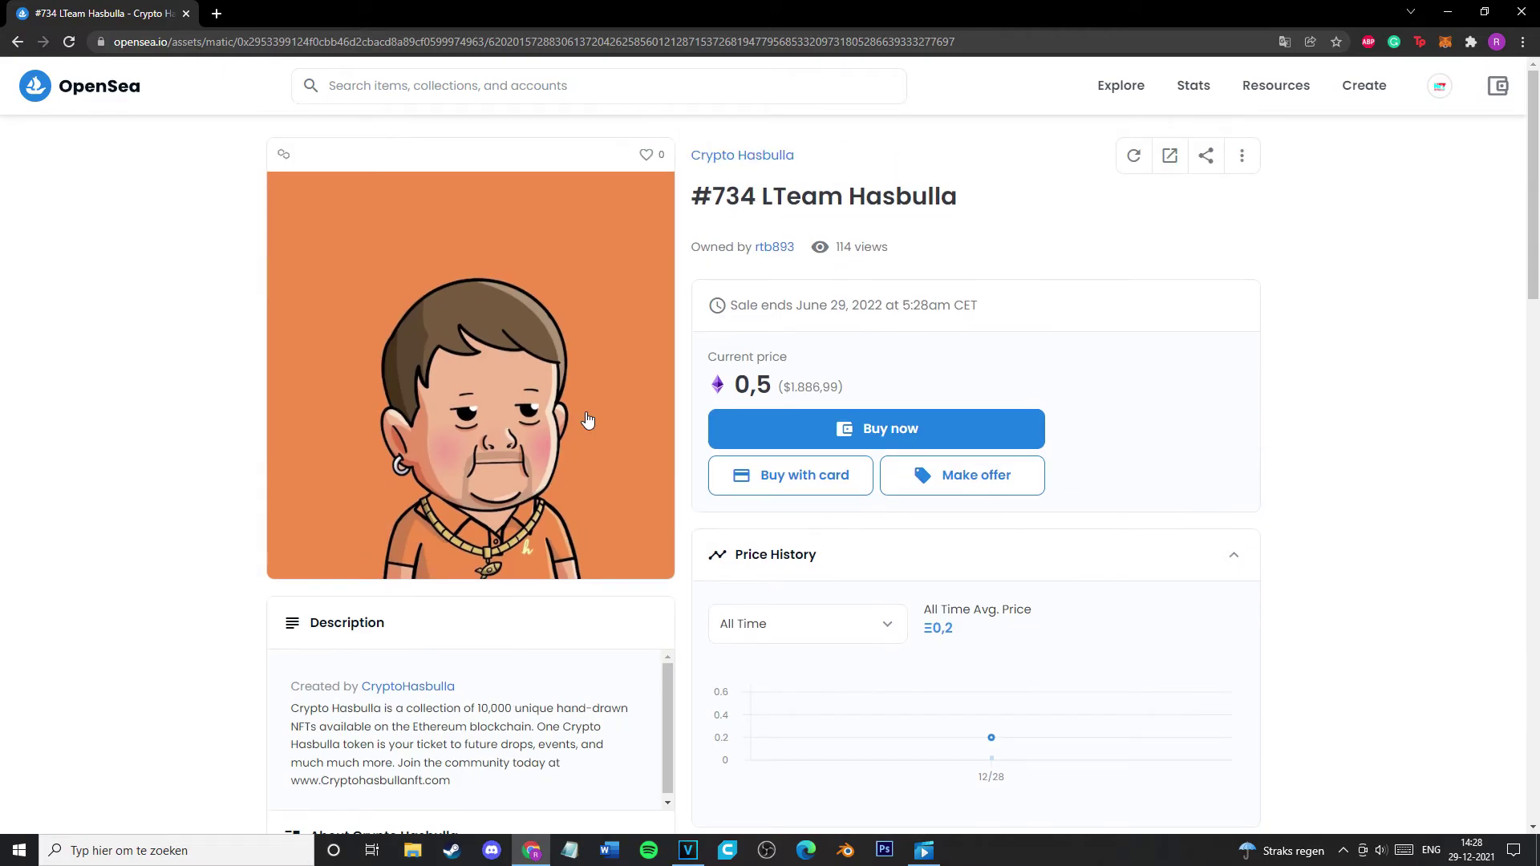
# Go back to the Crypto Hasbulla collection and browse its item grid
pyautogui.hotkey('alt', 'Left')
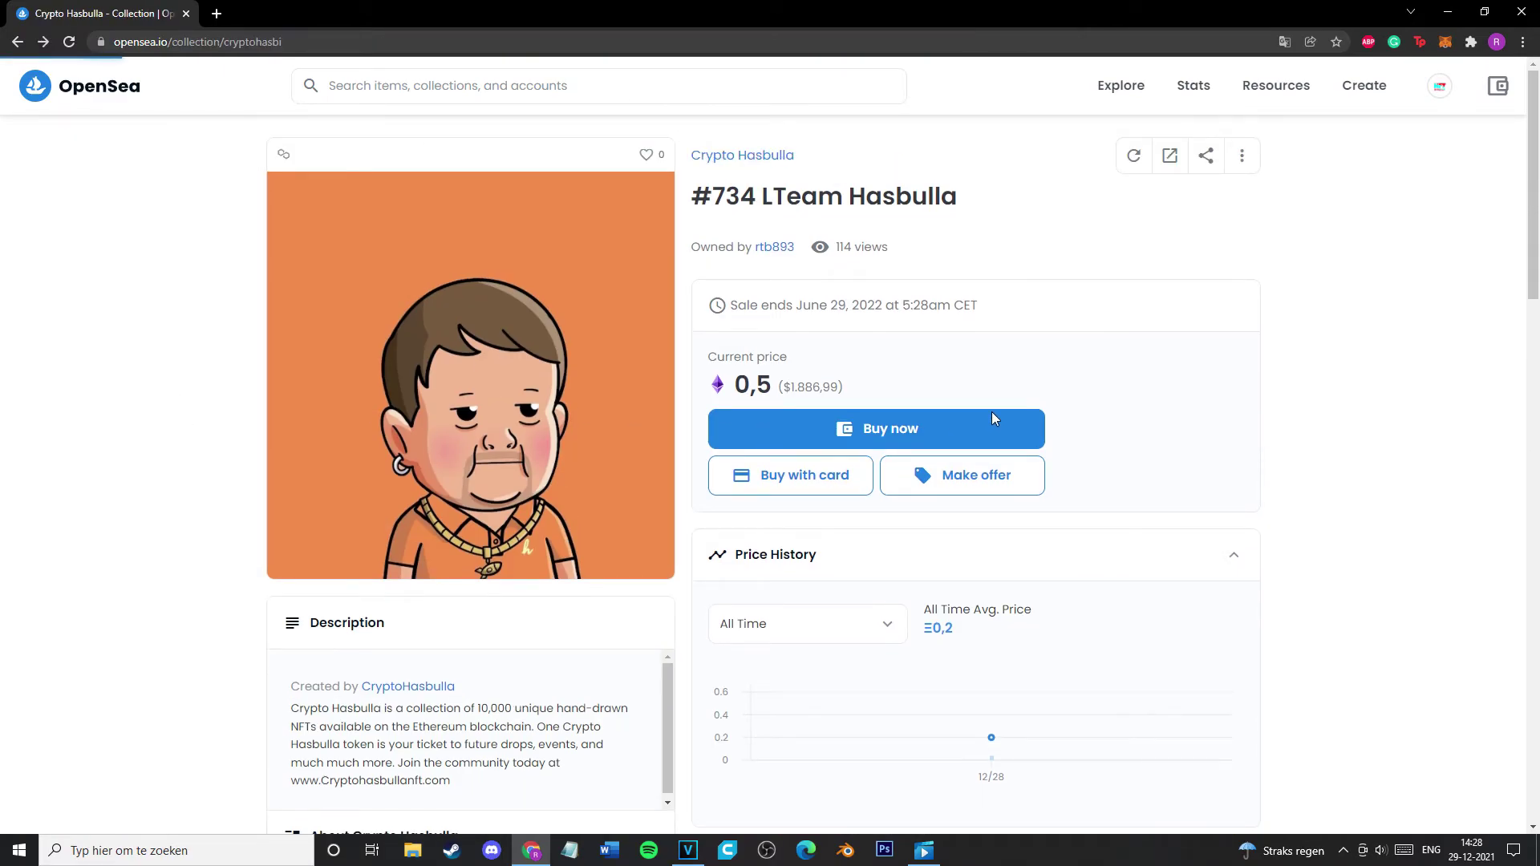
pyautogui.scroll(-3, 447, 303)
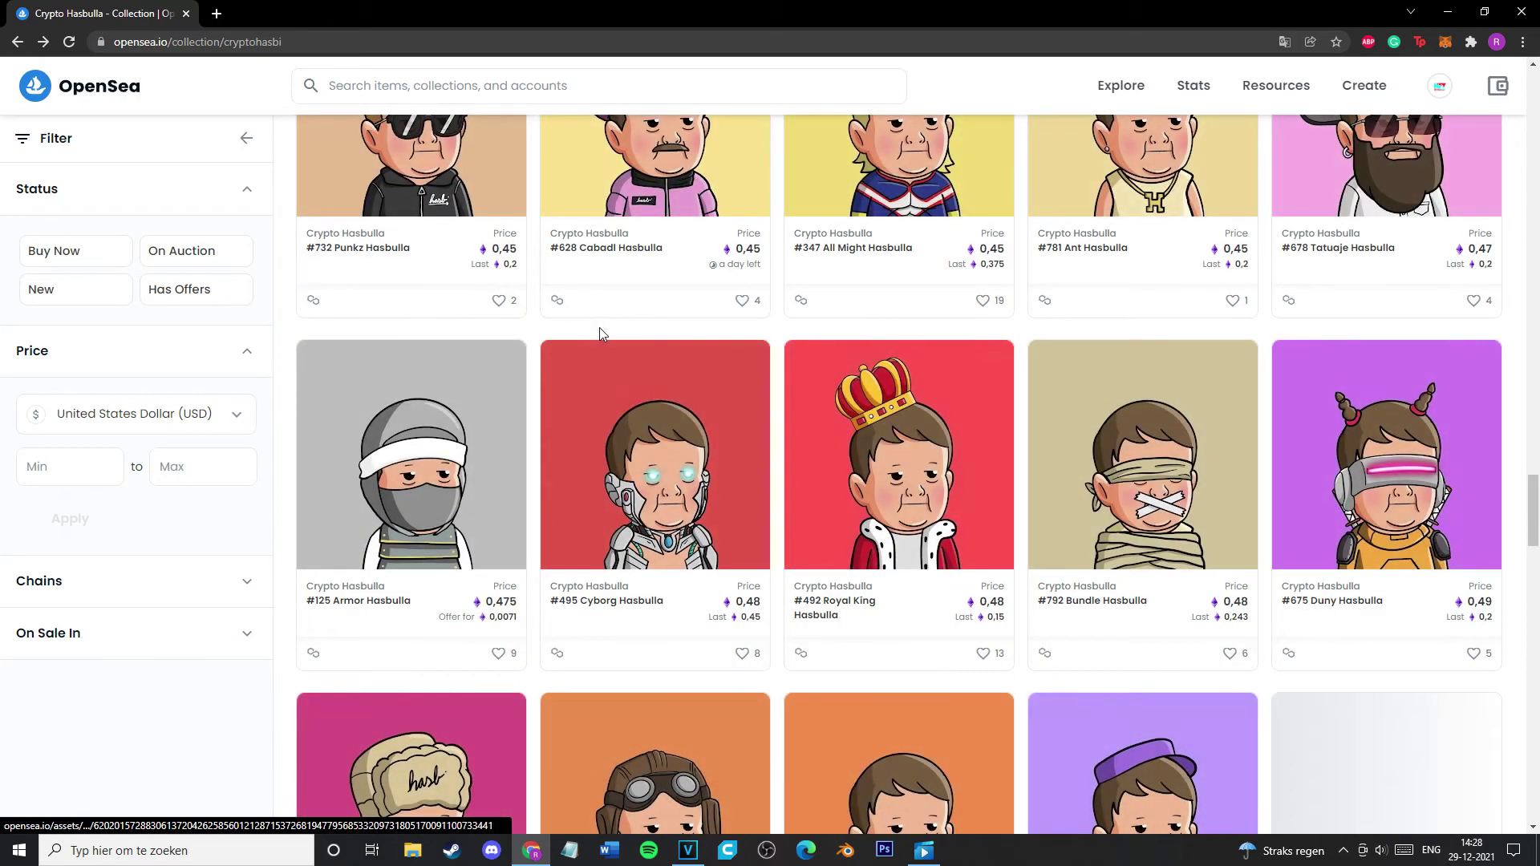
pyautogui.scroll(3, 511, 412)
pyautogui.scroll(-7, 510, 422)
pyautogui.click(402, 450)
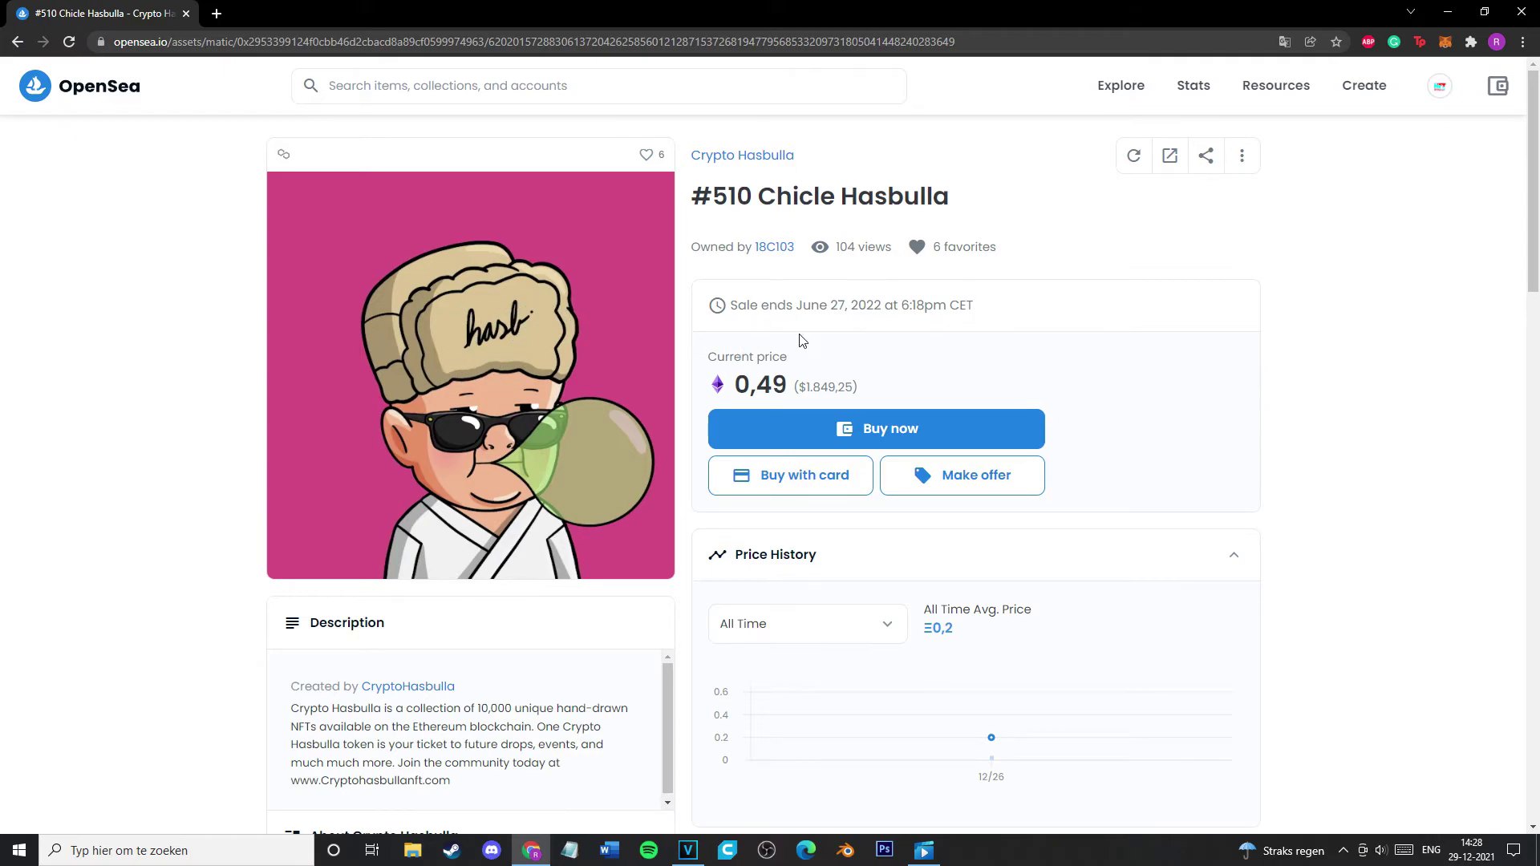
pyautogui.click(893, 388)
pyautogui.click(774, 248)
pyautogui.scroll(-4, 595, 385)
pyautogui.scroll(4, 746, 367)
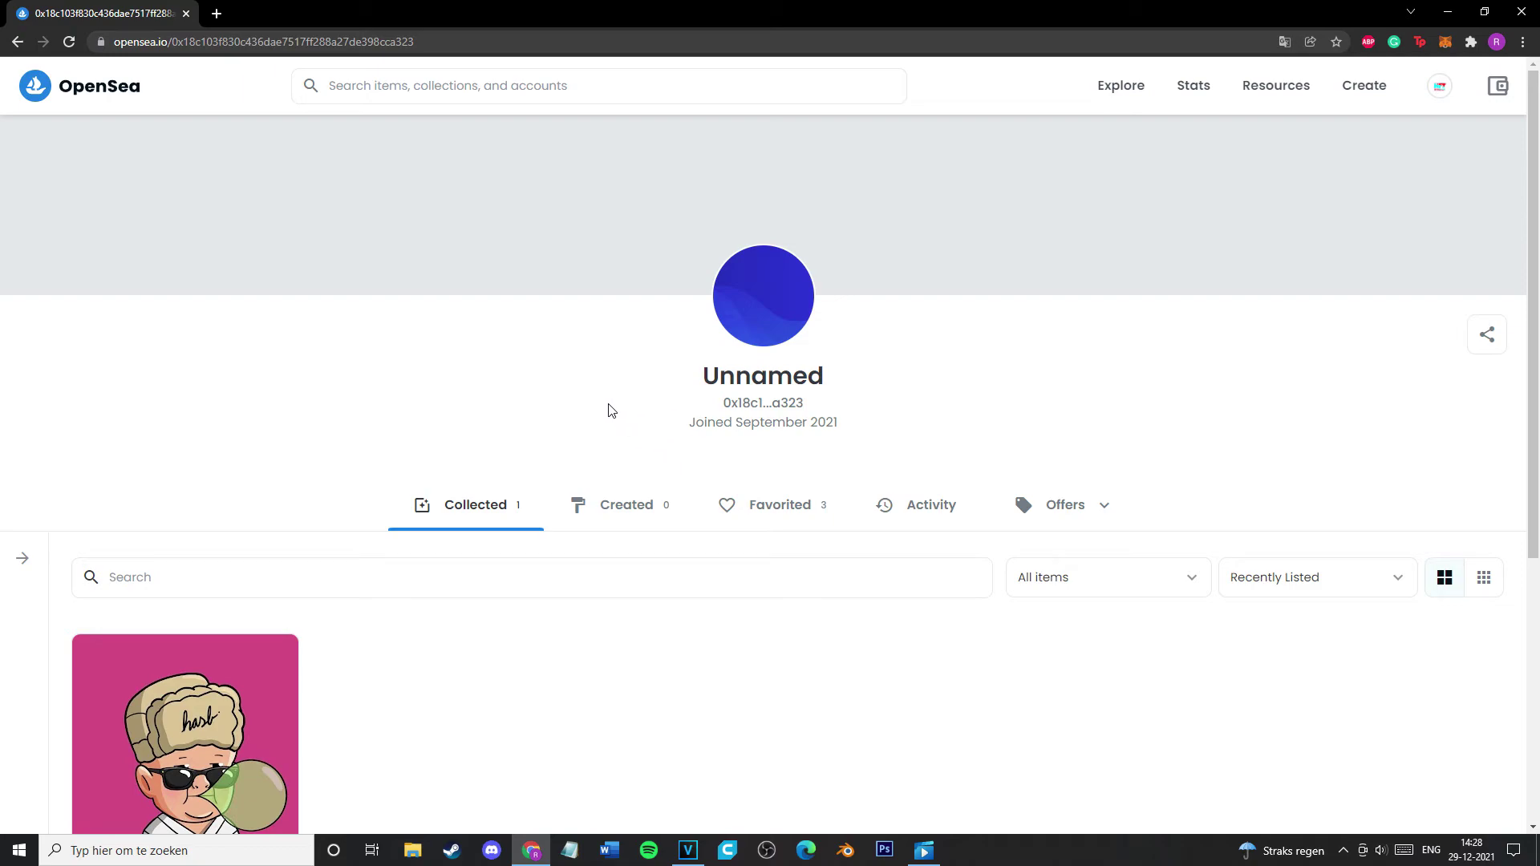
pyautogui.click(613, 509)
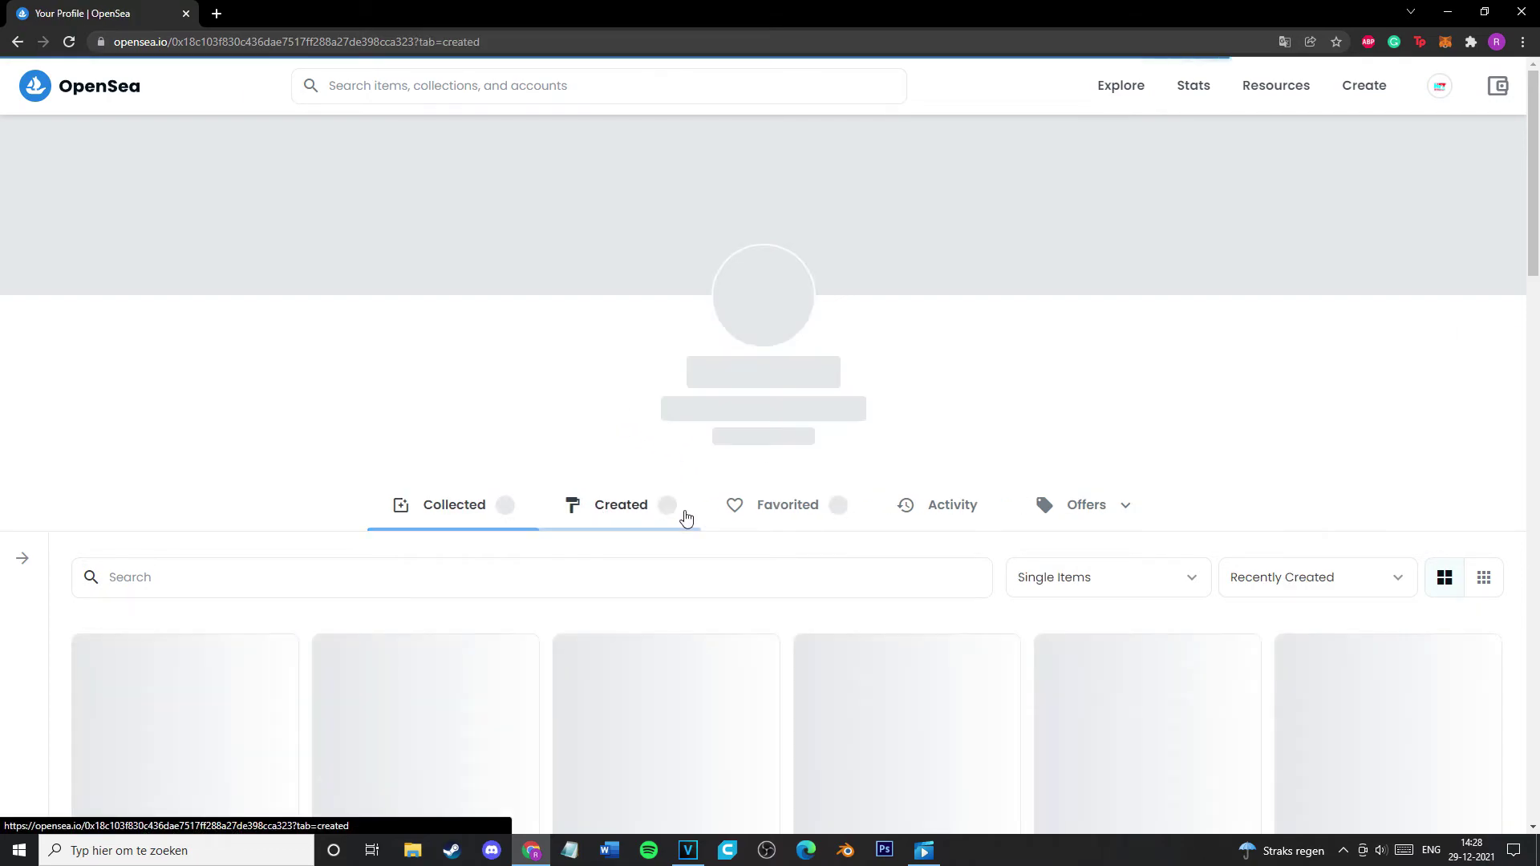
pyautogui.hotkey('alt', 'Left')
pyautogui.hotkey('alt', 'Left')
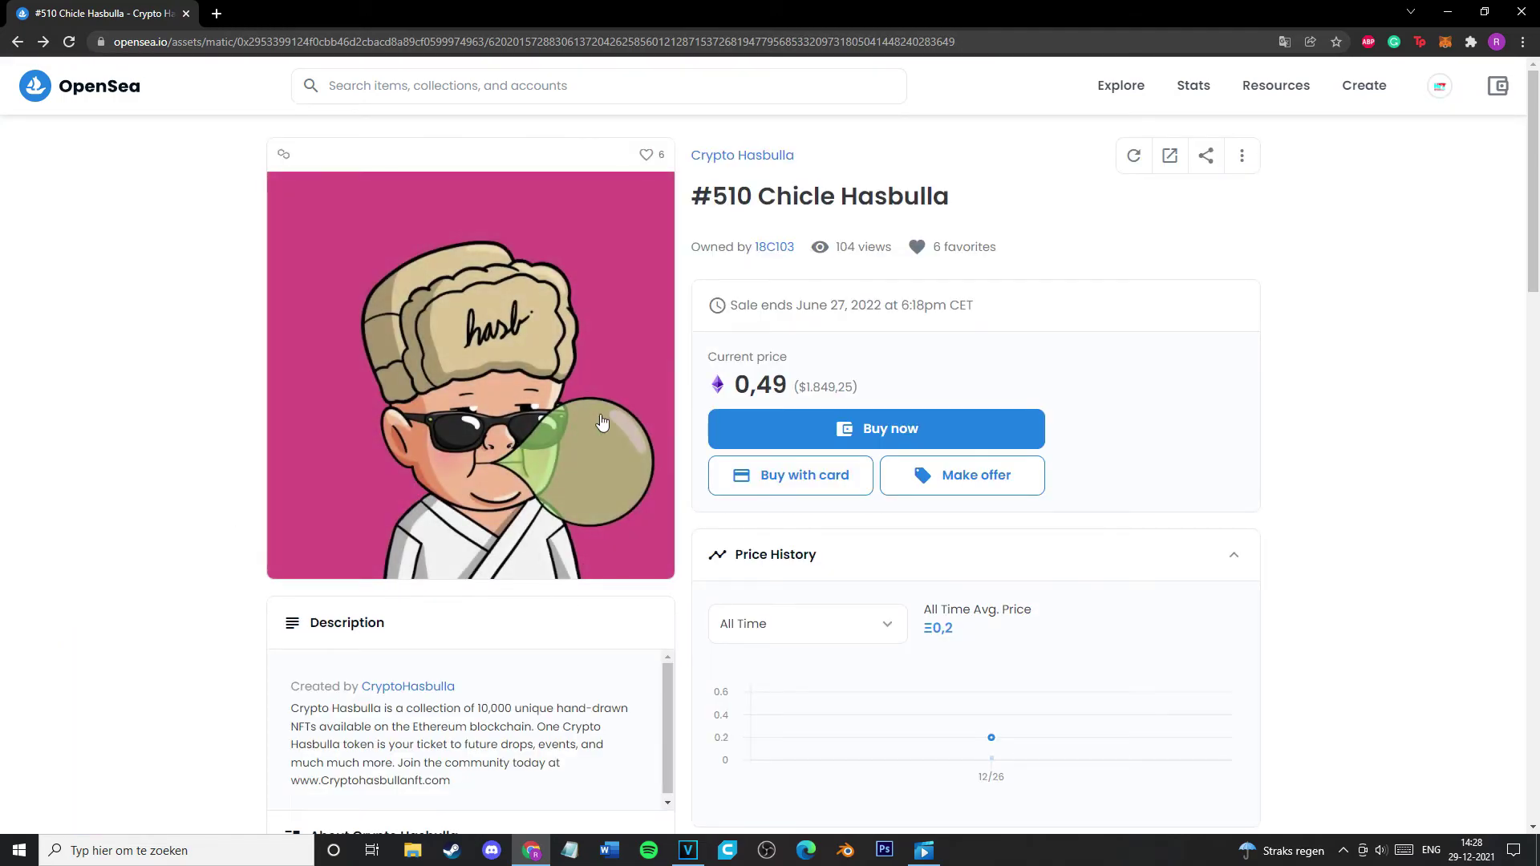
pyautogui.hotkey('alt', 'Left')
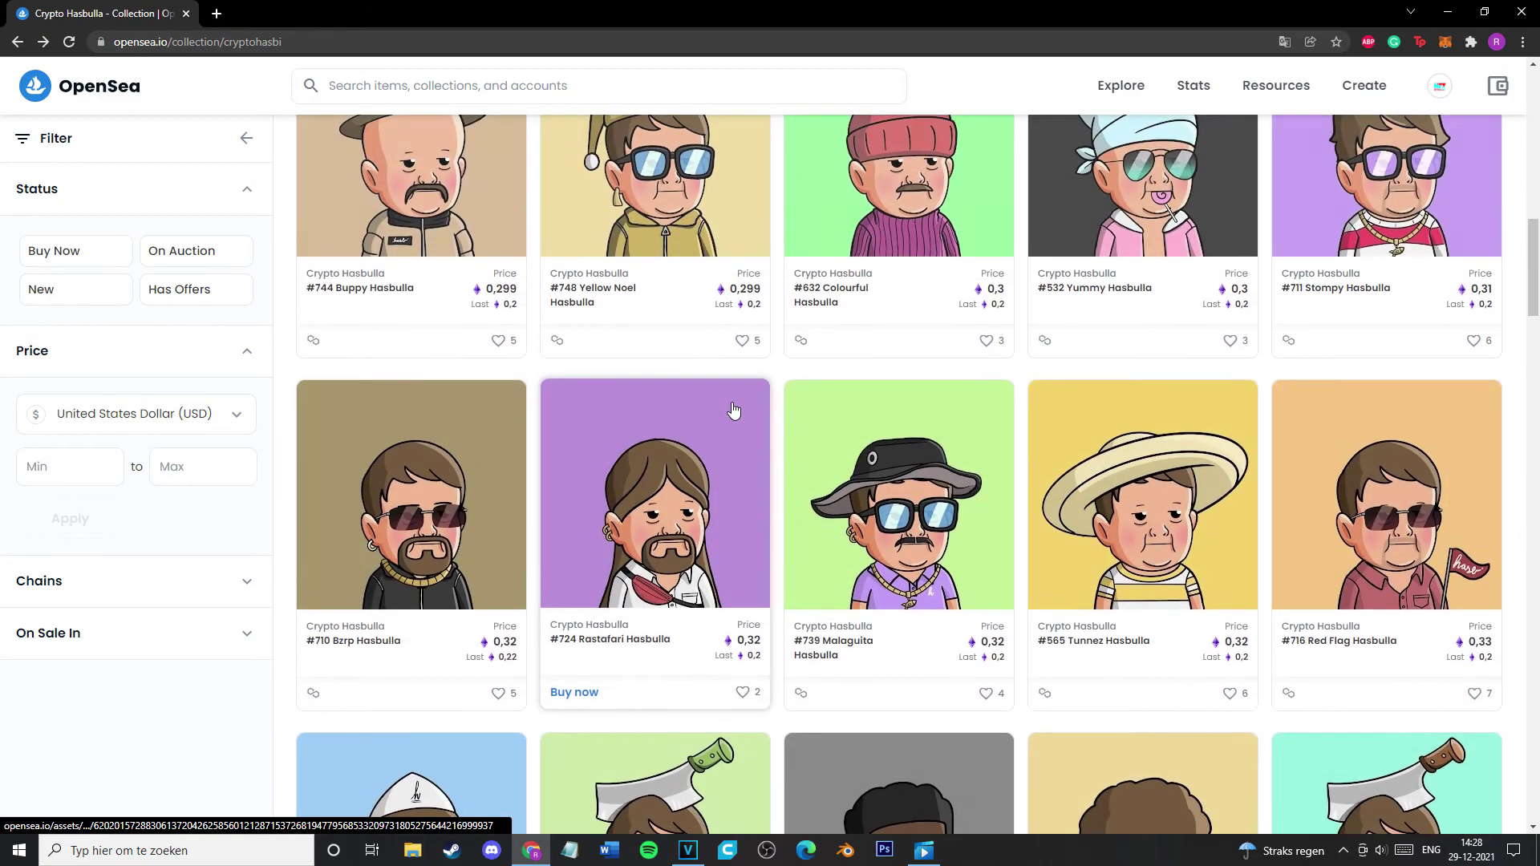
pyautogui.scroll(-4, 844, 424)
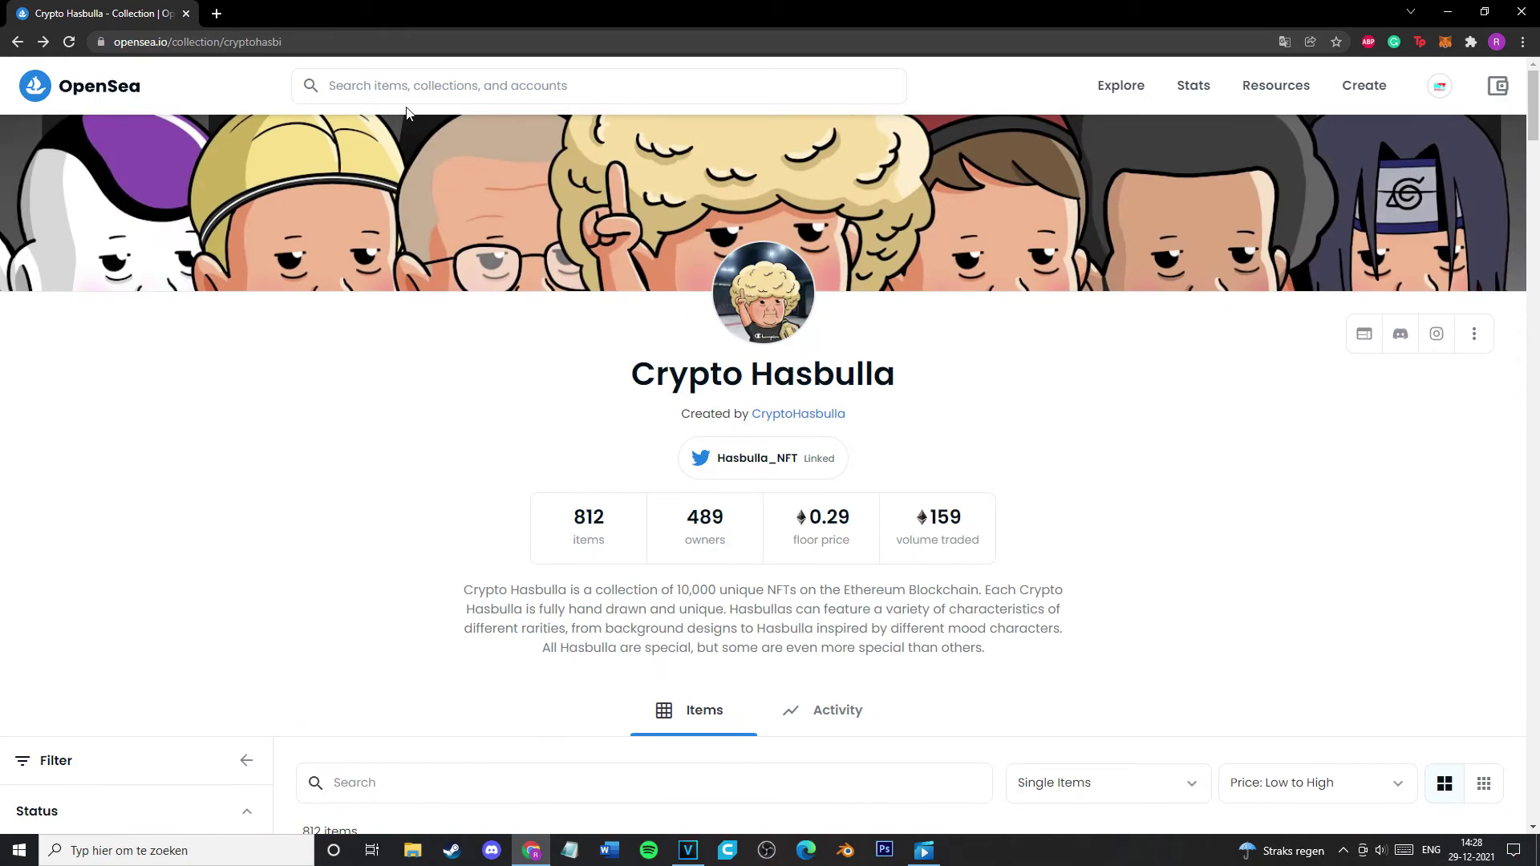
# Search OpenSea for the PixelDoges collection and open it from the suggestions
pyautogui.click(403, 97)
pyautogui.write('pl')
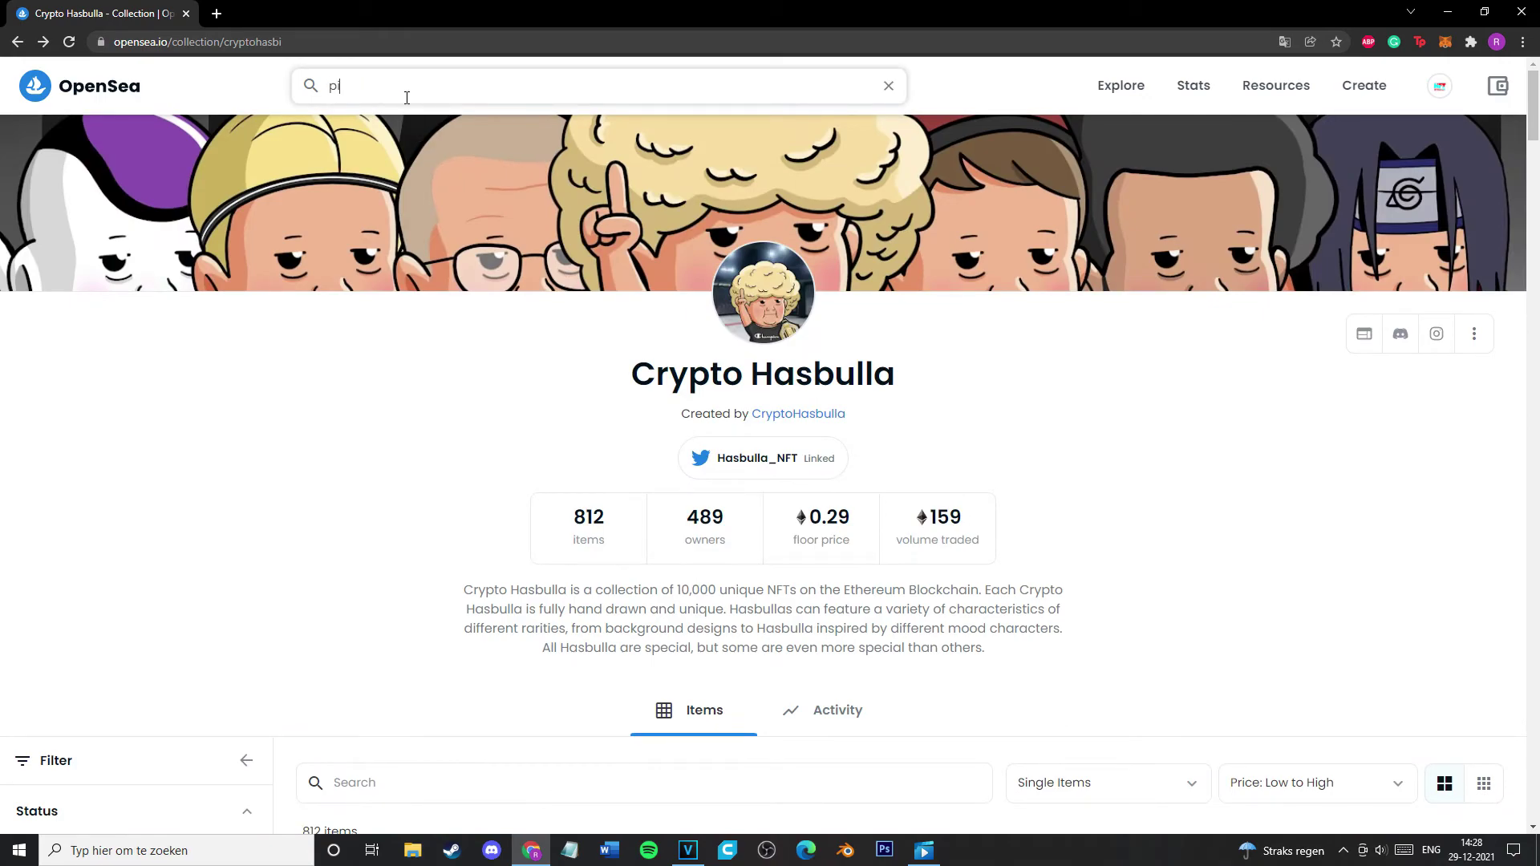
pyautogui.write('xec')
pyautogui.press('BackSpace')
pyautogui.write(';')
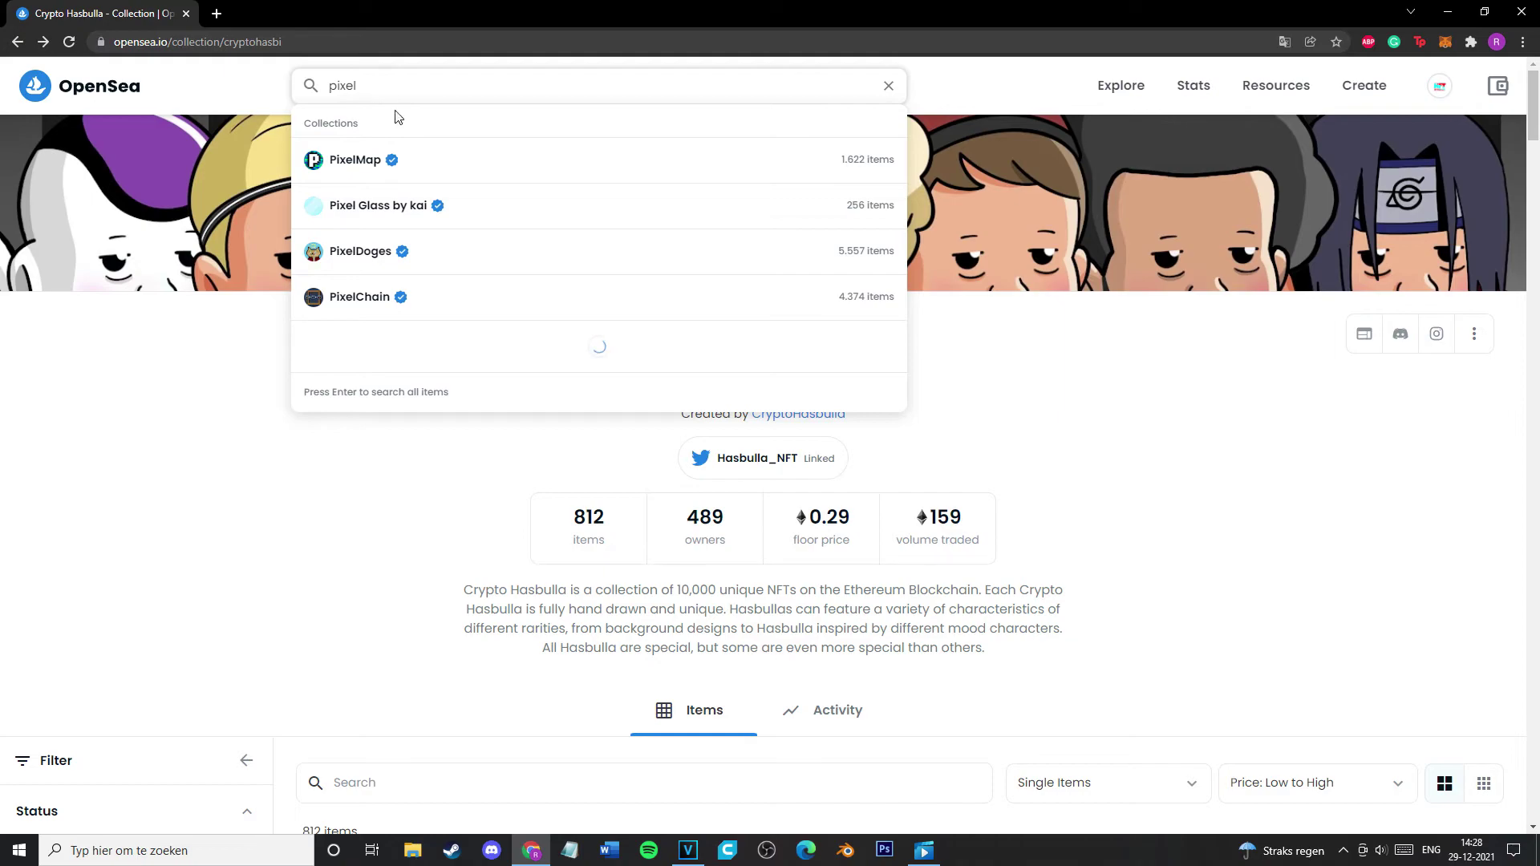
pyautogui.click(449, 251)
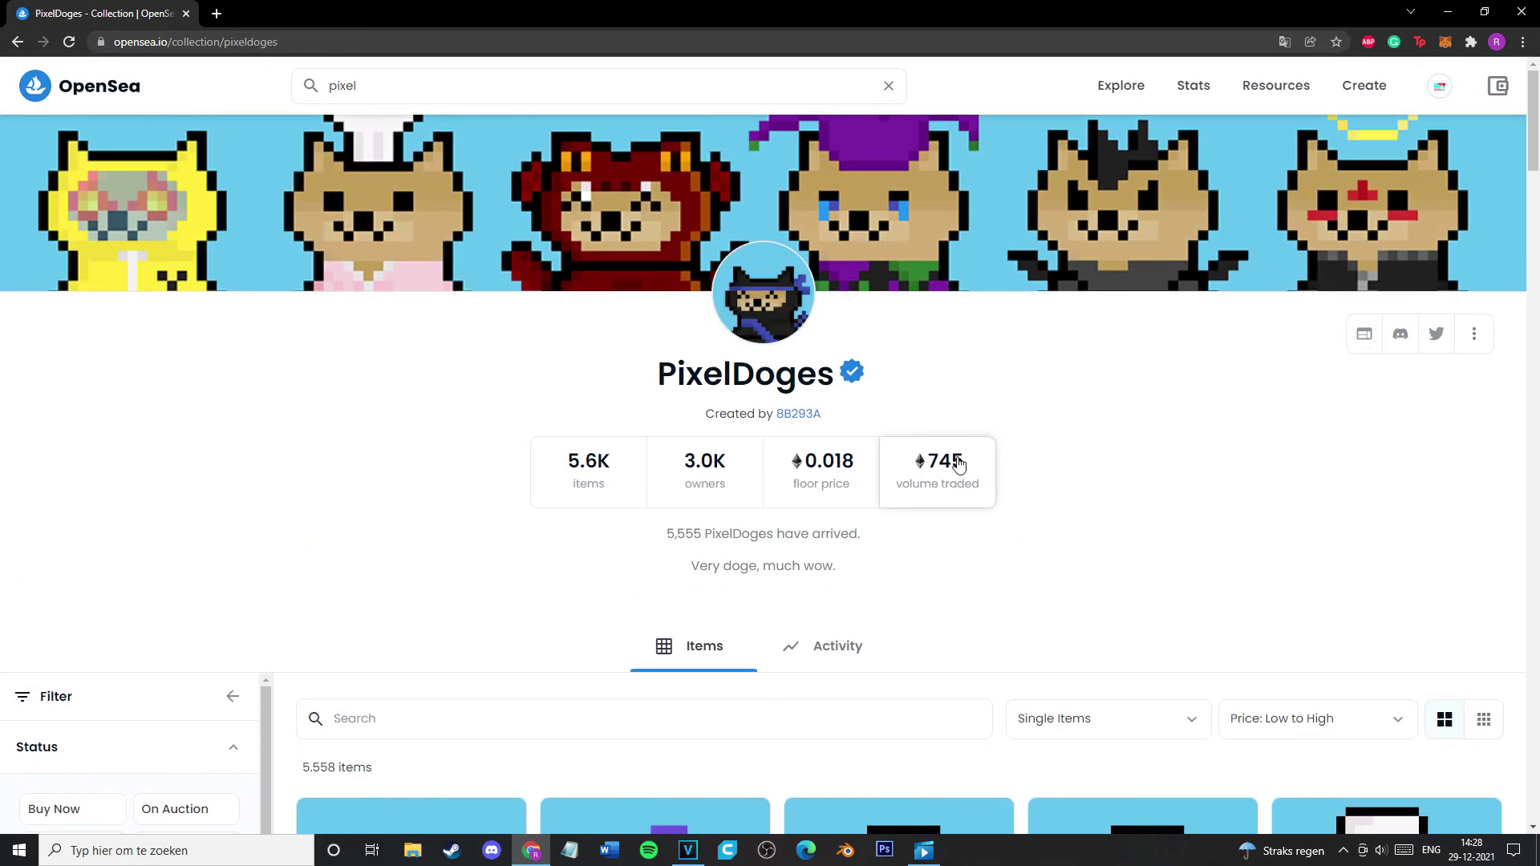
# Browse the PixelDoges item cards and open Pixel Doge #1178
pyautogui.scroll(-3, 962, 467)
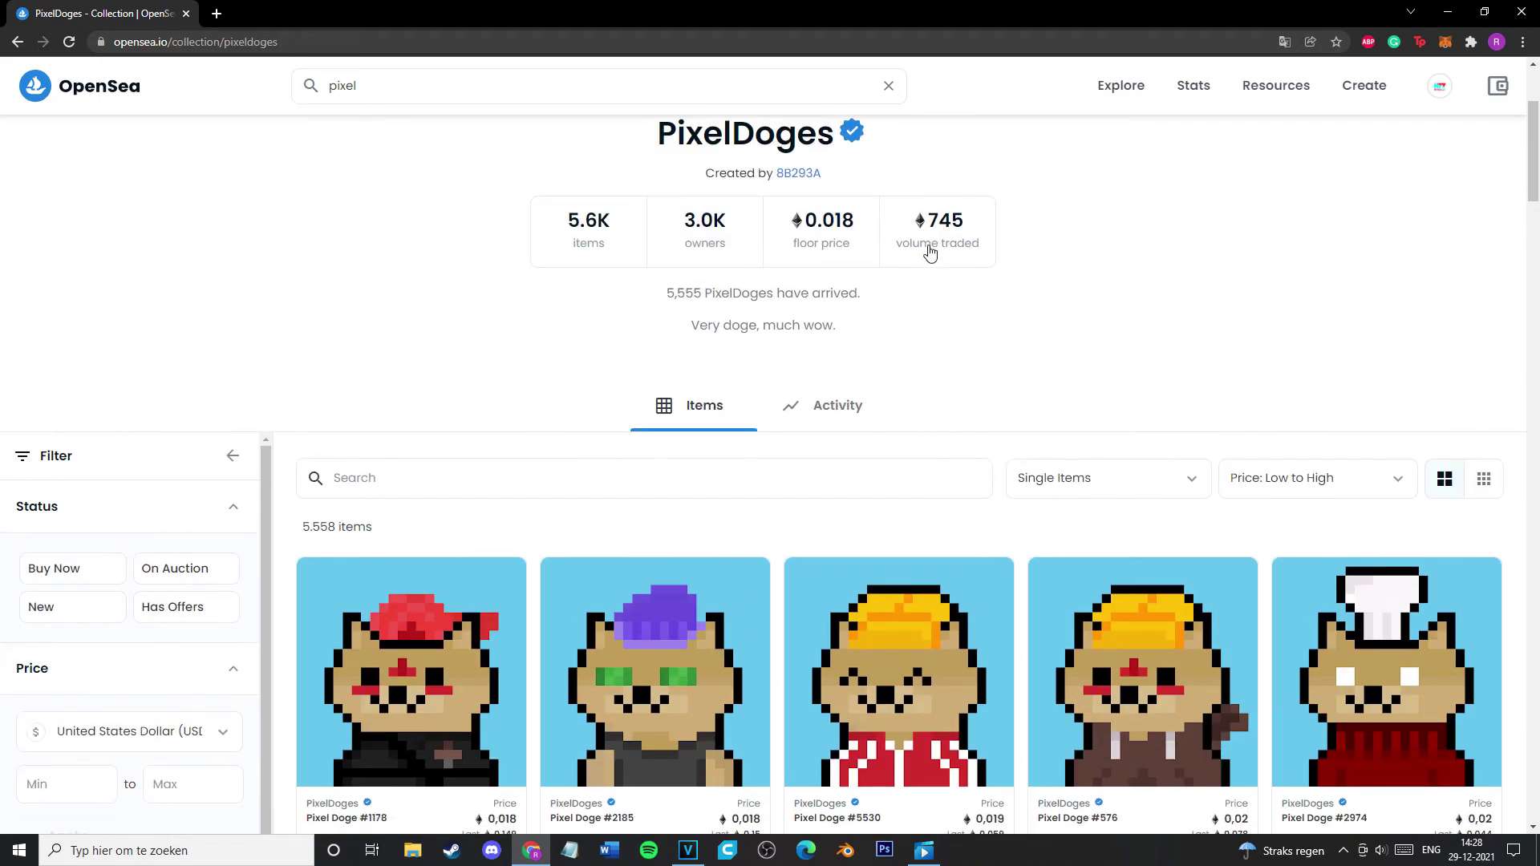
pyautogui.scroll(-4, 964, 396)
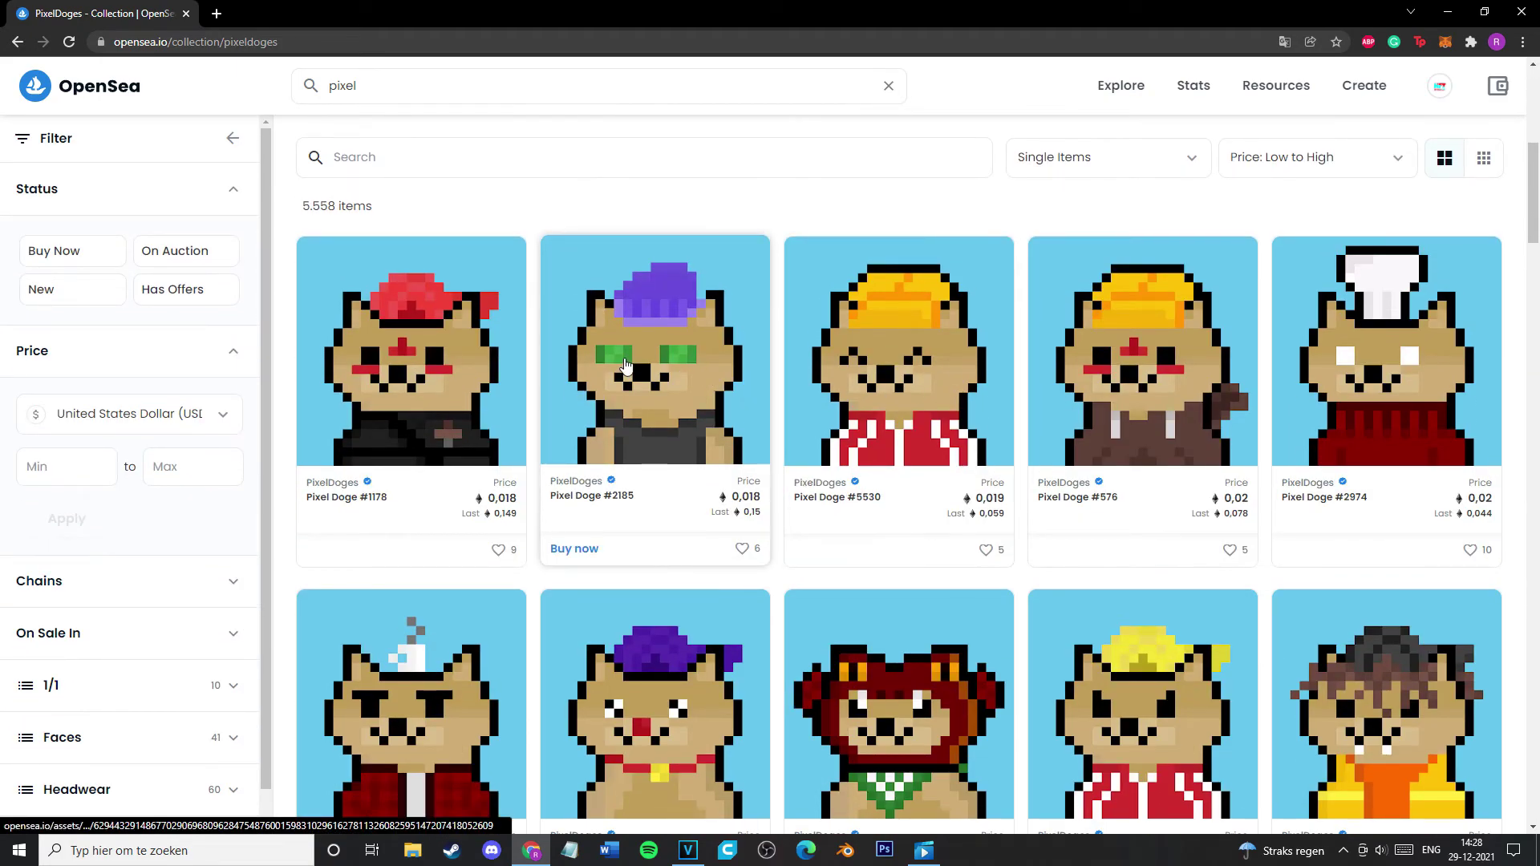
pyautogui.scroll(-2, 465, 575)
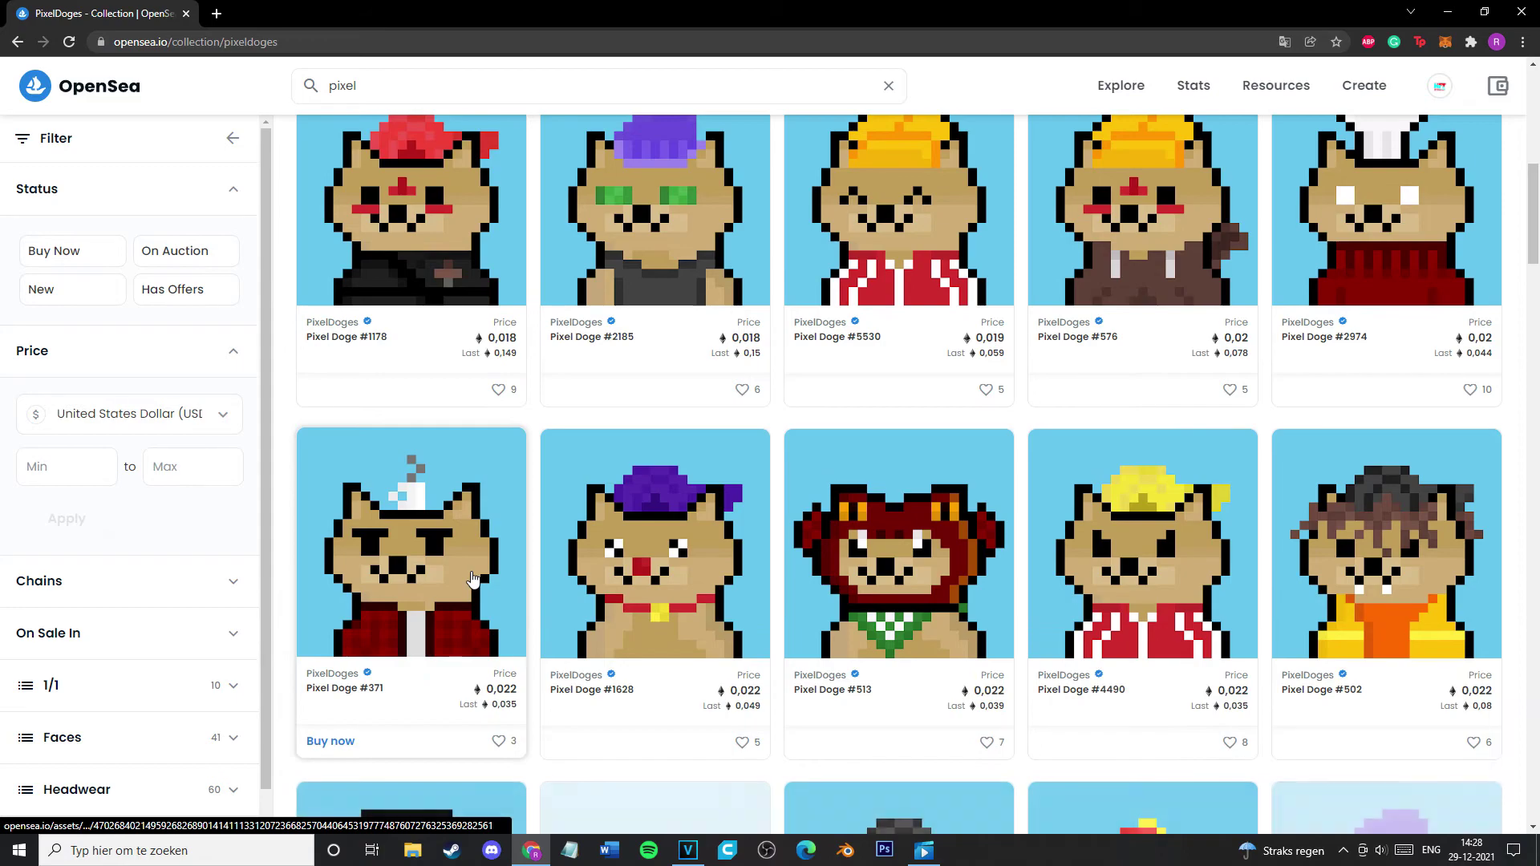
pyautogui.scroll(1, 539, 388)
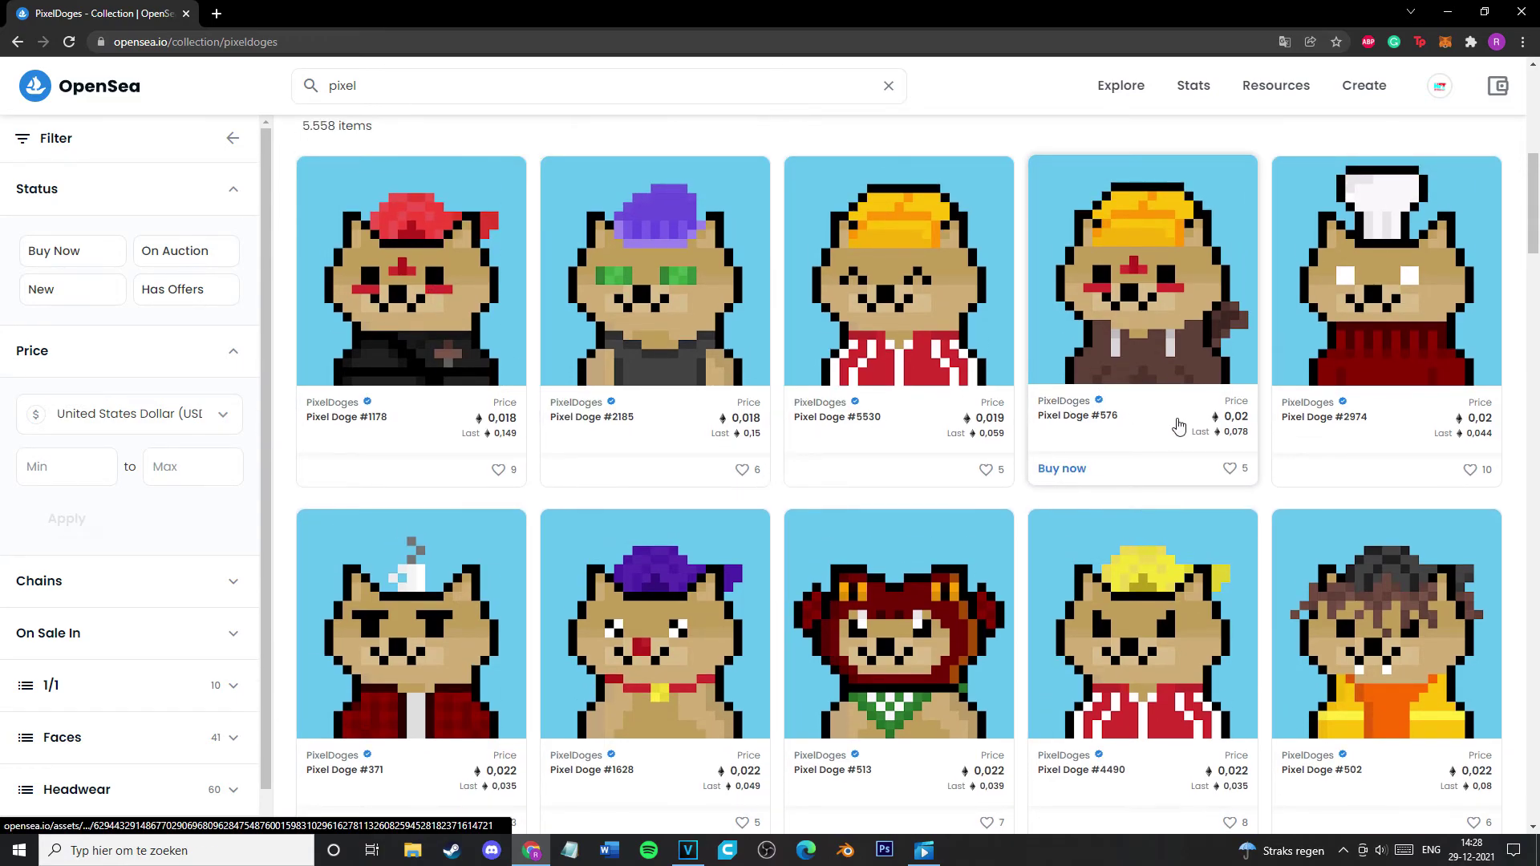
pyautogui.click(447, 296)
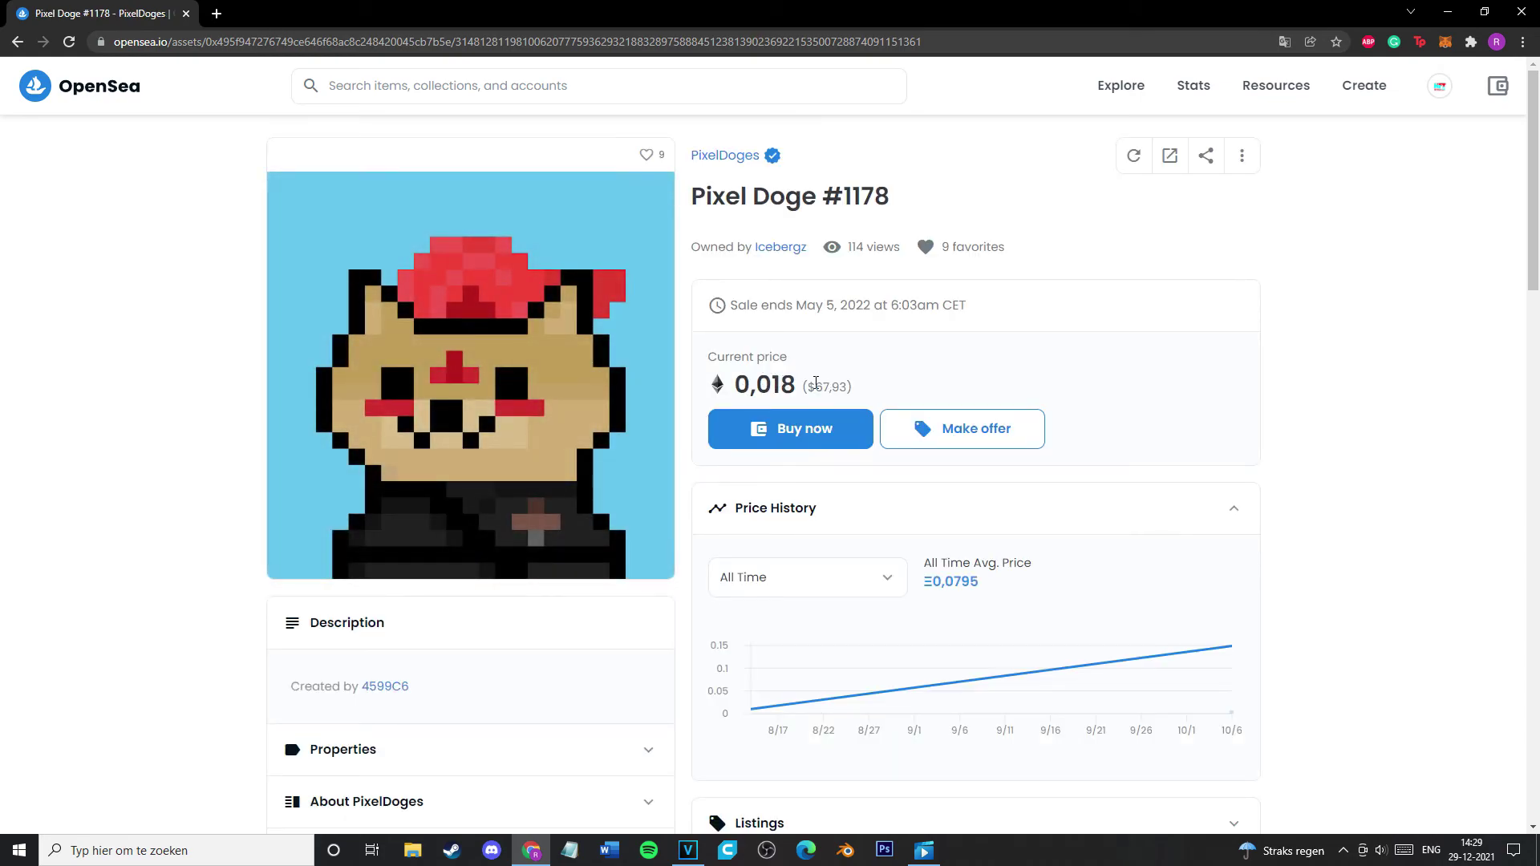
# Return to the PixelDoges collection and sort its items by Price: High to Low
pyautogui.click(866, 390)
pyautogui.hotkey('alt', 'Left')
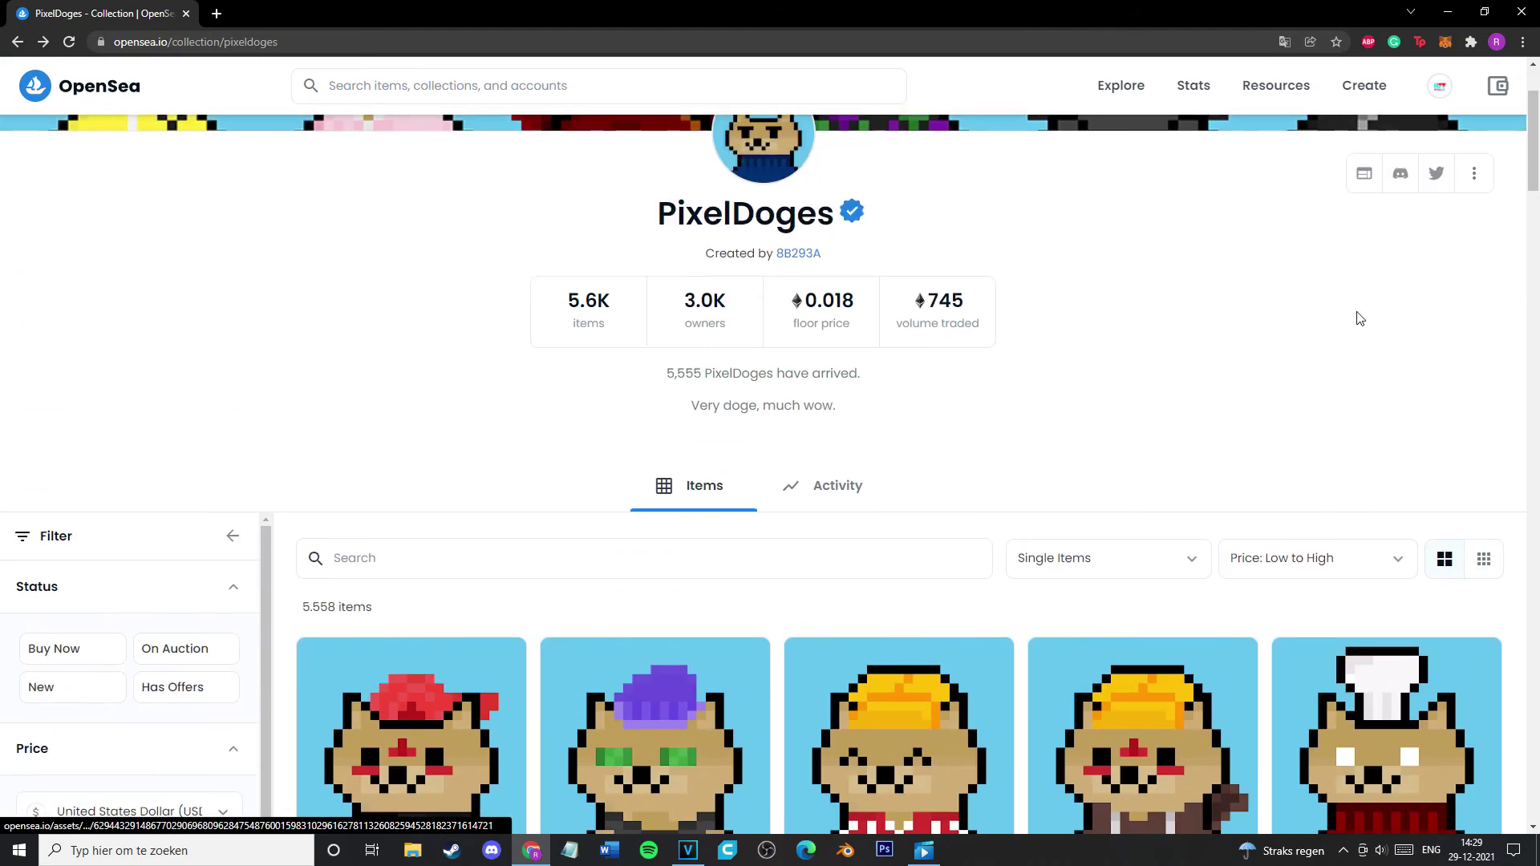
pyautogui.scroll(-2, 1361, 318)
pyautogui.click(1344, 398)
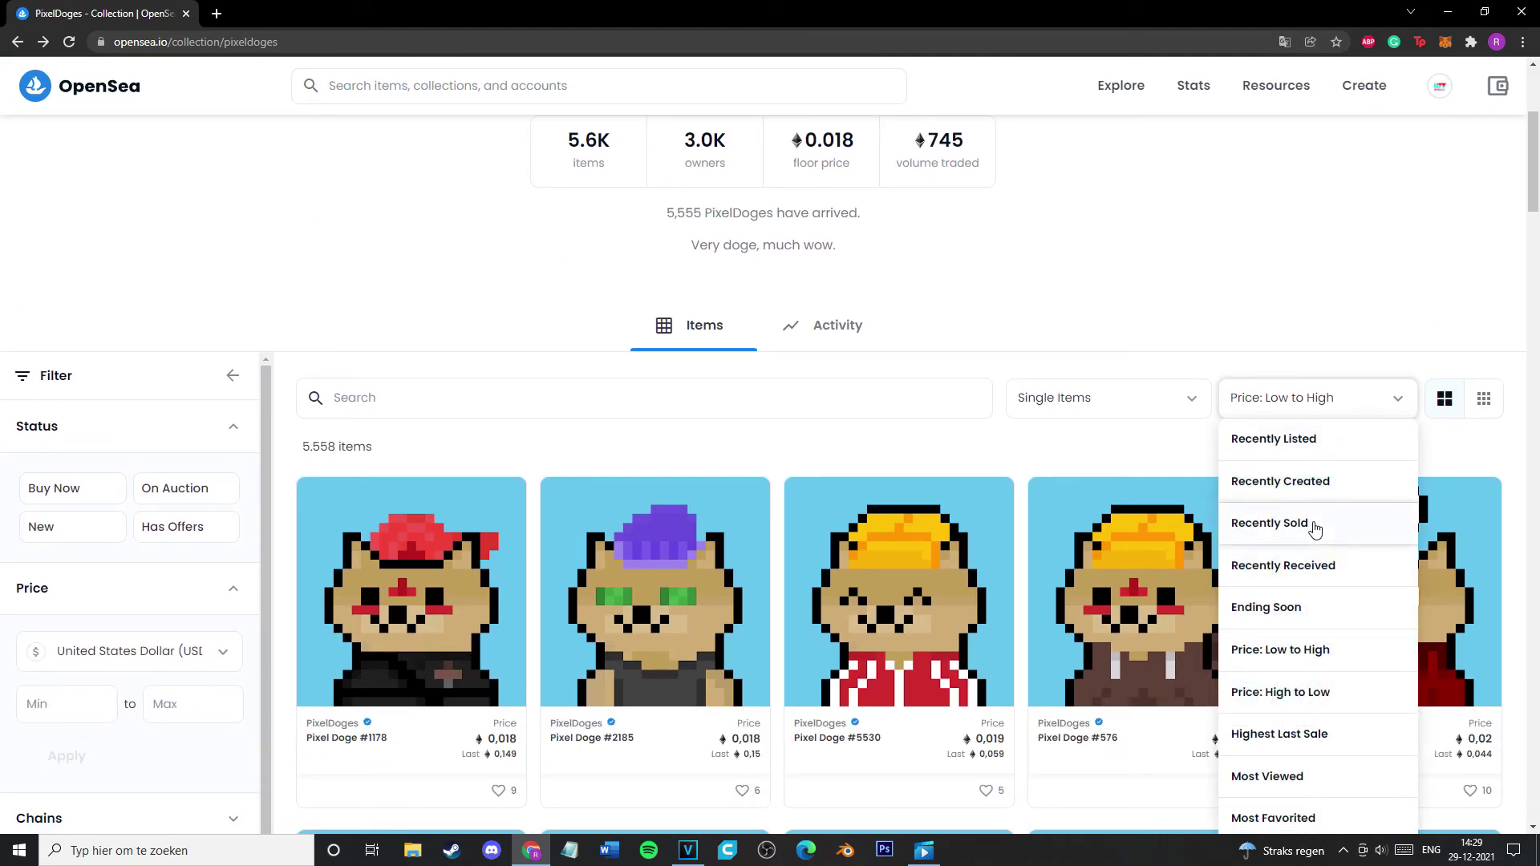
pyautogui.scroll(-2, 1363, 562)
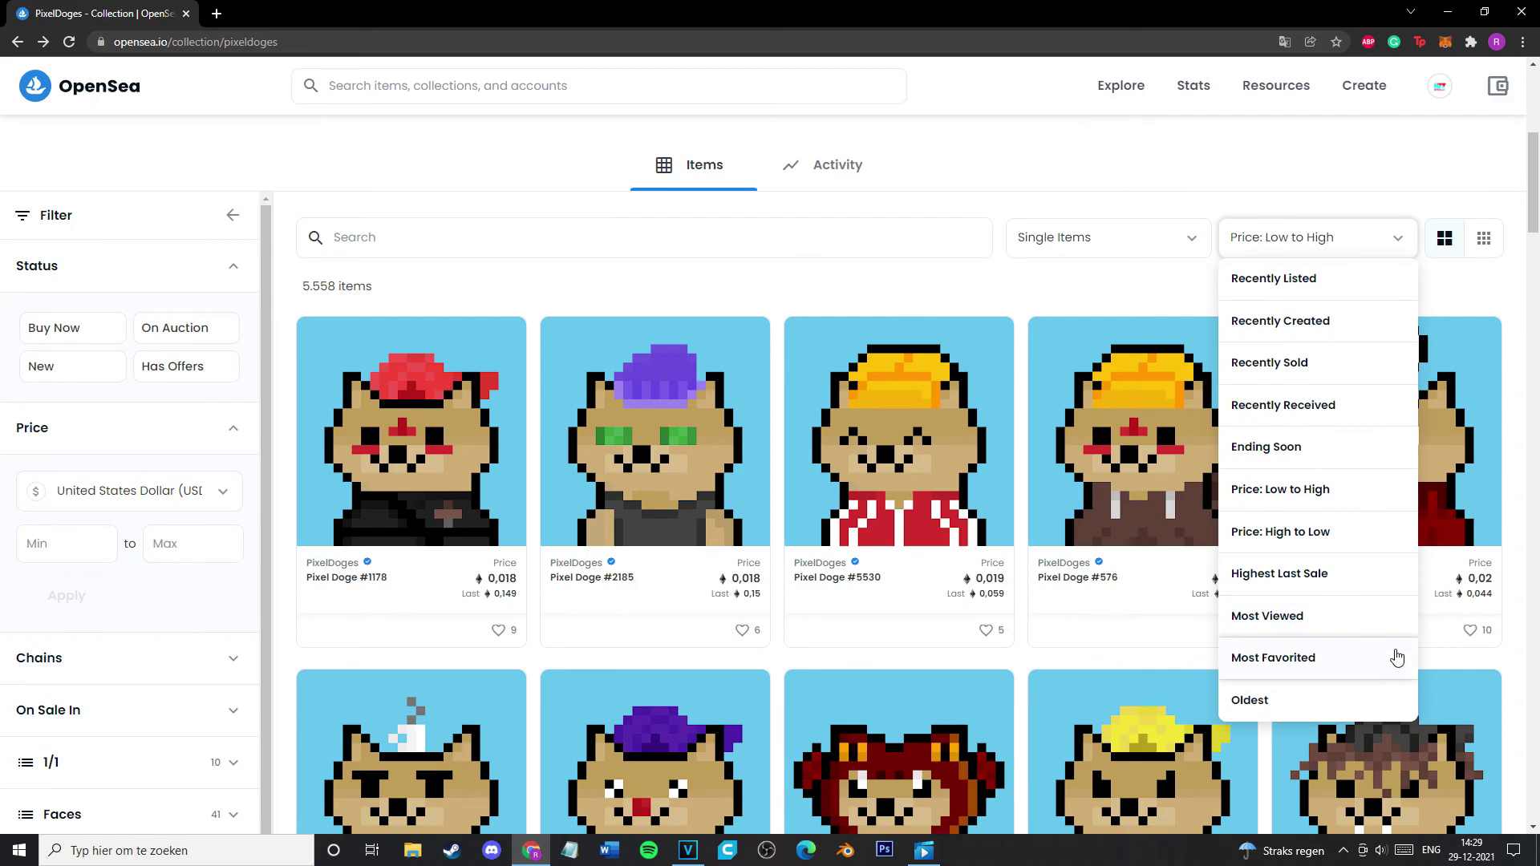
pyautogui.click(1284, 533)
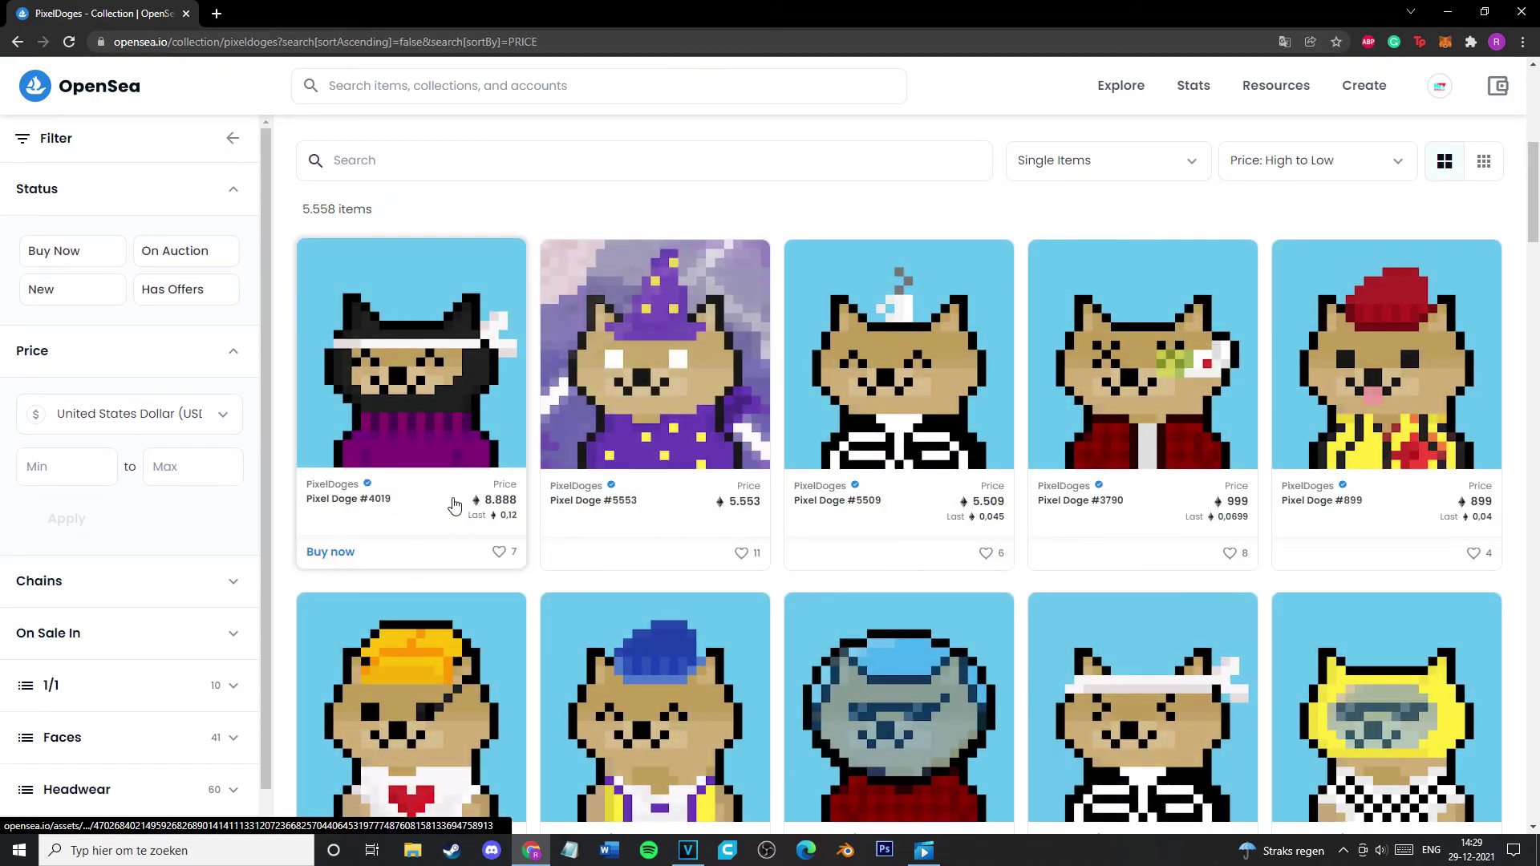
pyautogui.click(454, 505)
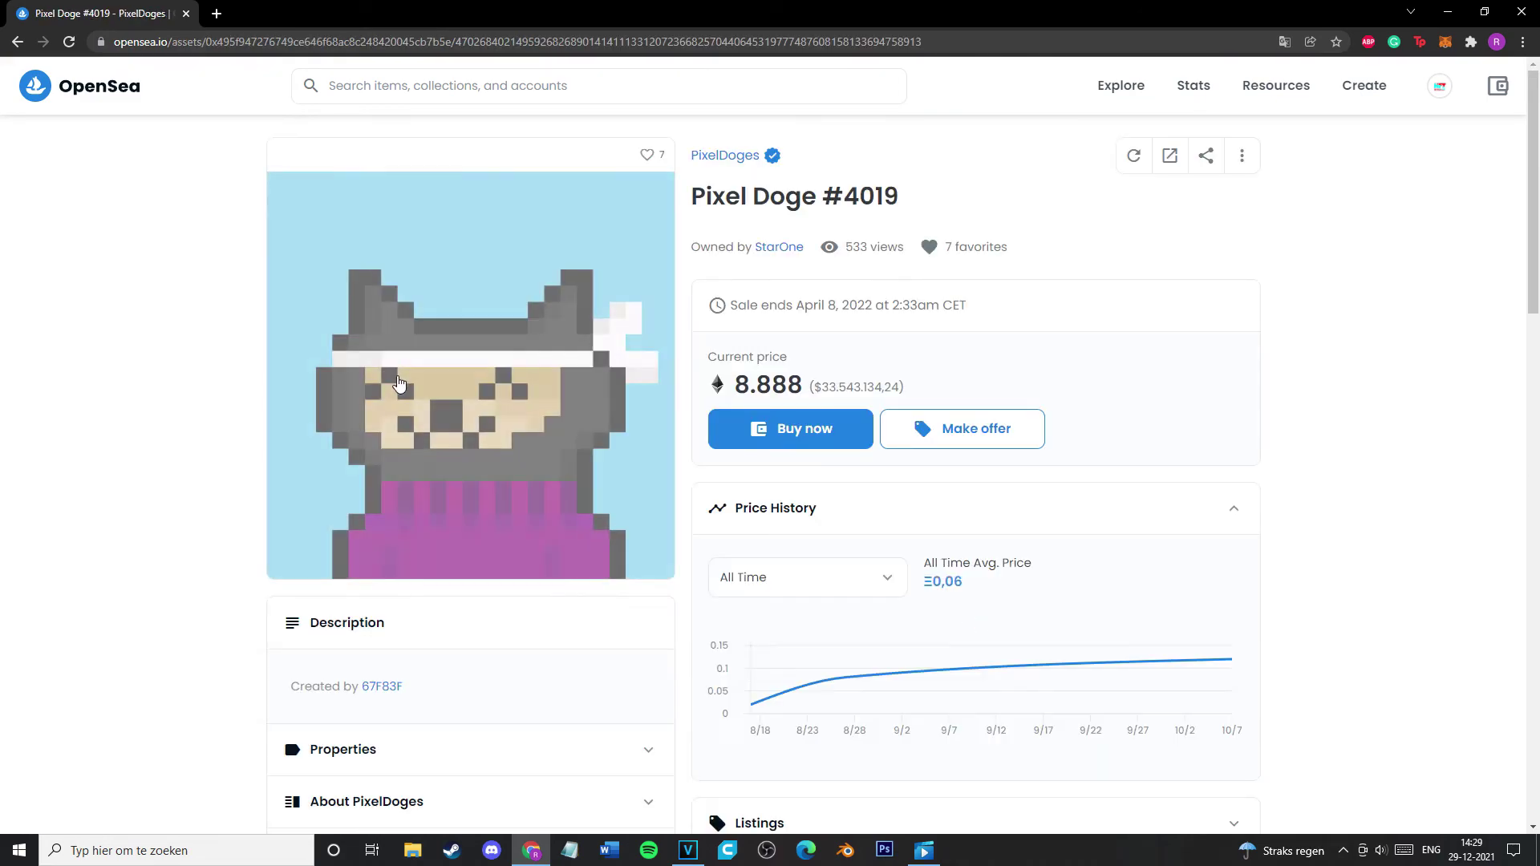
pyautogui.scroll(-10, 826, 386)
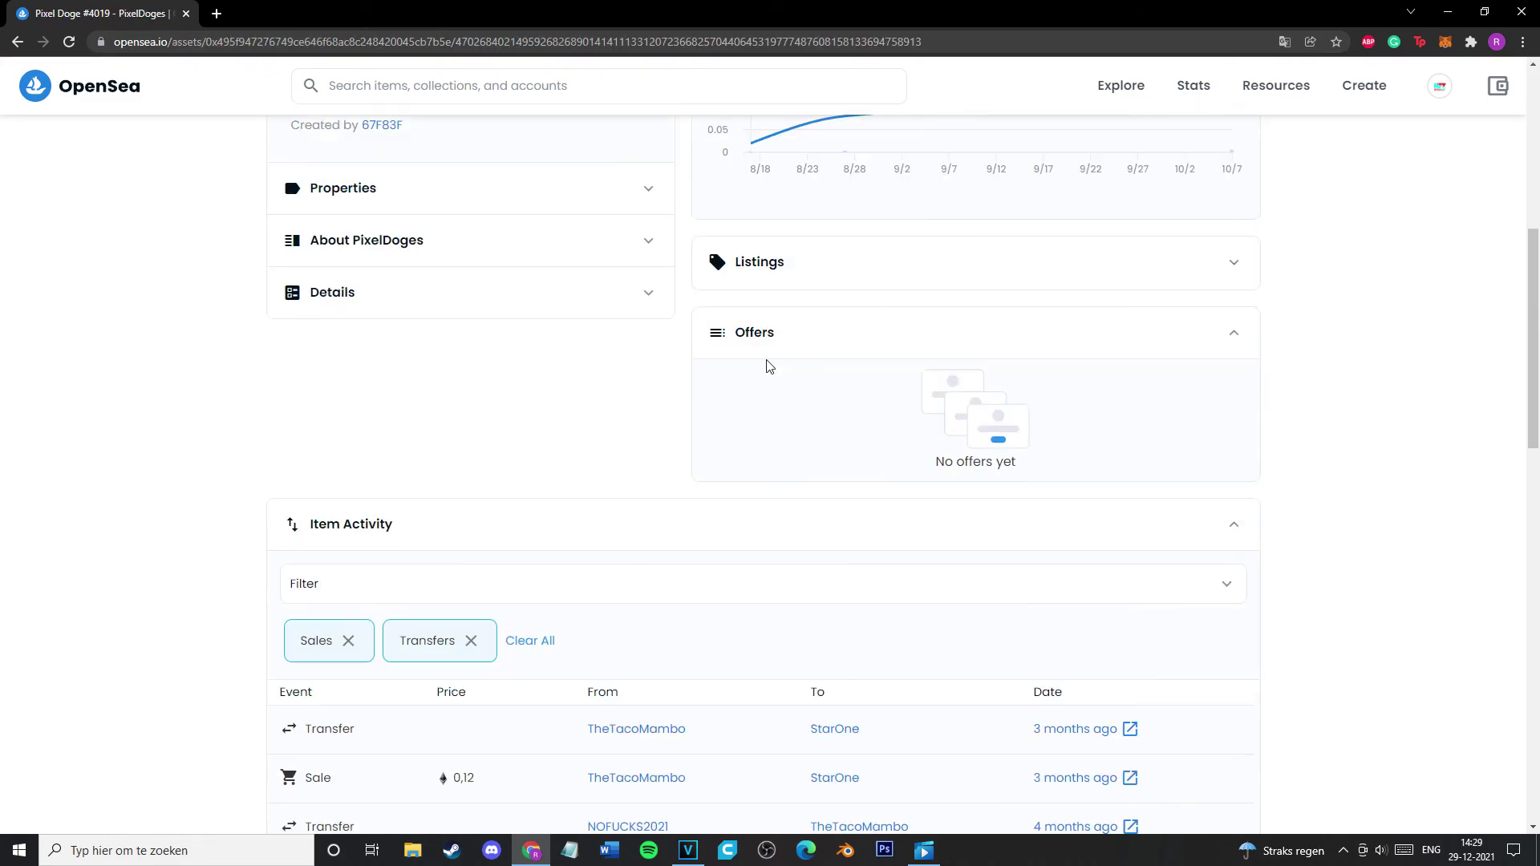
pyautogui.doubleClick(471, 539)
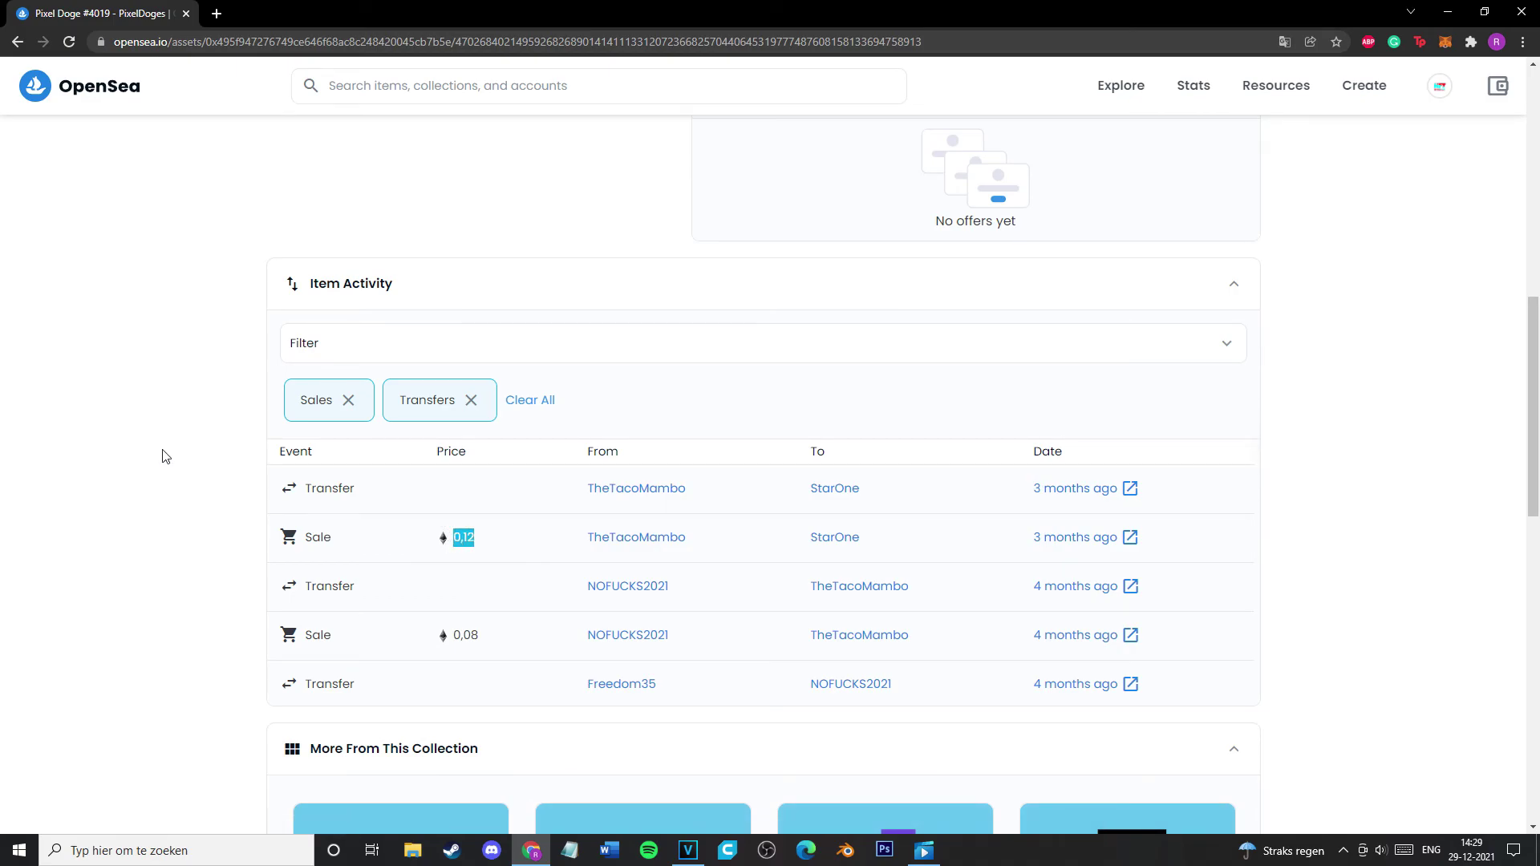
pyautogui.scroll(10, 759, 410)
pyautogui.tripleClick(742, 385)
pyautogui.click(768, 384)
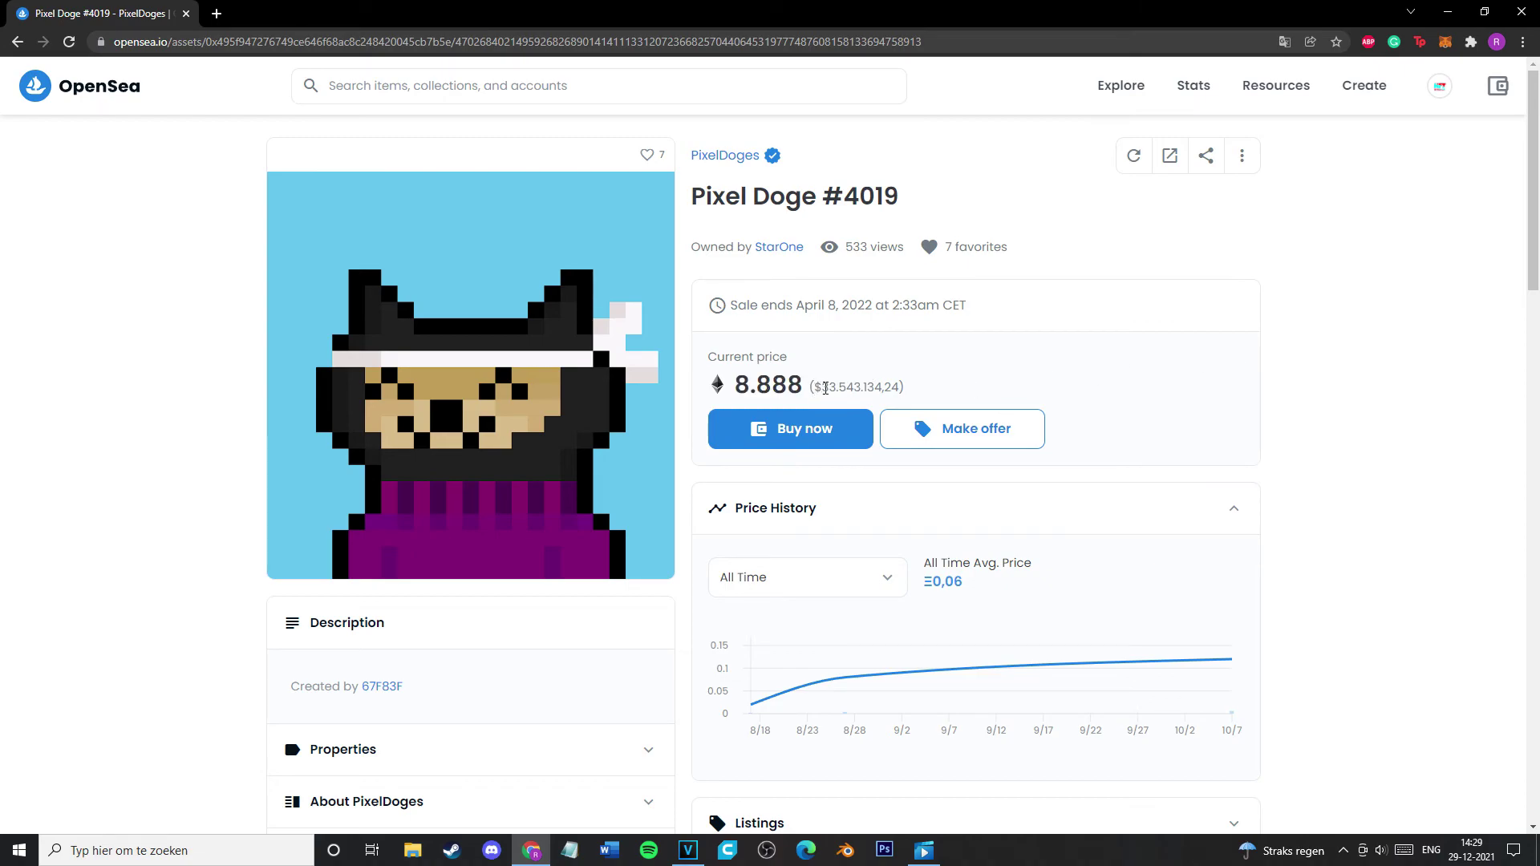
pyautogui.moveTo(825, 389); pyautogui.dragTo(893, 385)
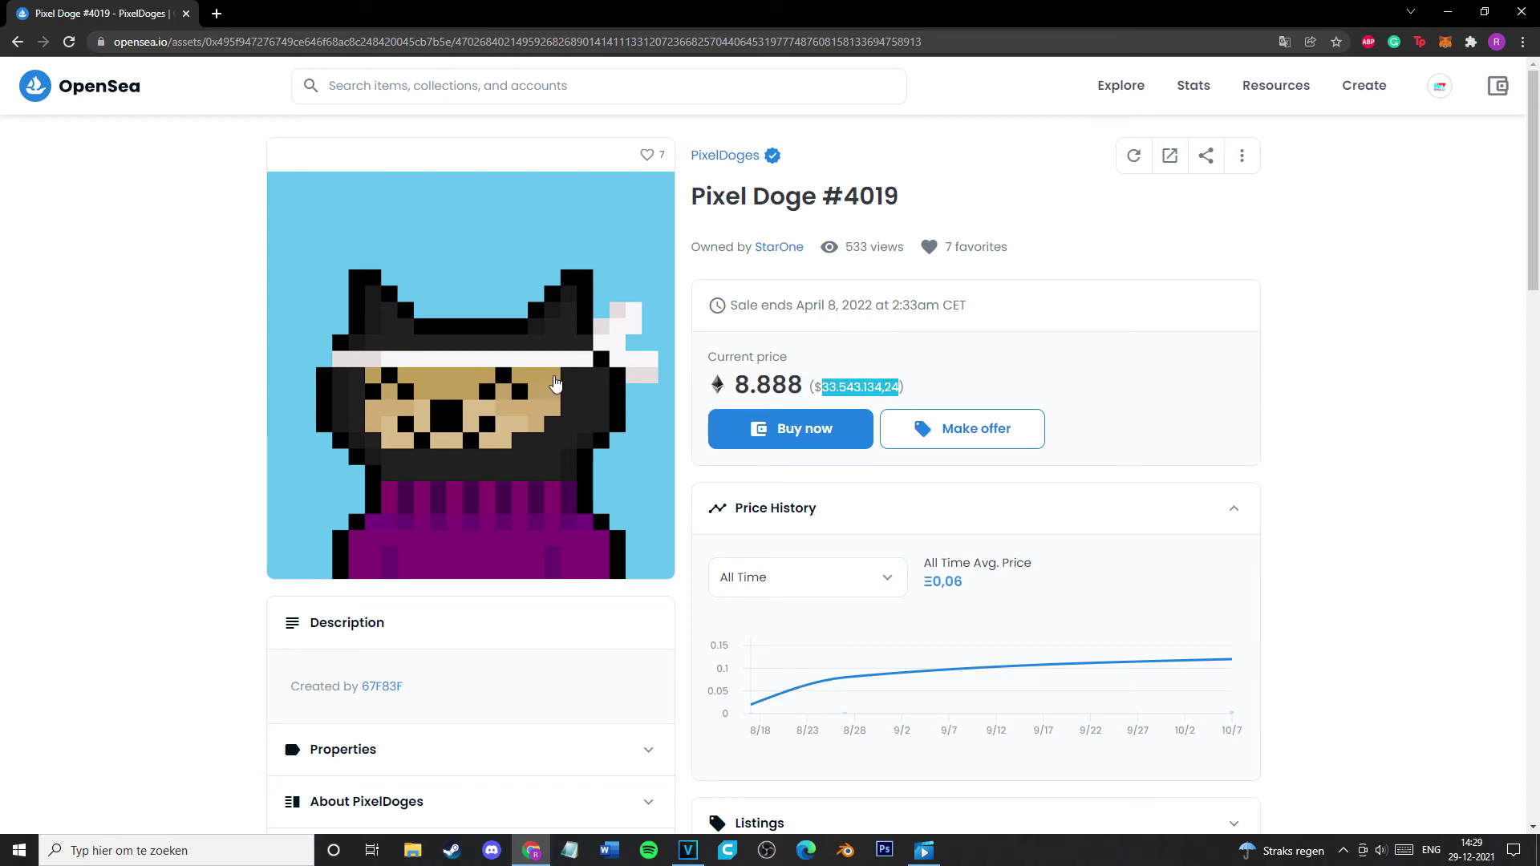
pyautogui.click(152, 426)
pyautogui.hotkey('alt', 'Left')
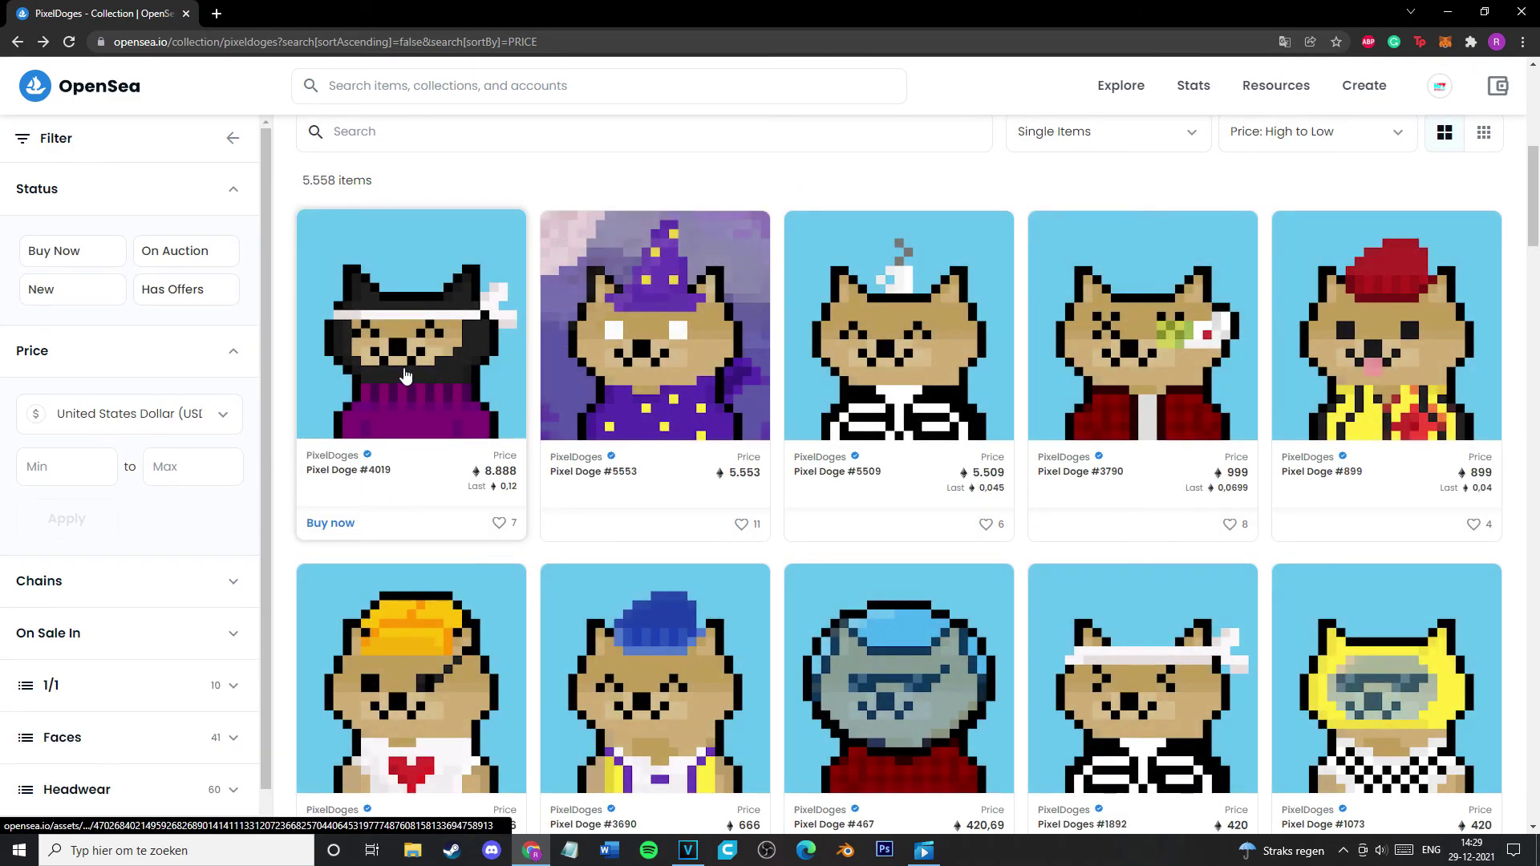
pyautogui.scroll(-5, 858, 454)
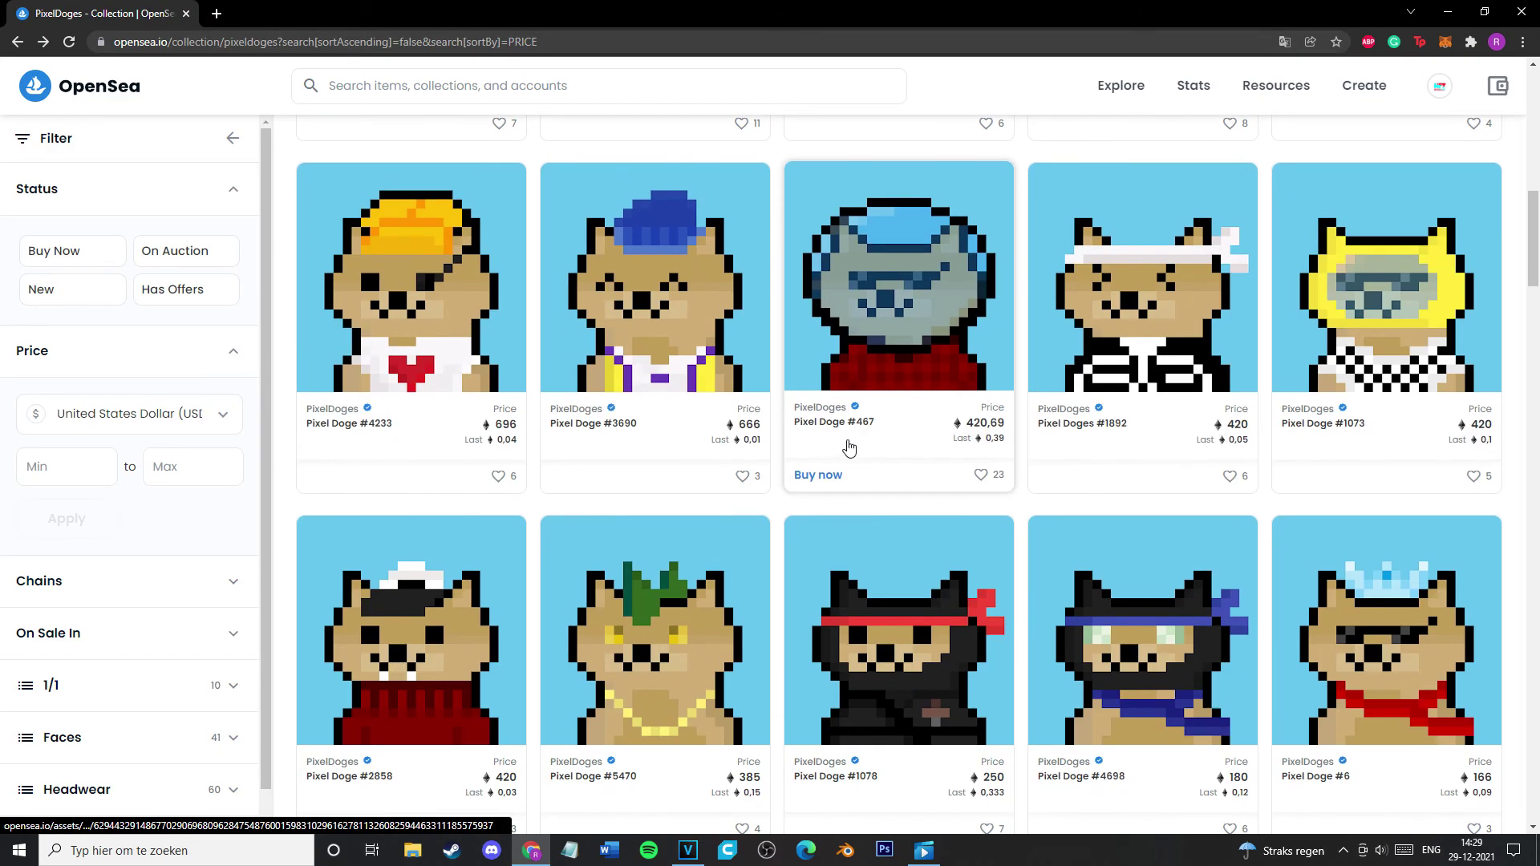
pyautogui.click(897, 324)
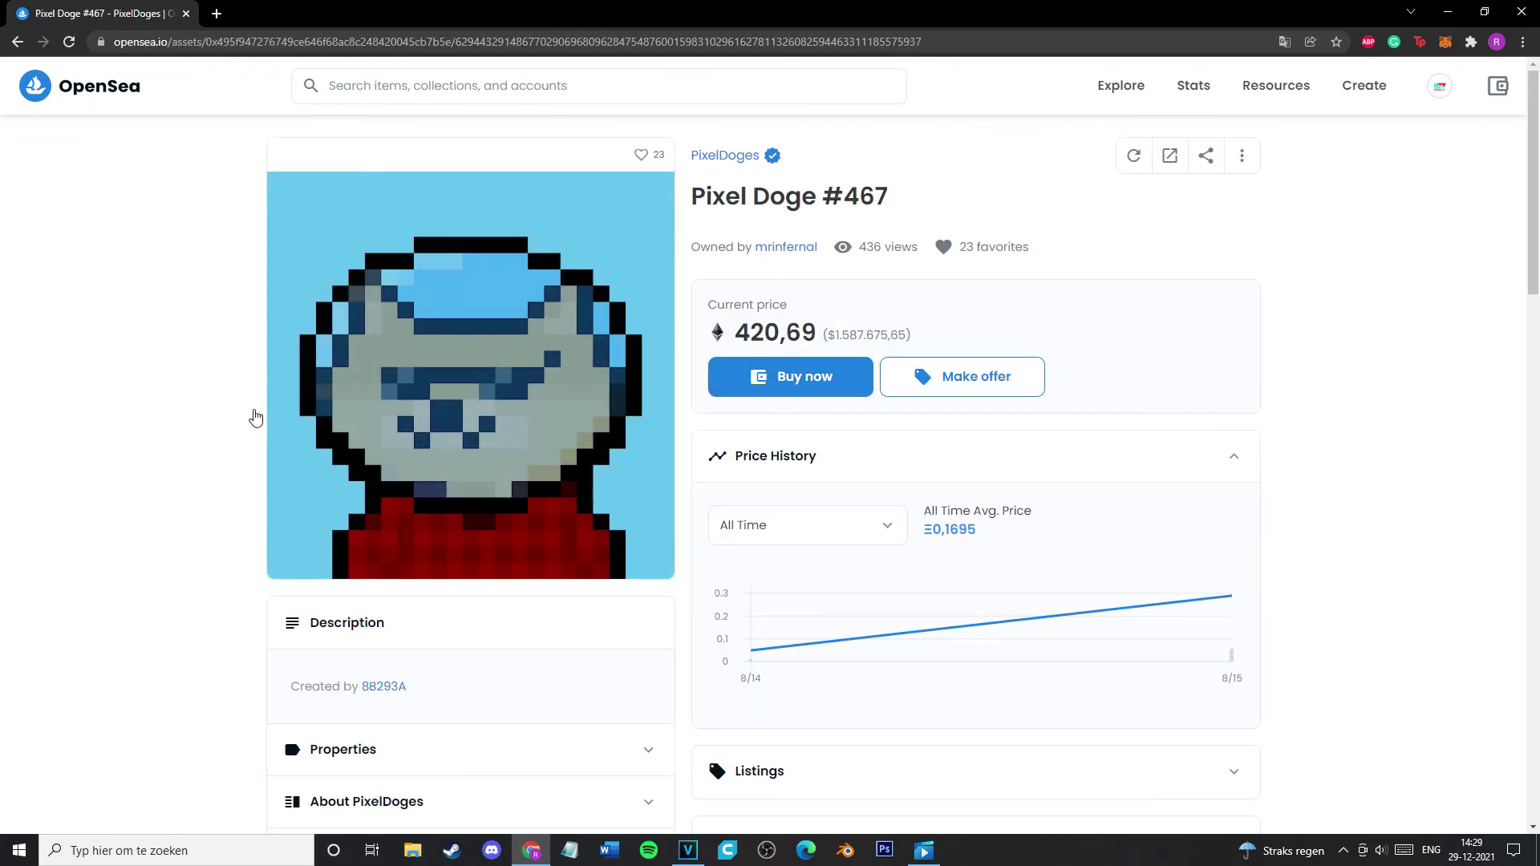
pyautogui.scroll(-6, 200, 410)
pyautogui.scroll(-3, 814, 530)
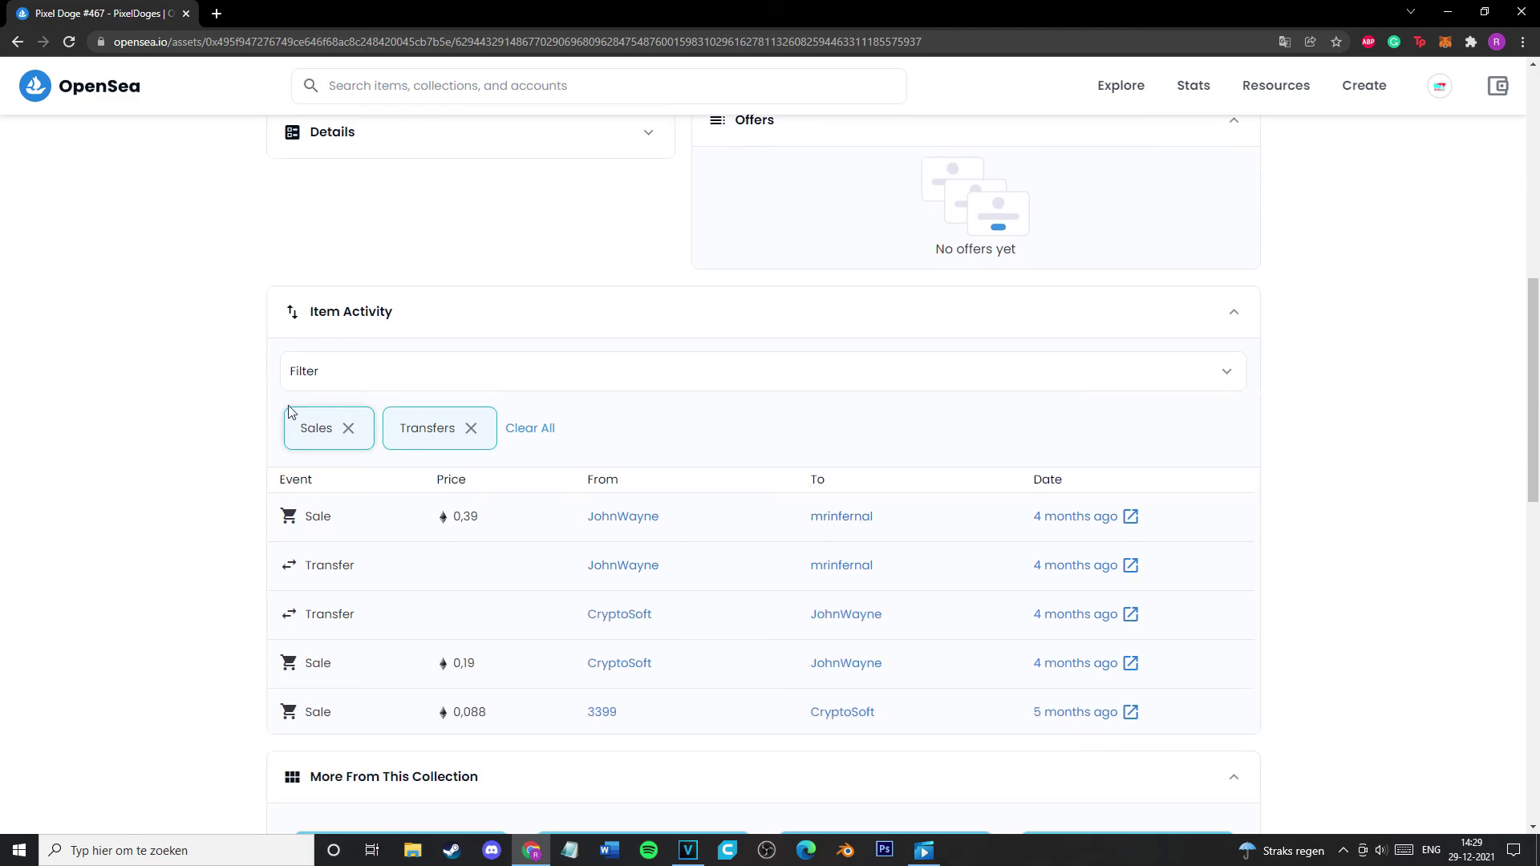
pyautogui.scroll(9, 151, 310)
pyautogui.hotkey('alt', 'Left')
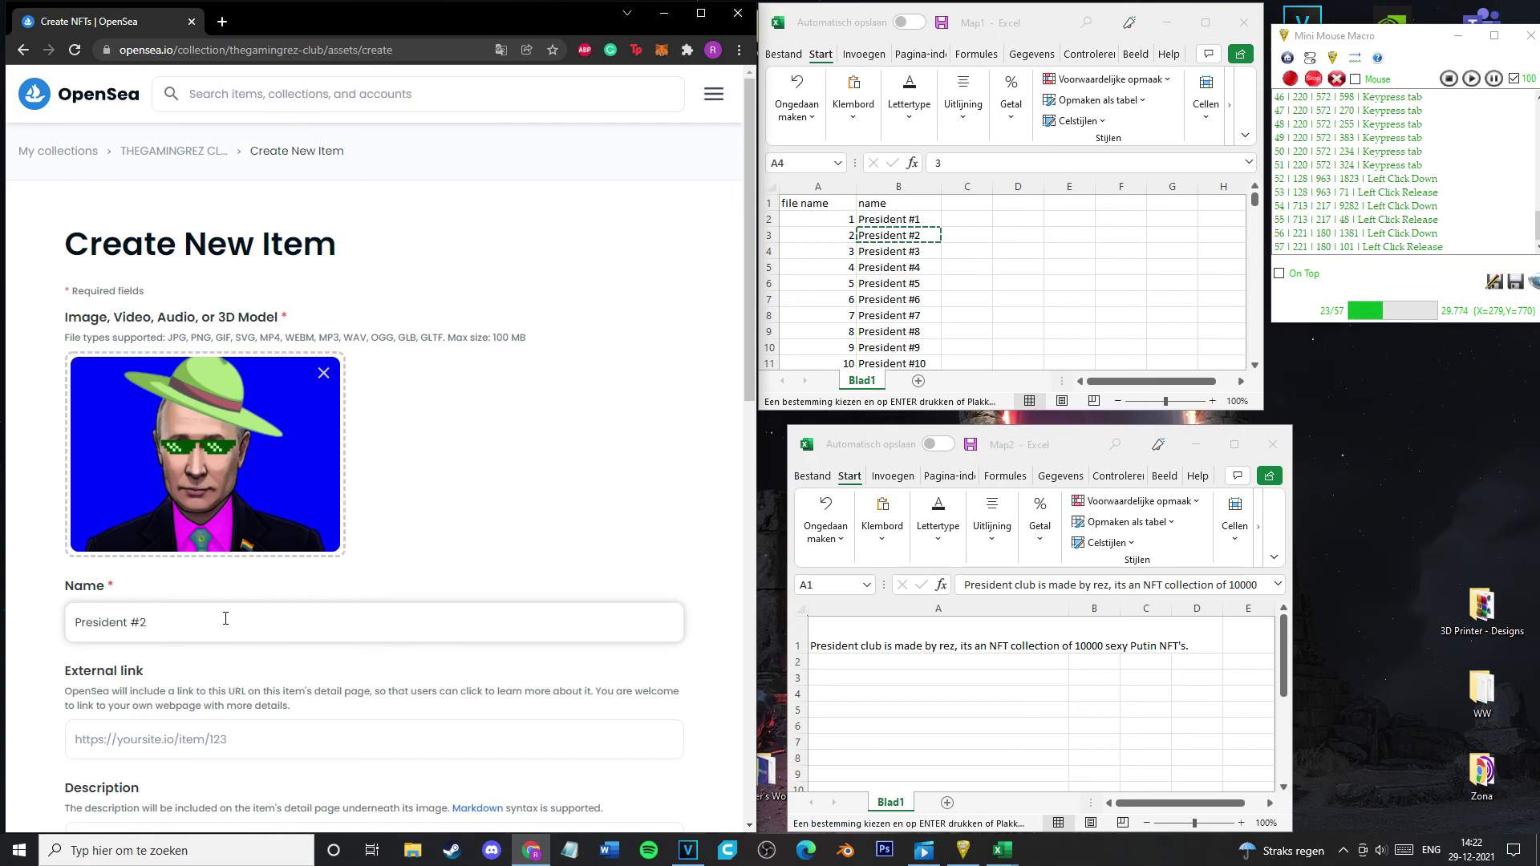
# Paste the President club description from Excel cell A1 into Description, then enter the Collection list
pyautogui.press('Tab')
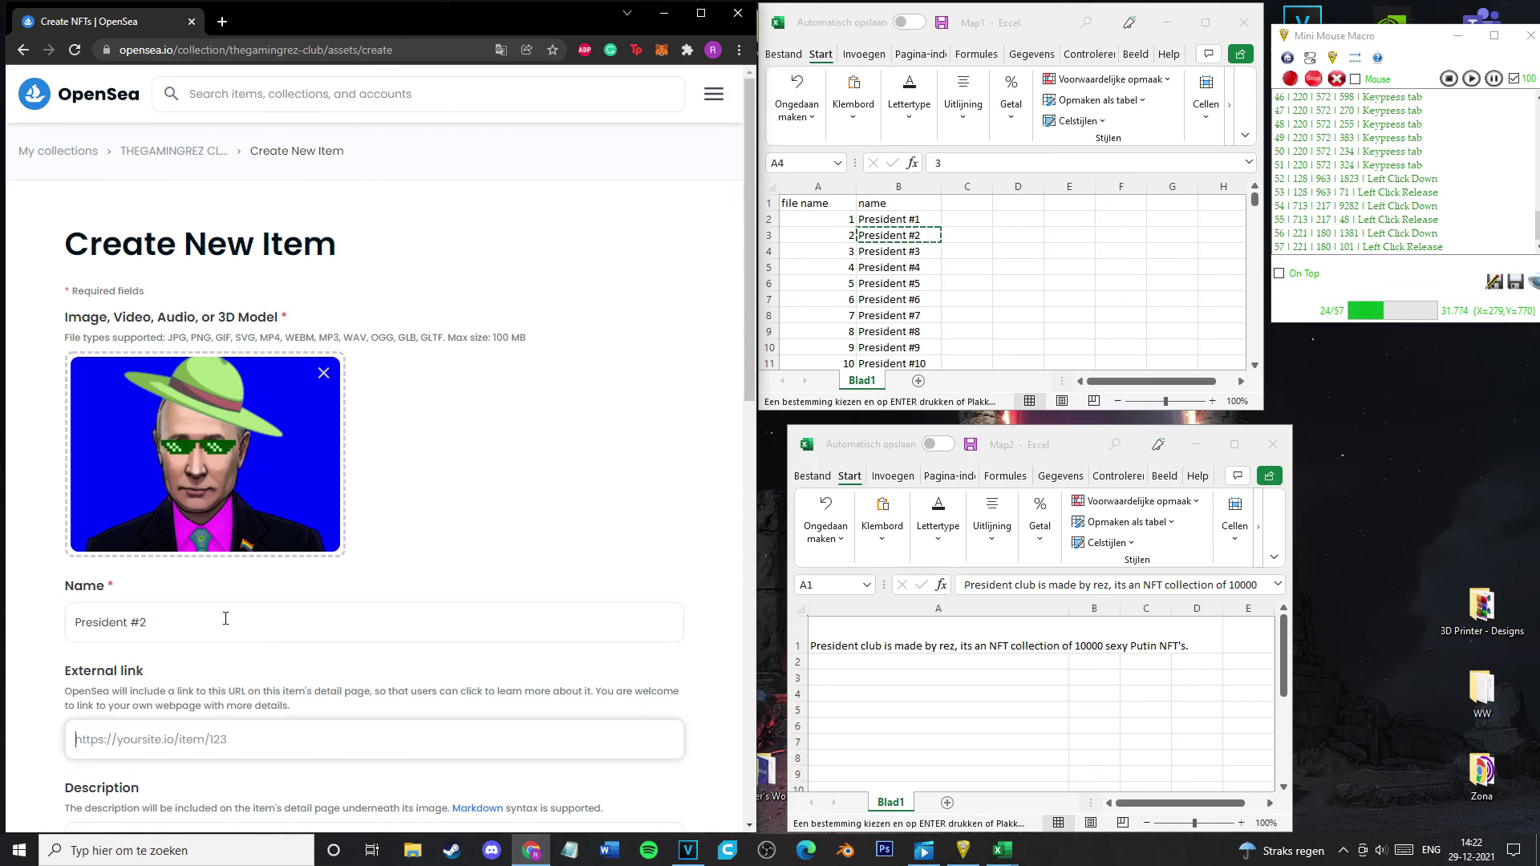
pyautogui.press('Tab')
pyautogui.press('Tab')
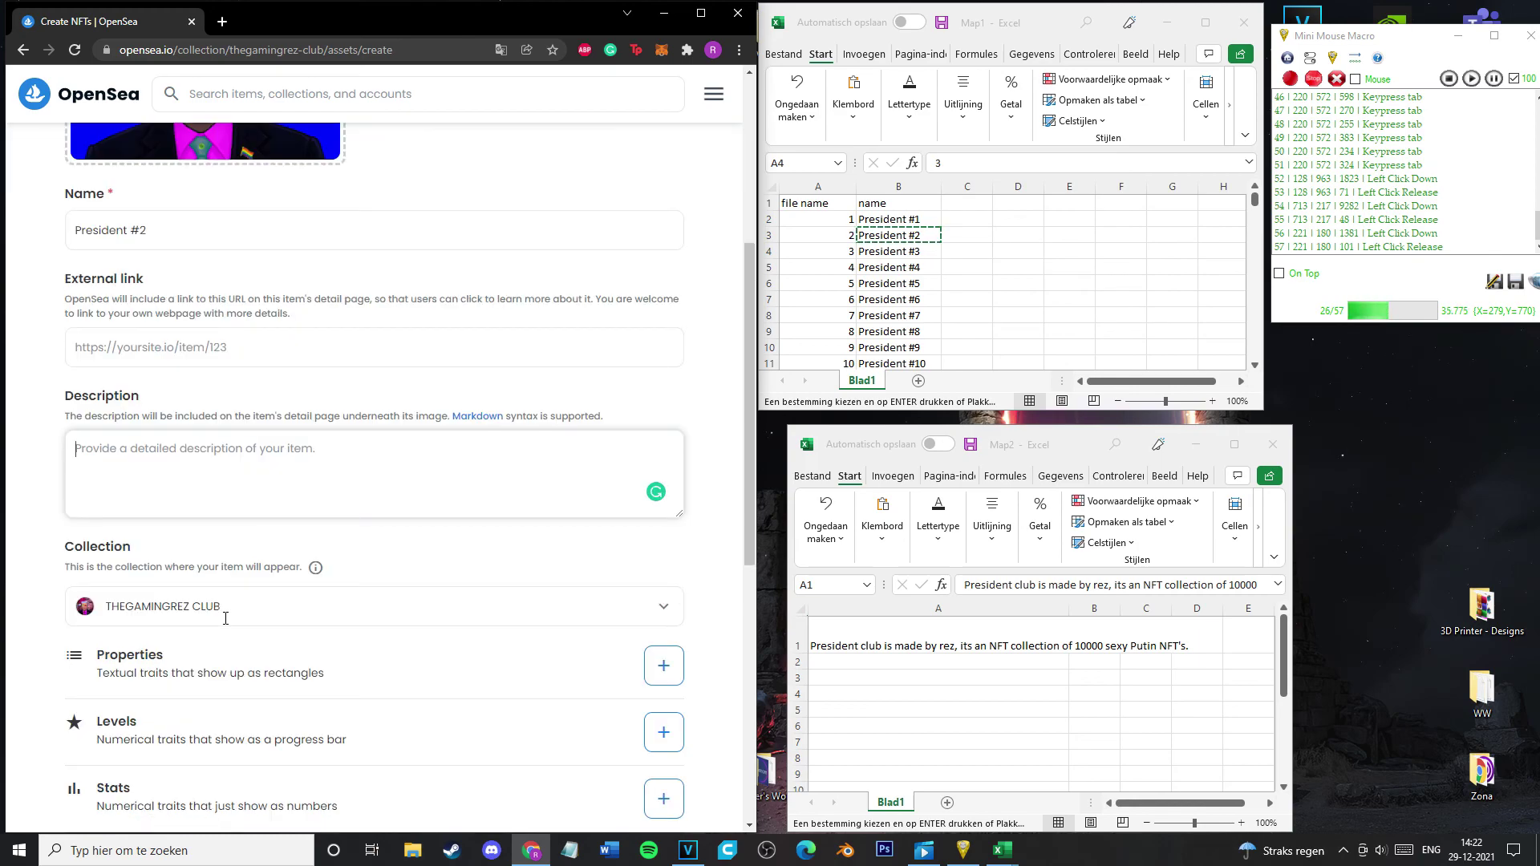
pyautogui.click(860, 629)
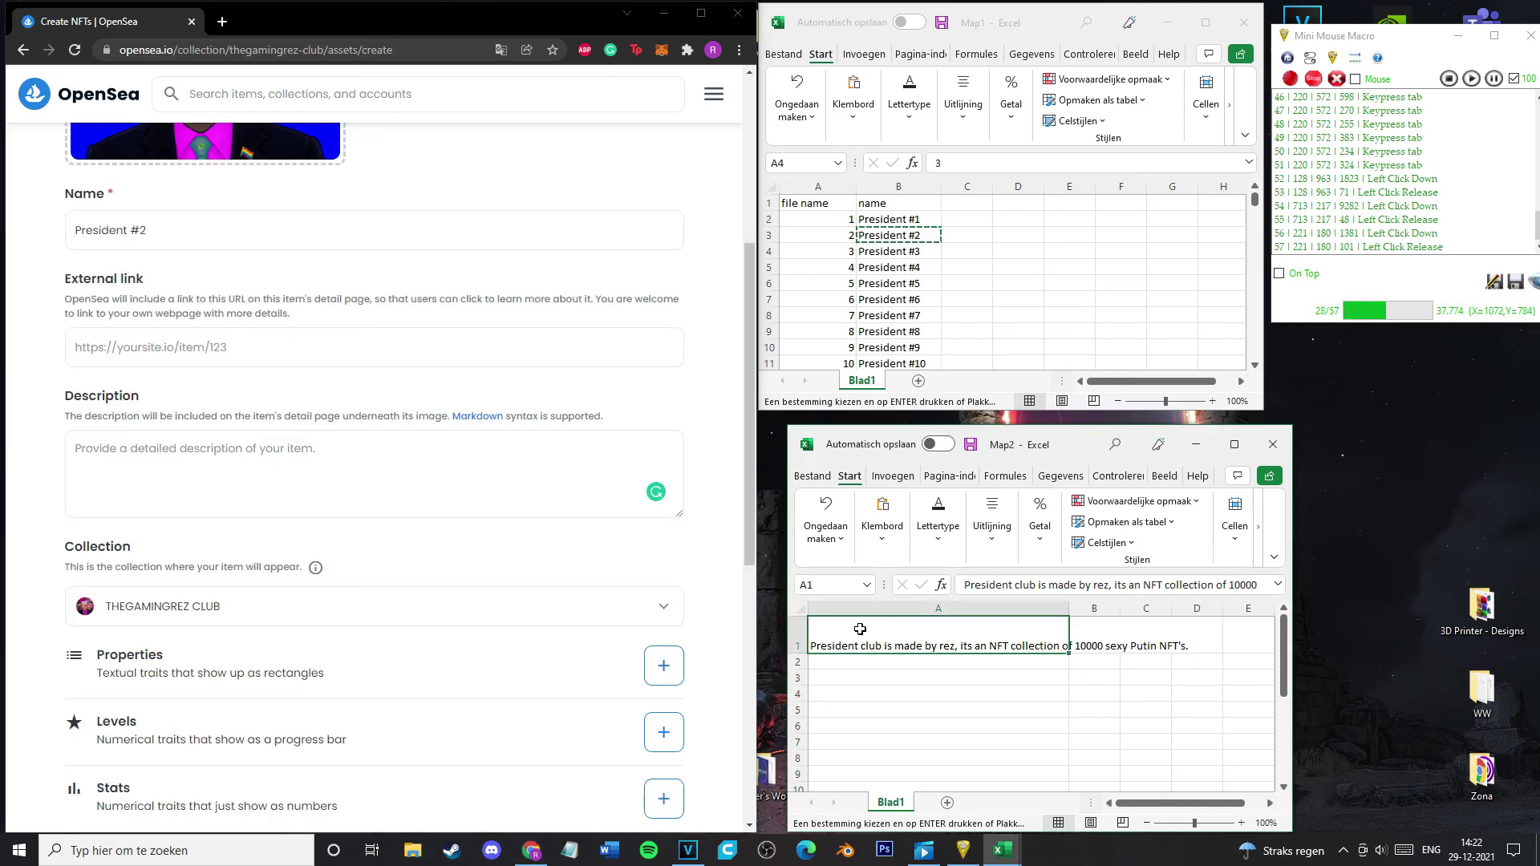
pyautogui.hotkey('ctrl', 'c')
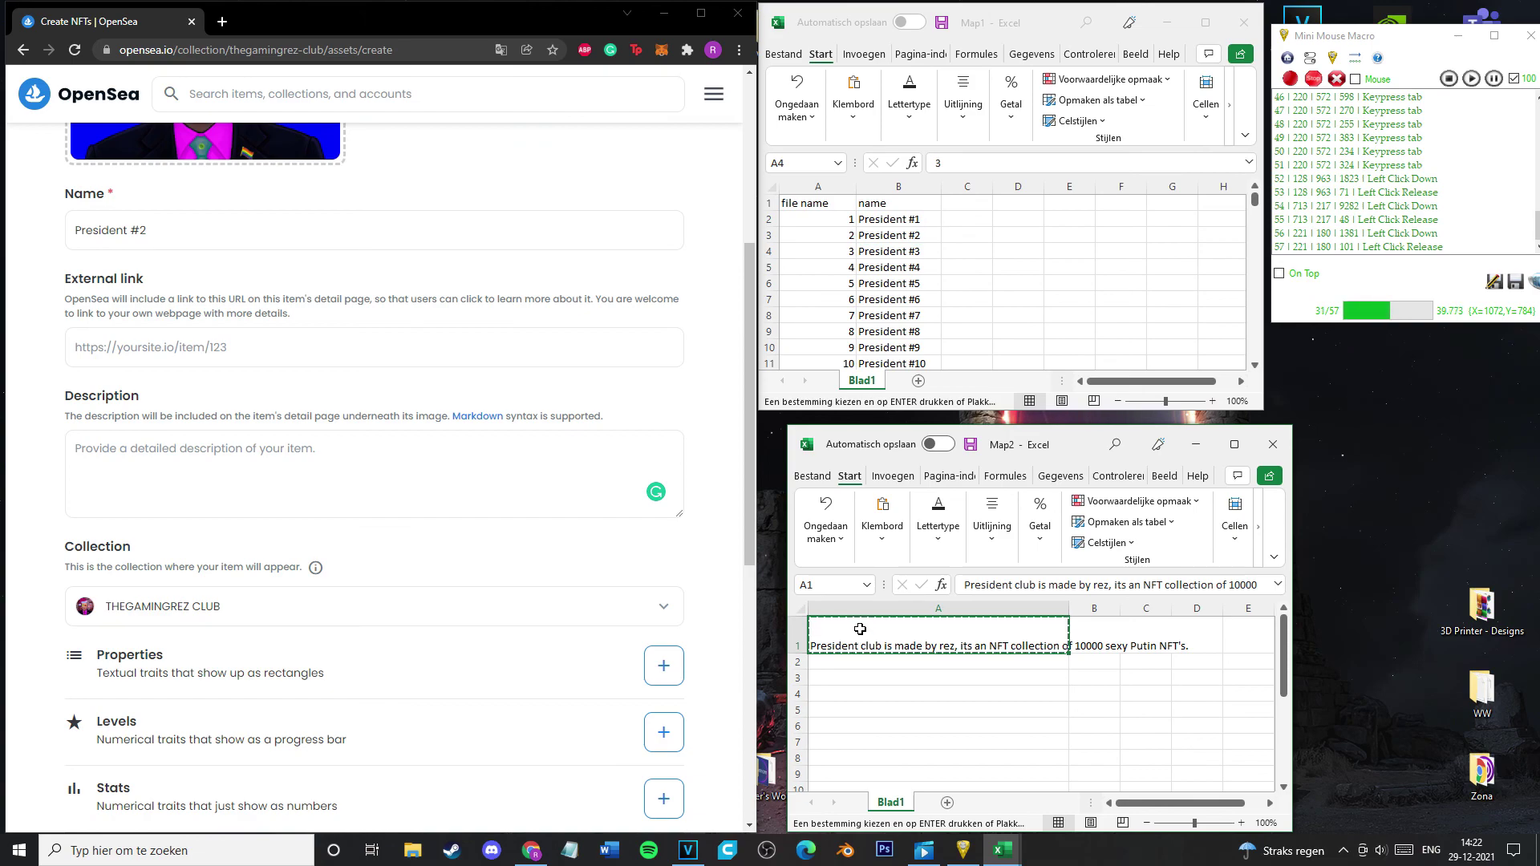
pyautogui.click(176, 458)
pyautogui.hotkey('ctrl', 'v')
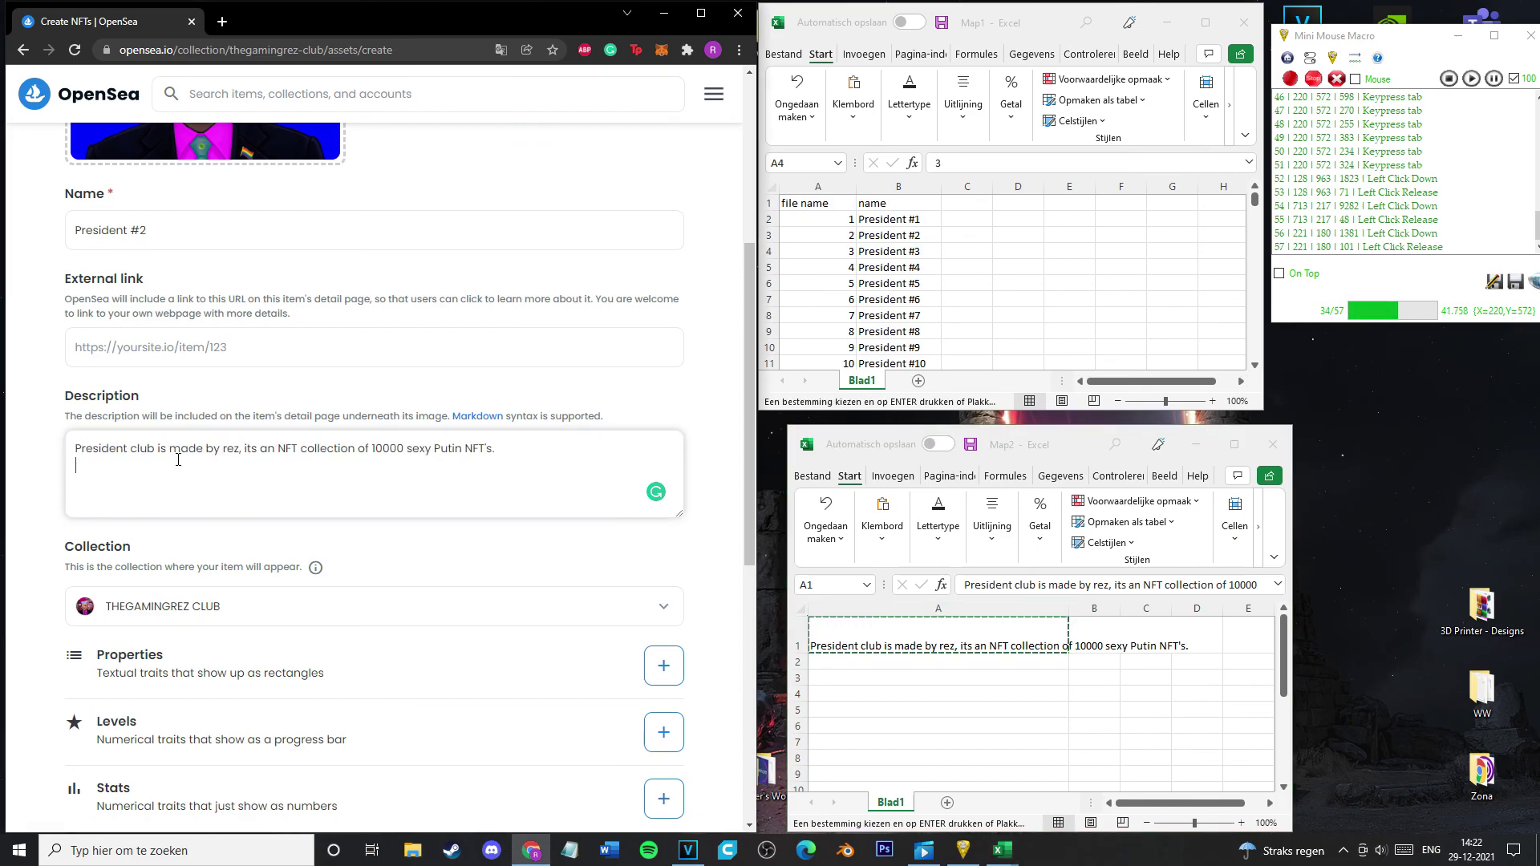
pyautogui.press('Tab')
pyautogui.press('Down')
pyautogui.press('Down')
pyautogui.press('Down')
pyautogui.press('Down')
pyautogui.press('Down')
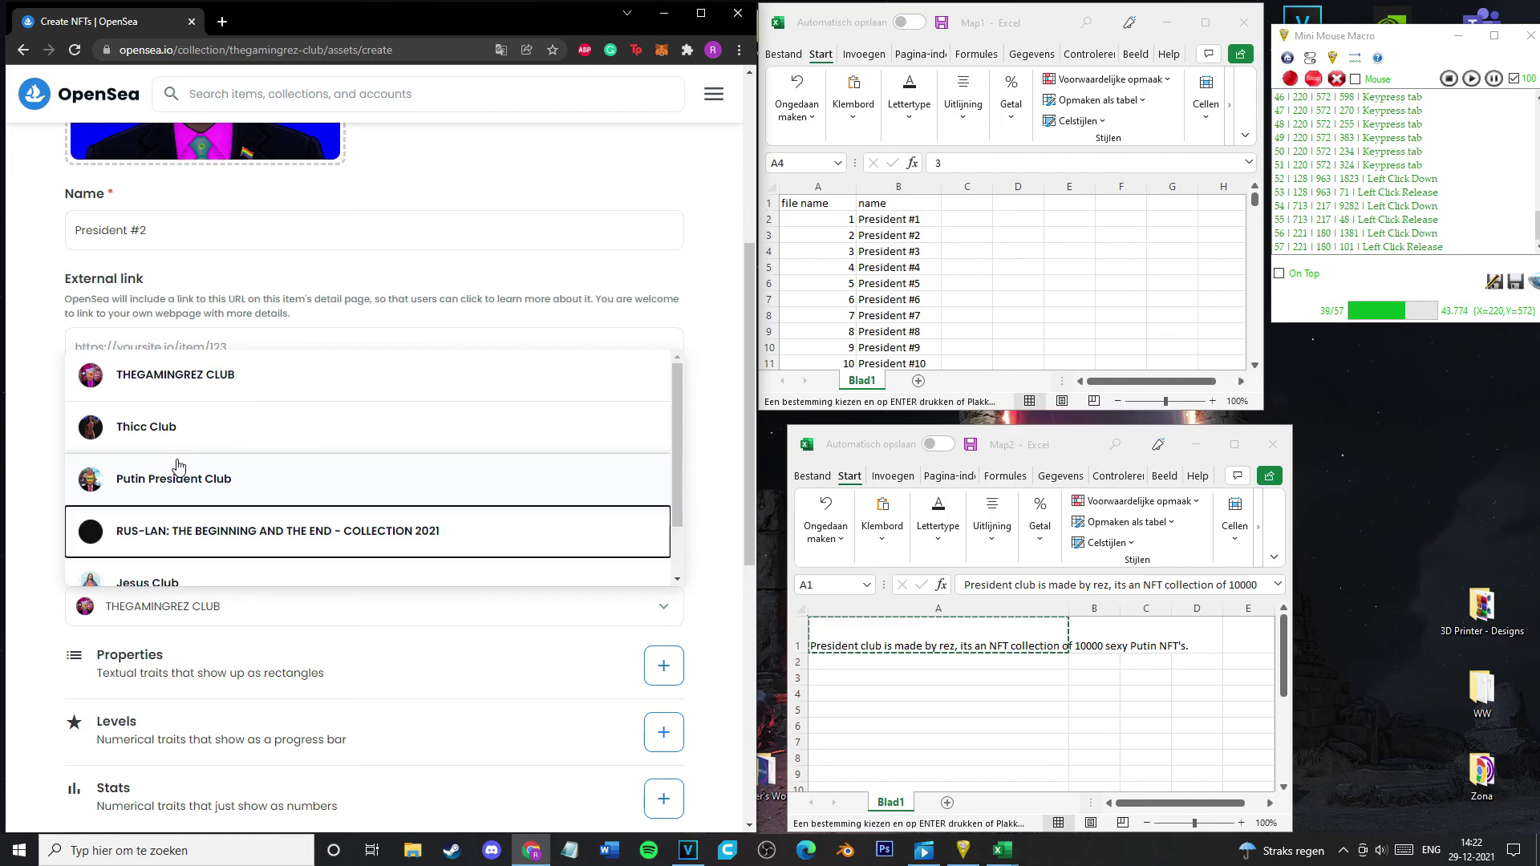